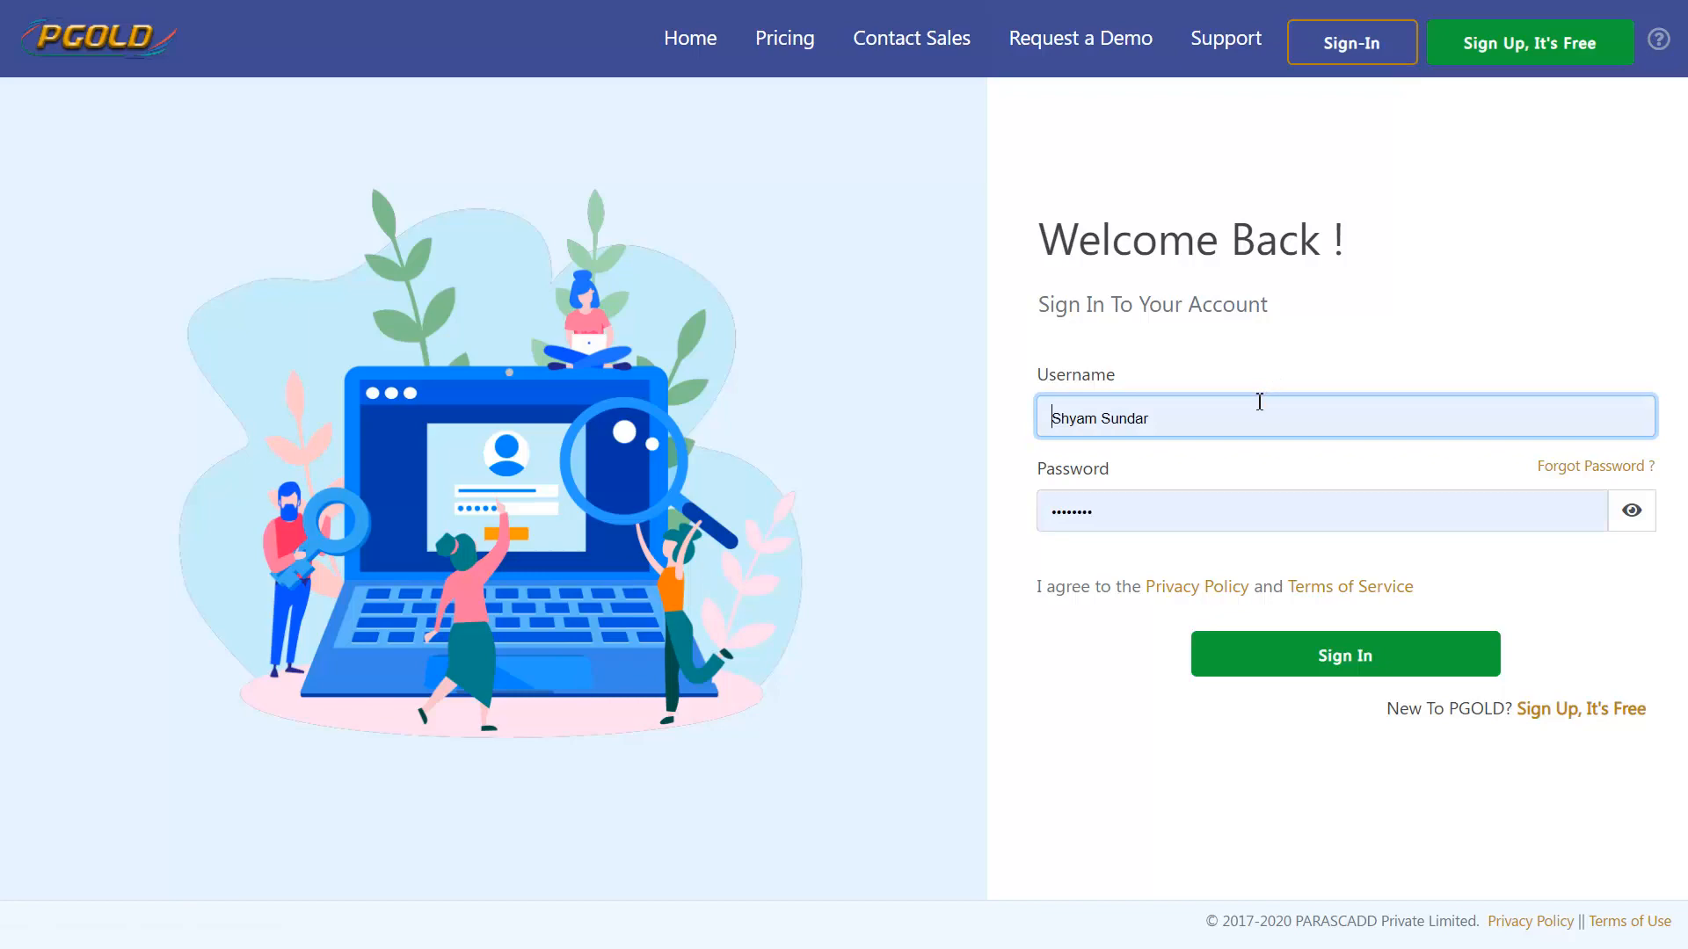
# Sign in with the prefilled account and go through Organogram OBS to the project creation form
pyautogui.click(1292, 655)
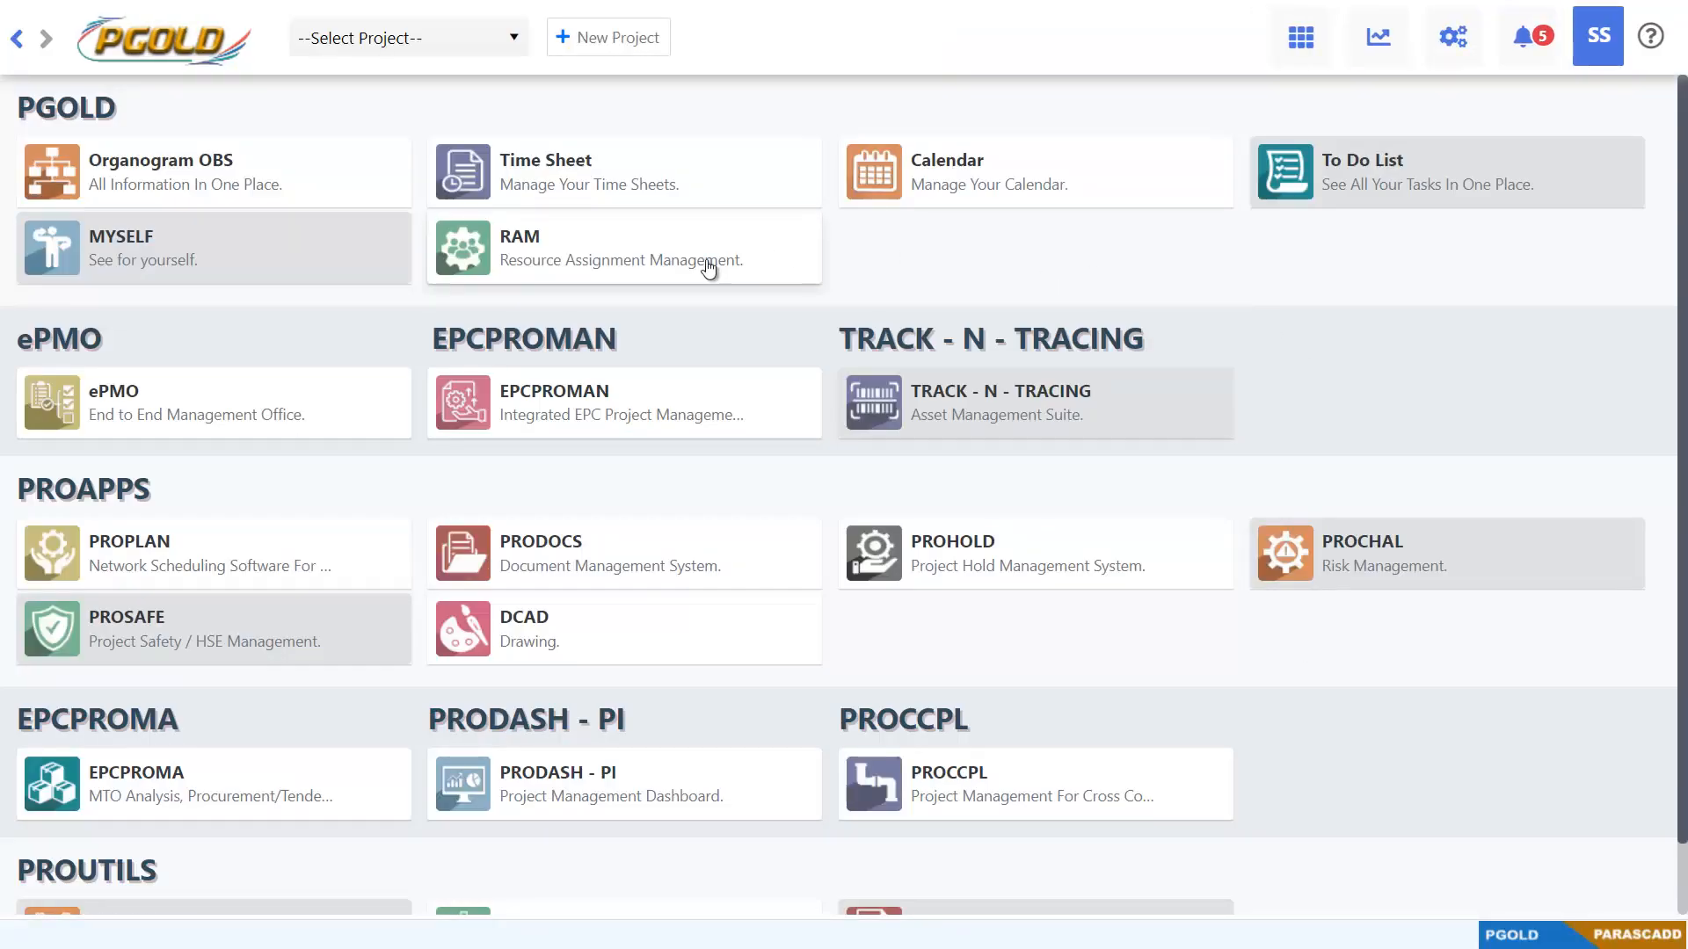
pyautogui.click(393, 190)
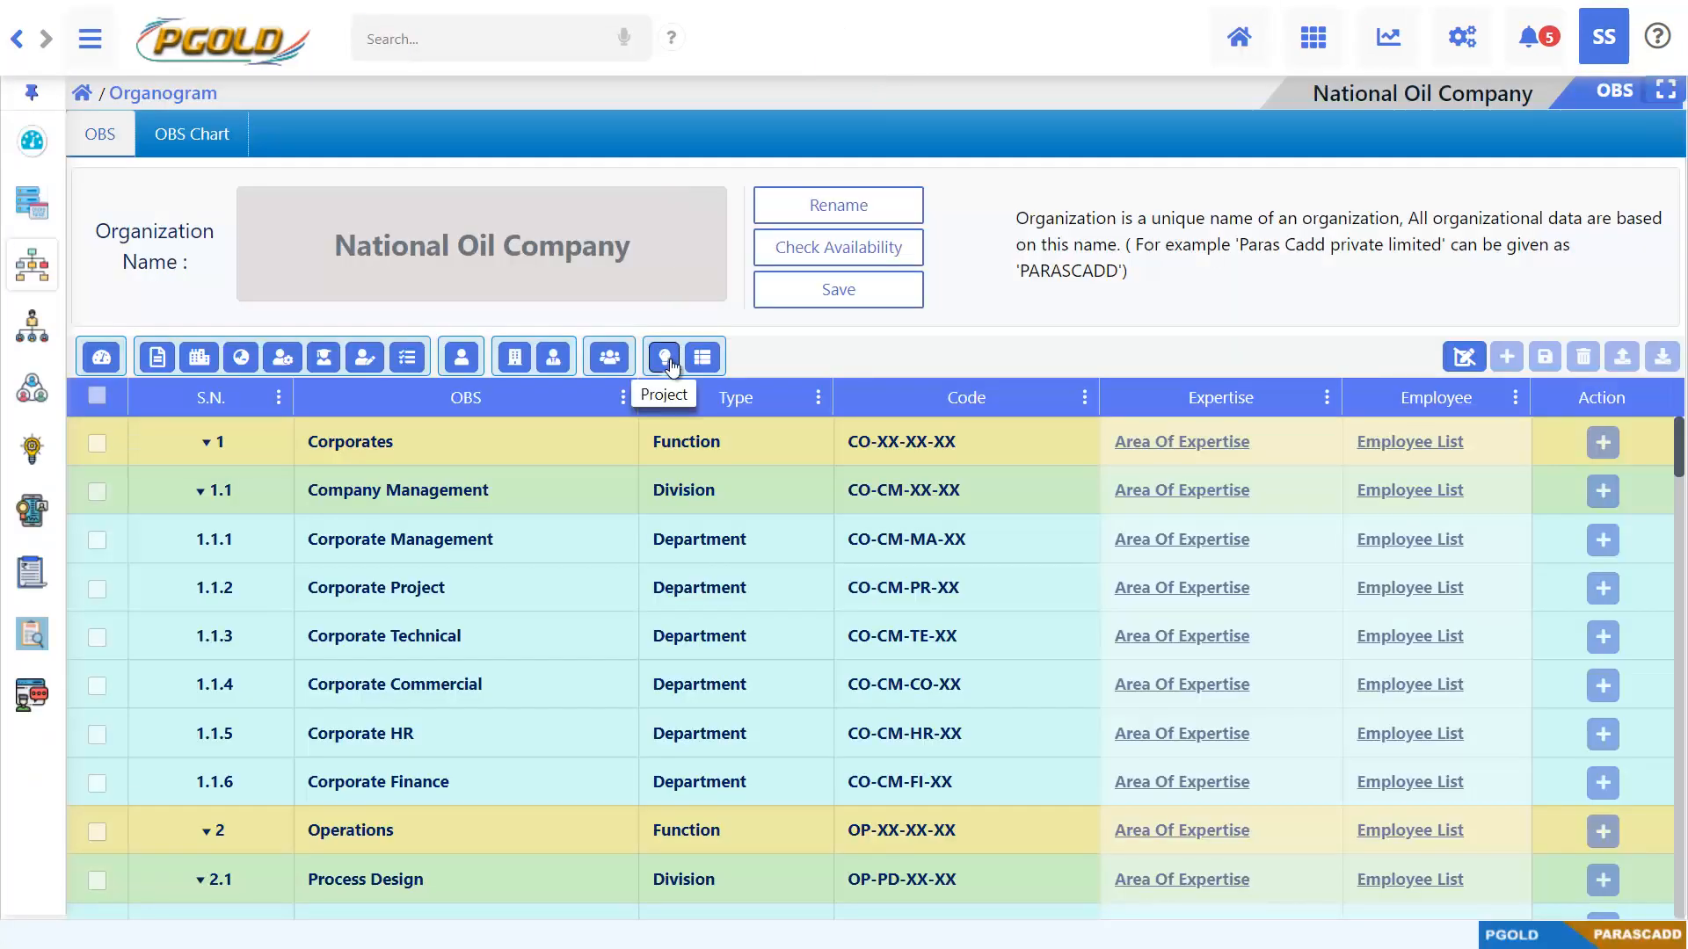
pyautogui.click(674, 367)
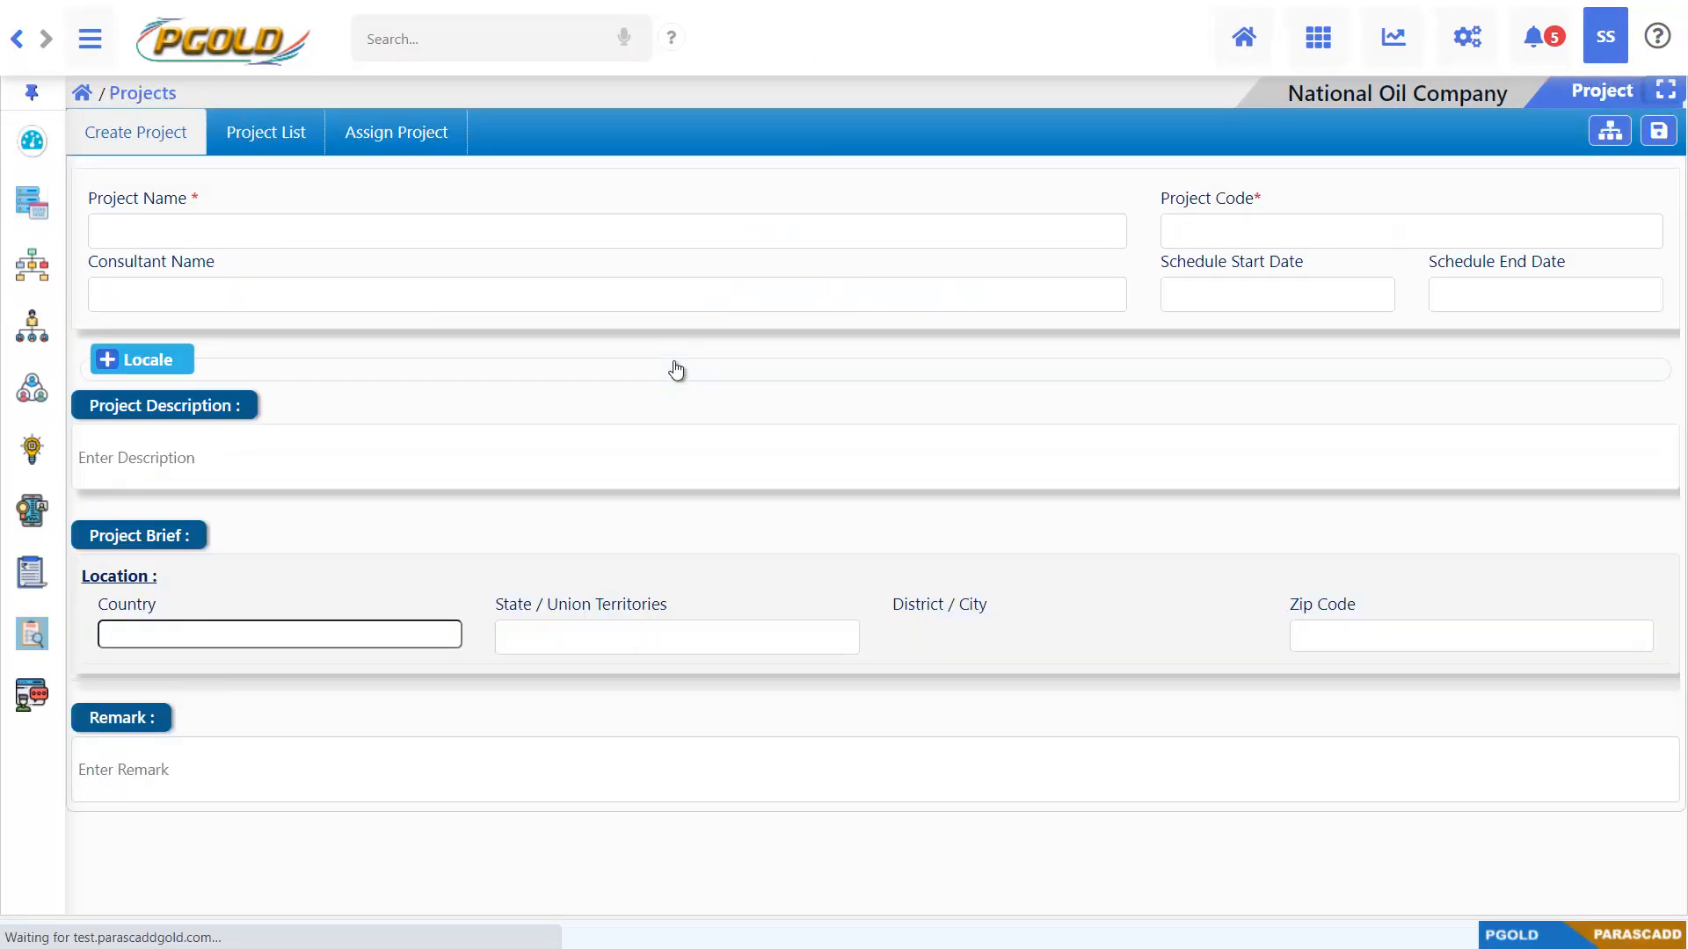
pyautogui.click(90, 39)
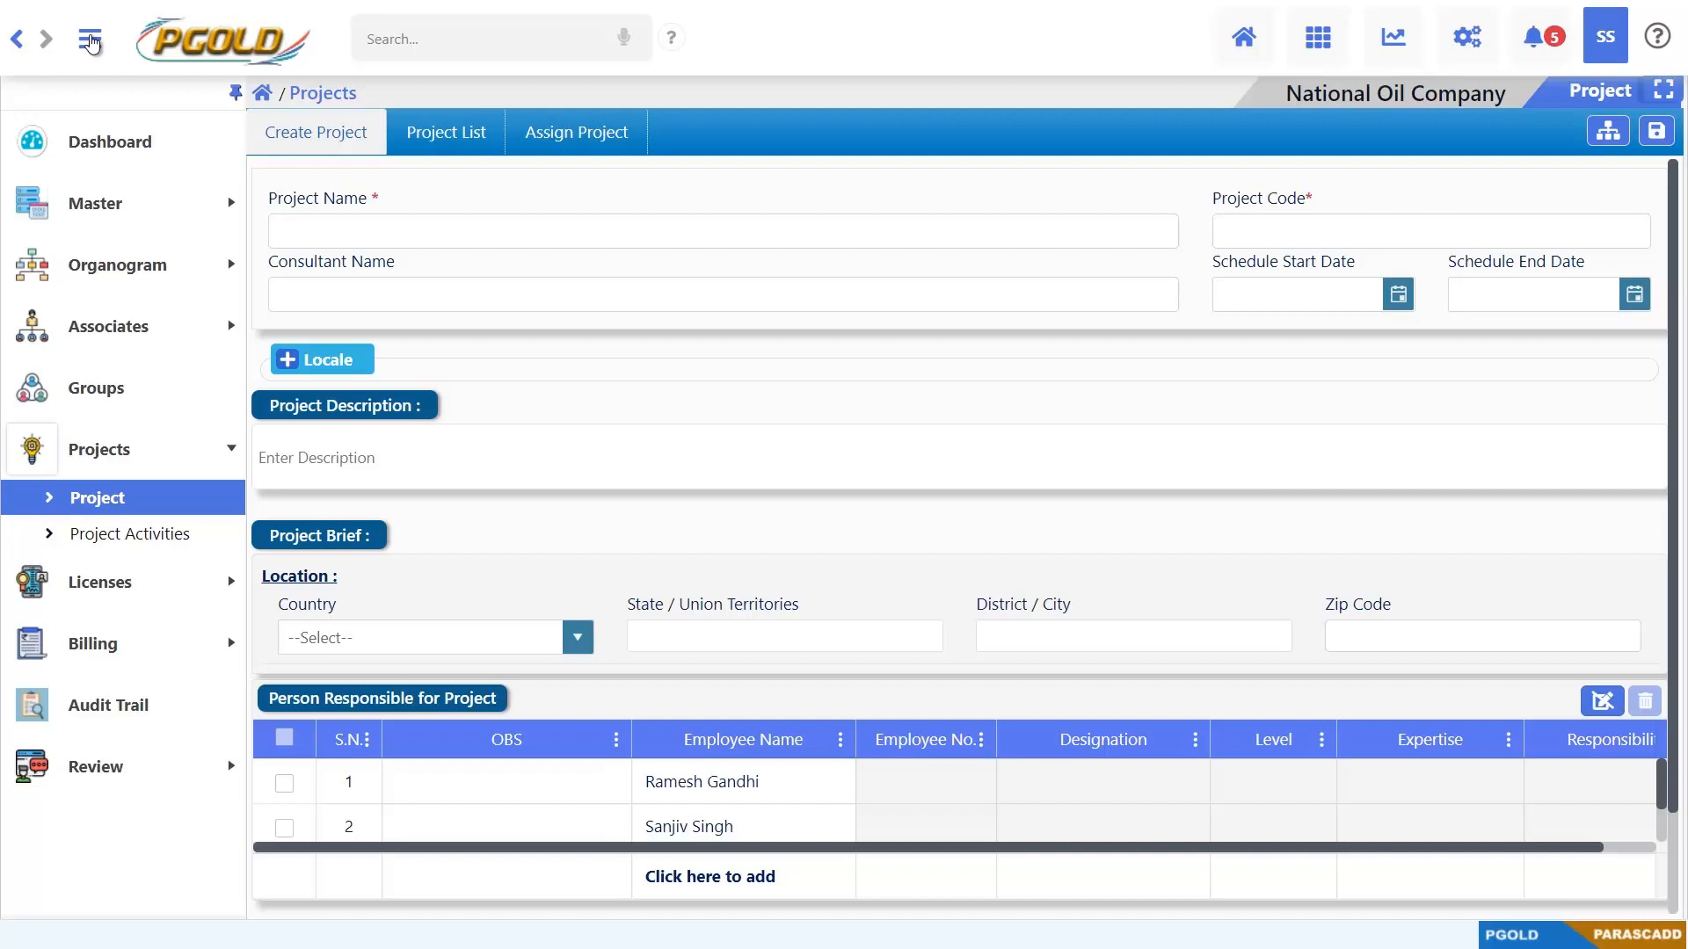
pyautogui.click(89, 39)
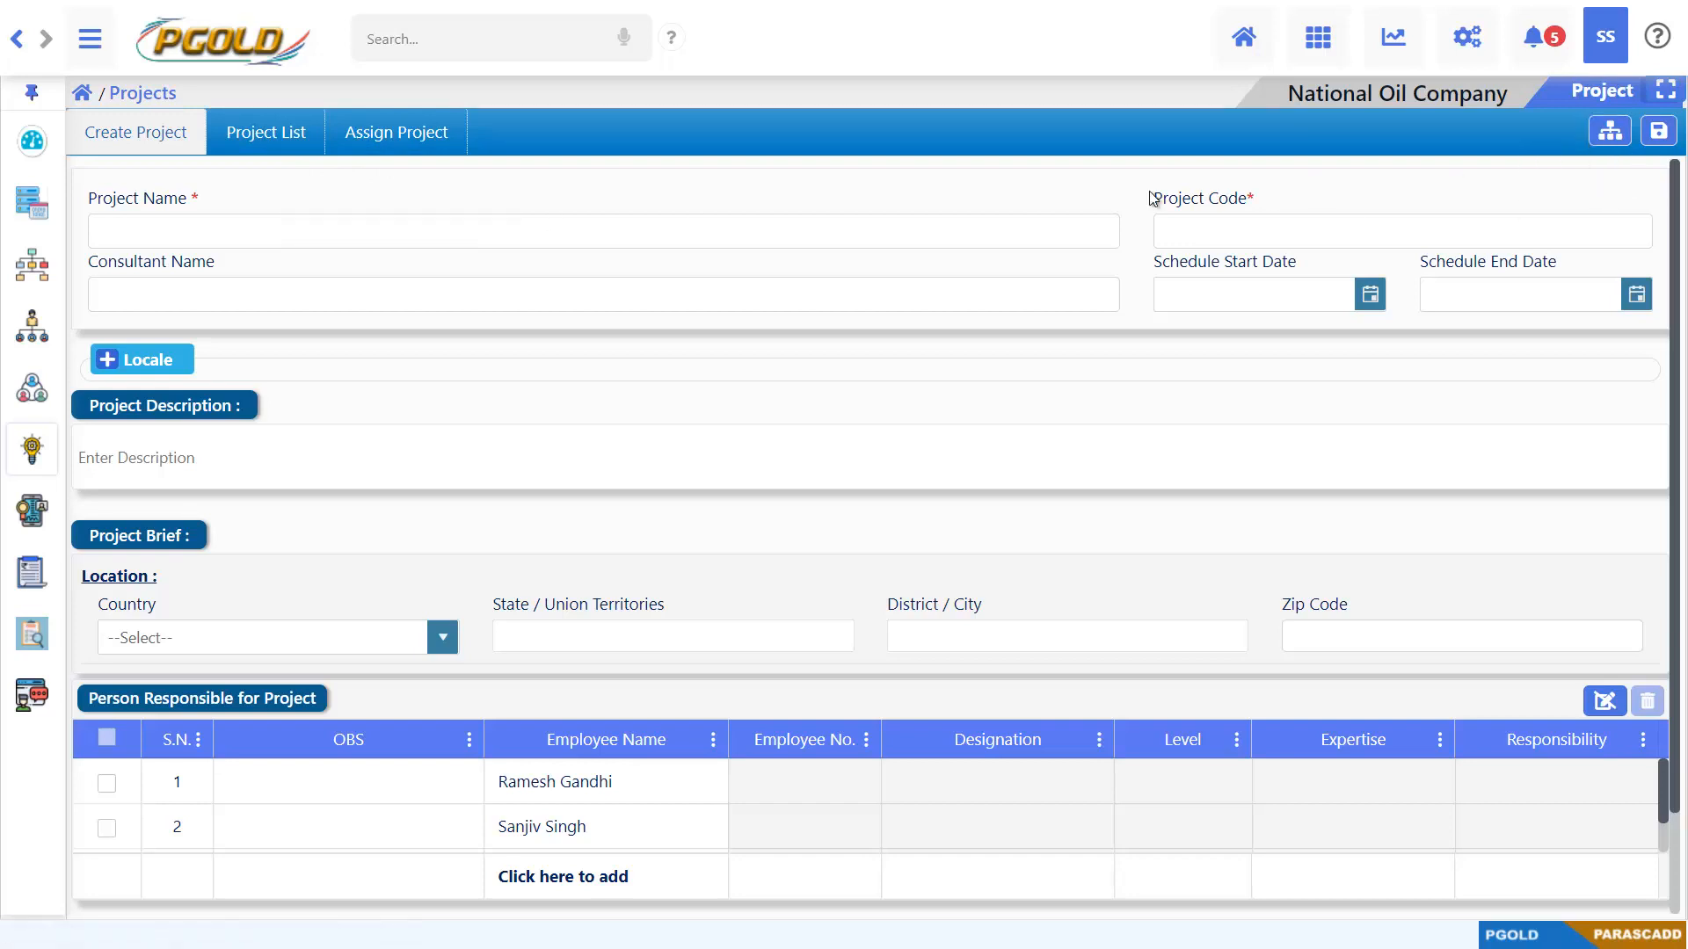
# Enter PRODOCS as the new project's name and PD100 as its project code
pyautogui.click(899, 231)
pyautogui.write('PR')
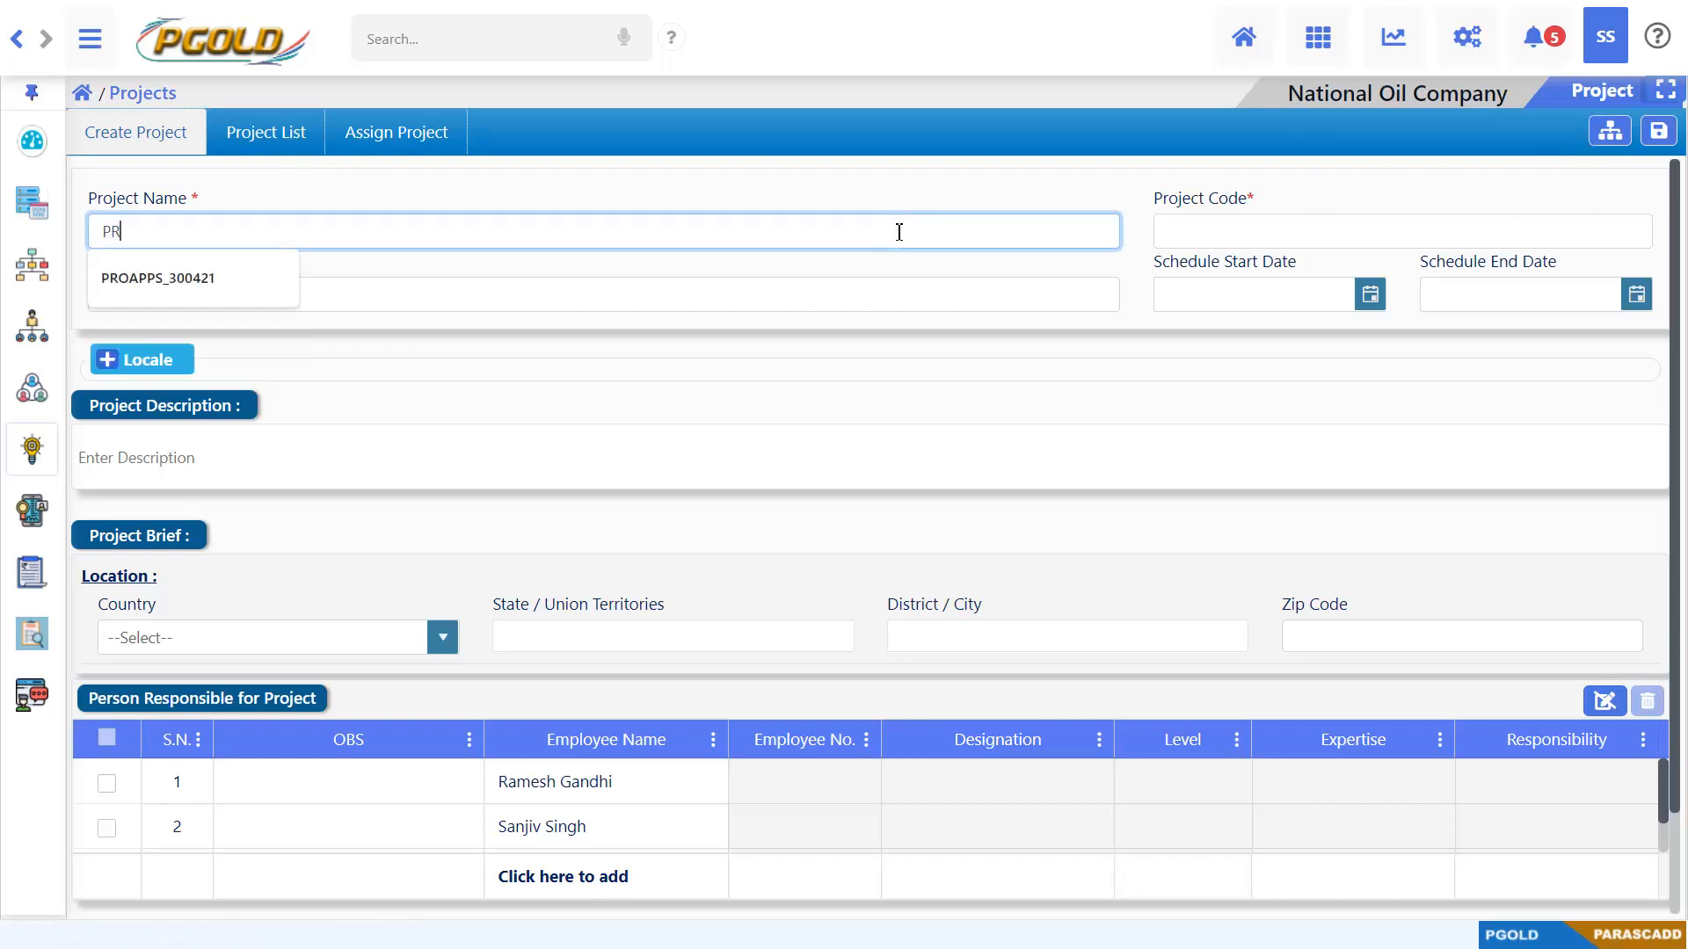
pyautogui.write('ODOCS')
pyautogui.press('Tab')
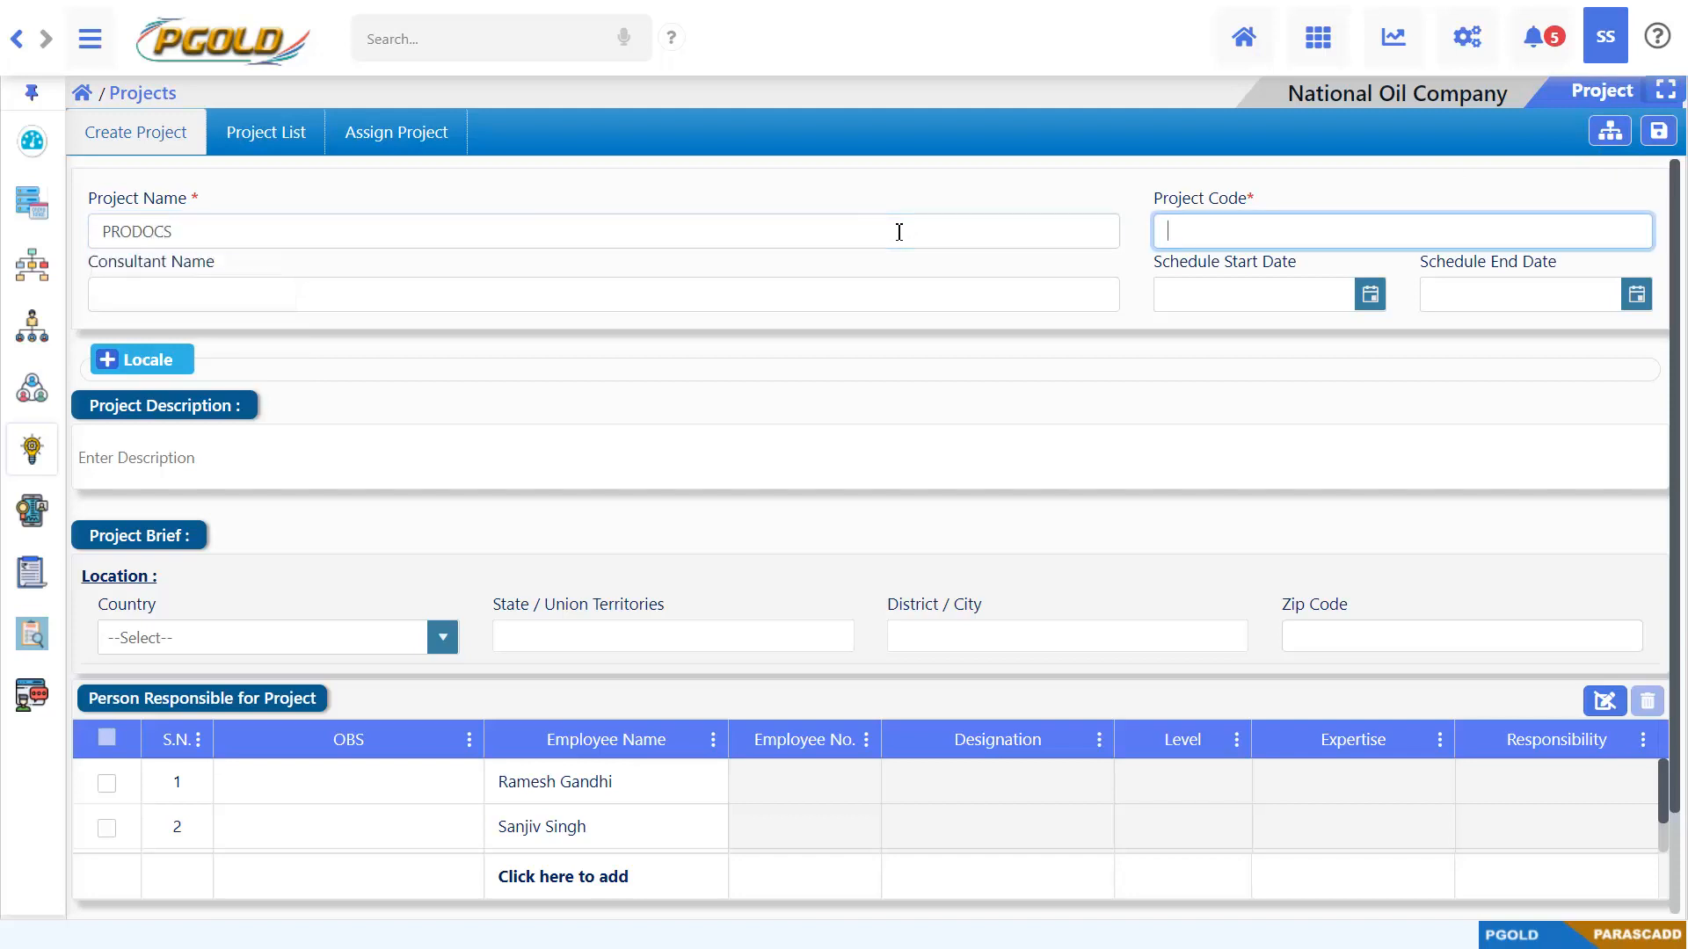
pyautogui.write('PD100')
pyautogui.click(783, 371)
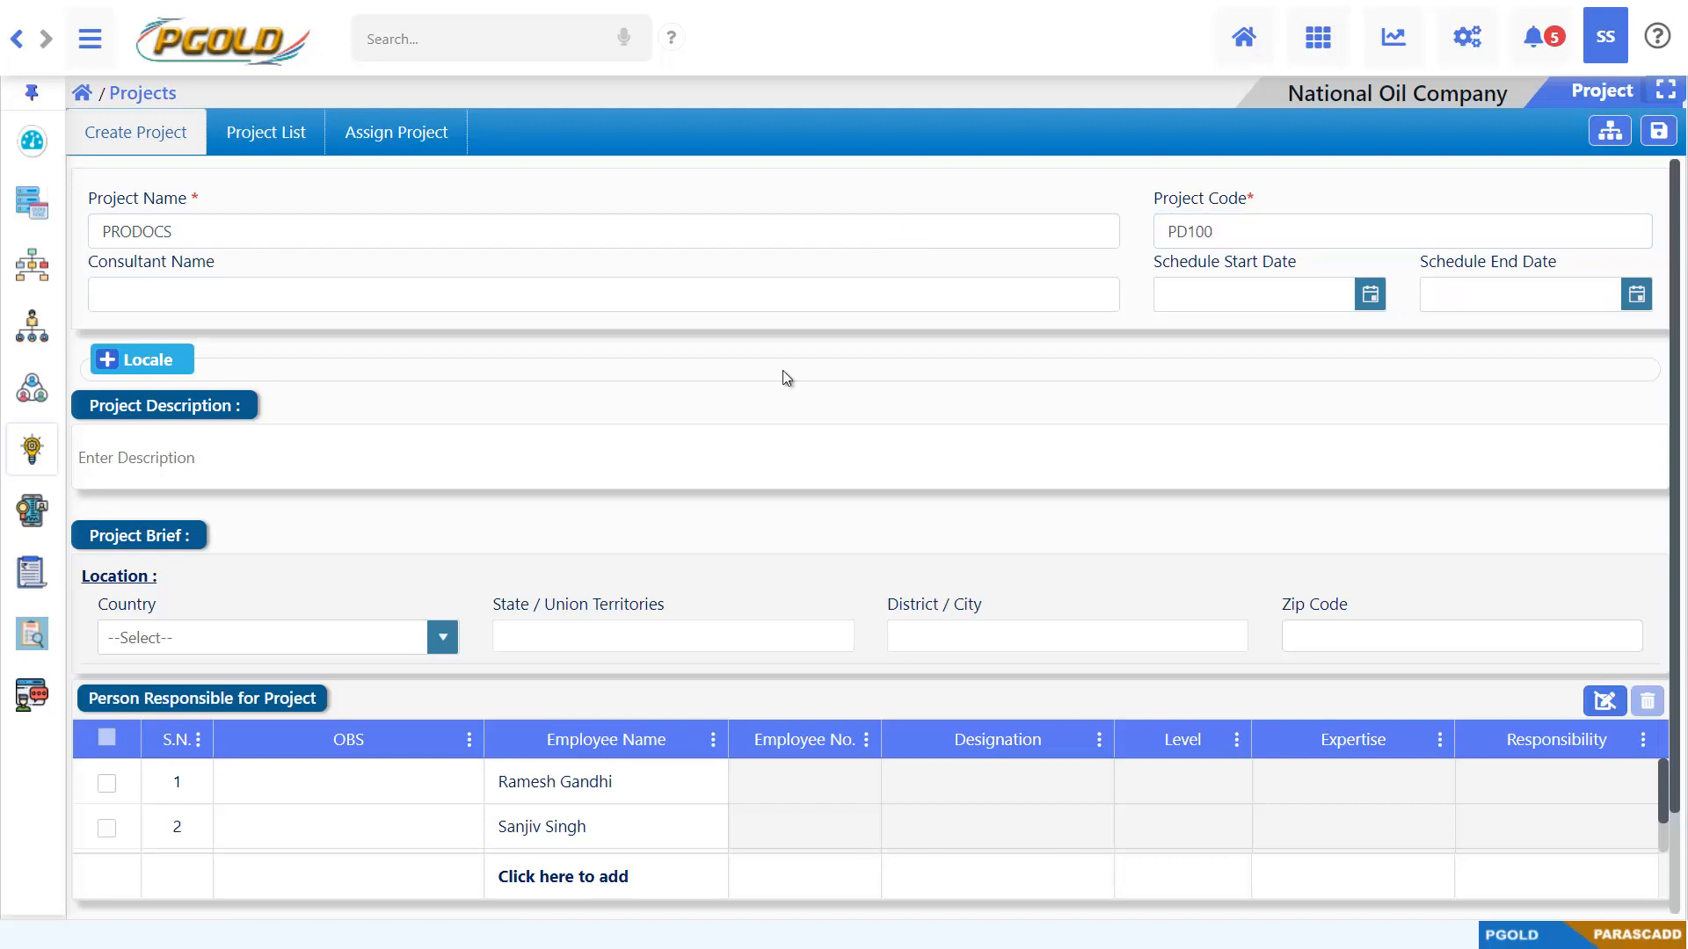
# In the project's locale settings, replace the currency with INR and set the date format to dd-MMM-yy
pyautogui.scroll(-1, 783, 371)
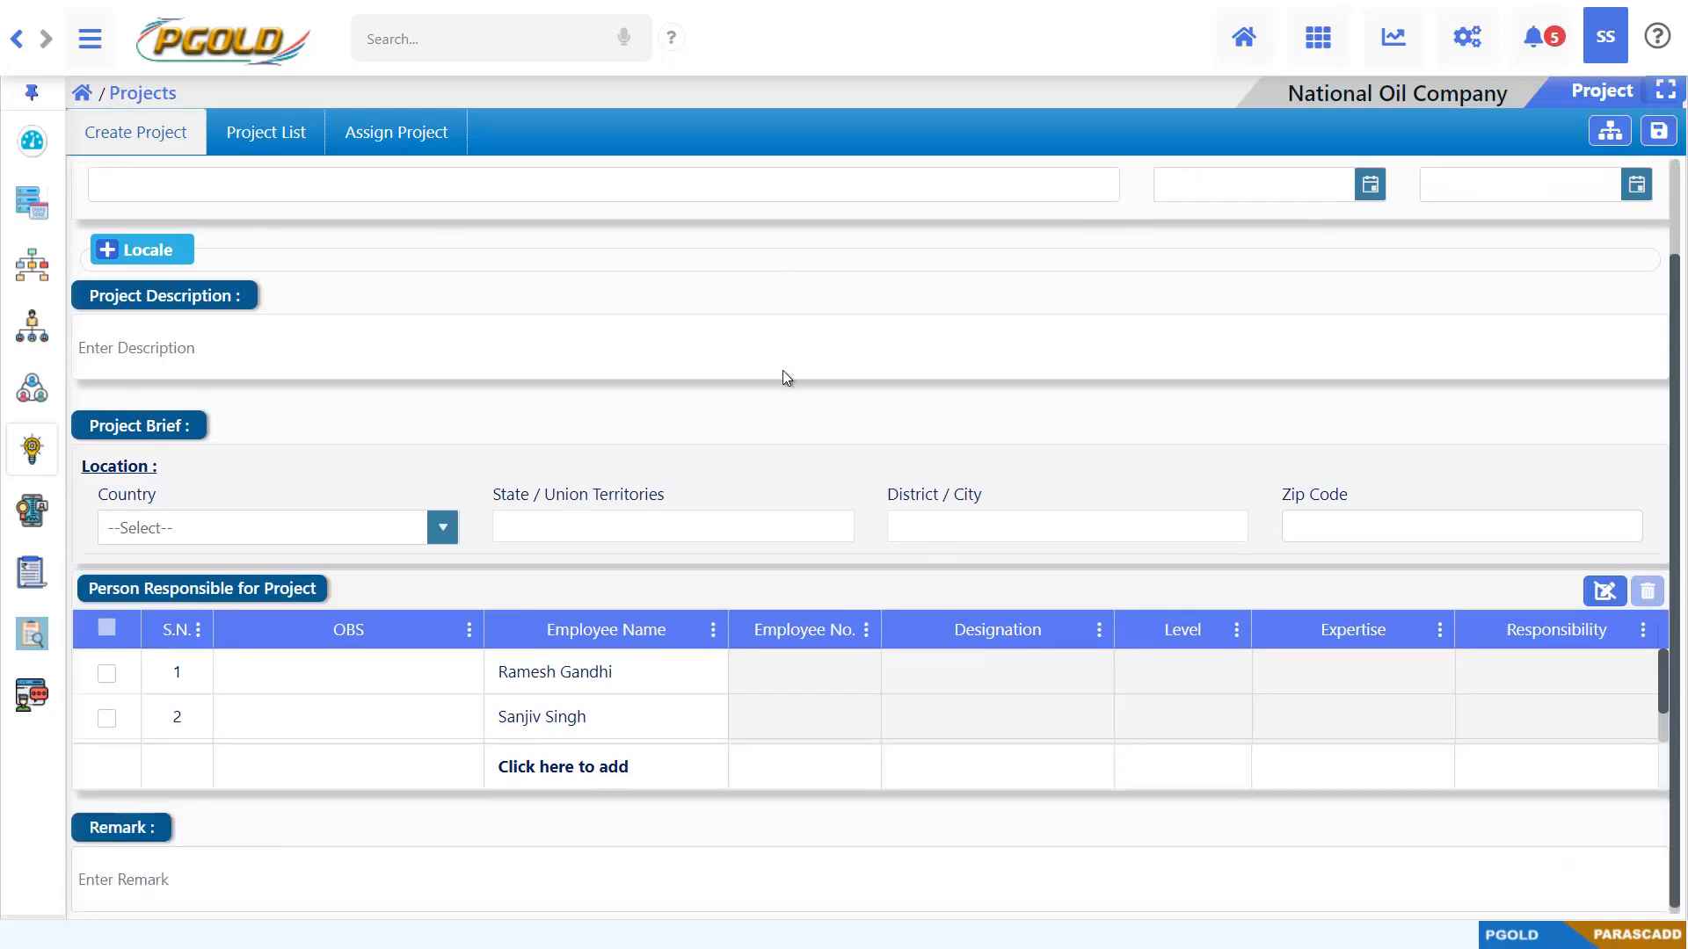
pyautogui.click(108, 254)
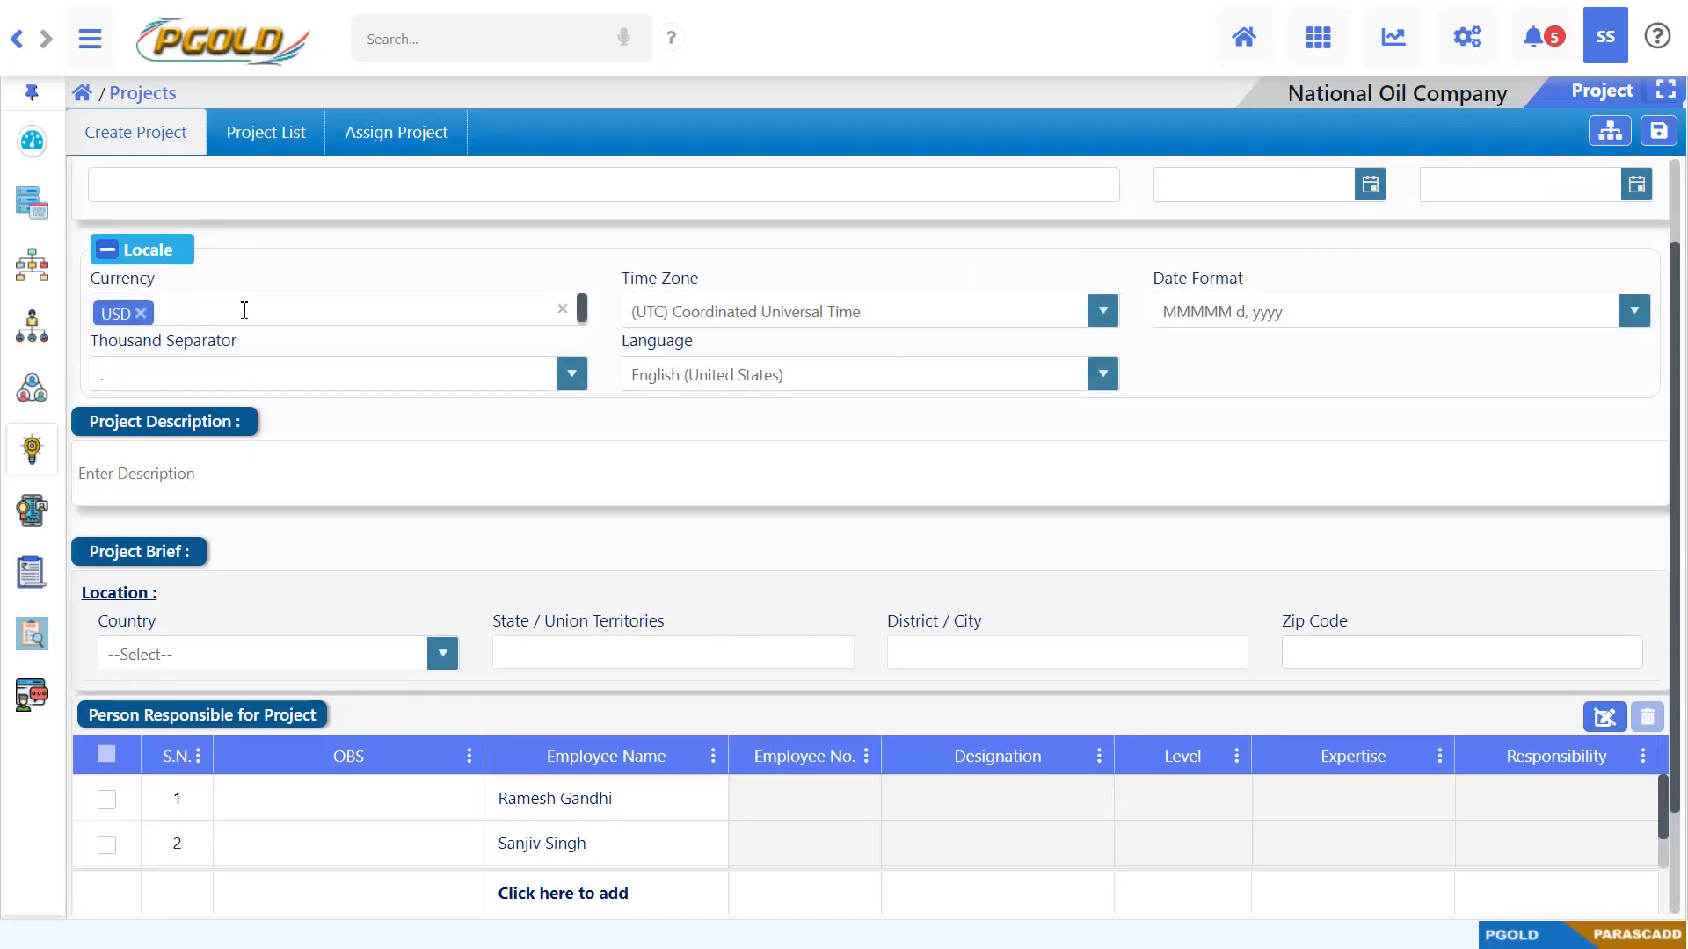
pyautogui.click(140, 314)
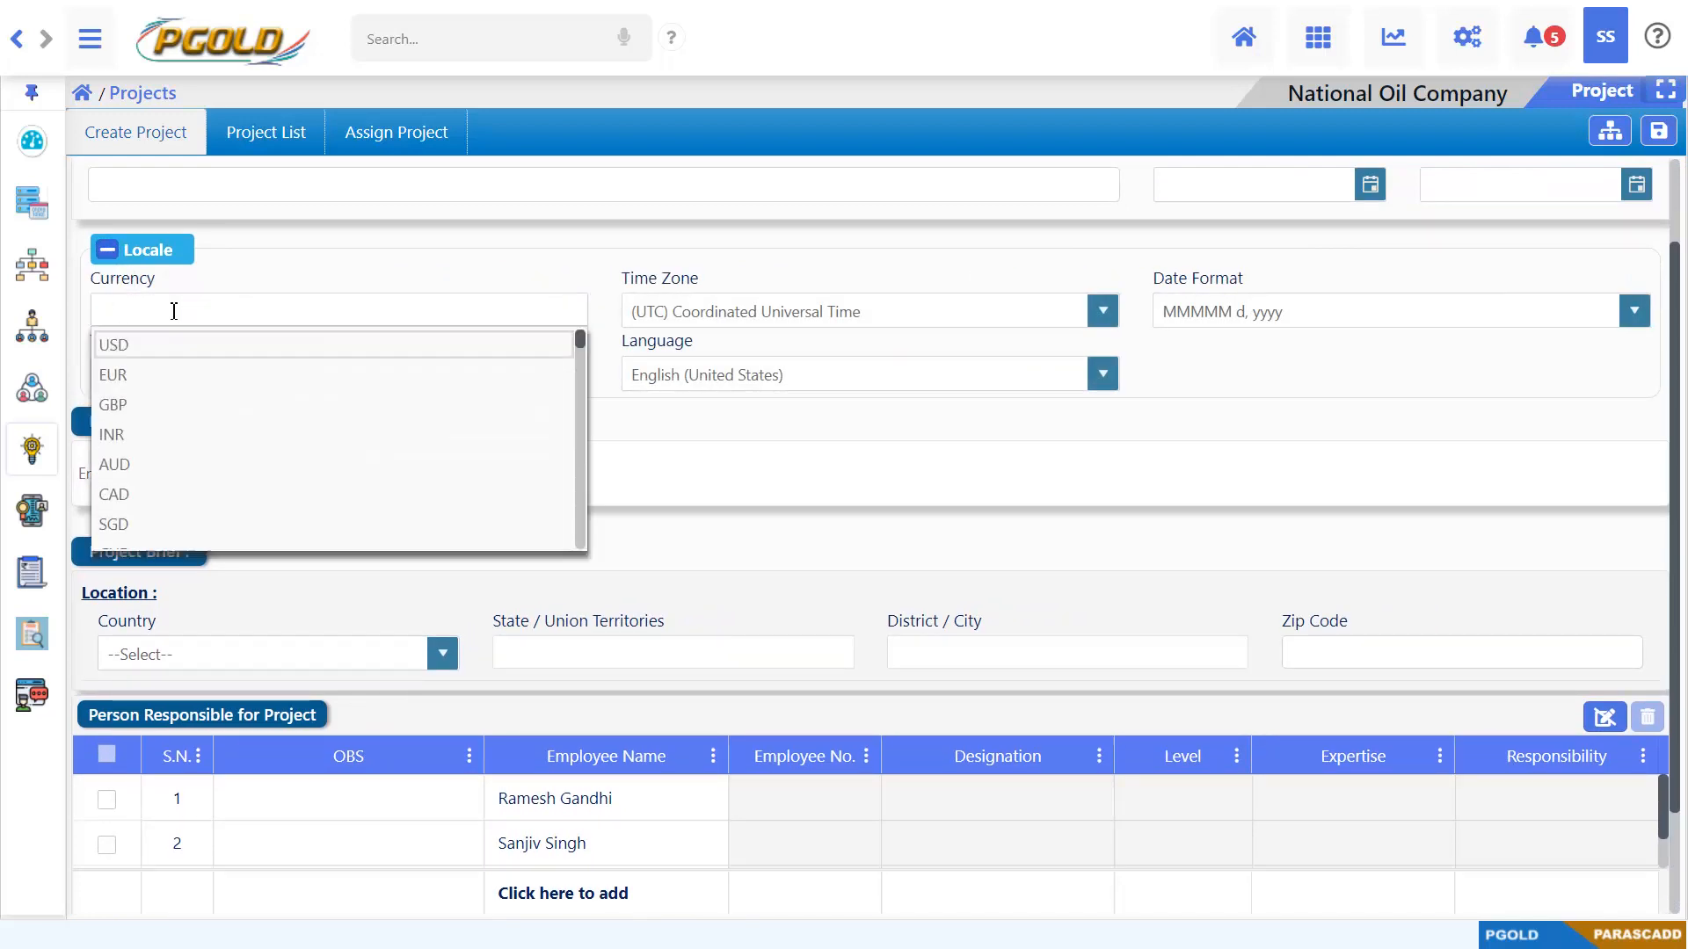
pyautogui.write('INR')
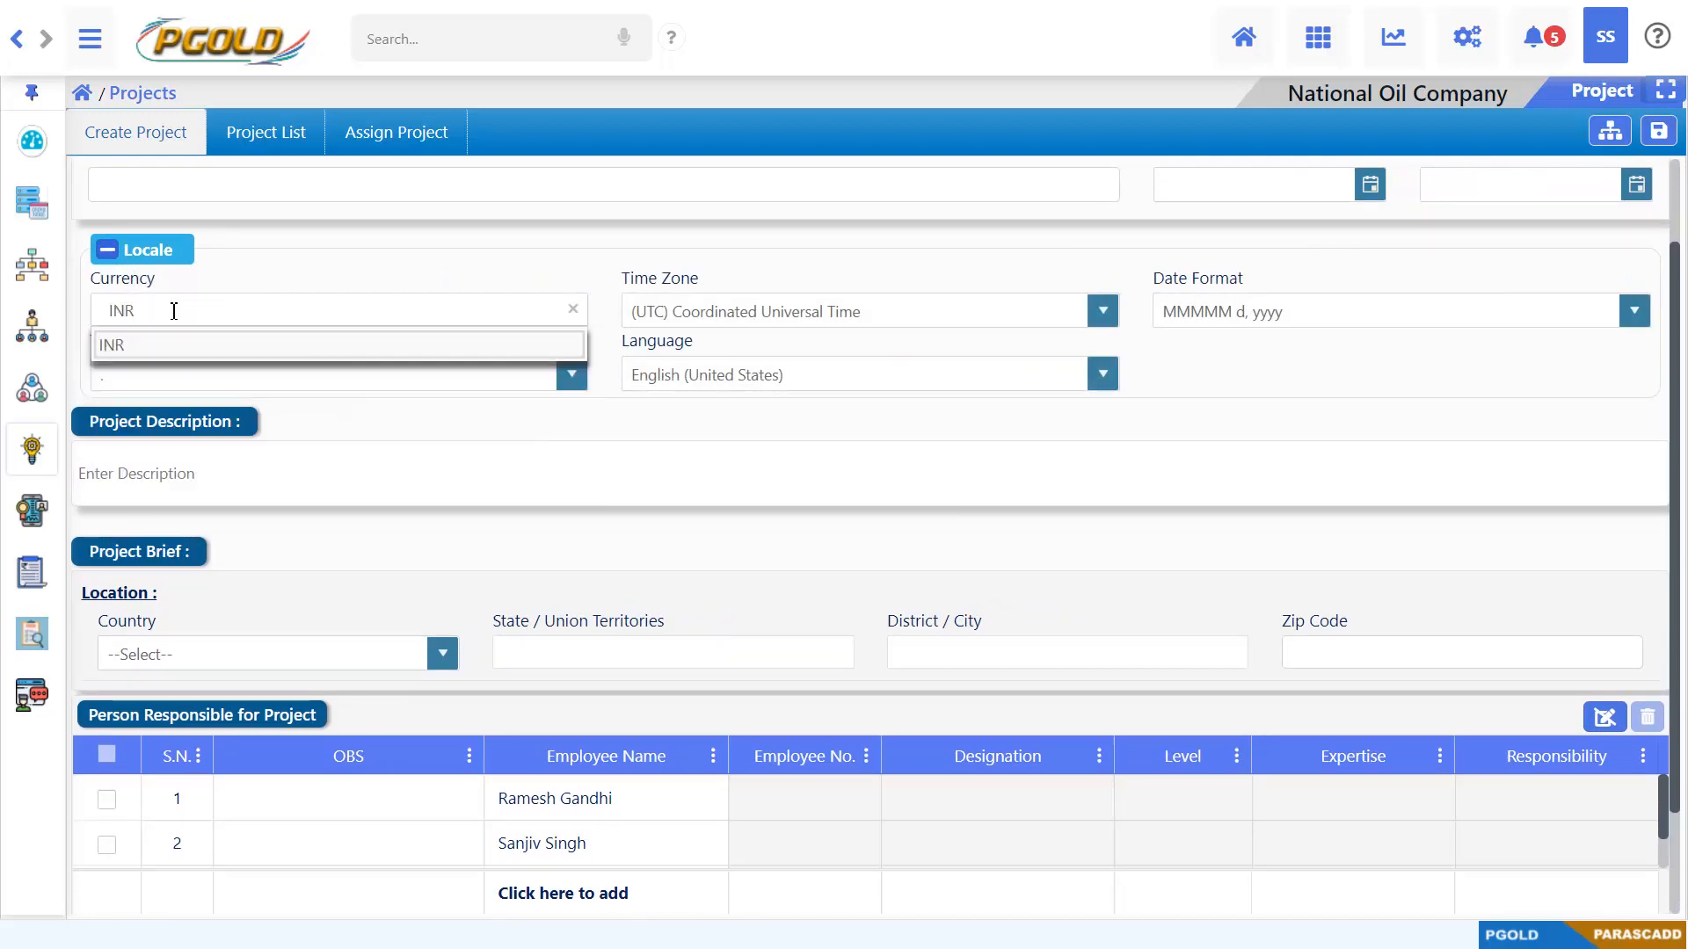
pyautogui.click(211, 347)
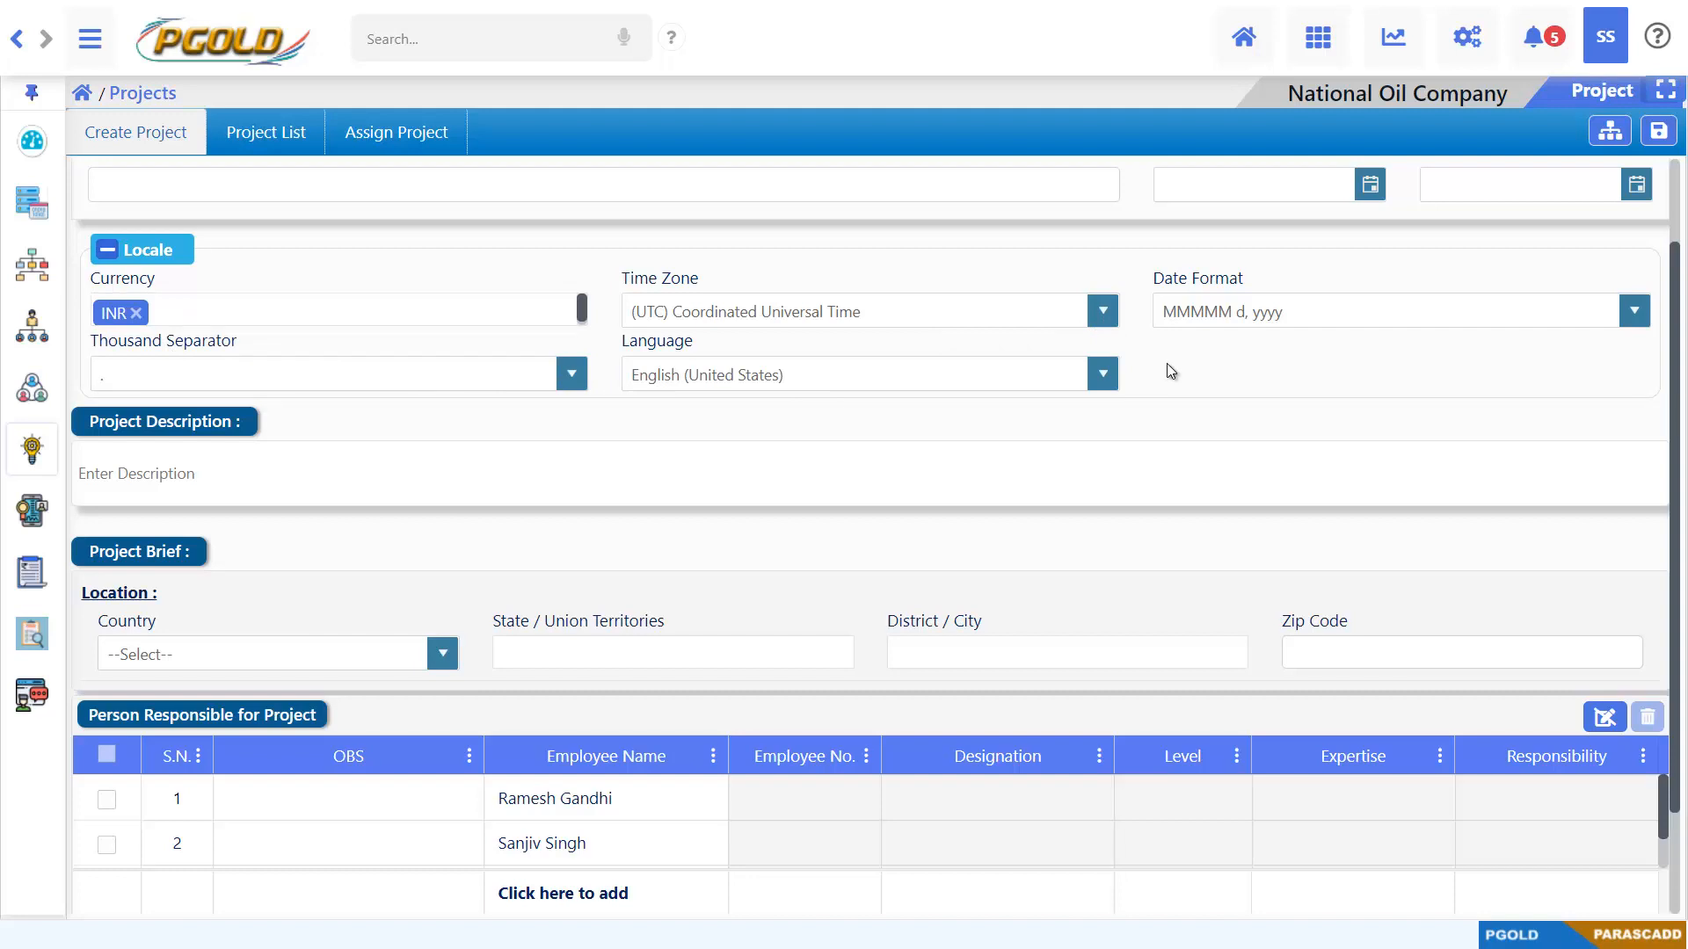
pyautogui.click(1634, 312)
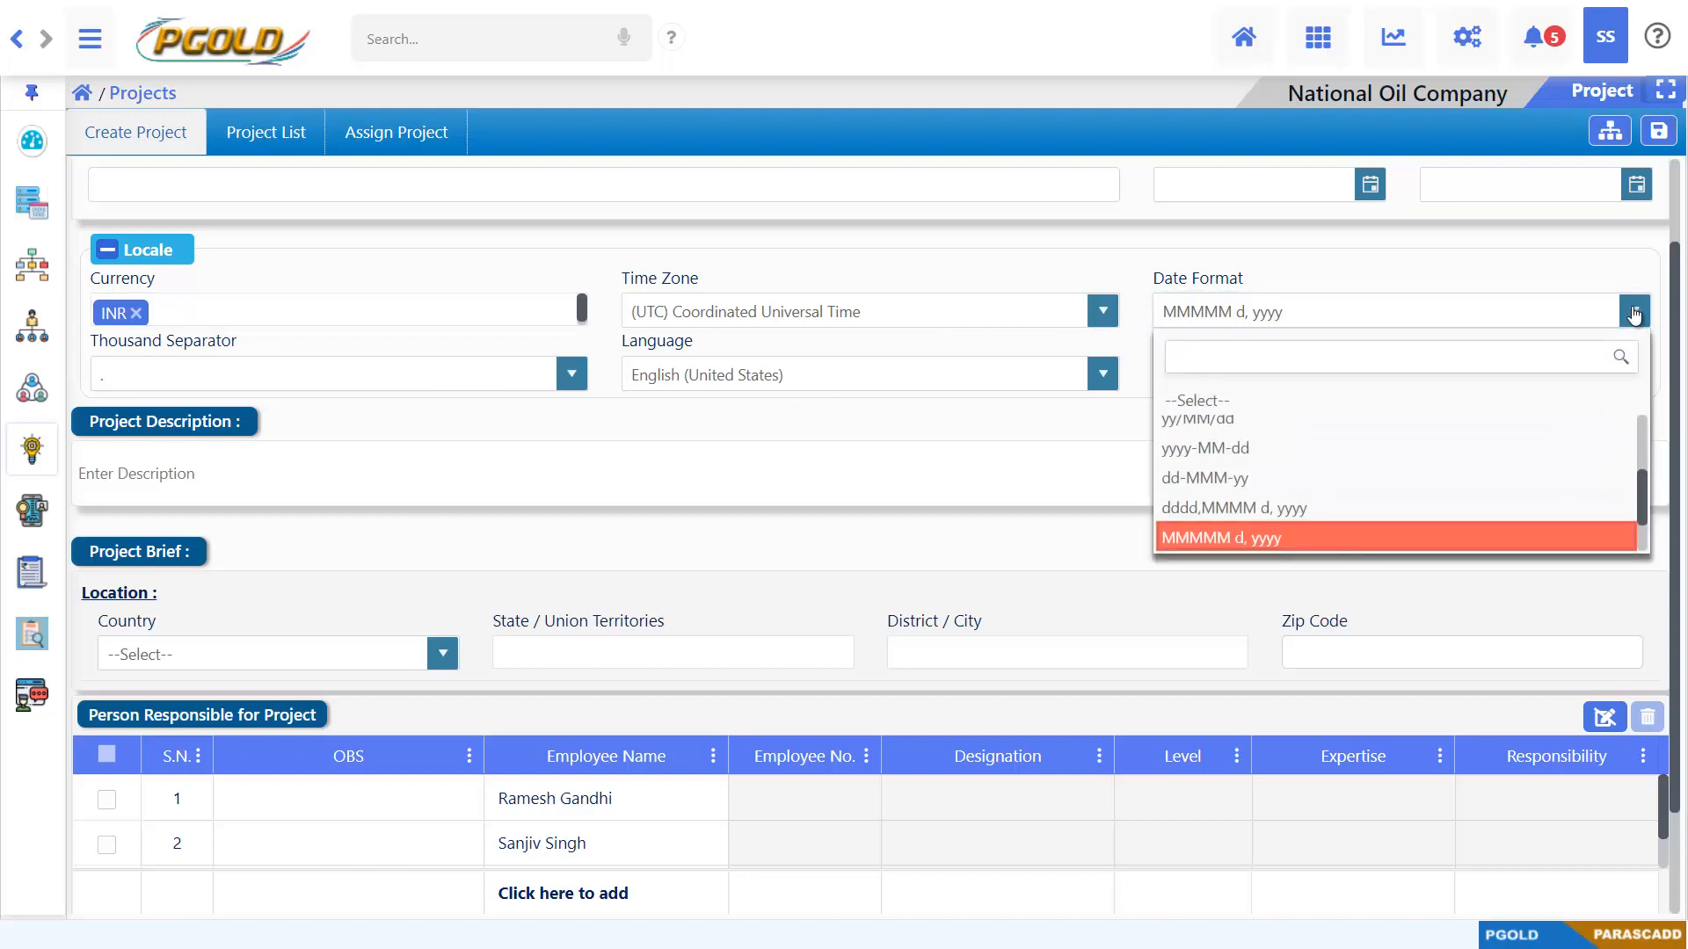
pyautogui.click(1270, 477)
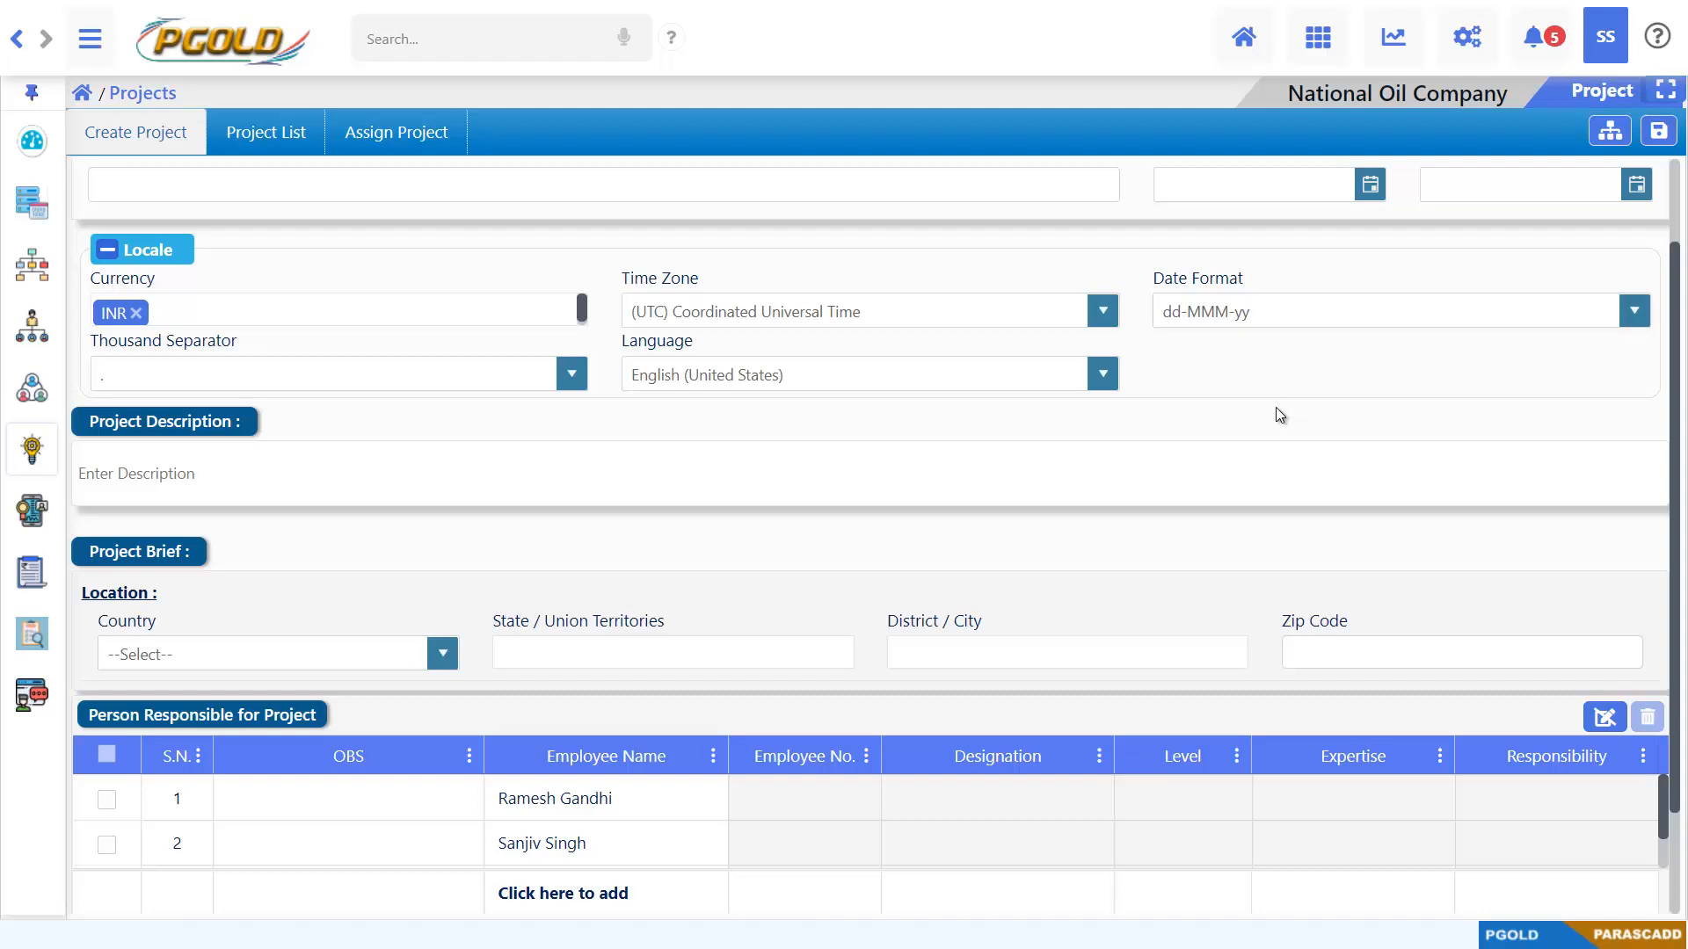
# Review the remaining project fields, save the PRODOCS project and dismiss the notification
pyautogui.scroll(-2, 1276, 409)
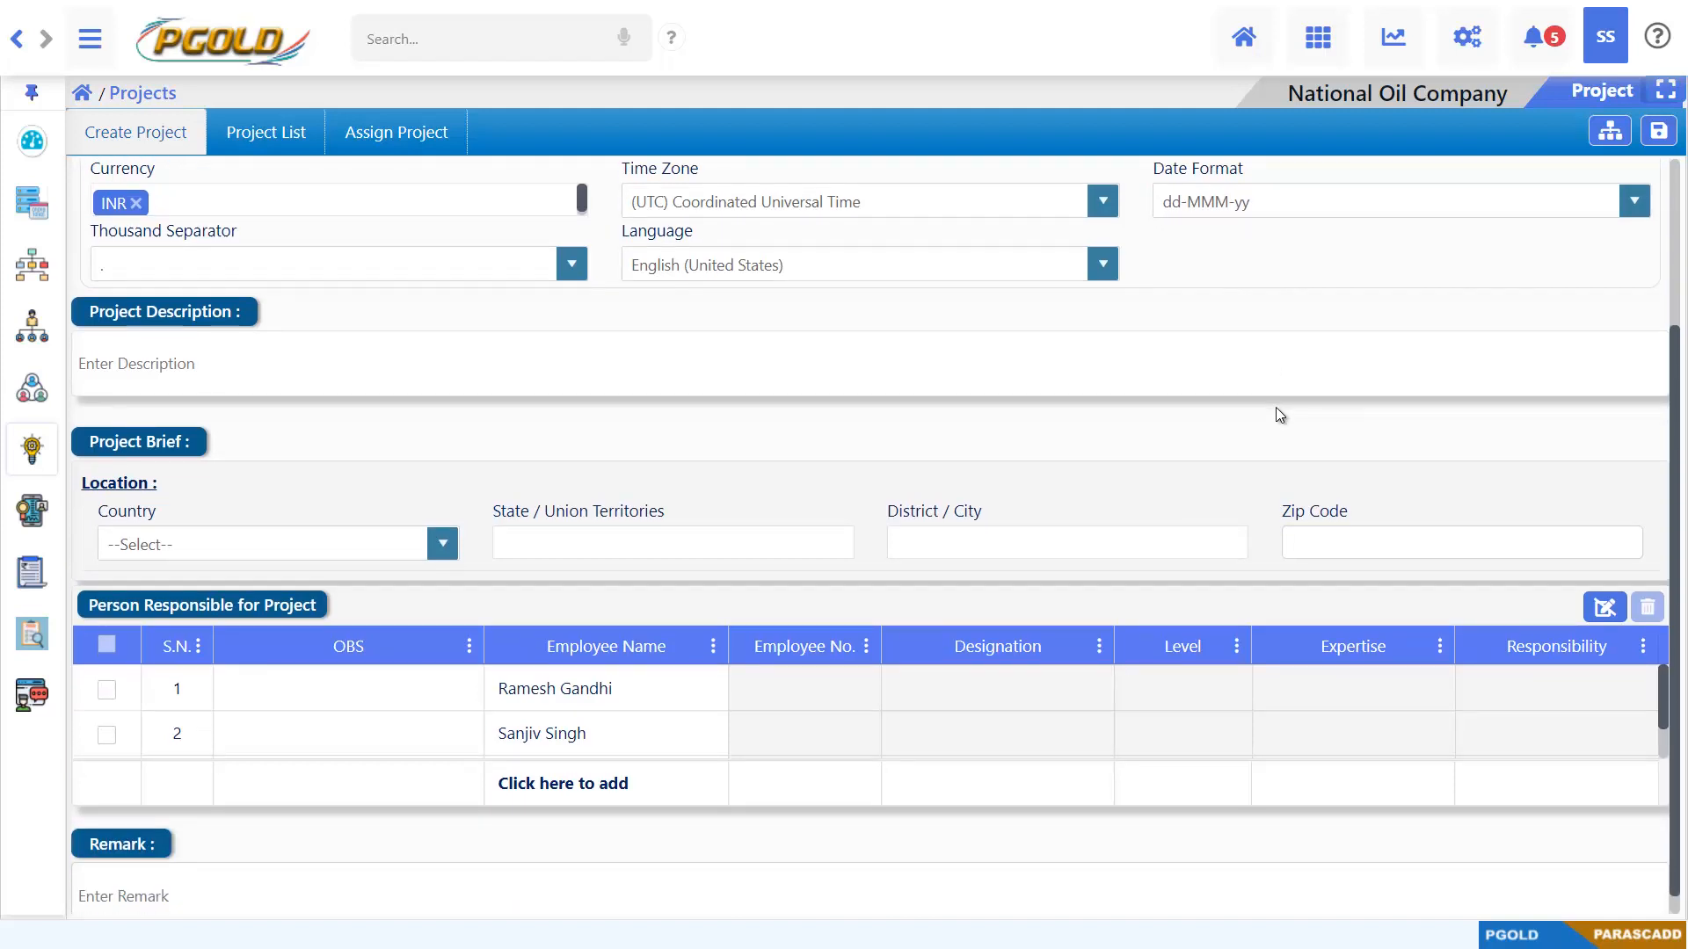
pyautogui.scroll(-1, 1275, 408)
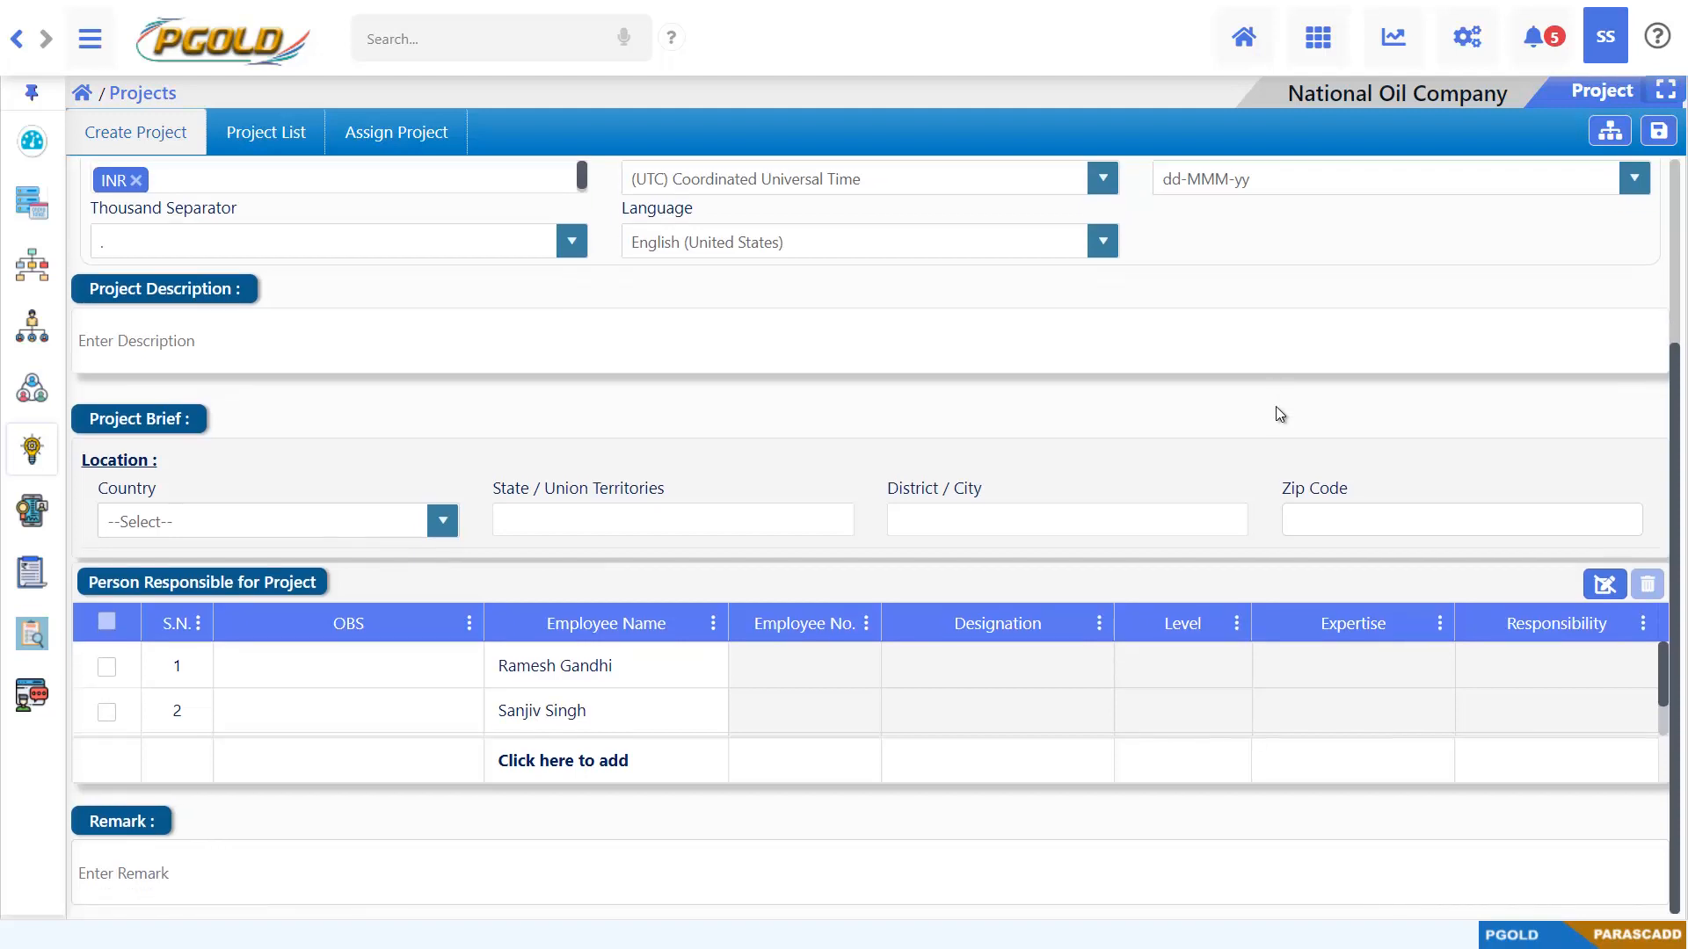
pyautogui.scroll(3, 1274, 406)
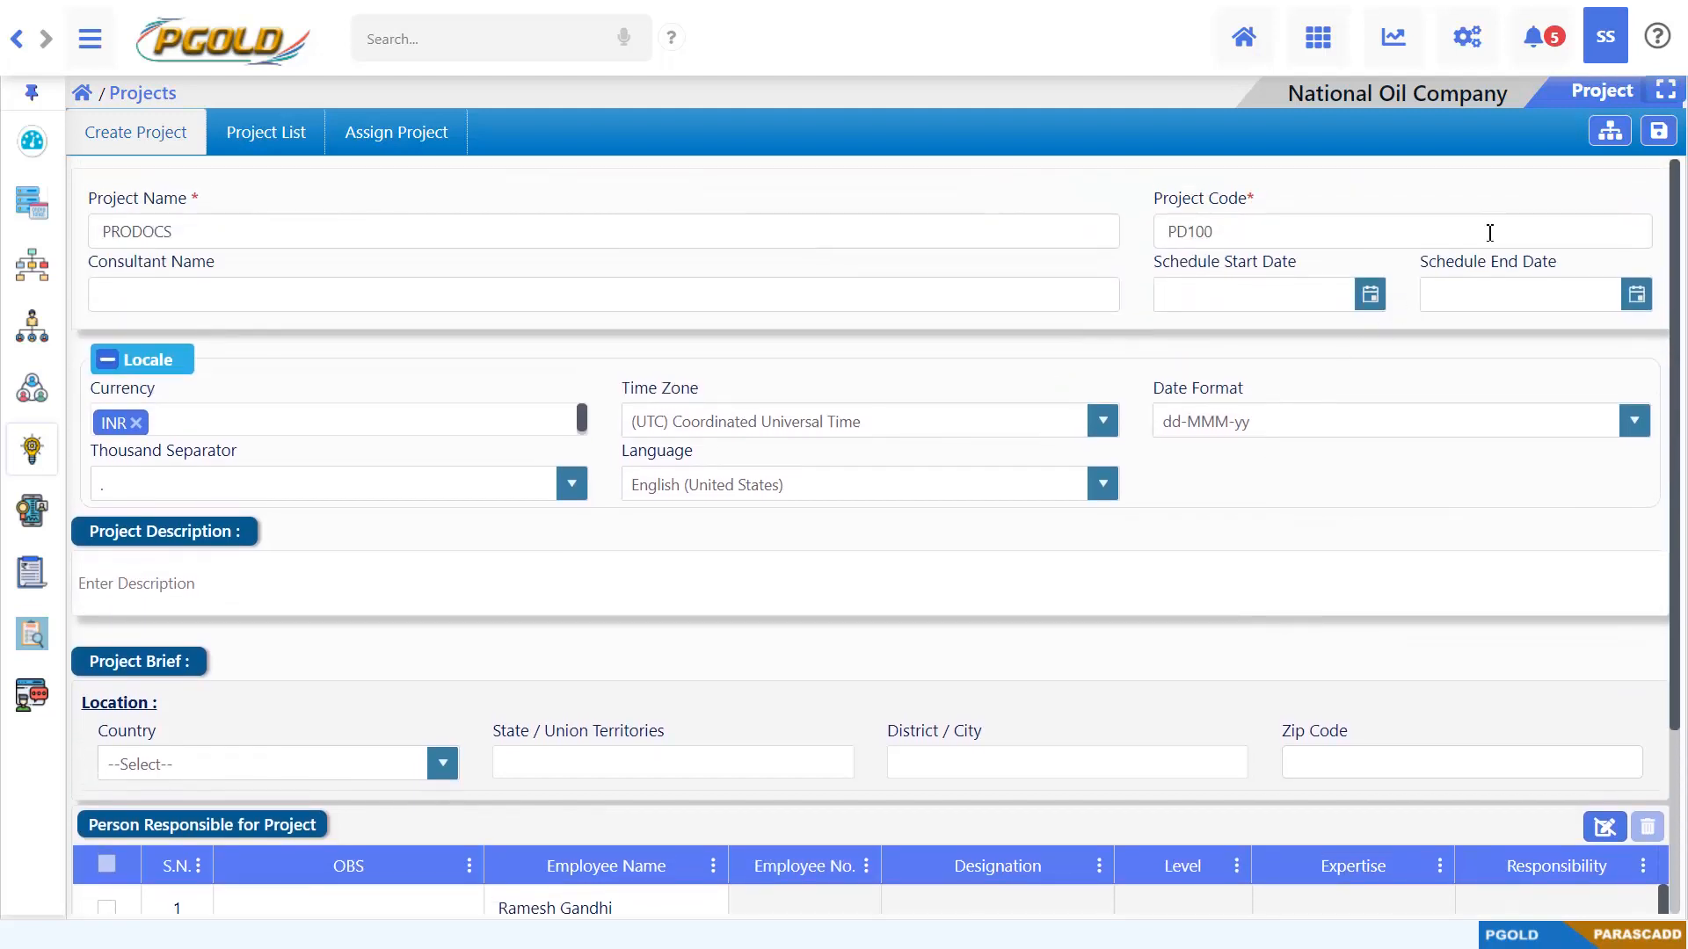
pyautogui.click(1658, 132)
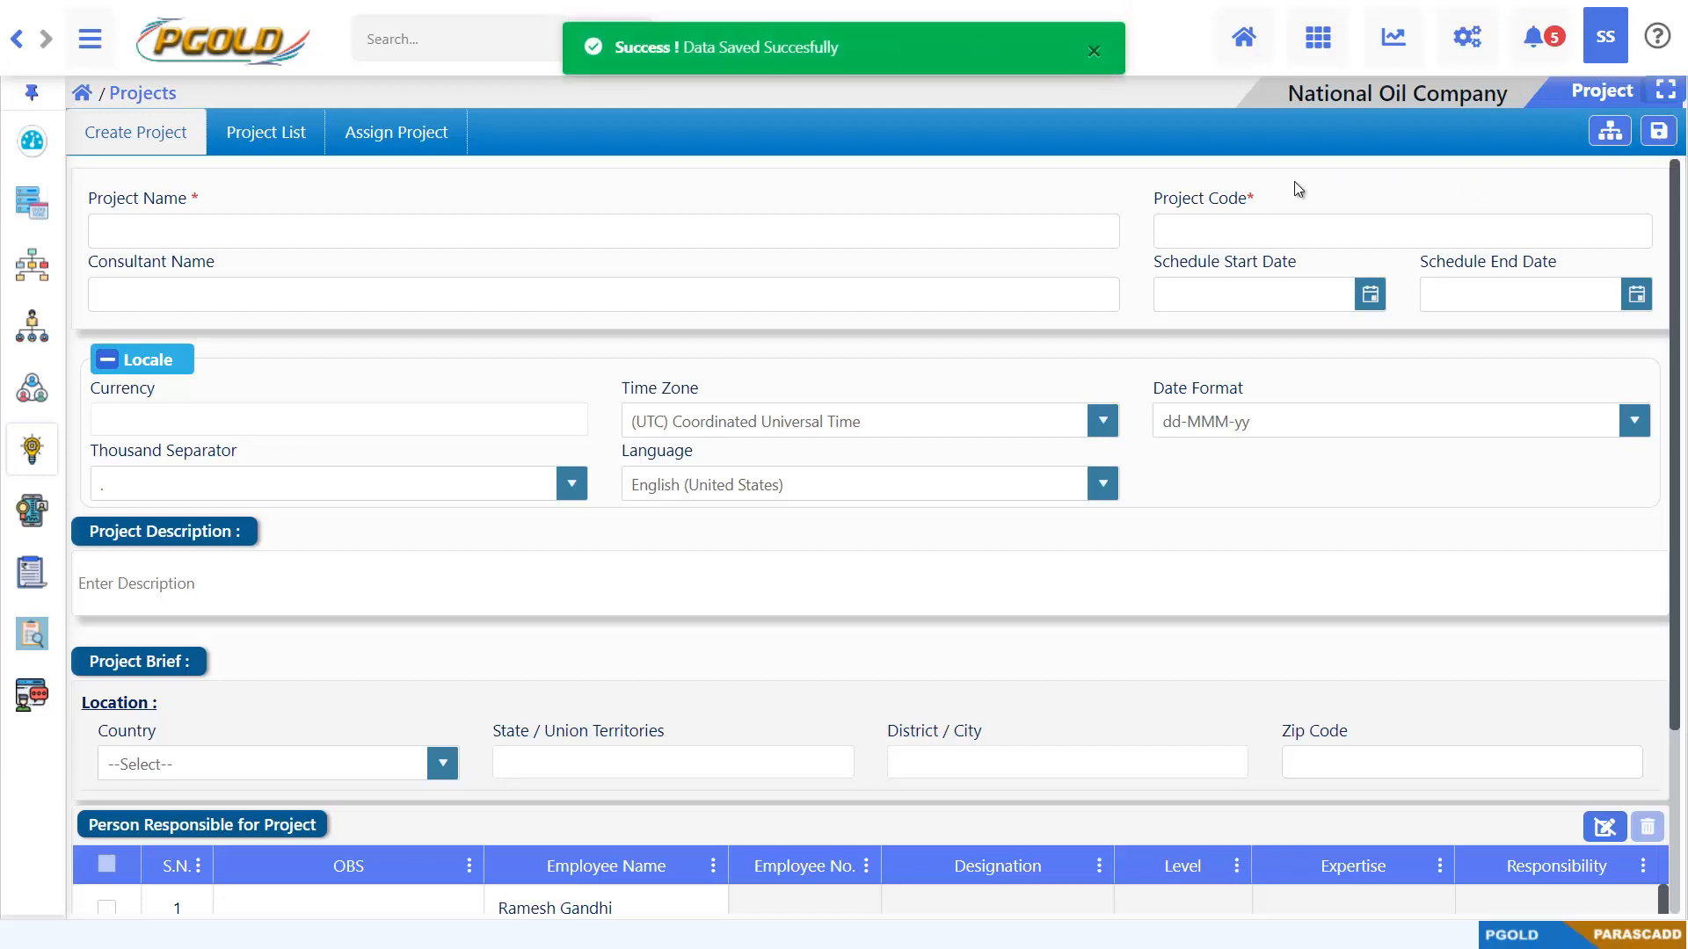
pyautogui.click(1095, 53)
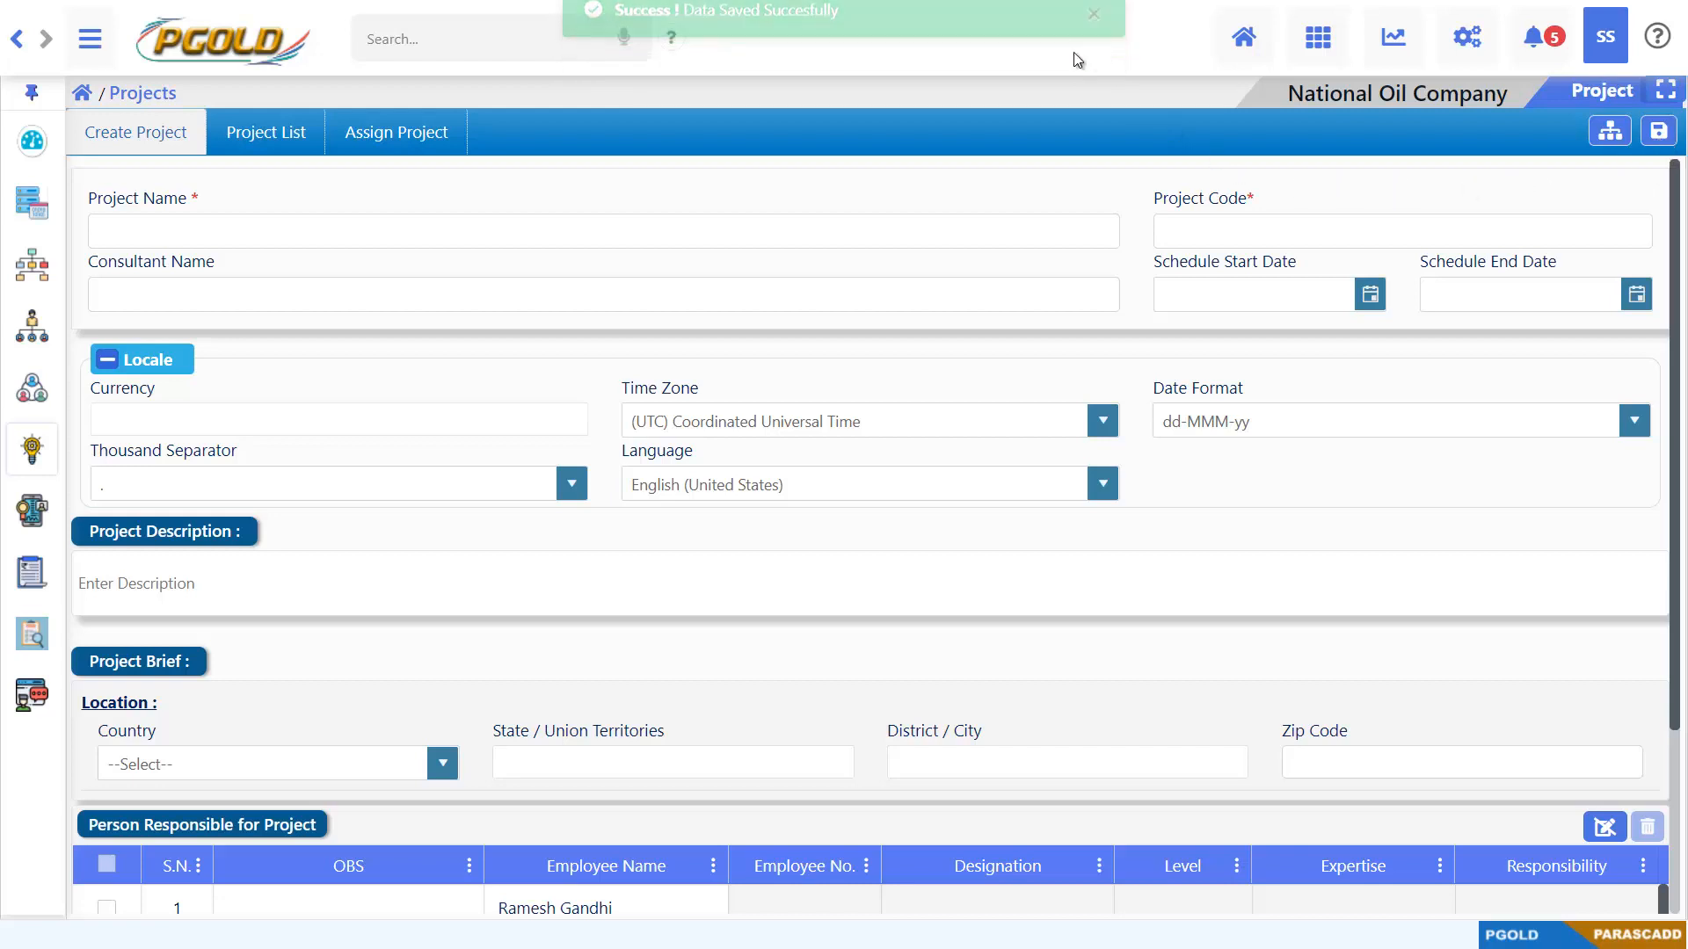
# Enter EPCPROMA as the second project's name and EP100 as its project code
pyautogui.click(543, 234)
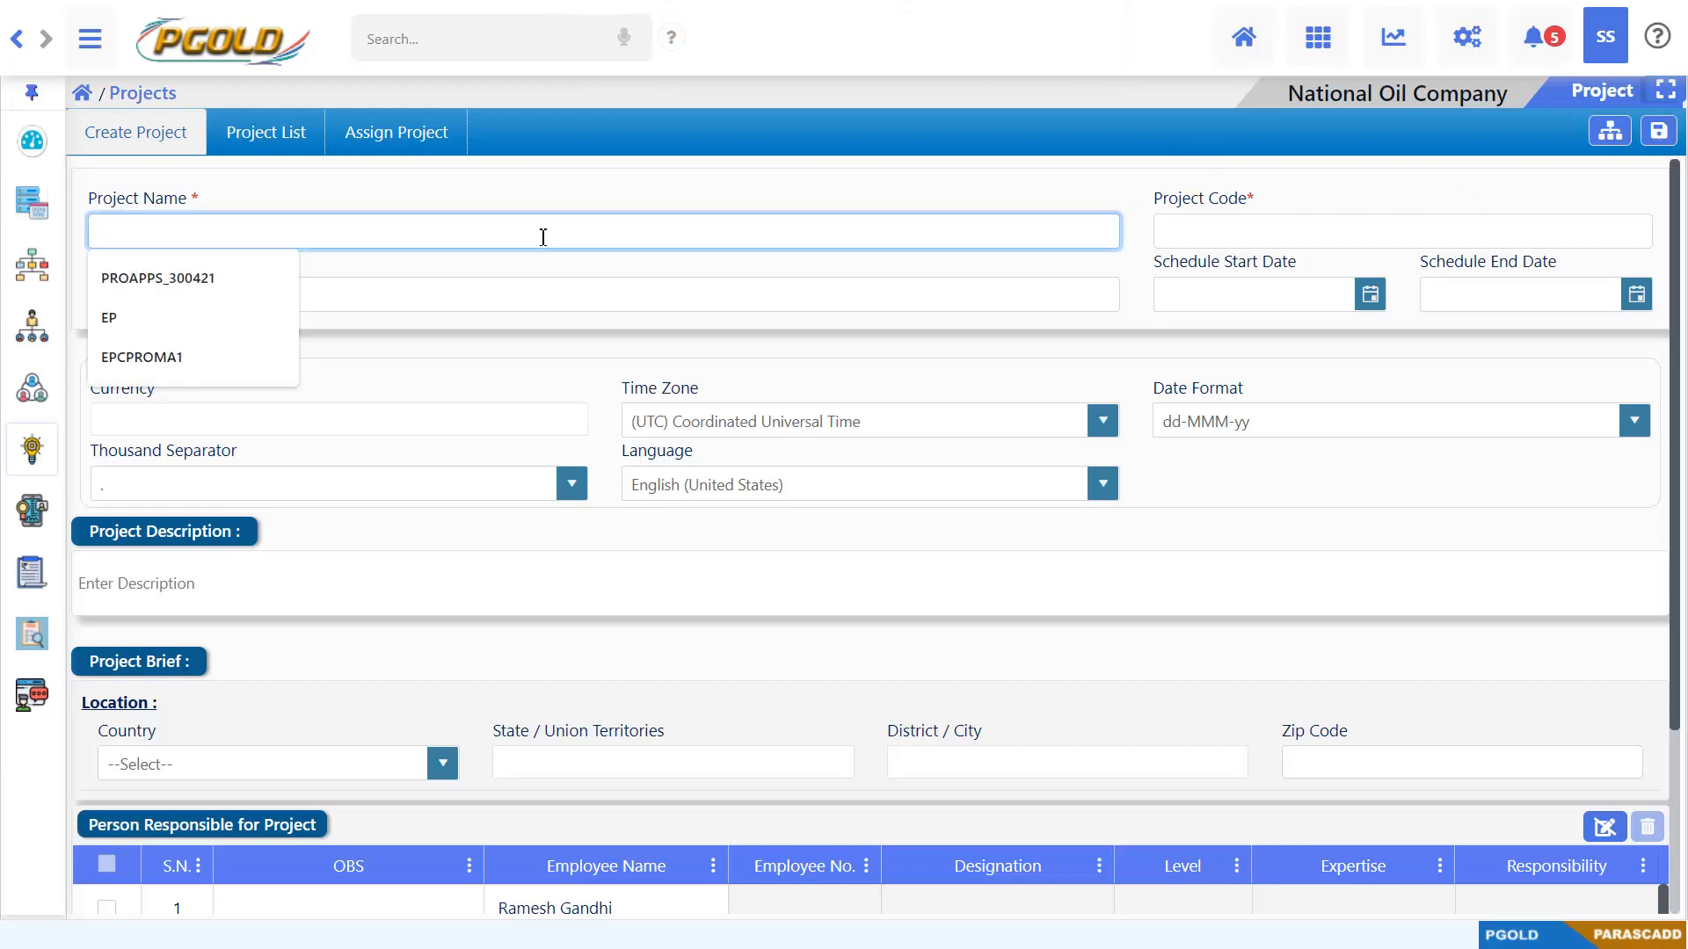
pyautogui.write('EPC')
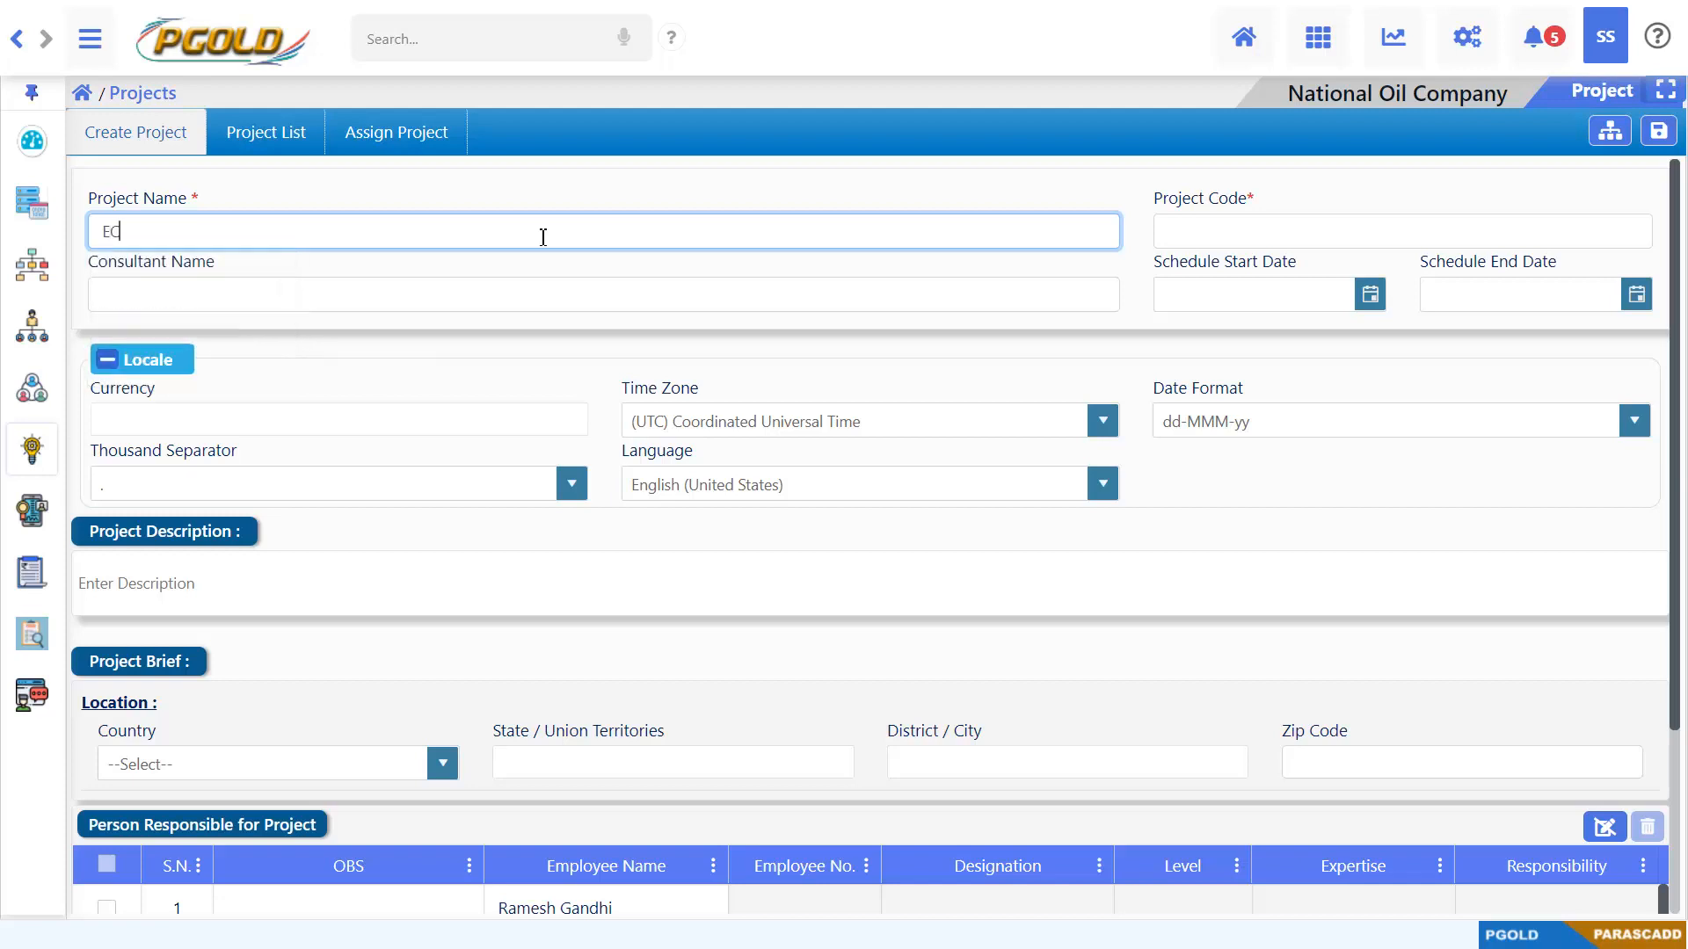
pyautogui.write('P')
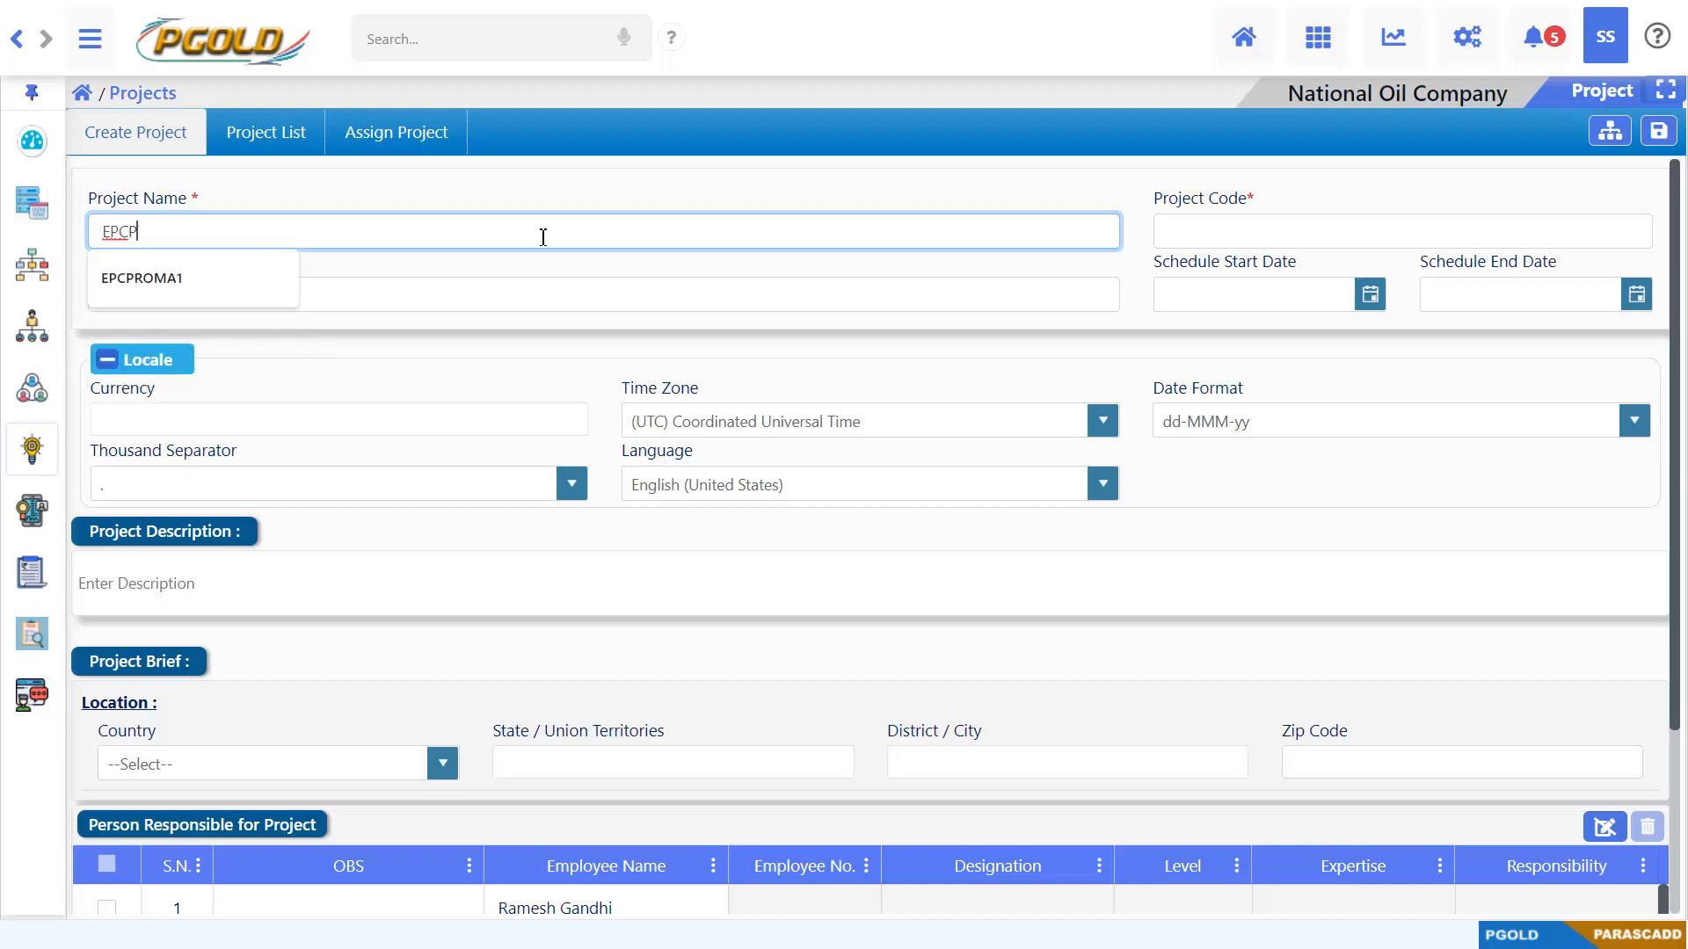
pyautogui.write('ROMA')
pyautogui.press('Tab')
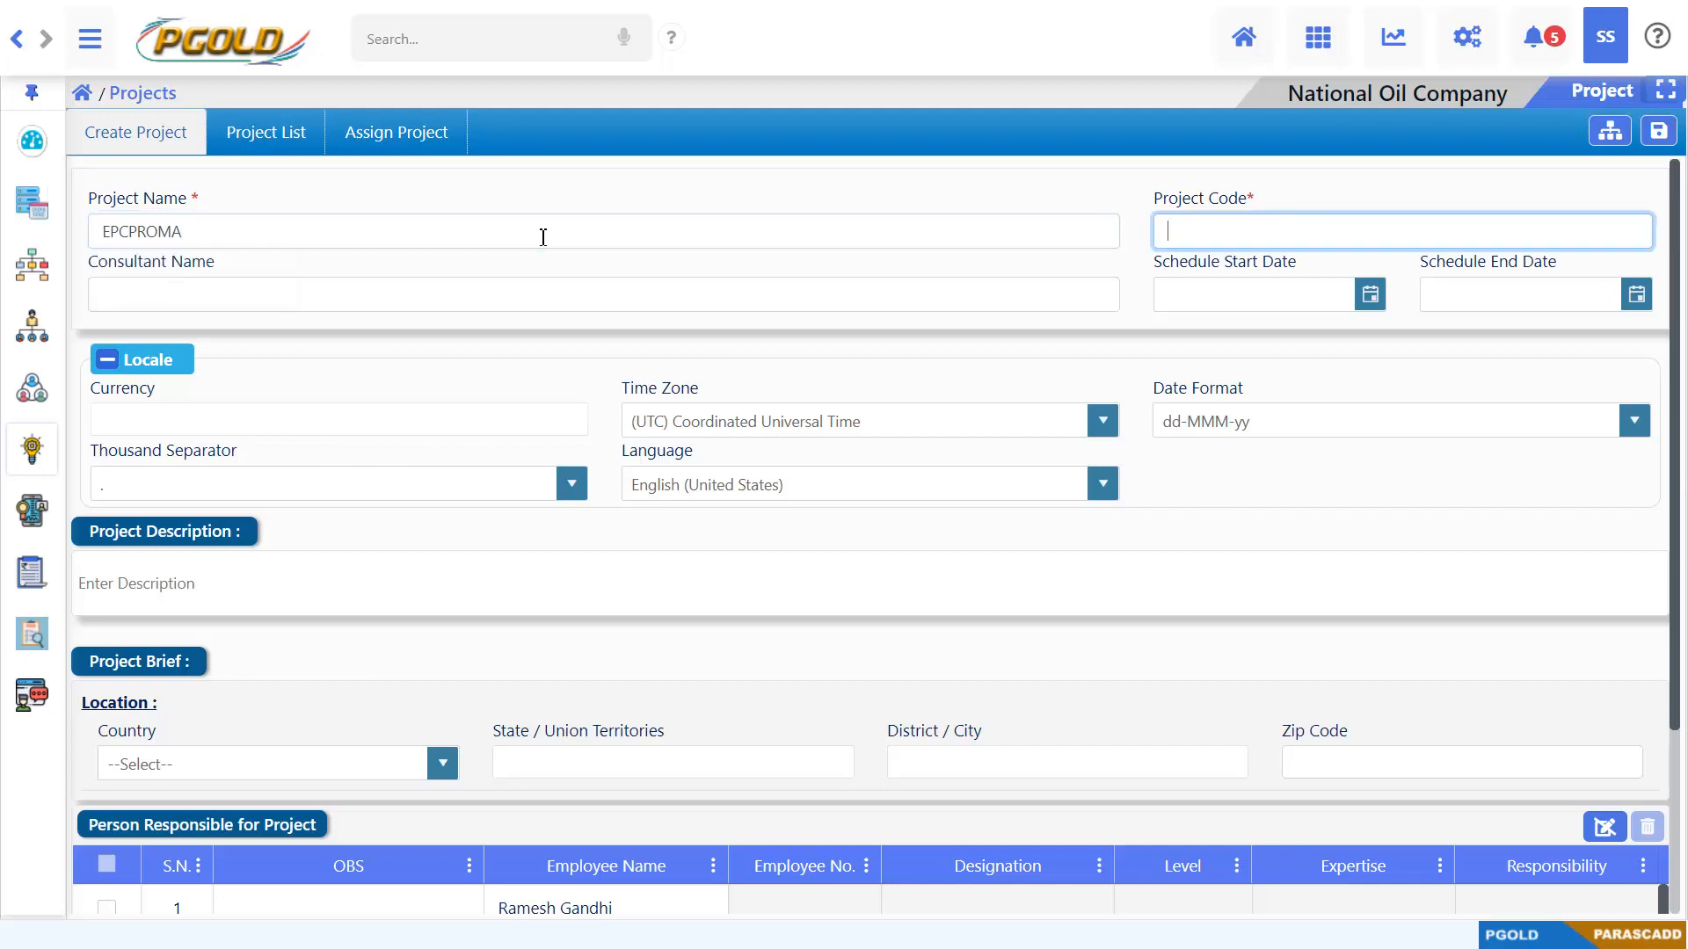
pyautogui.write('EP100')
pyautogui.click(1169, 508)
# Set the EPCPROMA project's locale currency to INR and save the project
pyautogui.click(118, 372)
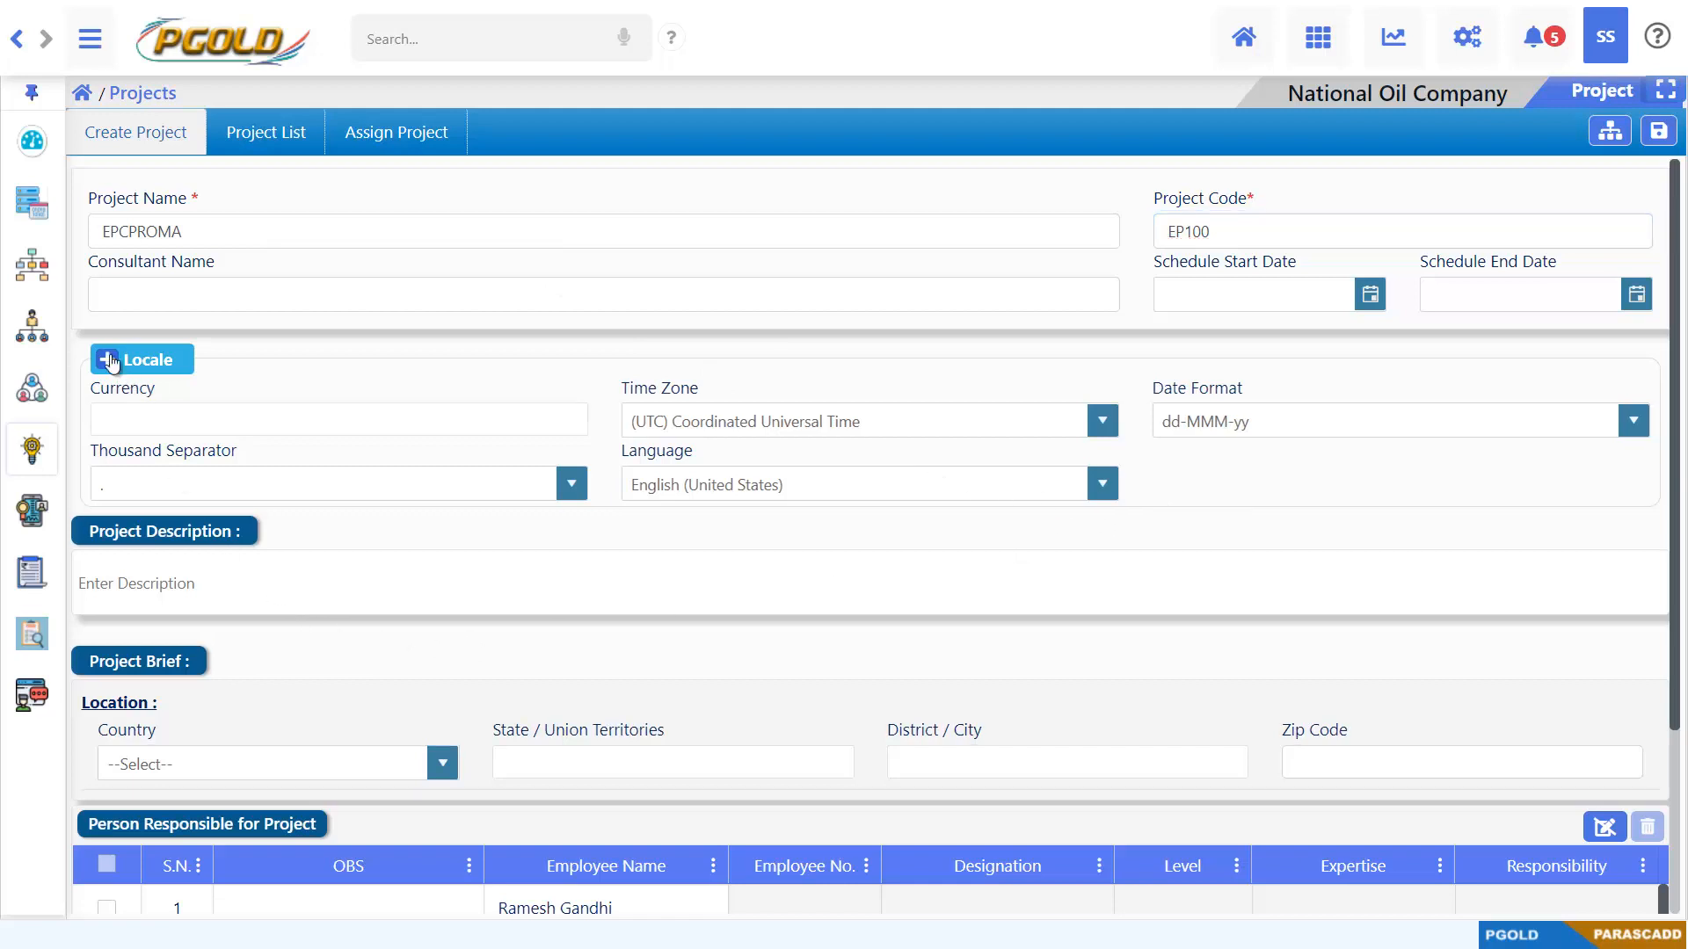
pyautogui.click(113, 364)
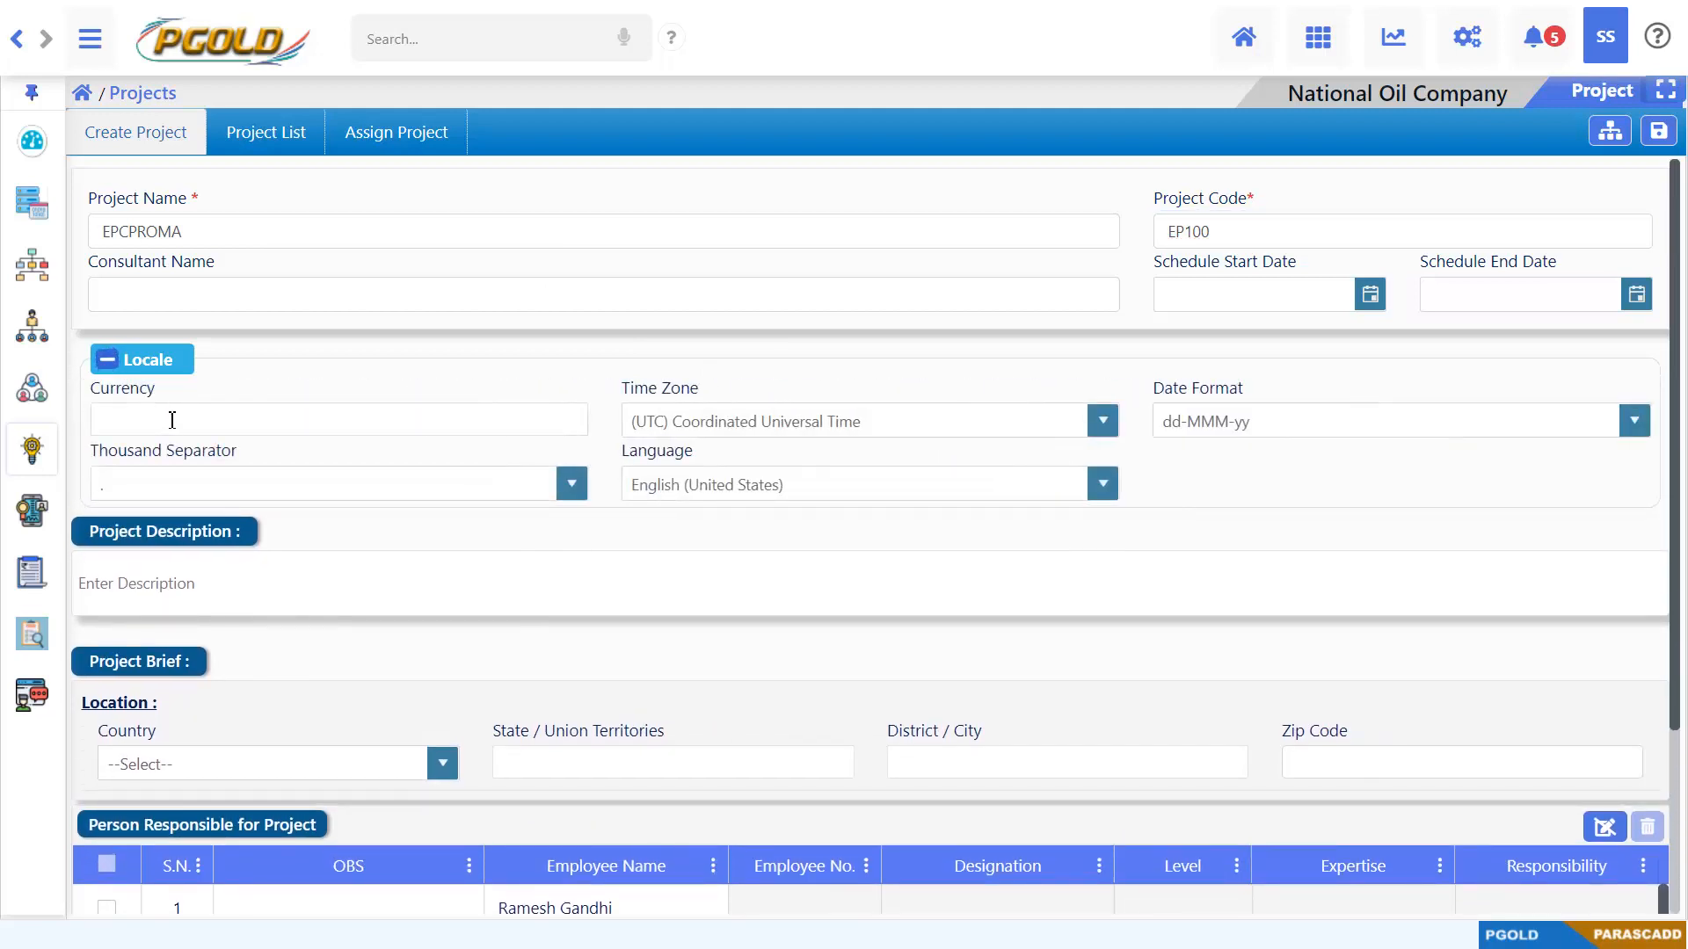
pyautogui.click(172, 420)
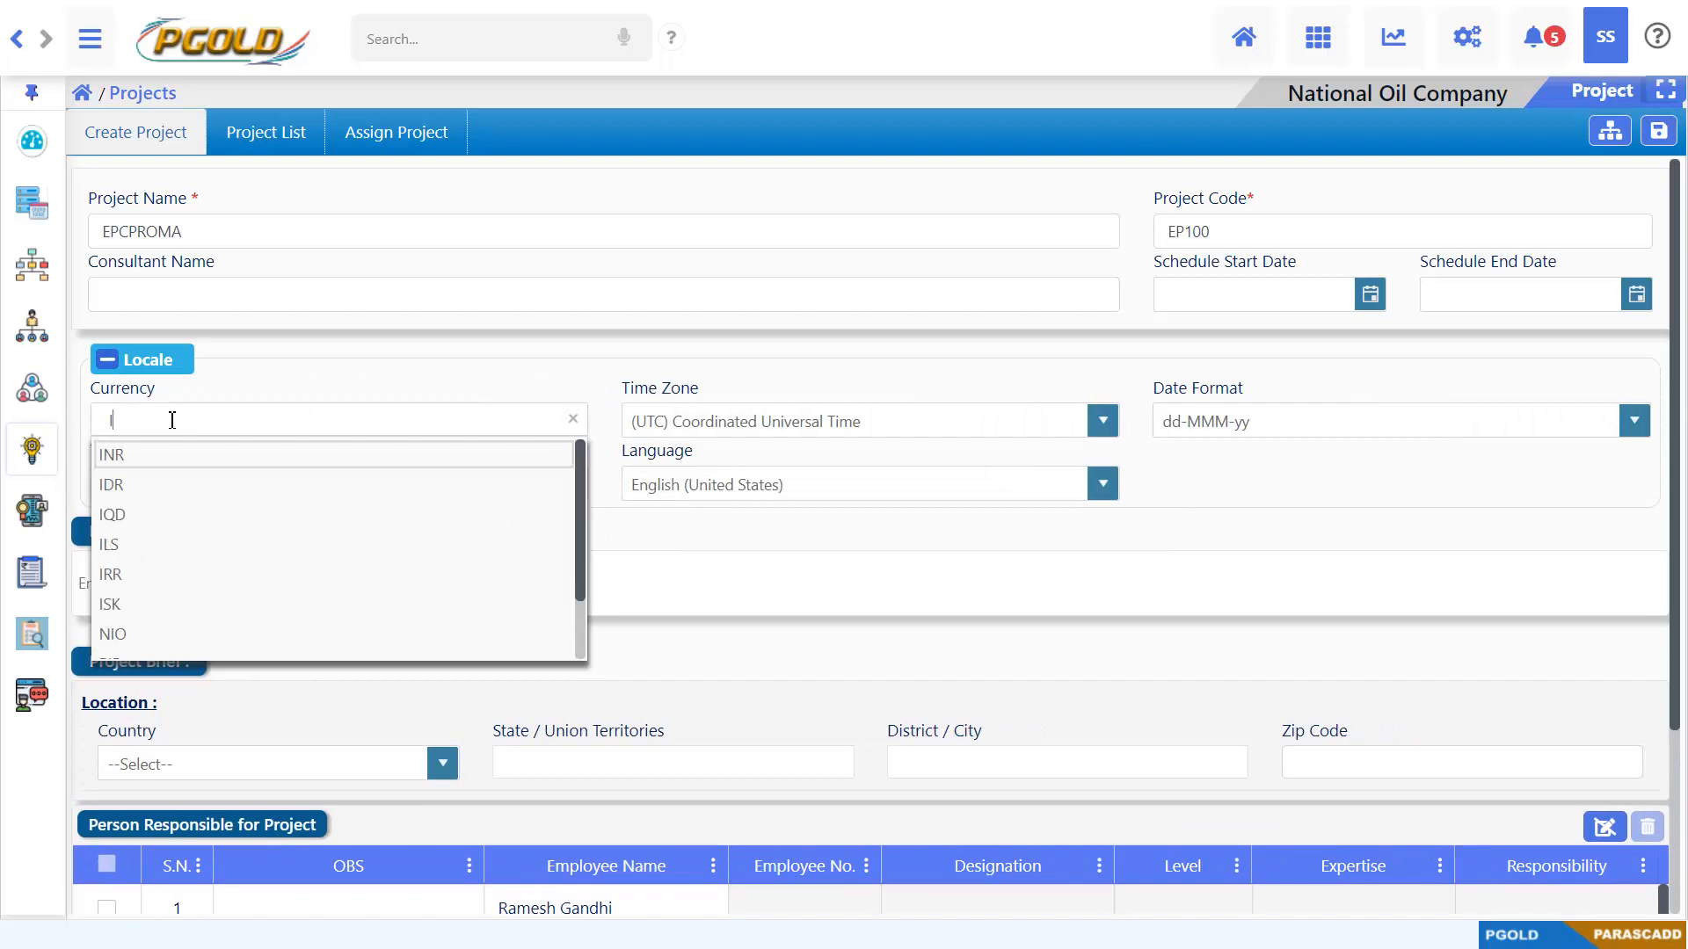
pyautogui.write('IN')
pyautogui.click(154, 471)
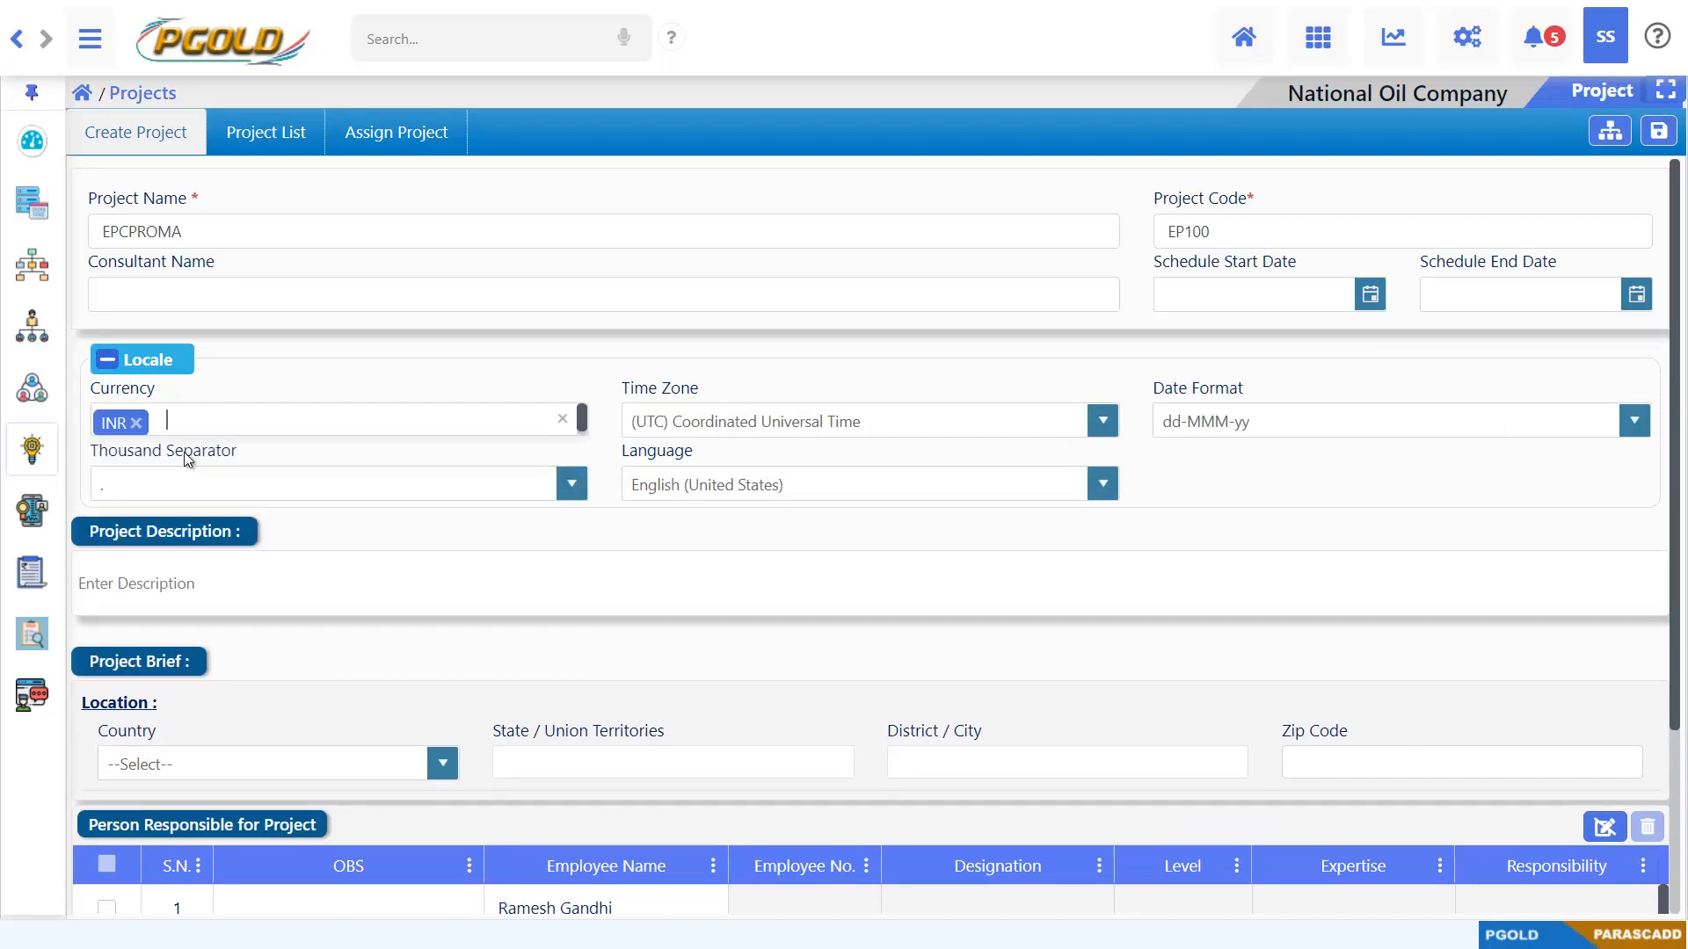
pyautogui.click(1656, 134)
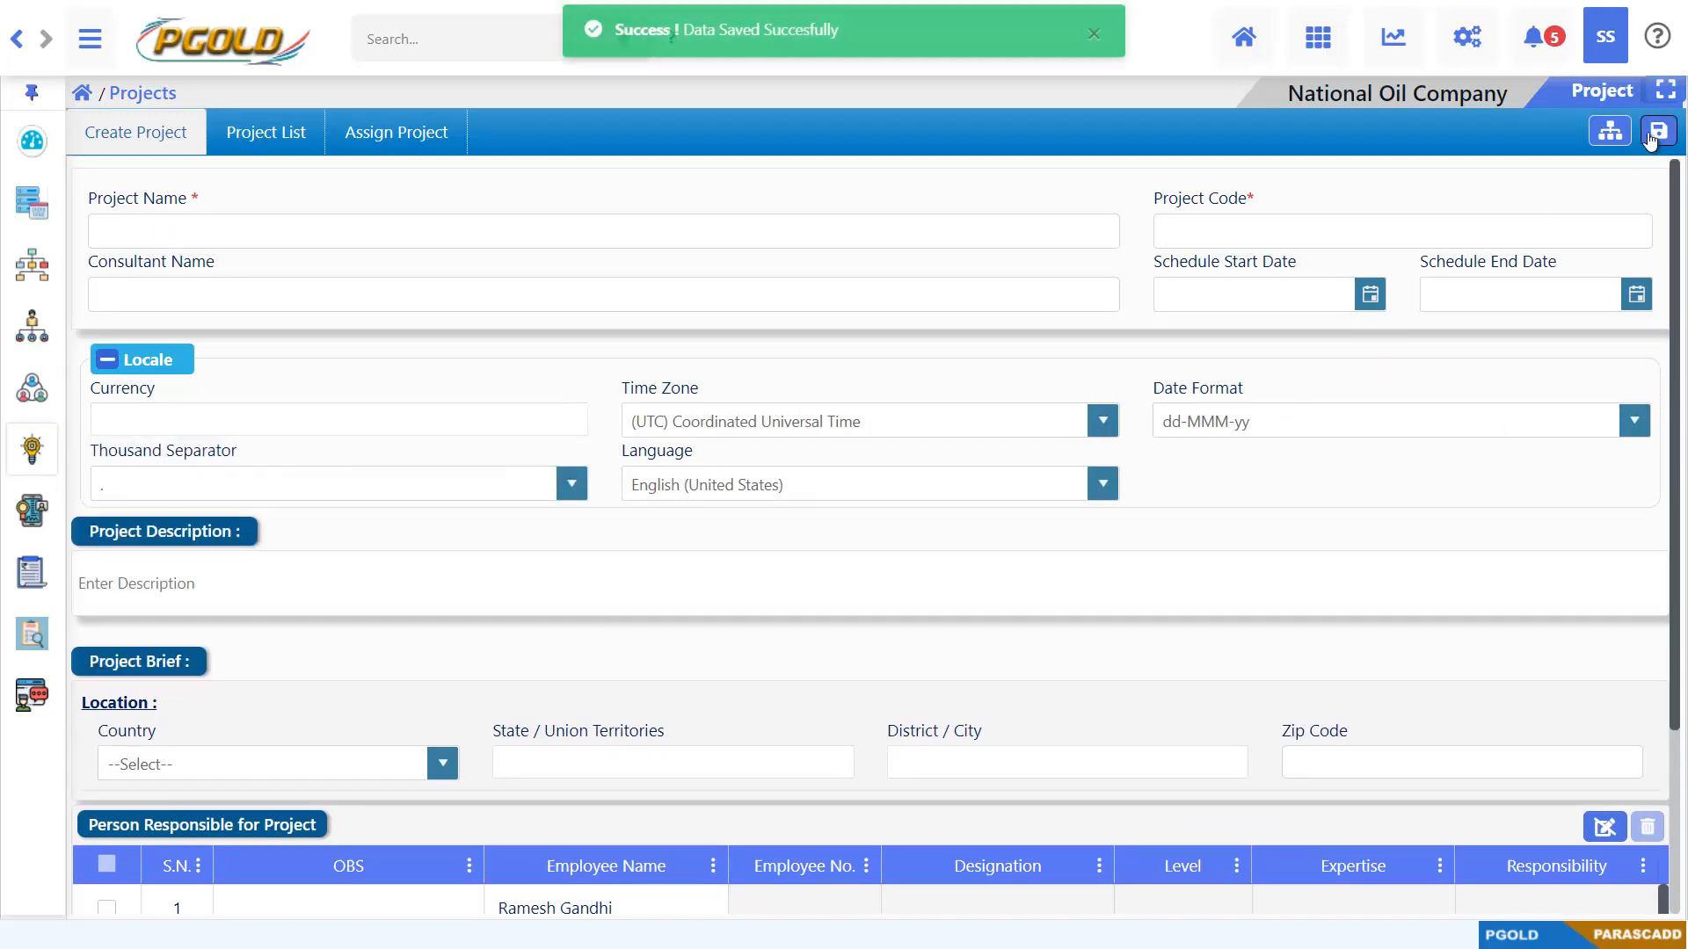
pyautogui.click(1095, 54)
# Check the project list, then assign the fourth, fifth and sixth listed employees to the PRODOCS project and save the assignment
pyautogui.click(279, 147)
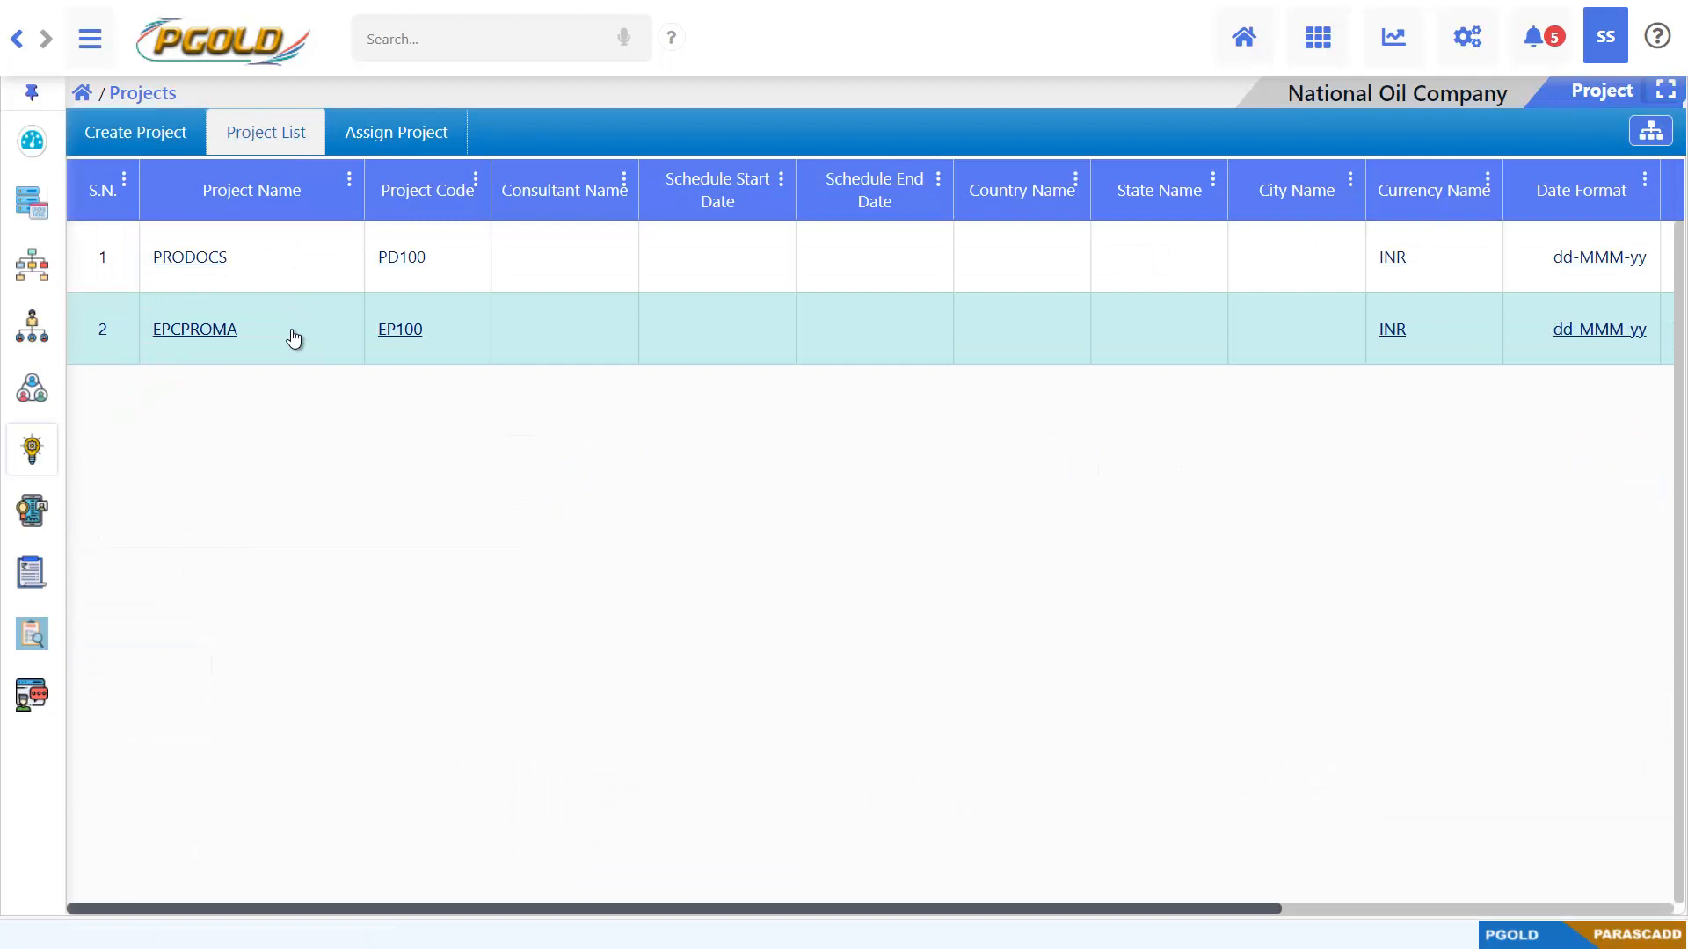
pyautogui.click(351, 151)
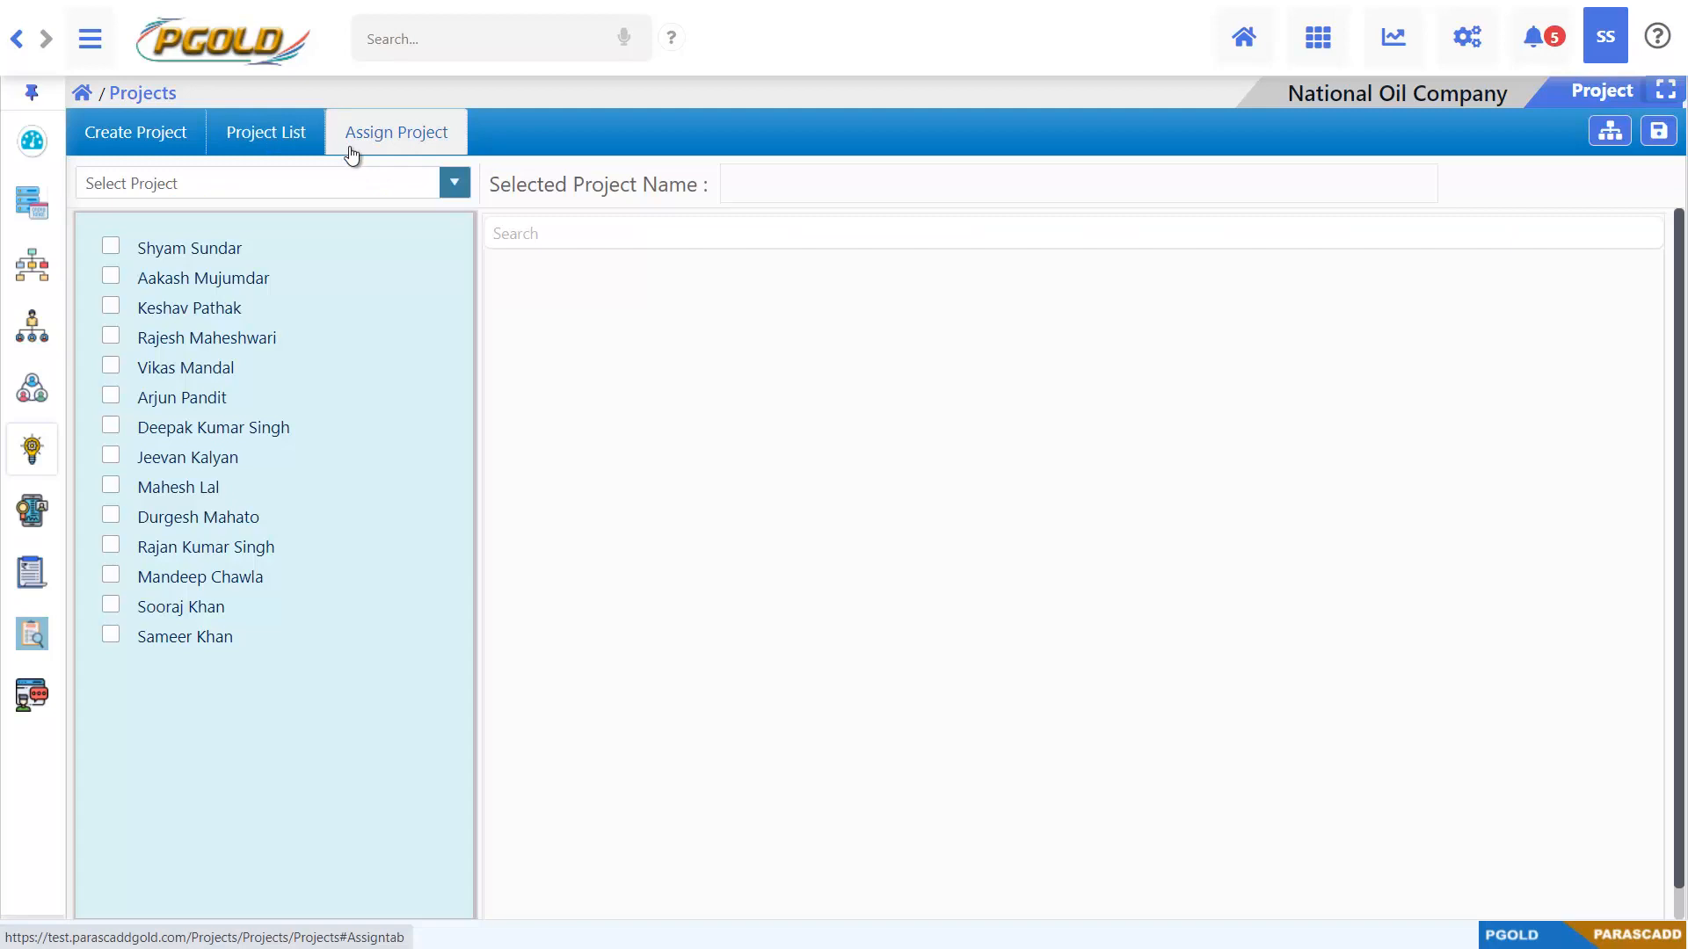
pyautogui.click(454, 183)
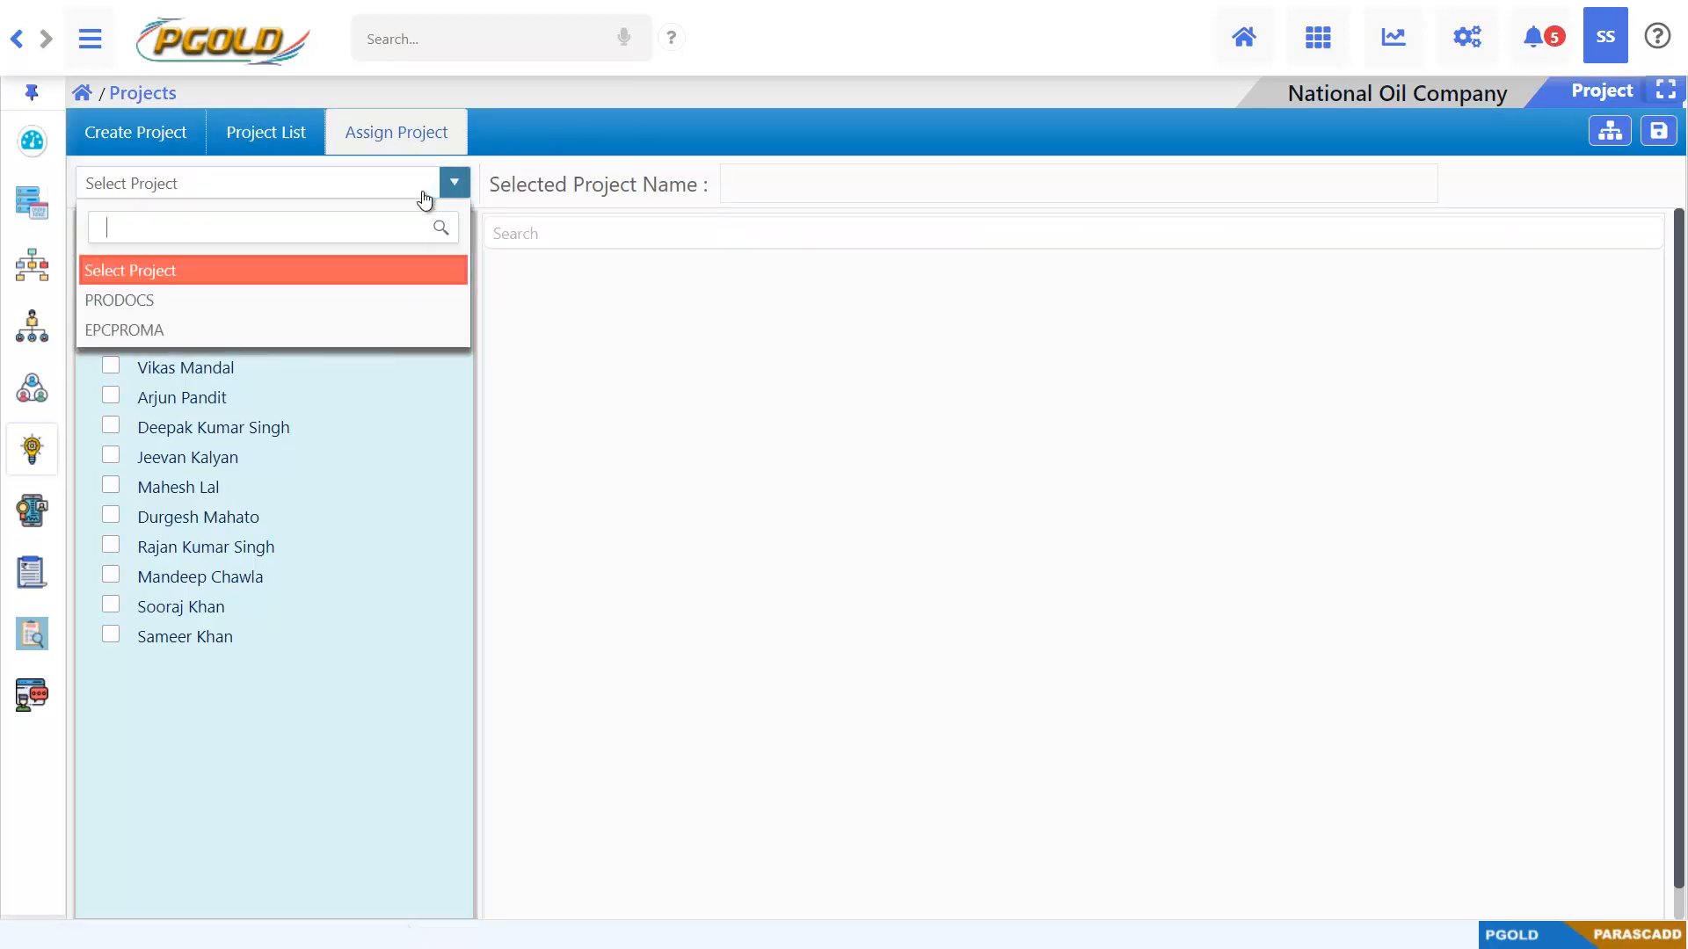
pyautogui.click(411, 301)
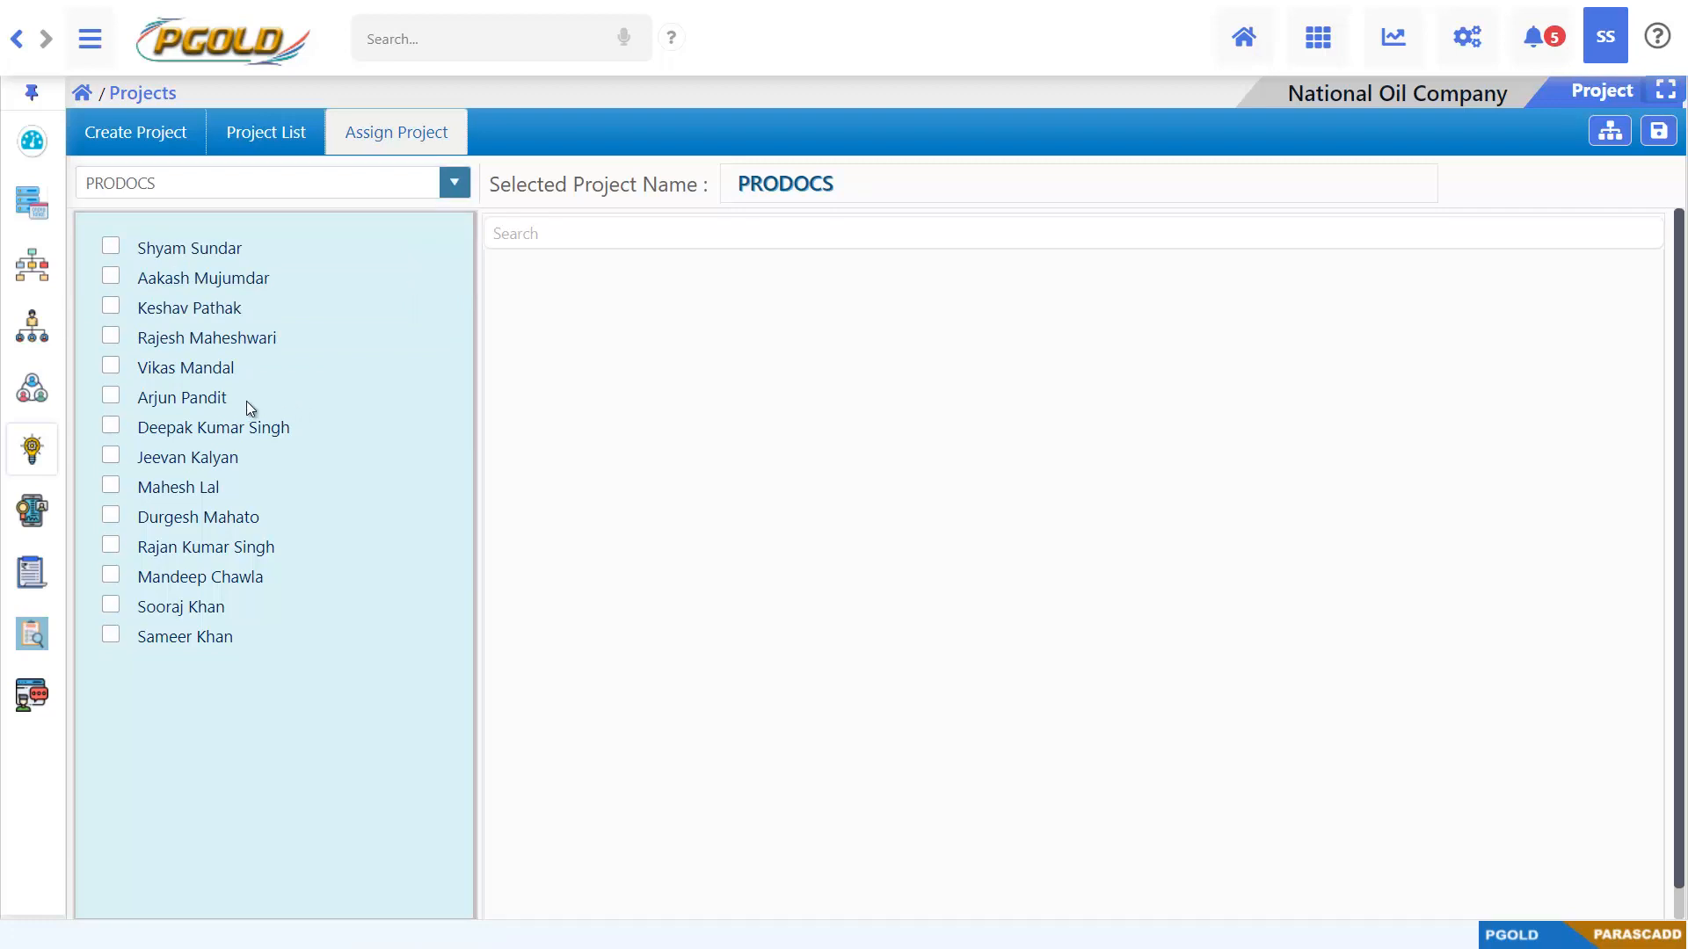
pyautogui.click(112, 341)
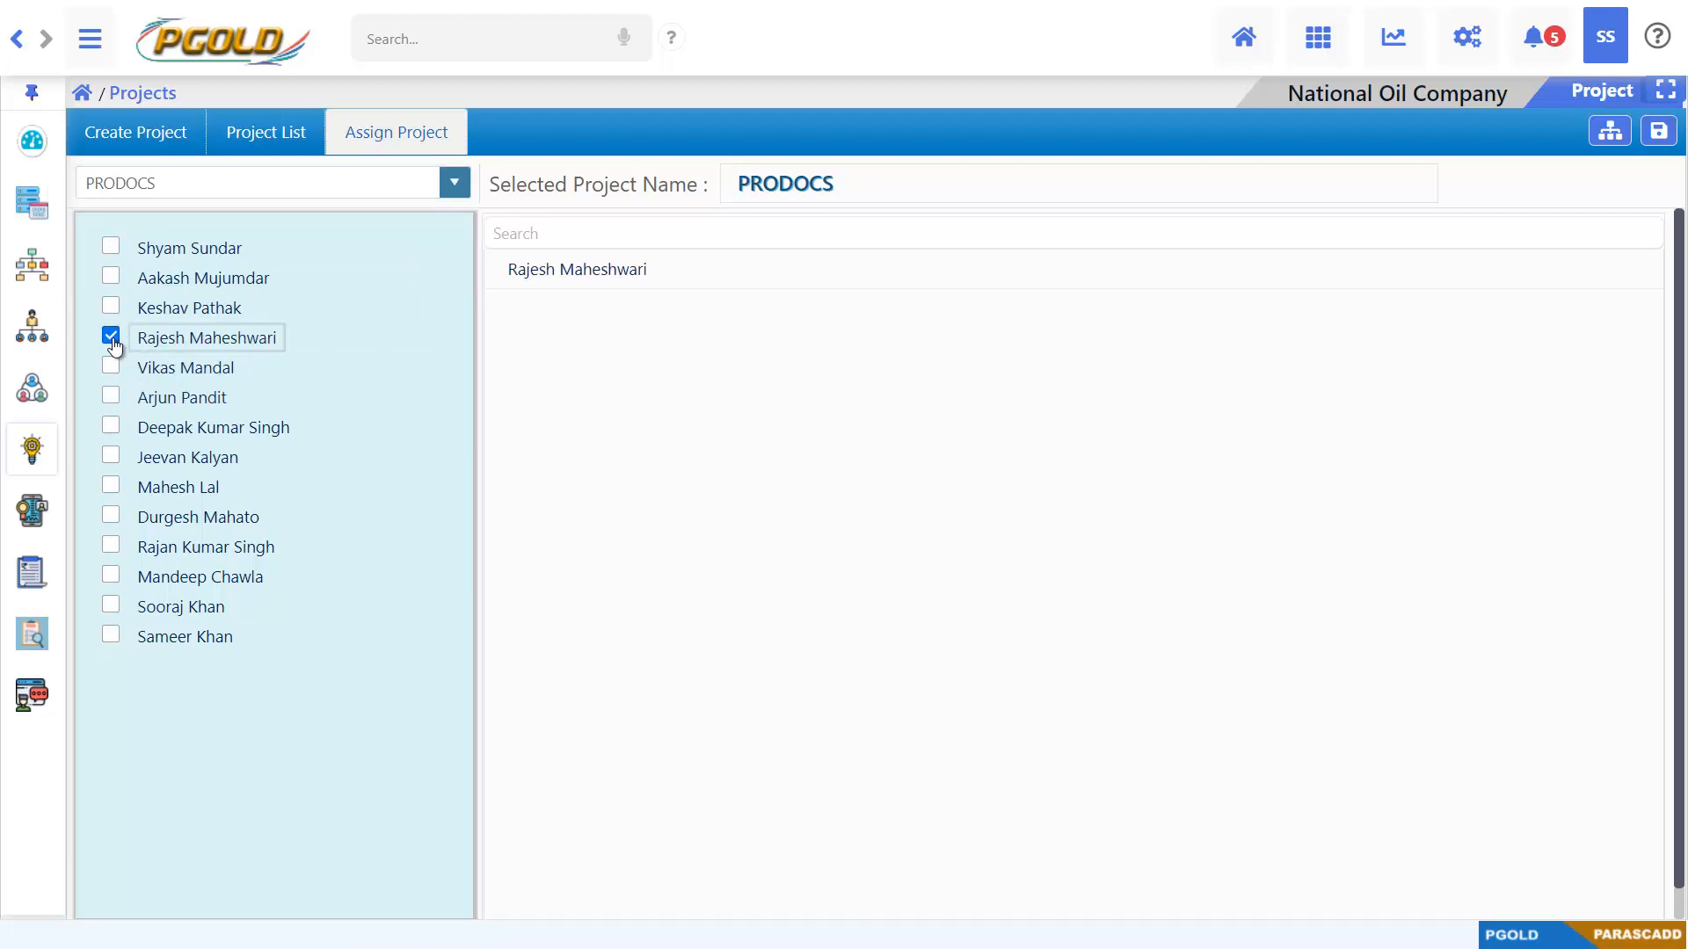
pyautogui.click(113, 369)
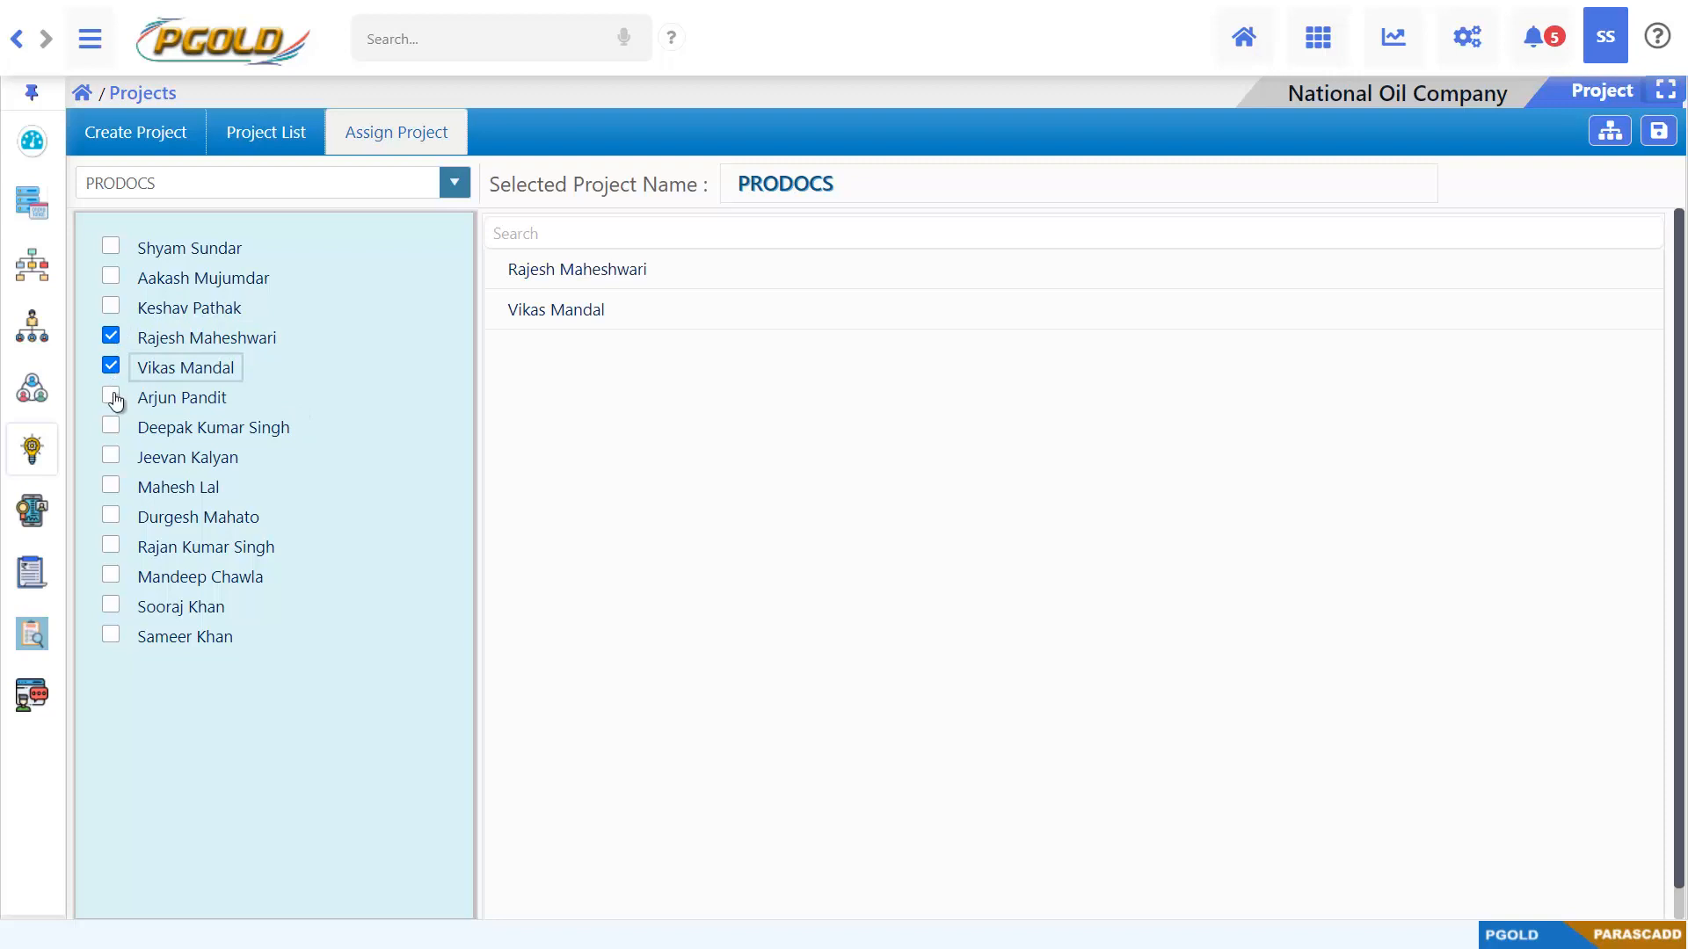
pyautogui.click(113, 398)
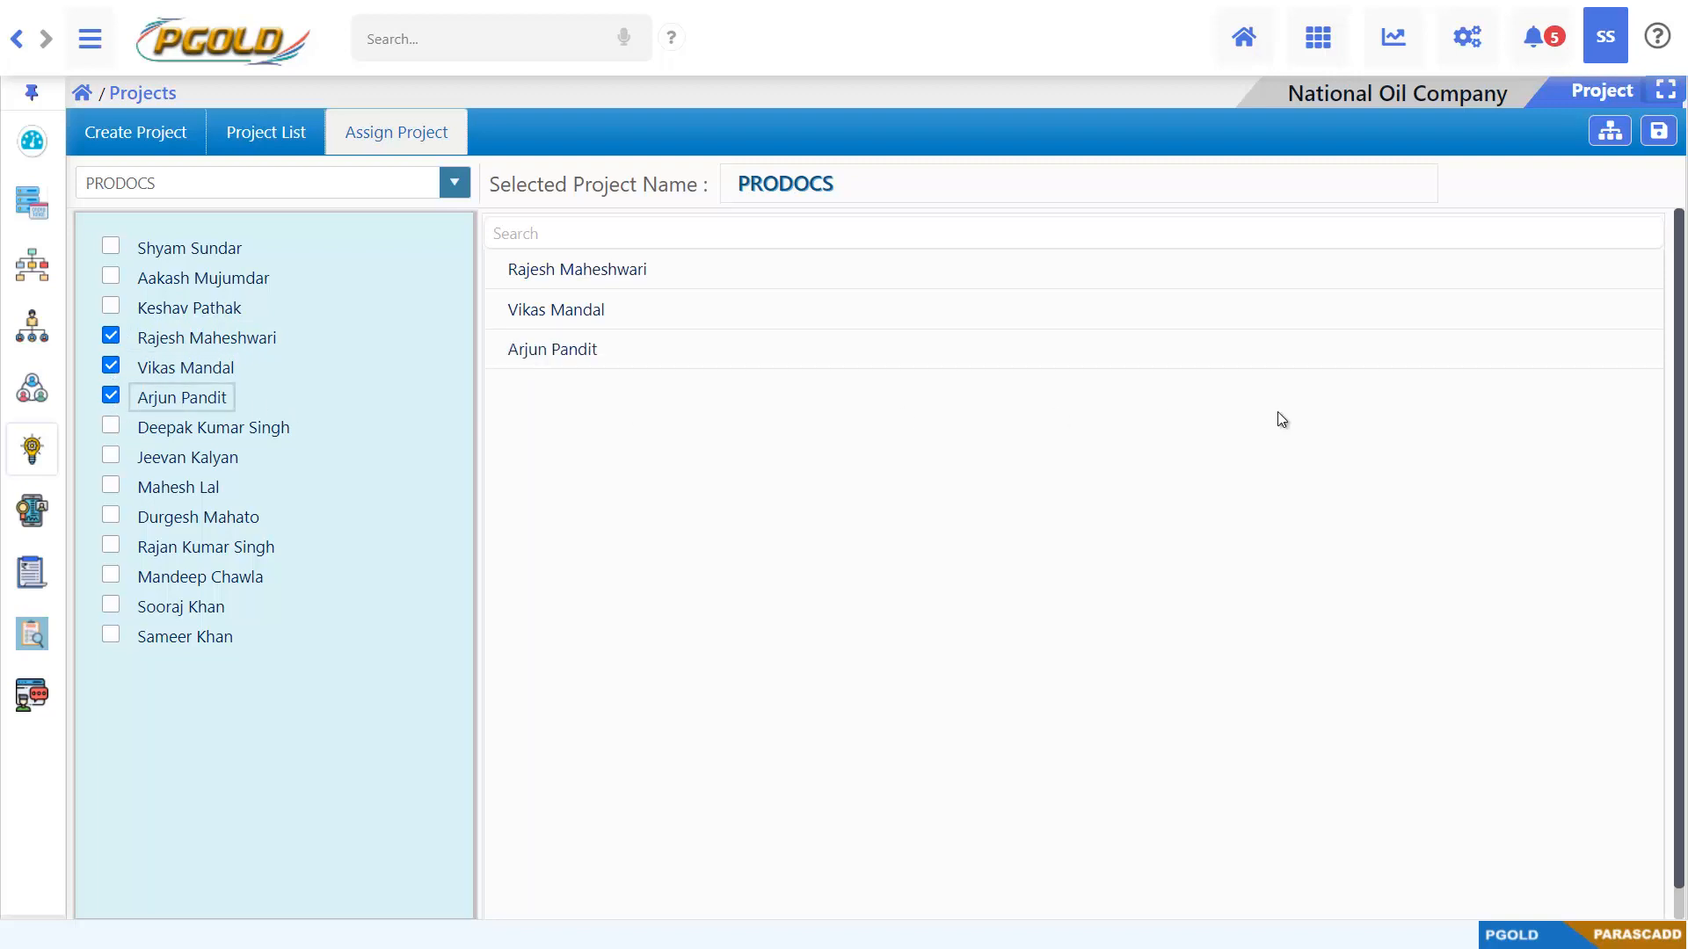
pyautogui.click(1649, 143)
pyautogui.click(1092, 51)
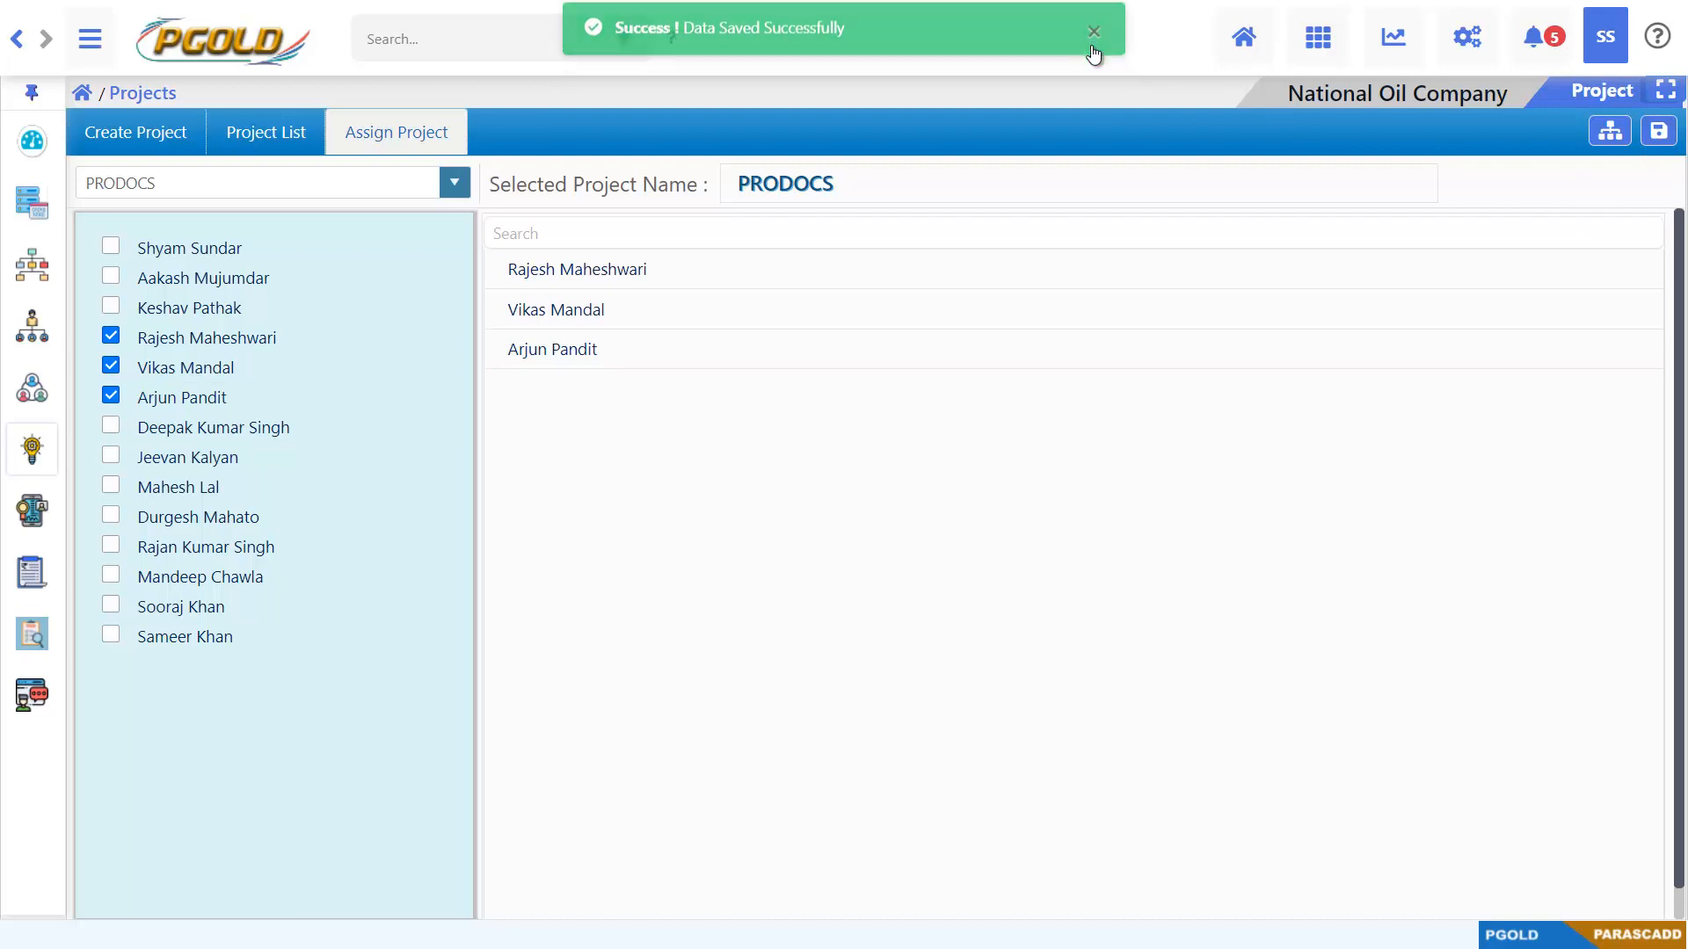
# Assign the fourth, fifth and sixth listed employees to the EPCPROMA project and save the assignment
pyautogui.click(455, 181)
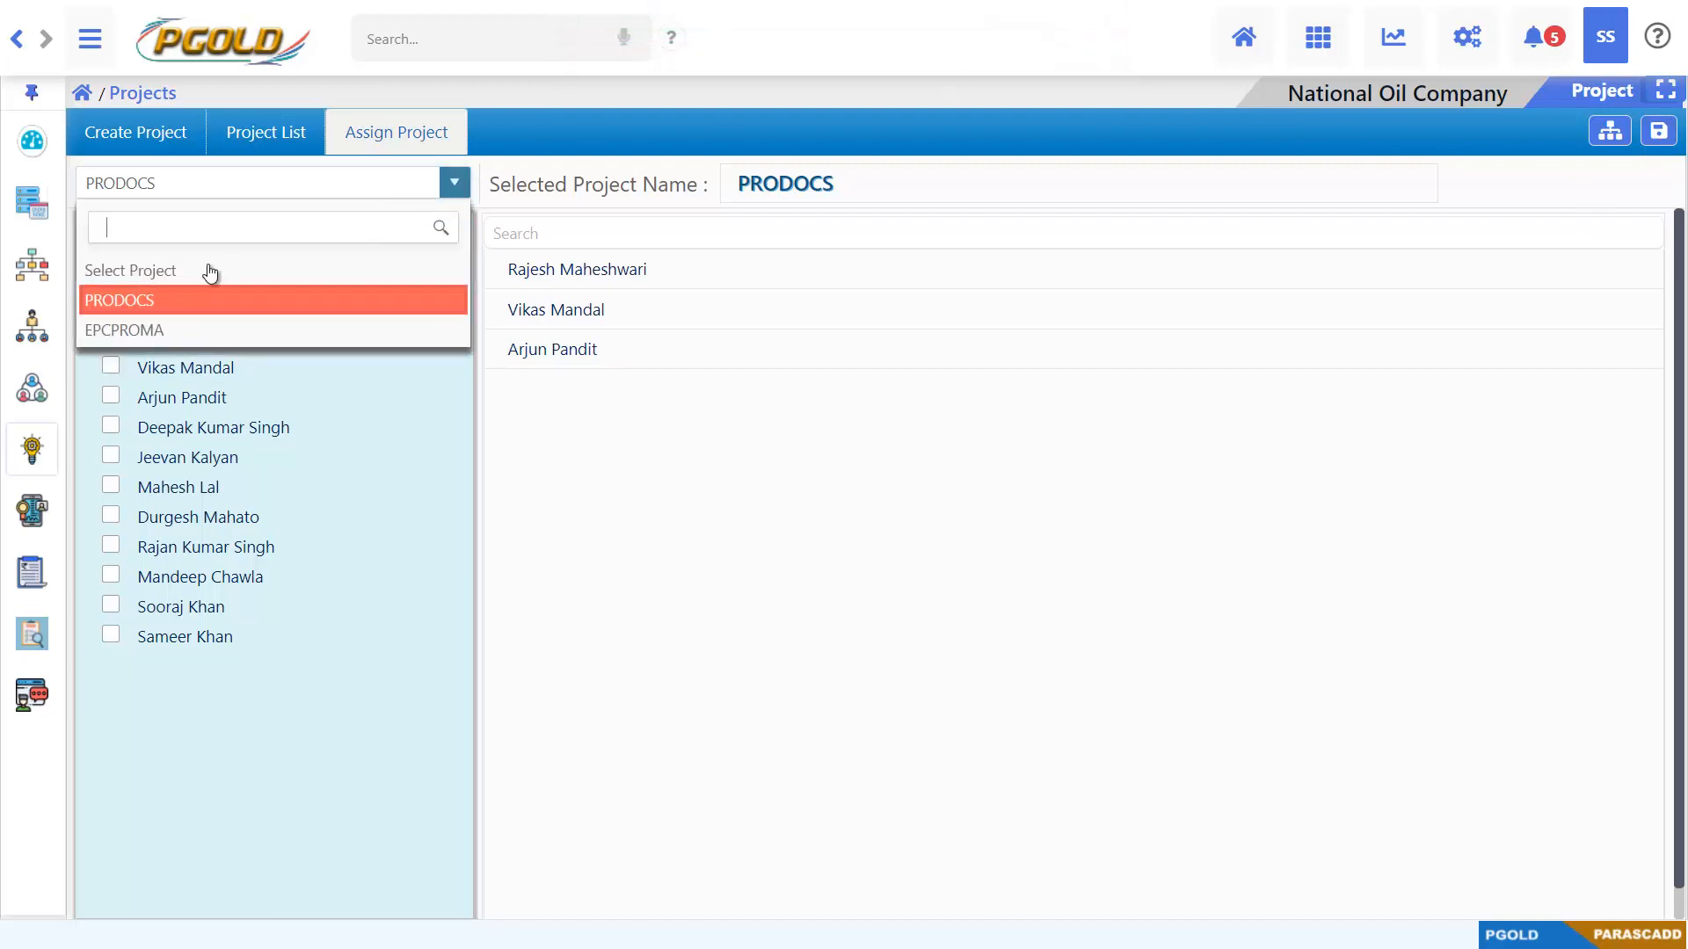
pyautogui.click(187, 331)
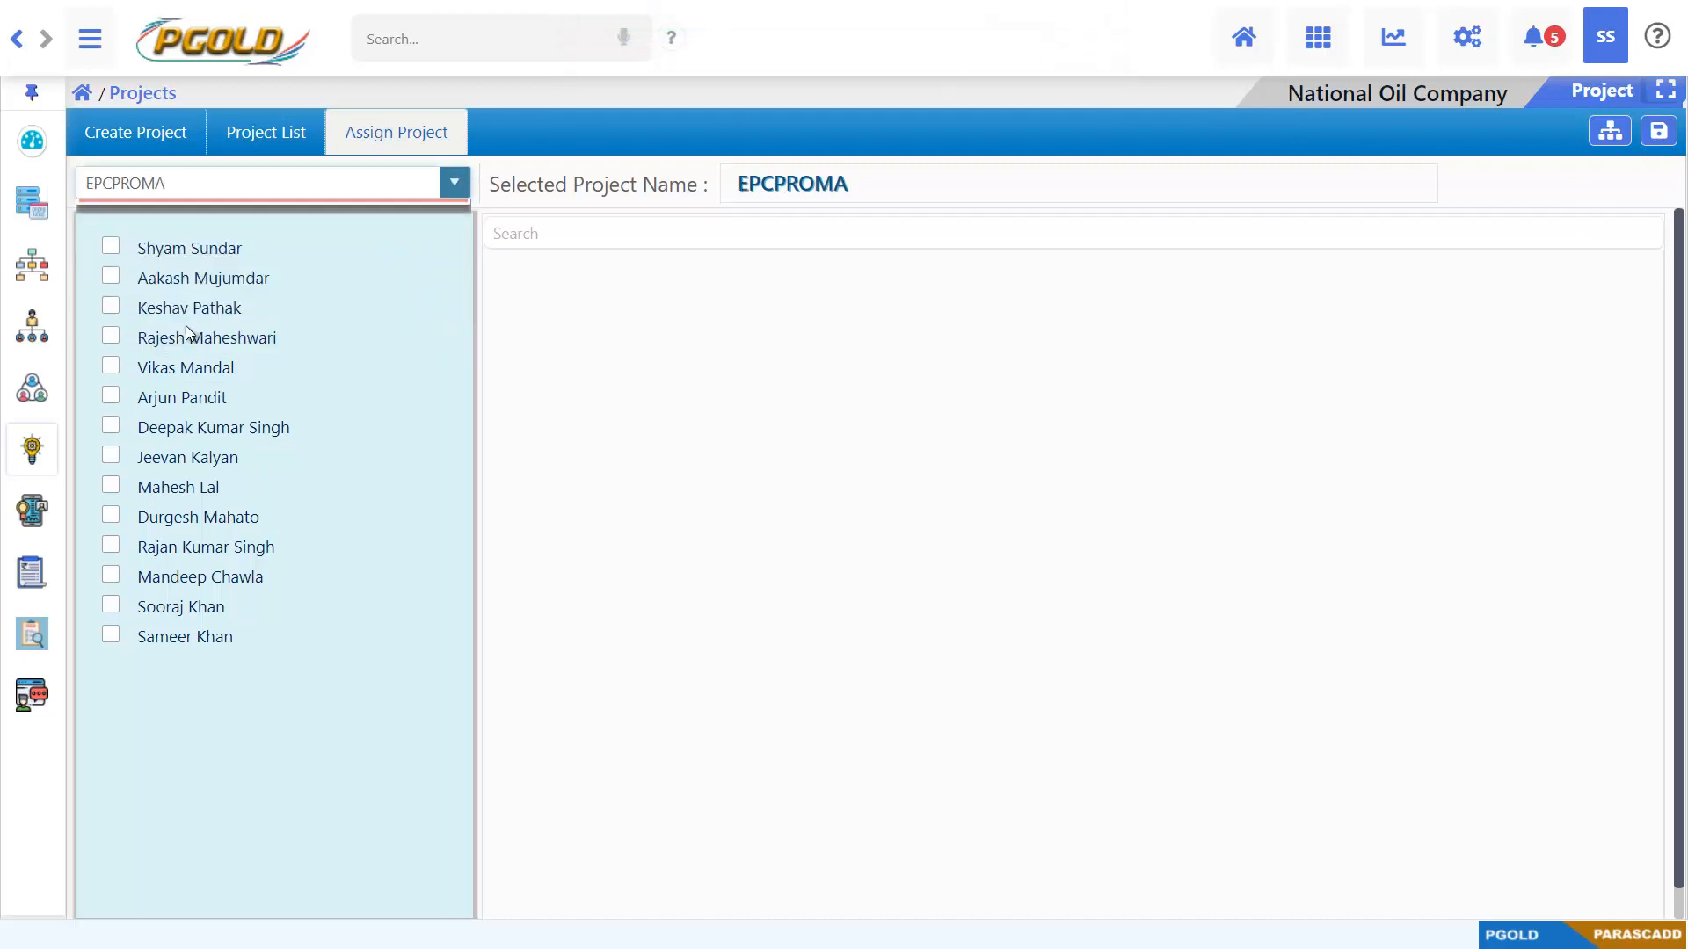
pyautogui.click(113, 339)
pyautogui.click(114, 366)
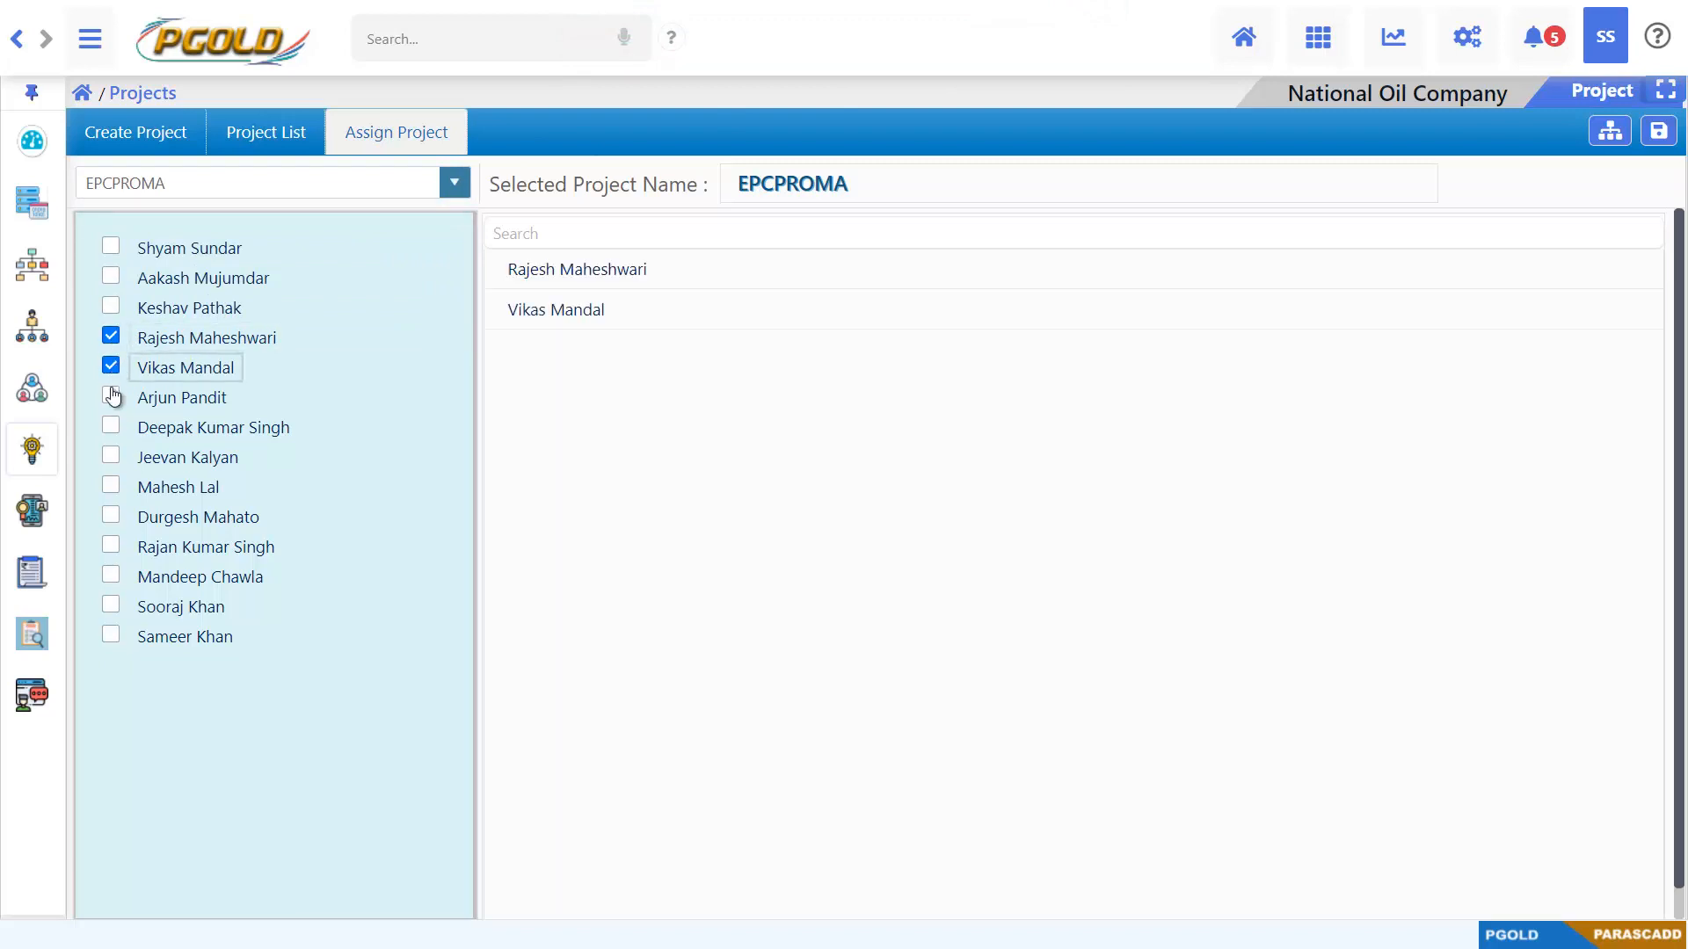
pyautogui.click(110, 395)
pyautogui.click(1658, 131)
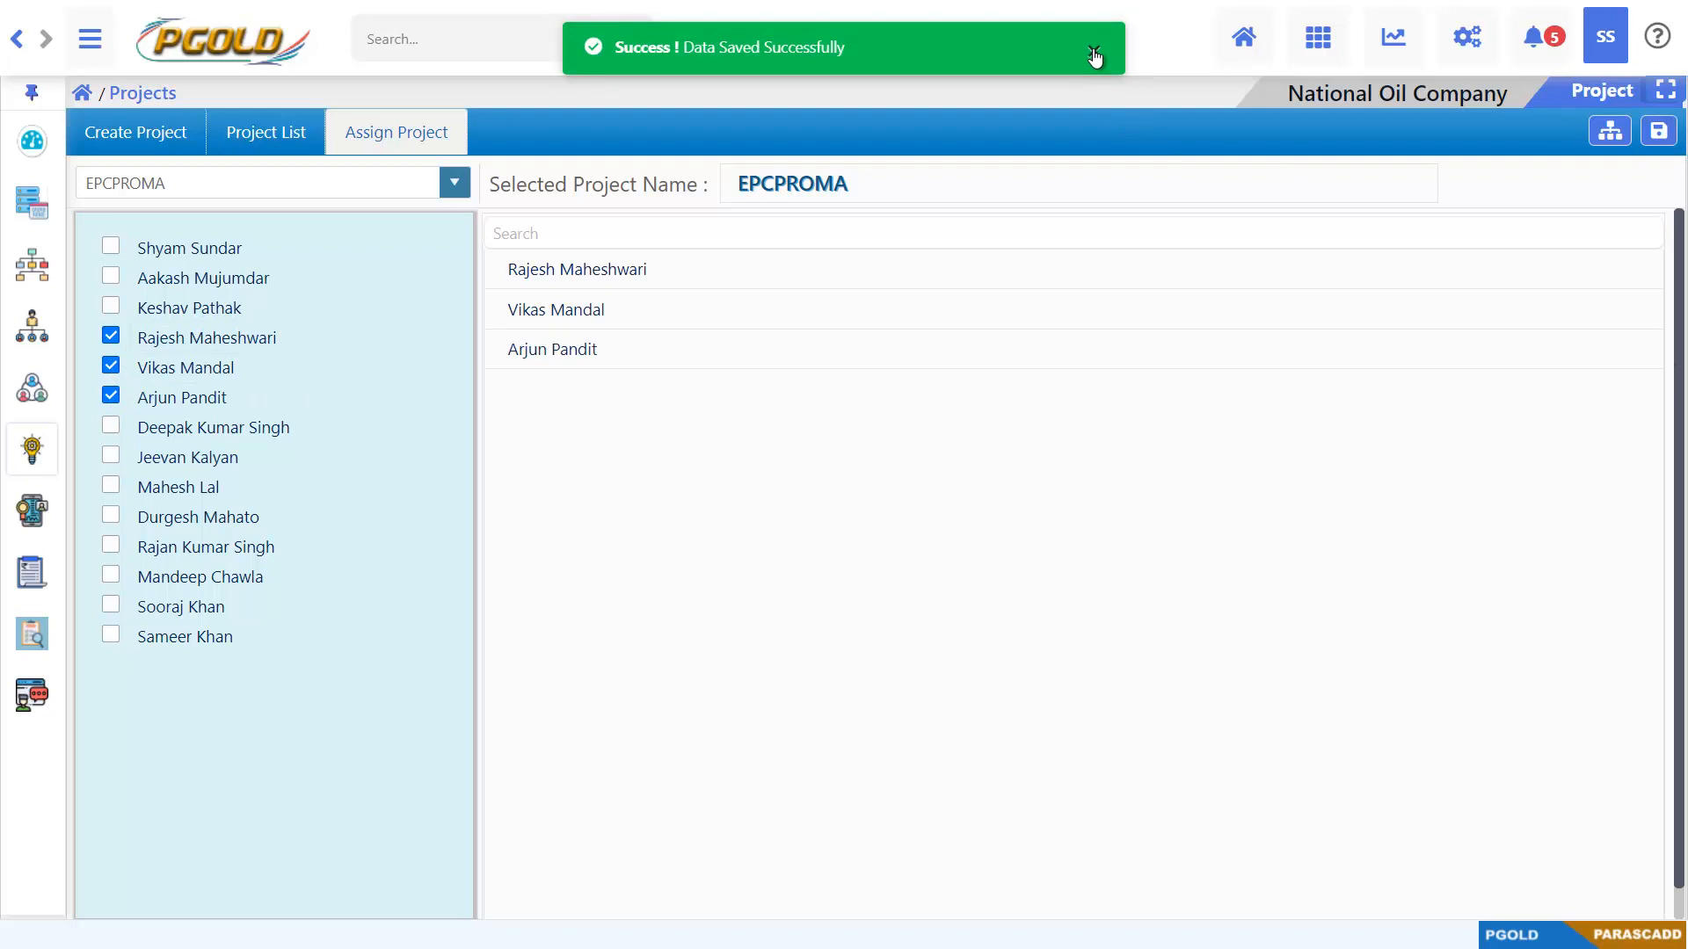
pyautogui.click(1093, 49)
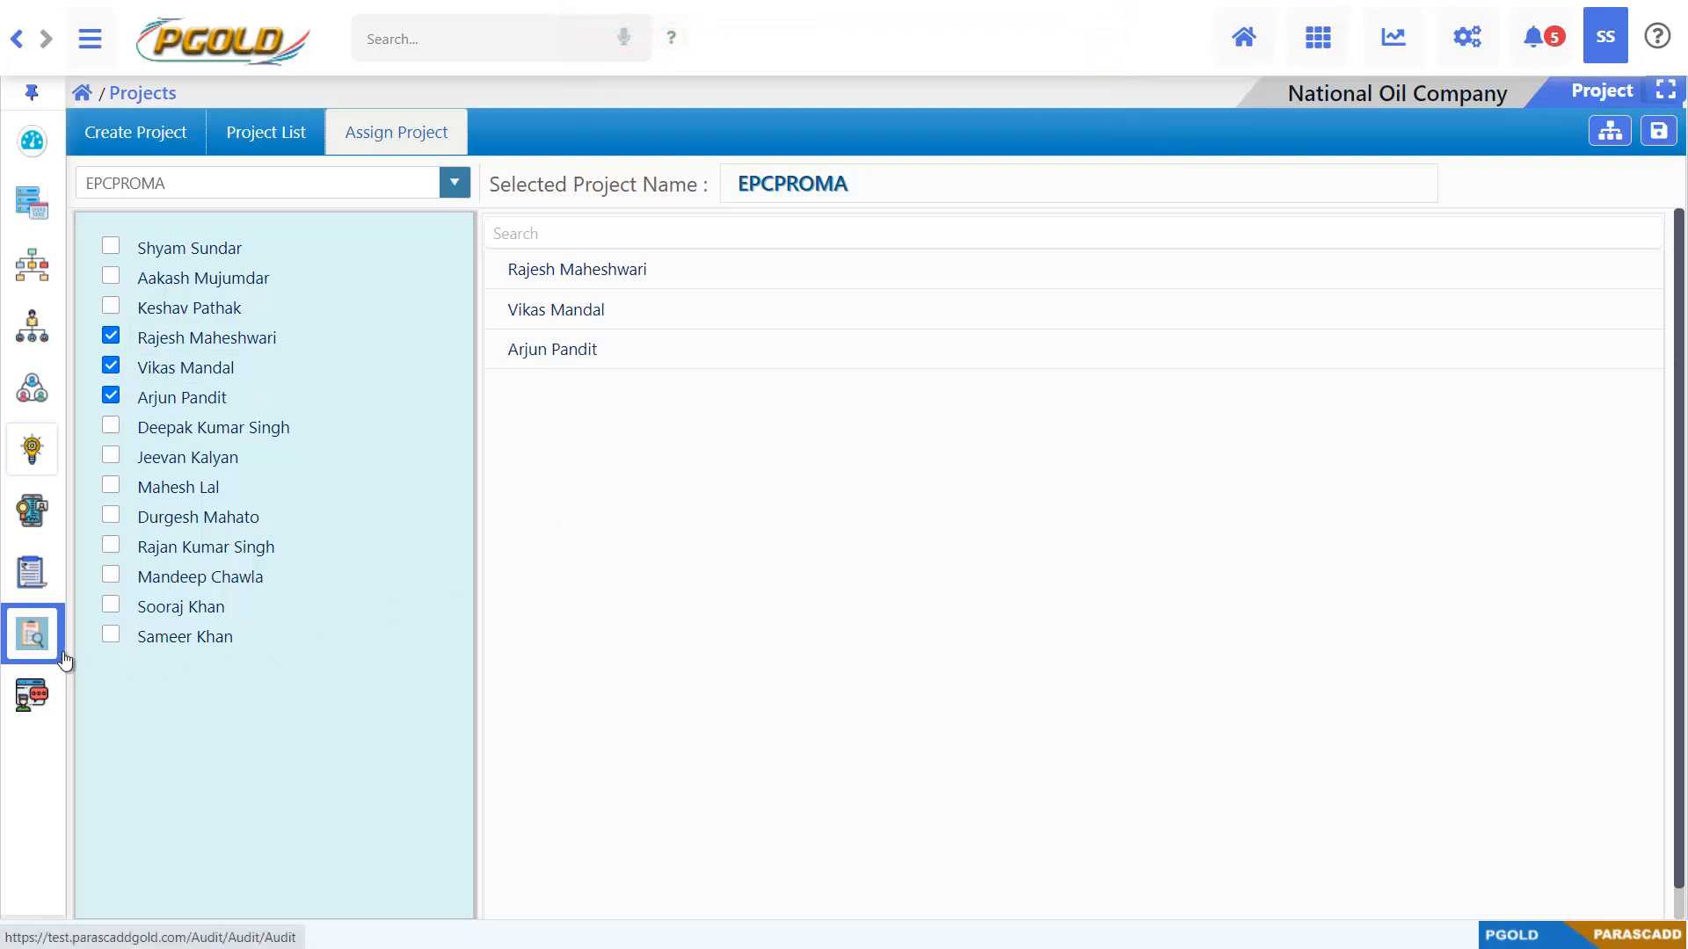
# Add the ninth and tenth listed employees to the EPCPROMA assignment, save it and dismiss the notification
pyautogui.click(113, 487)
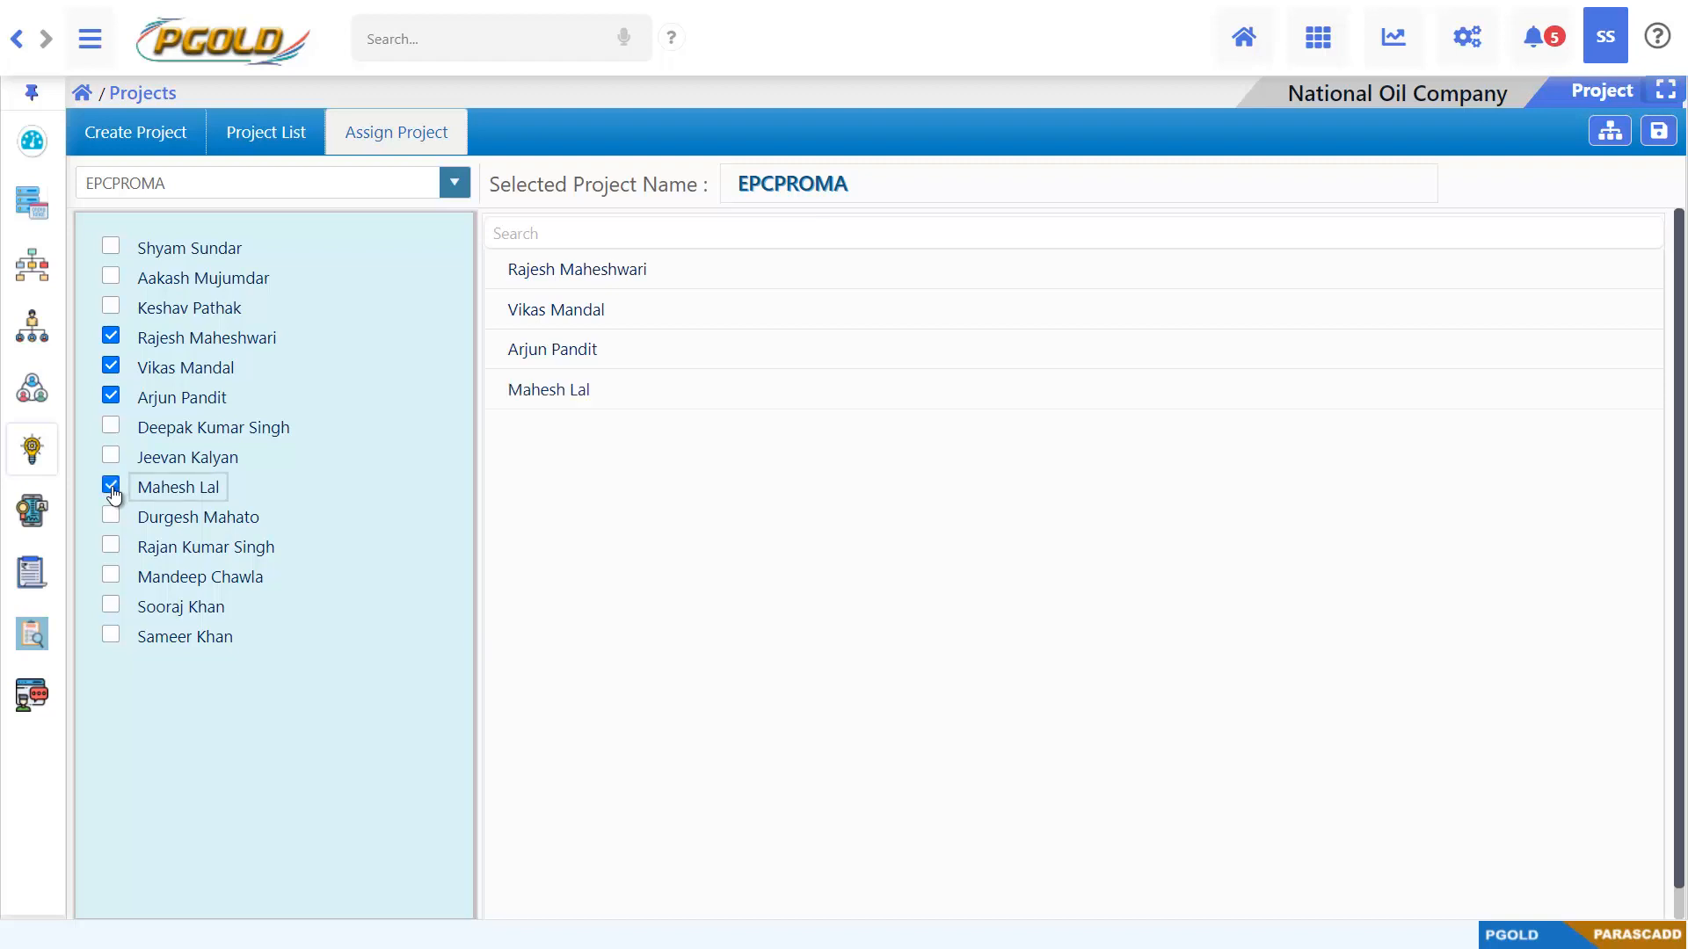
pyautogui.click(113, 517)
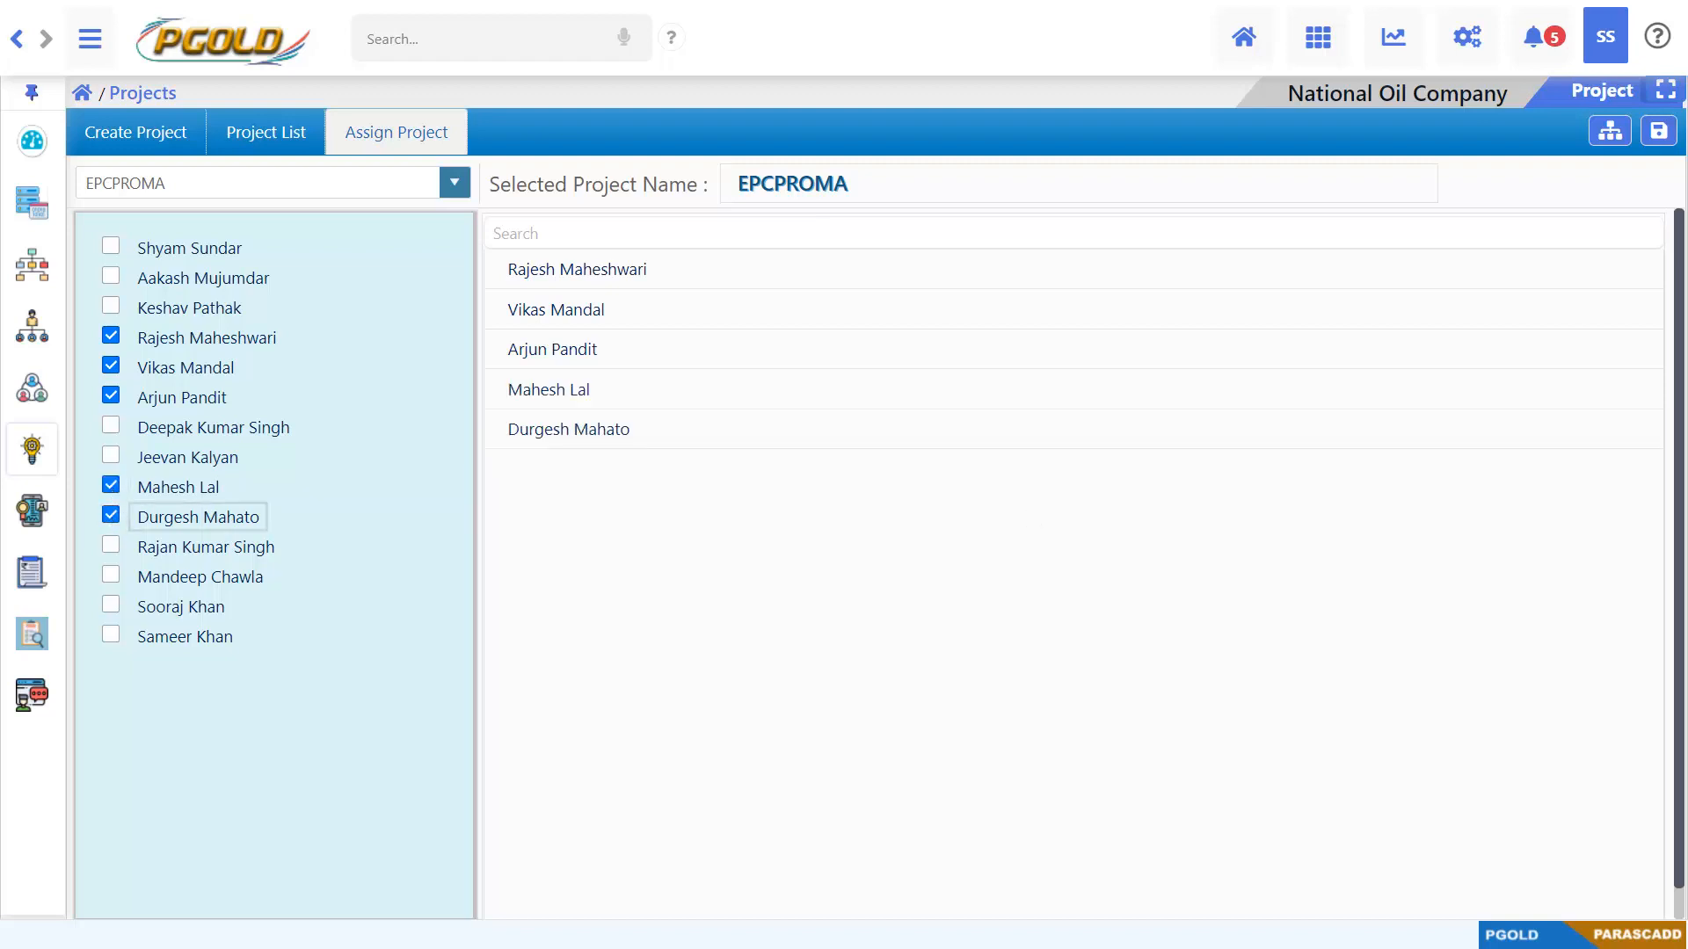
pyautogui.click(1658, 131)
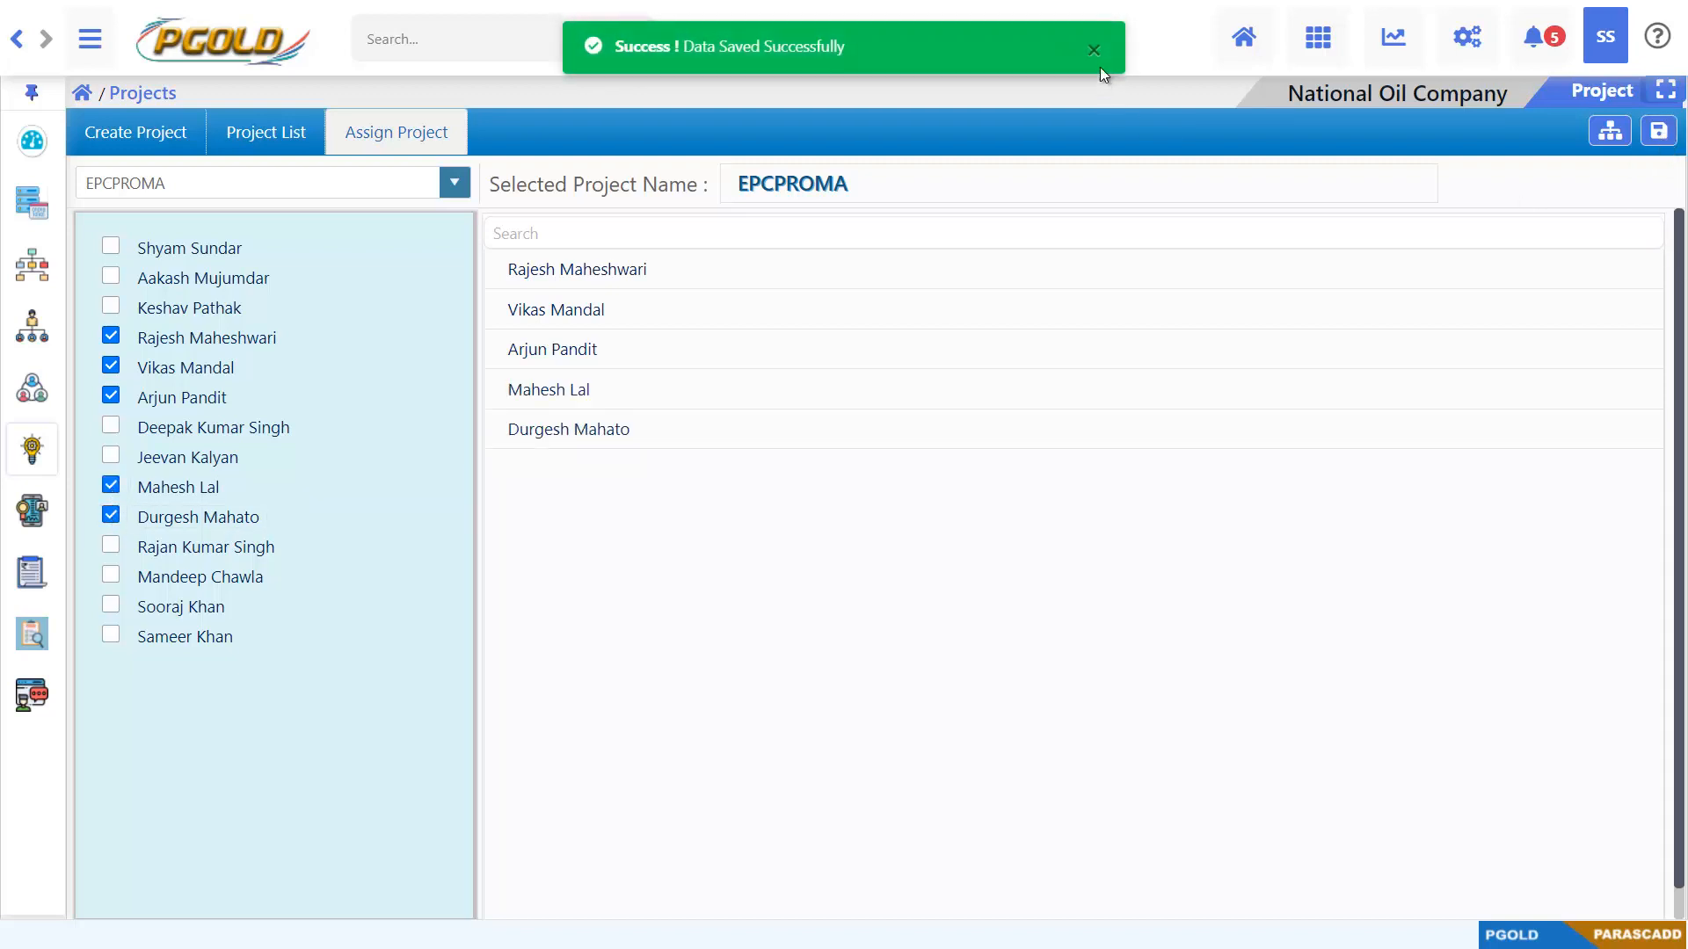
pyautogui.click(1094, 53)
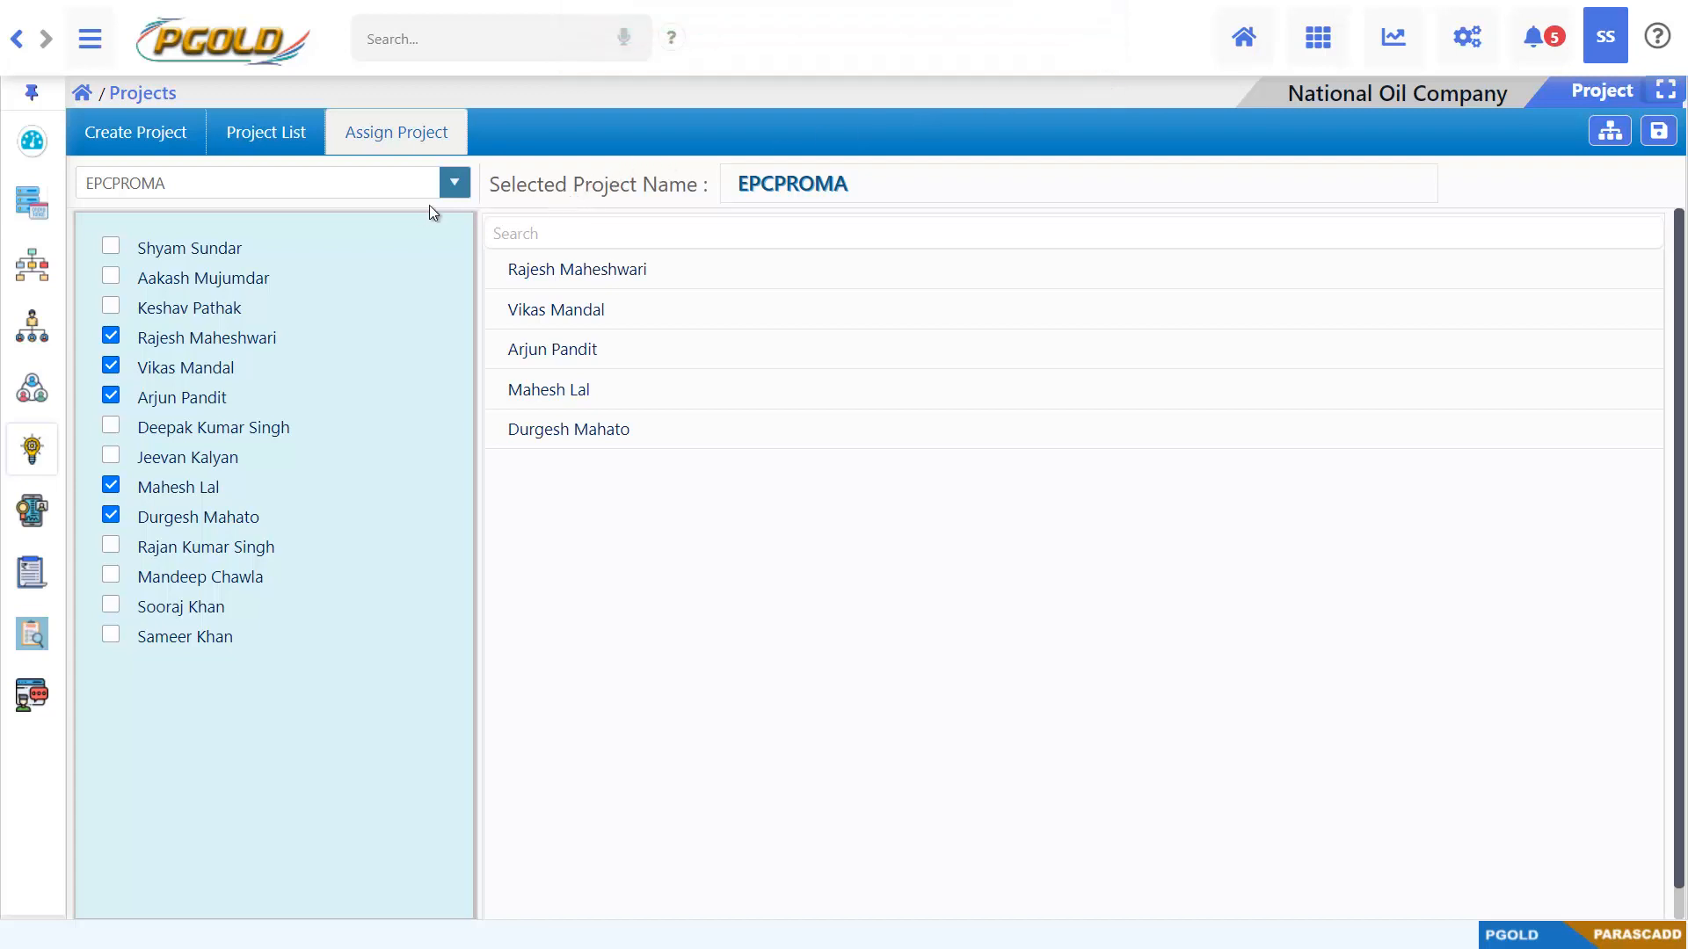
# Open Project Activities for the PRODOCS project and add a first top-level WBS row
pyautogui.click(99, 39)
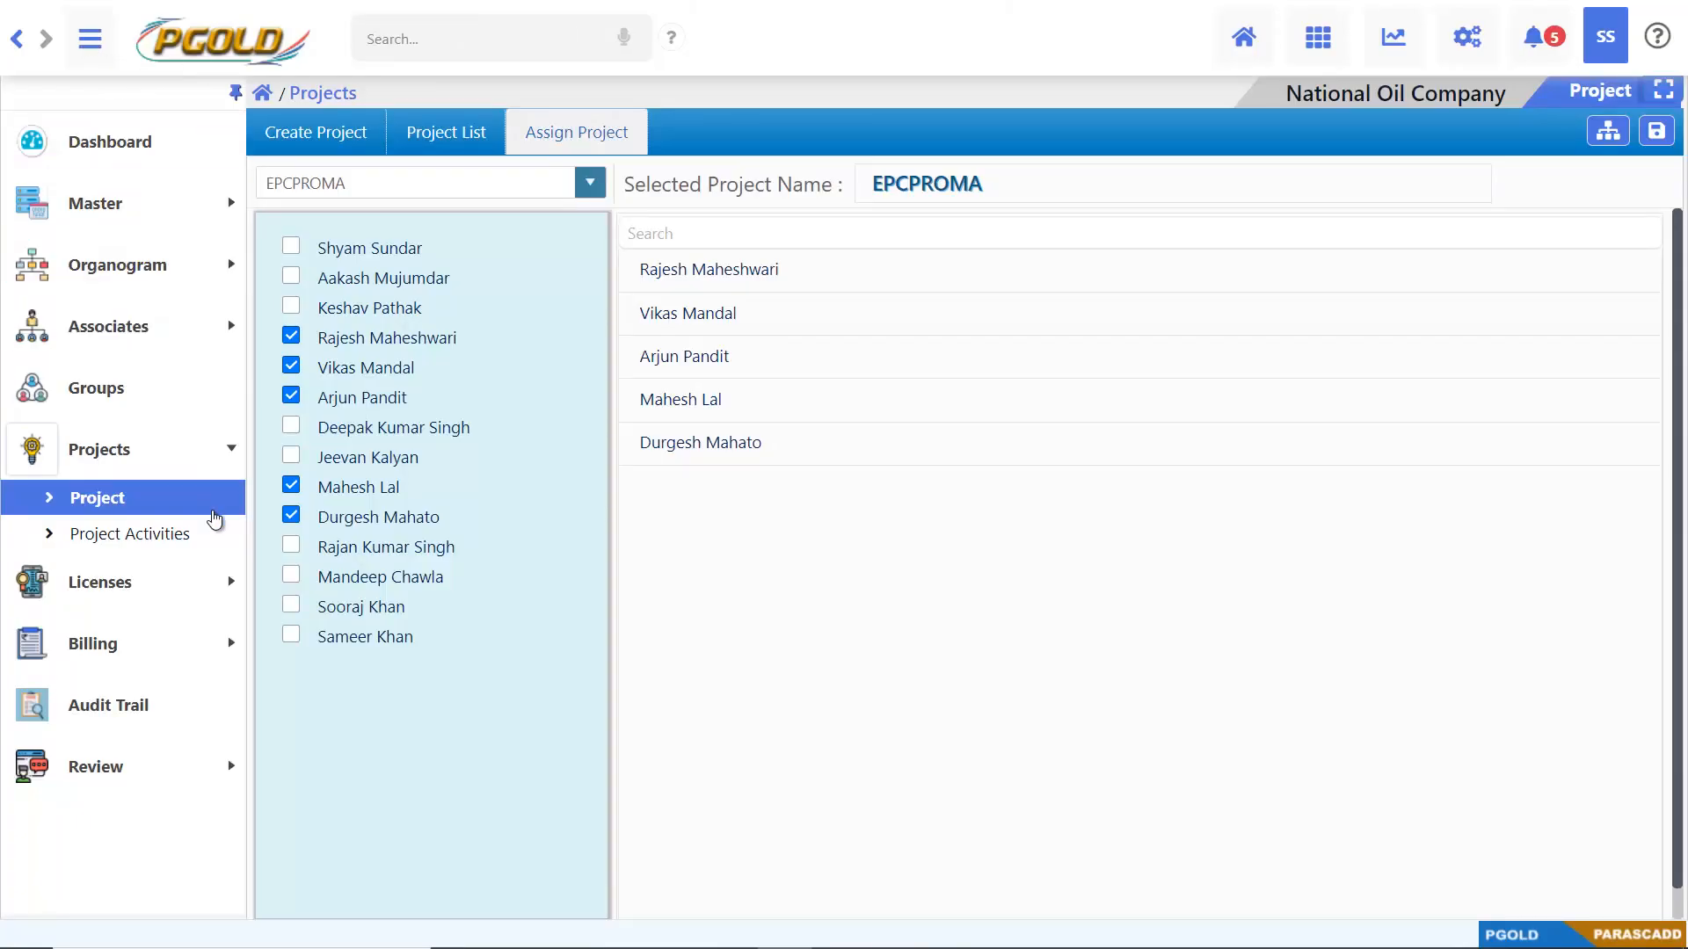
pyautogui.click(214, 534)
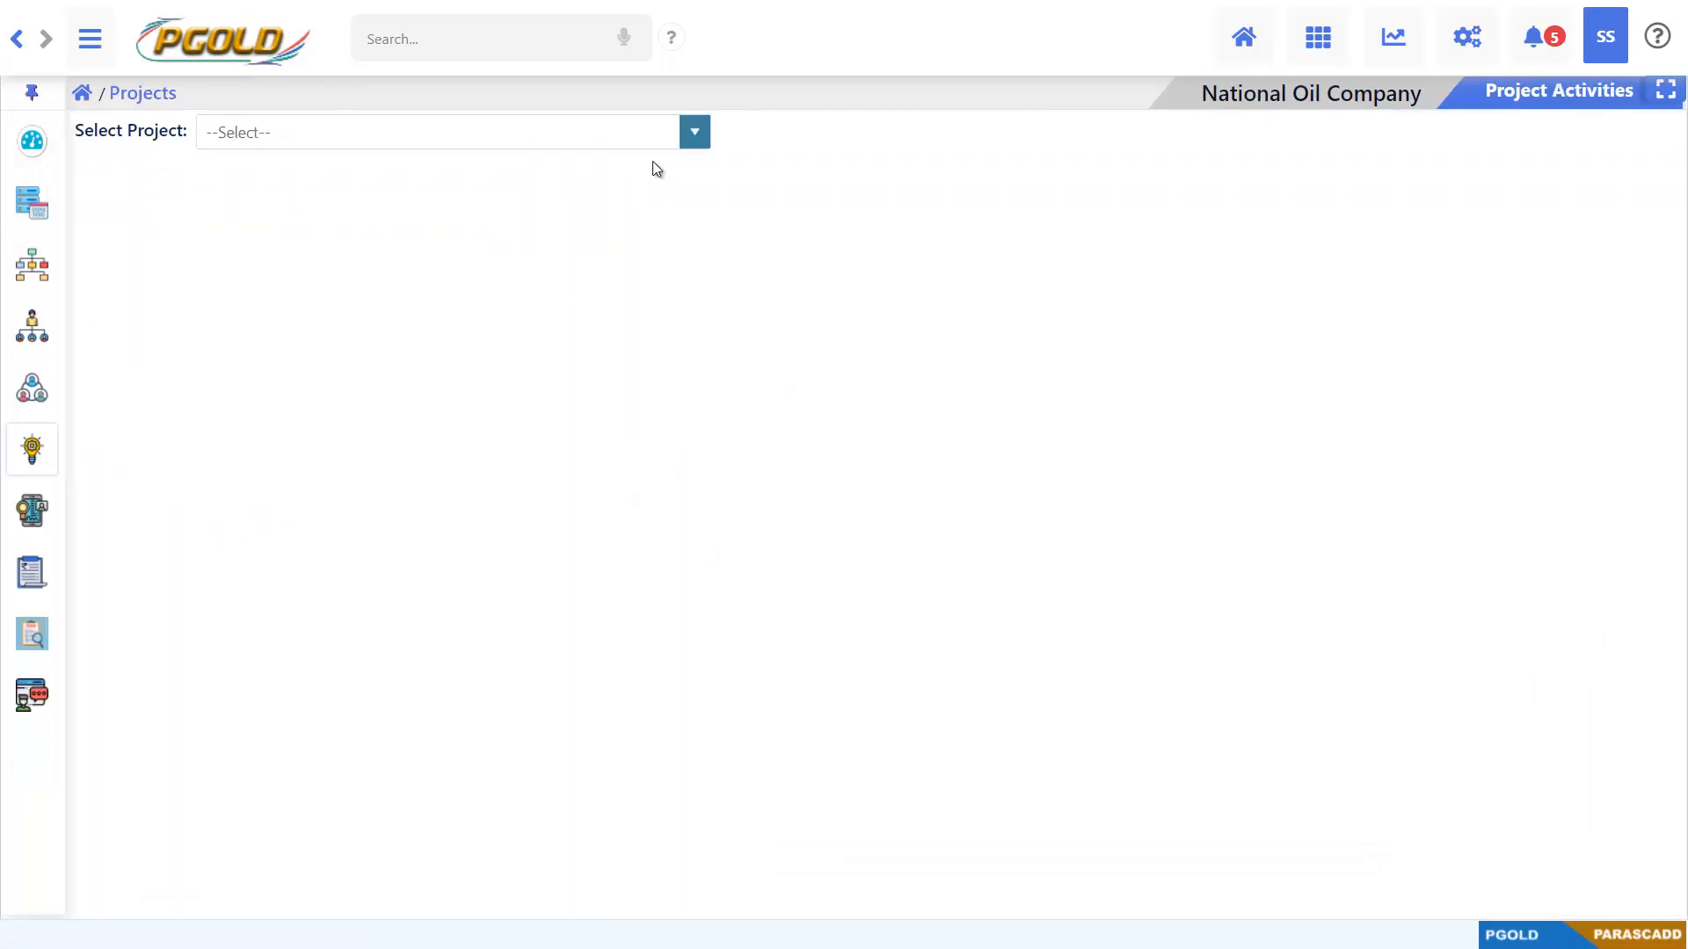
pyautogui.click(692, 135)
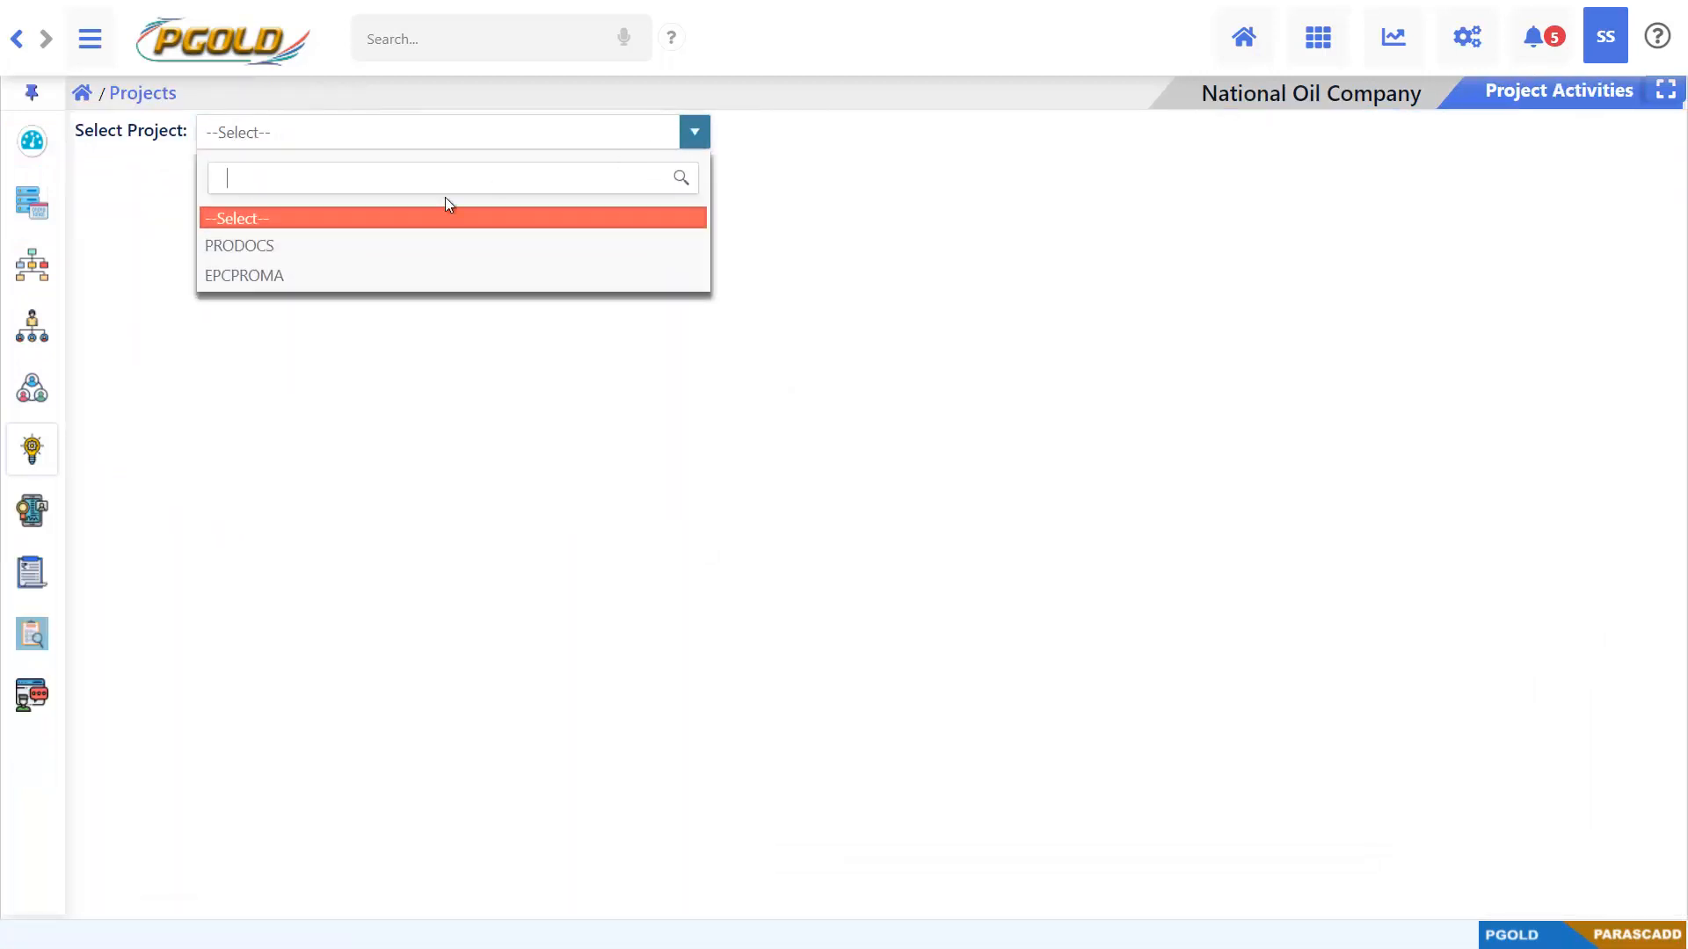
pyautogui.click(317, 253)
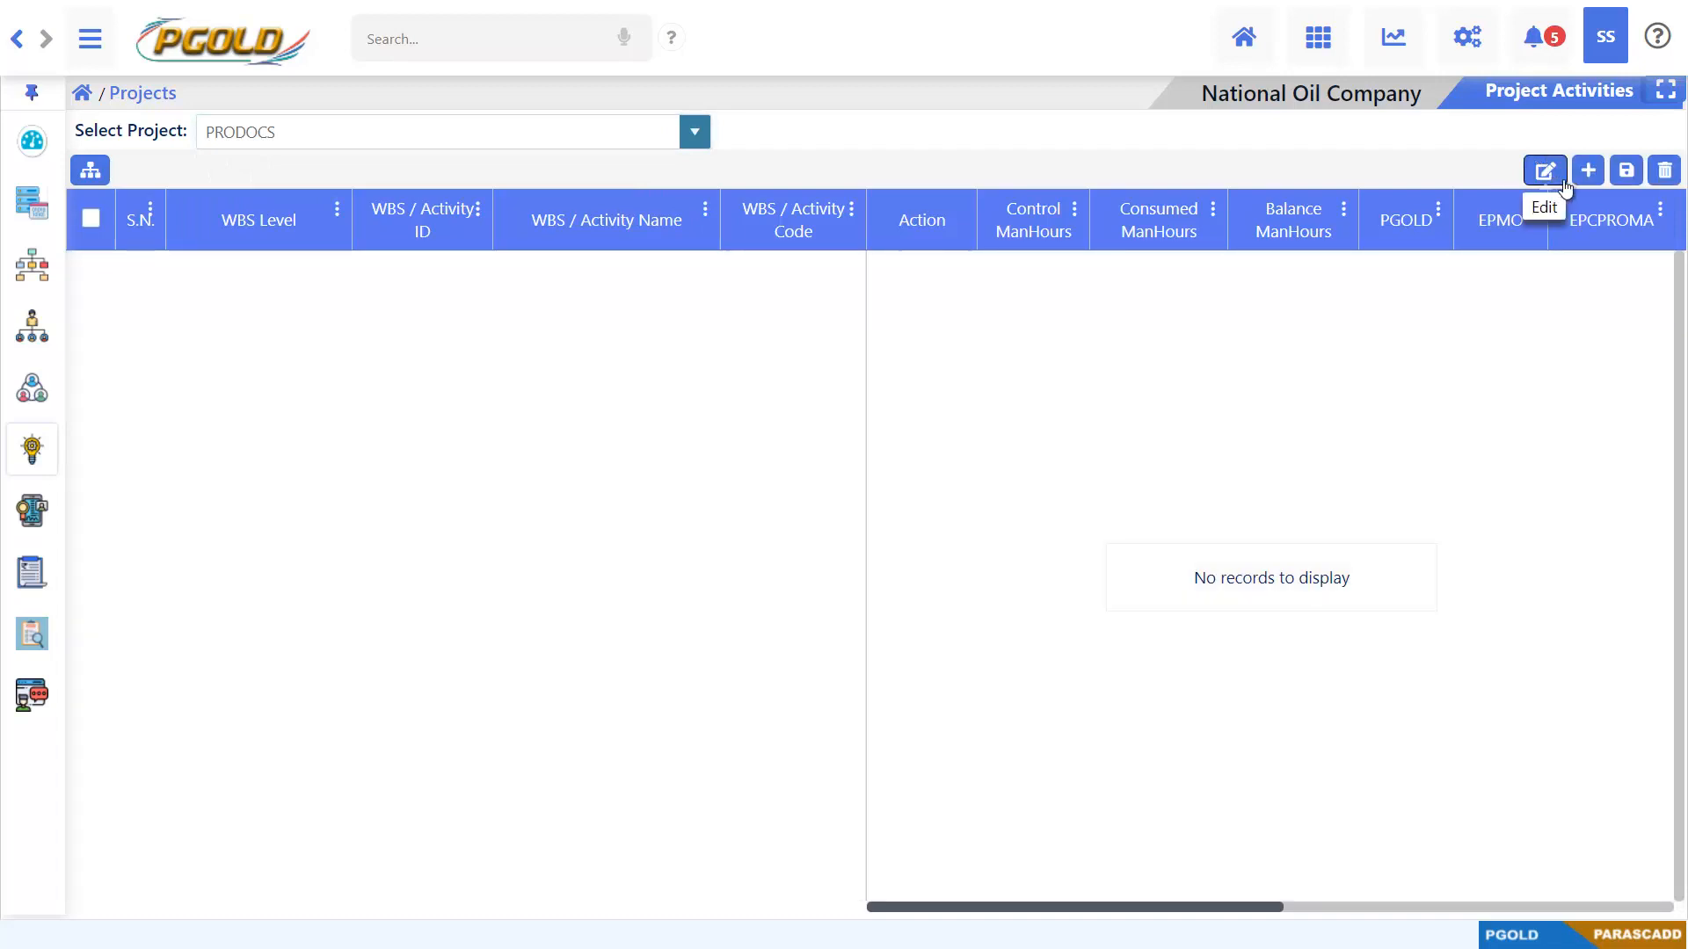
pyautogui.click(1588, 170)
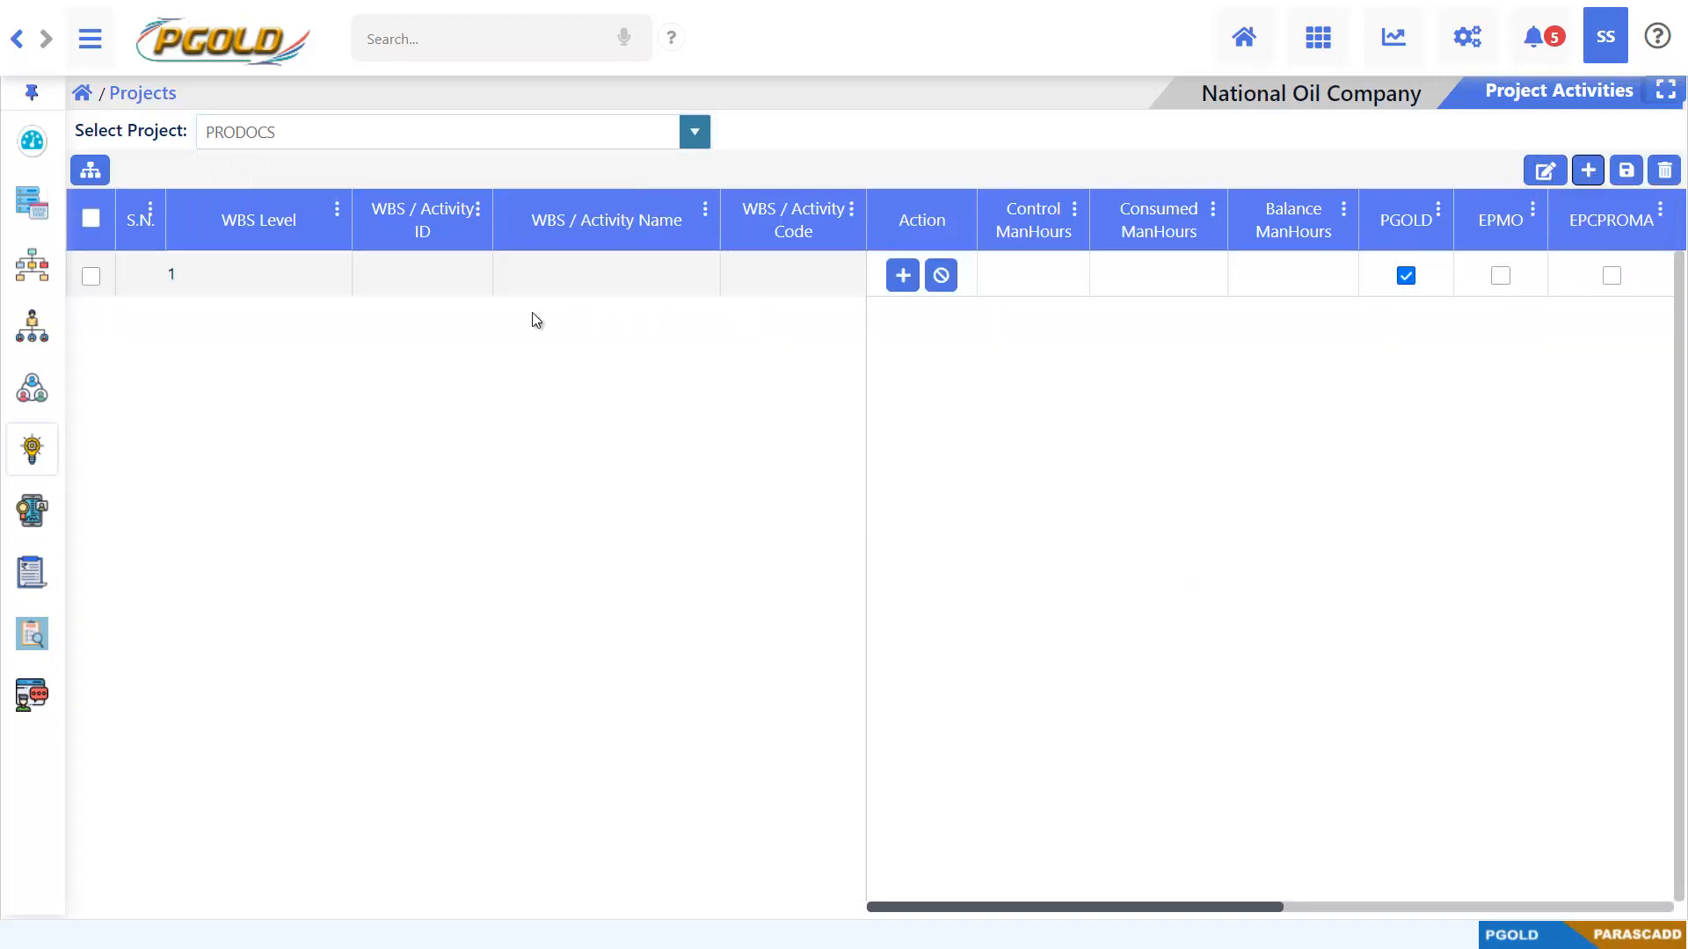
# Fill in WBS row 1 with ID 1000, name PRODOCS and code PD1000
pyautogui.click(467, 277)
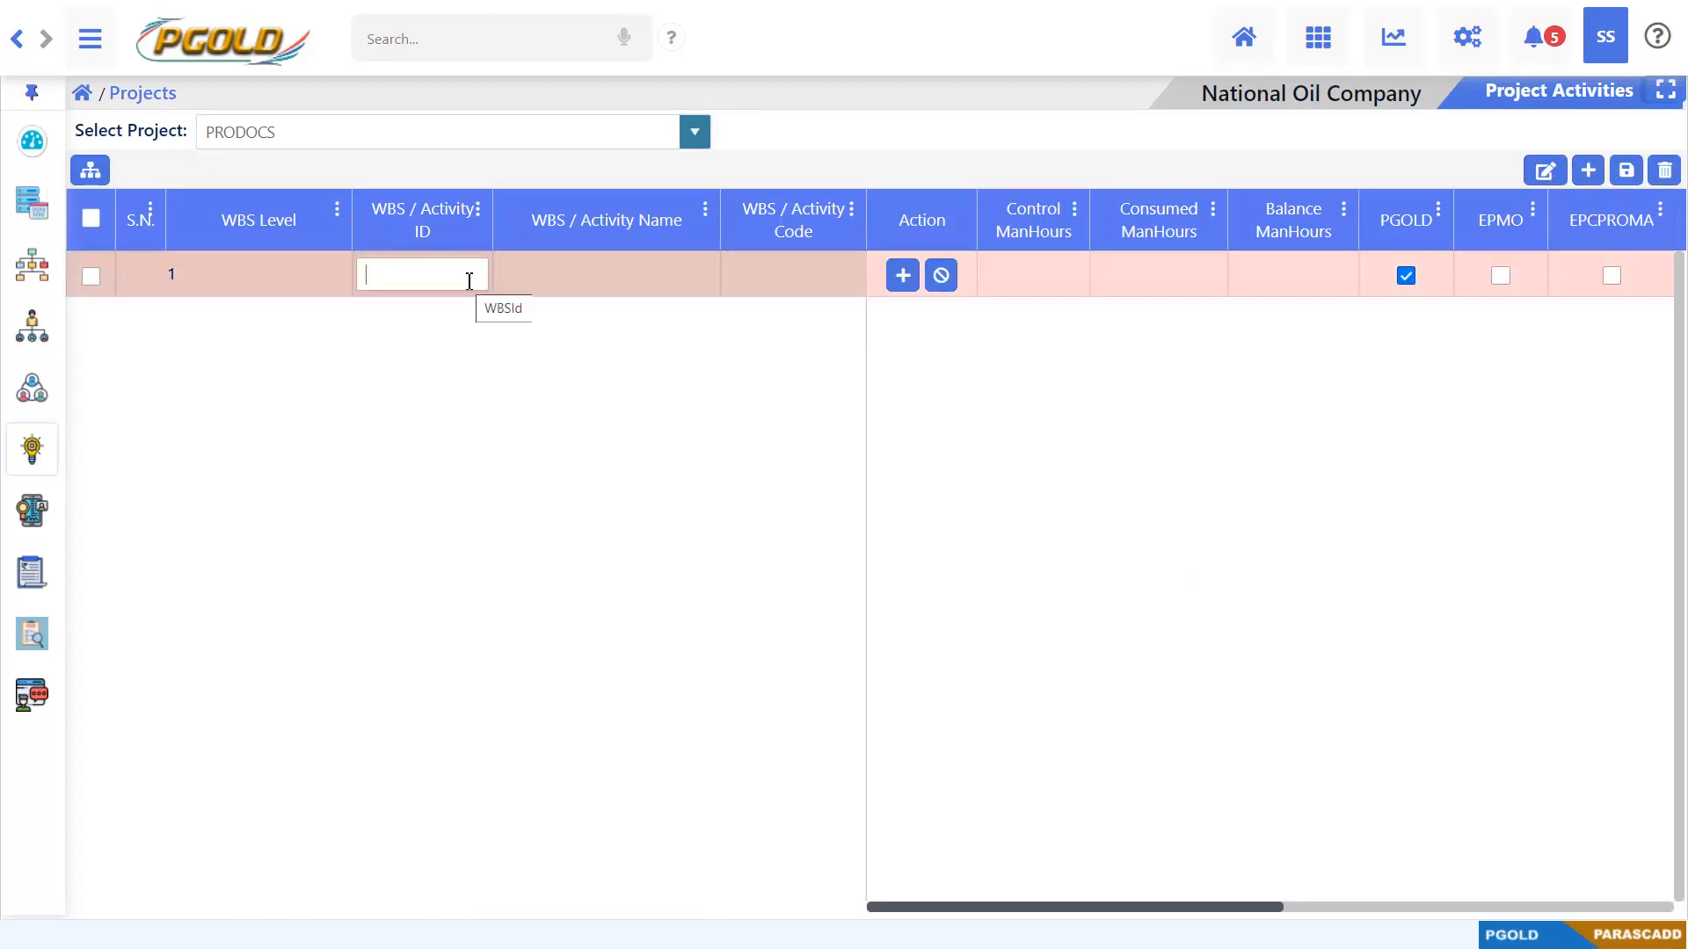
pyautogui.write('1000')
pyautogui.press('Tab')
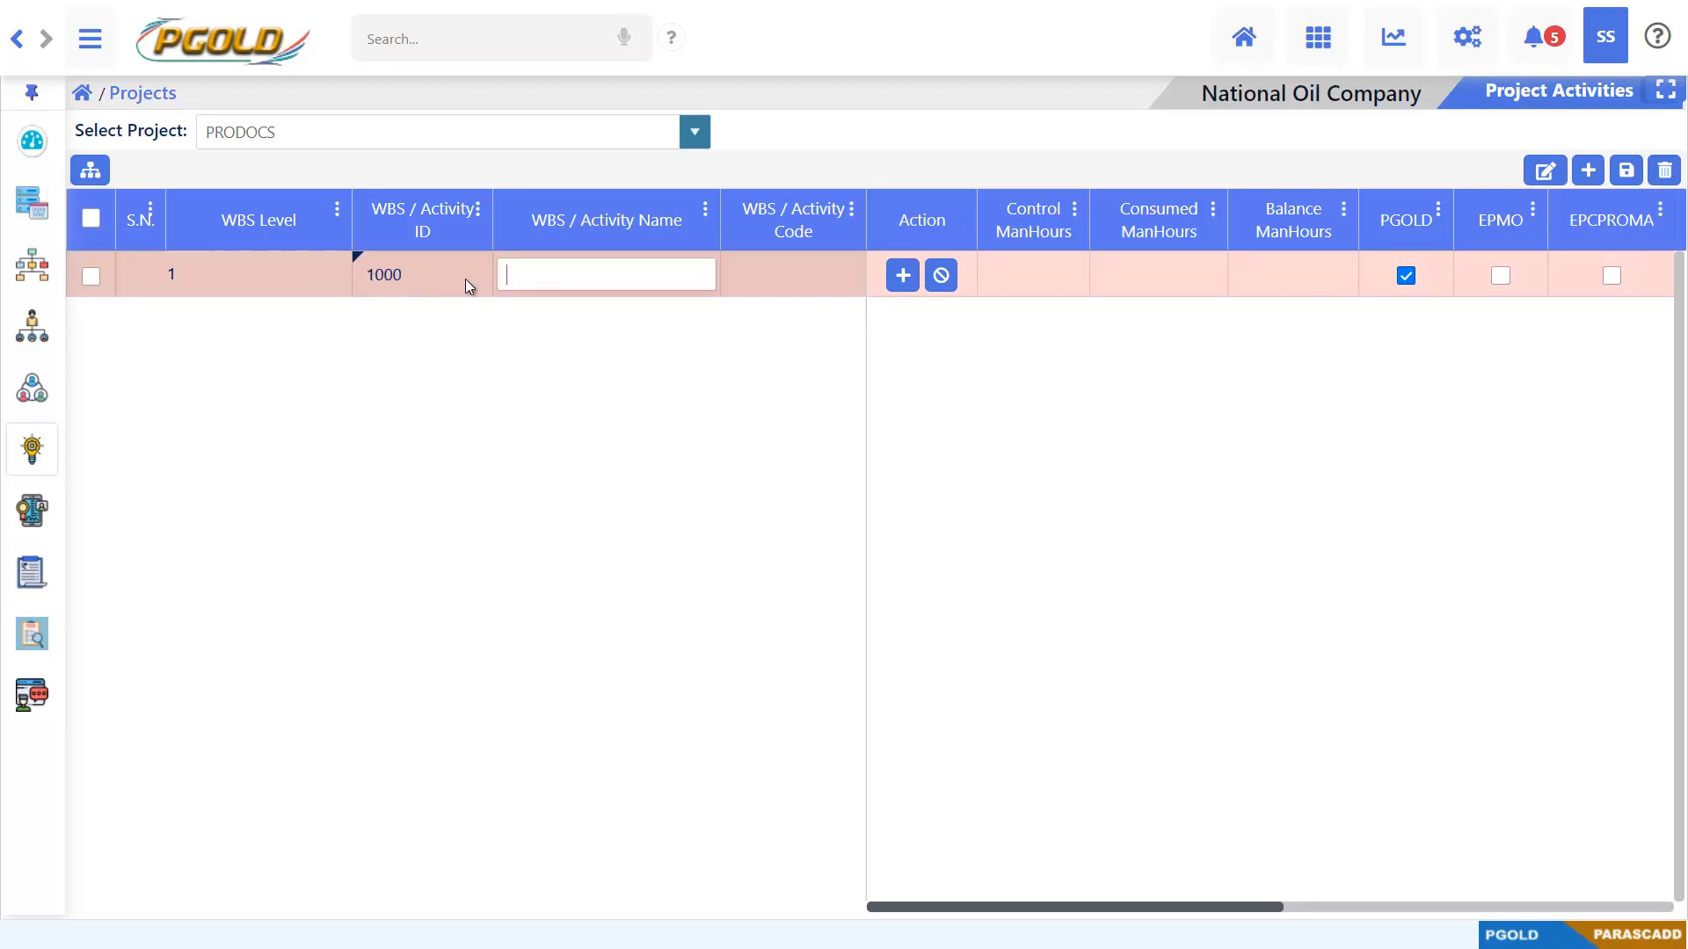
pyautogui.write('PRODOCS')
pyautogui.press('Tab')
pyautogui.write('PD')
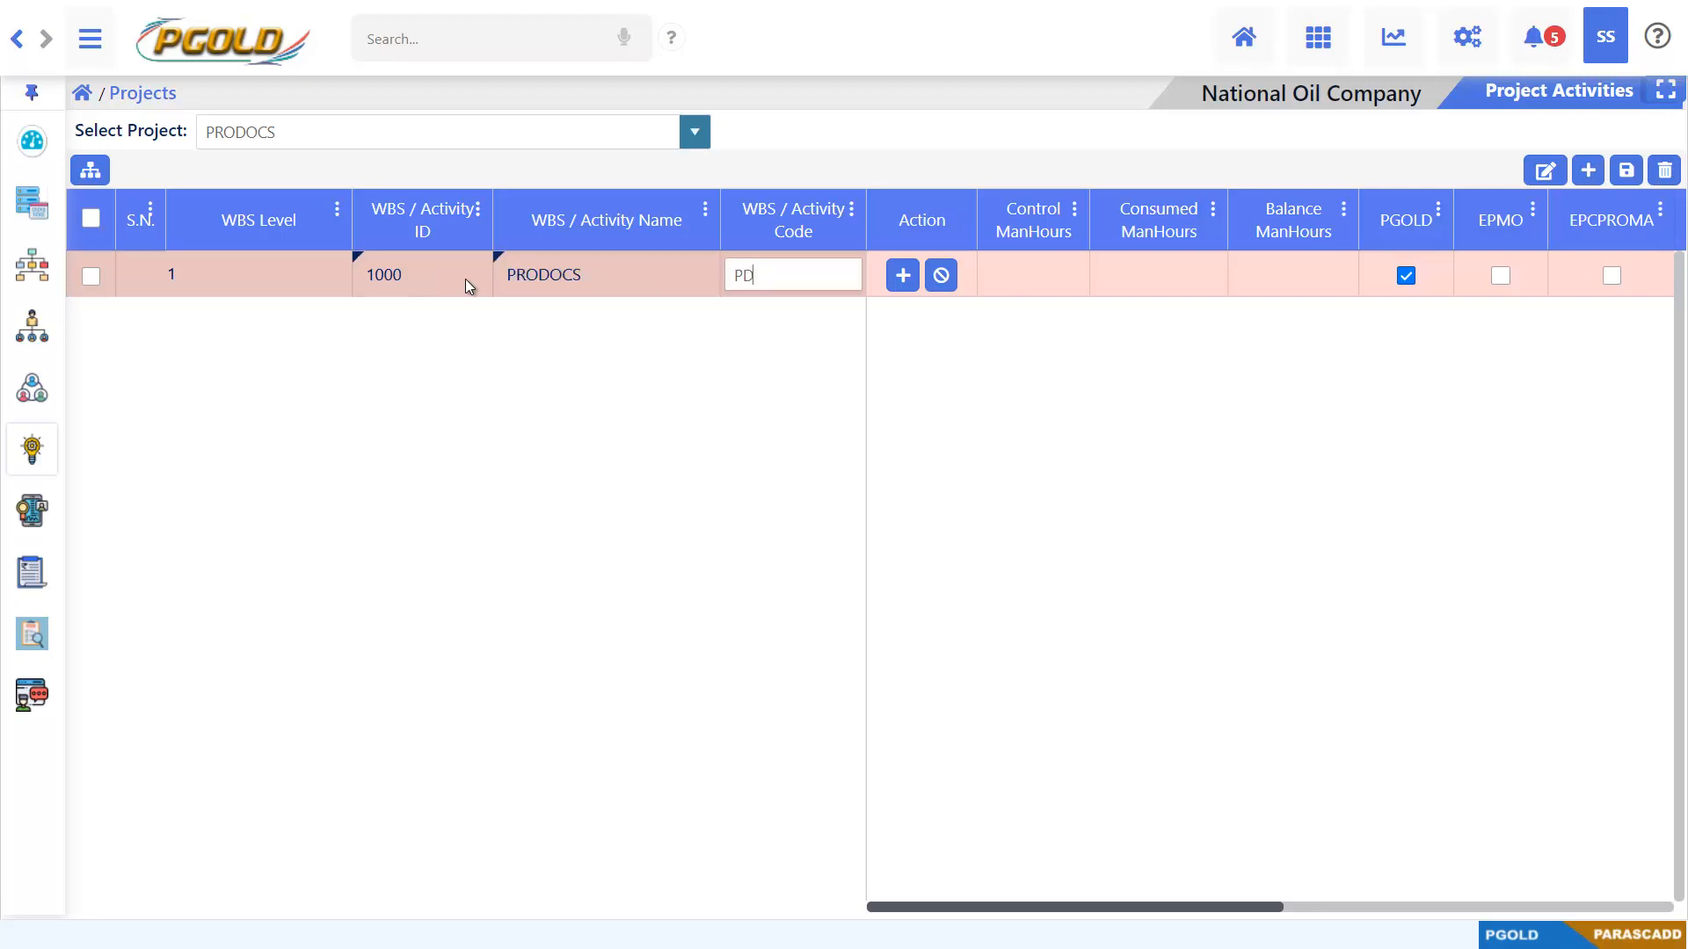
pyautogui.write('1000')
pyautogui.press('Tab')
# Check the WBS sub-levels in the PGOLD Data.xlsx workbook in Excel and add six child rows under the PRODOCS row in PGOLD
pyautogui.hotkey('alt', 'Tab')
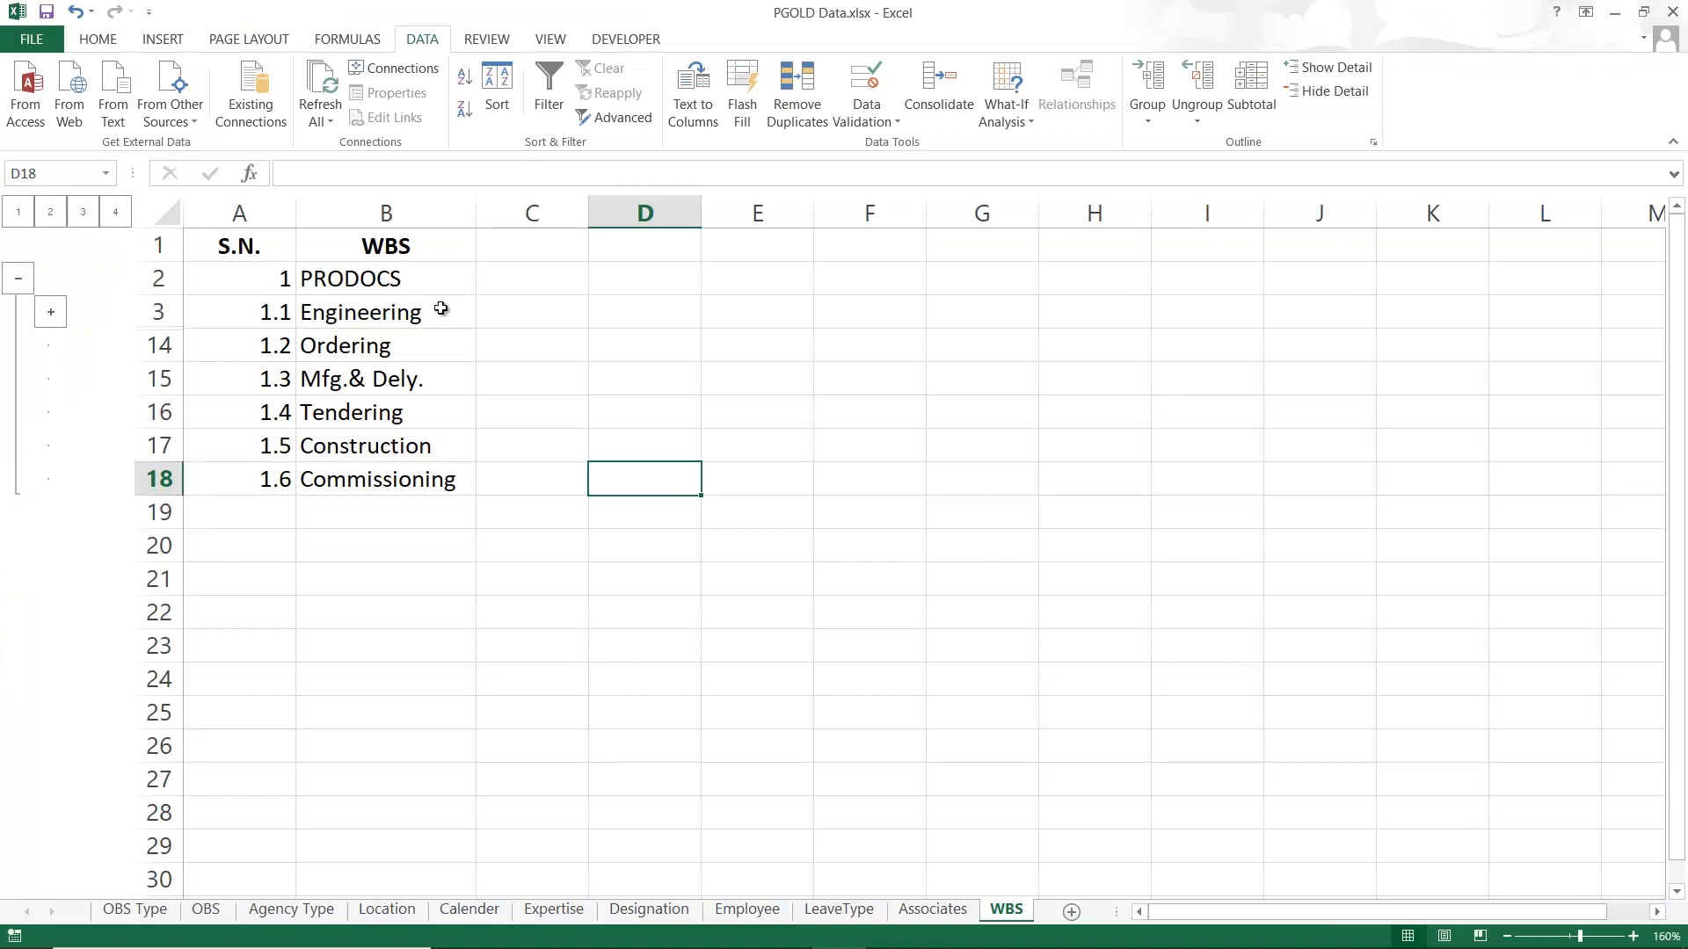
pyautogui.moveTo(433, 316); pyautogui.dragTo(473, 464)
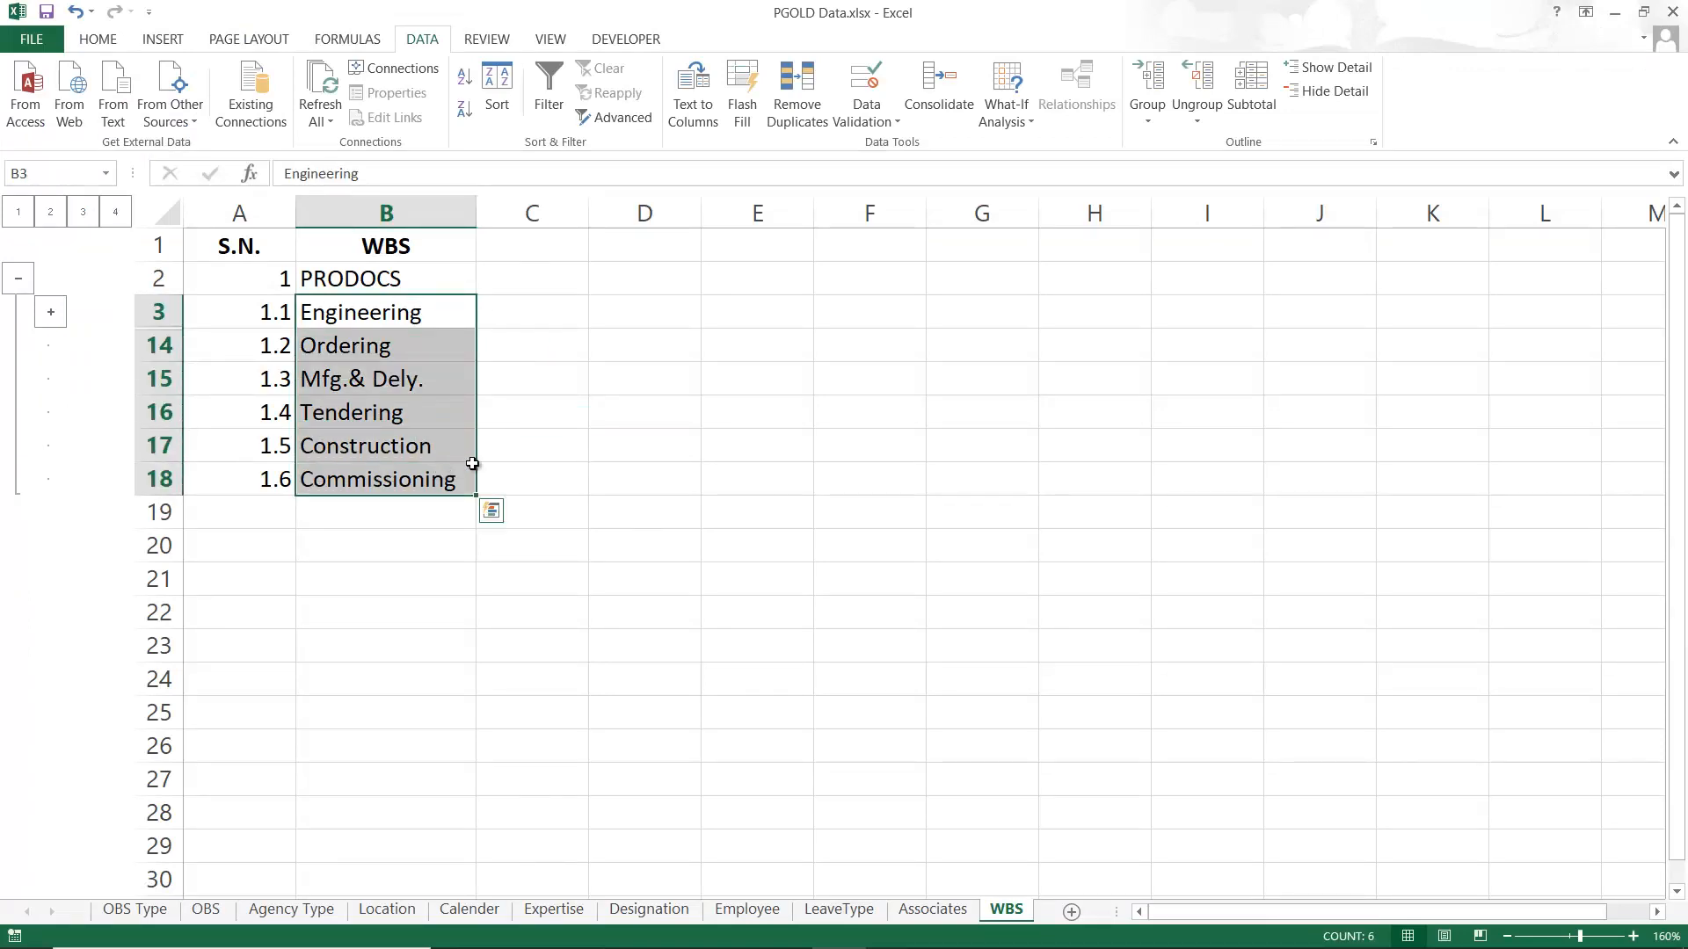
pyautogui.click(551, 321)
pyautogui.hotkey('alt', 'Tab')
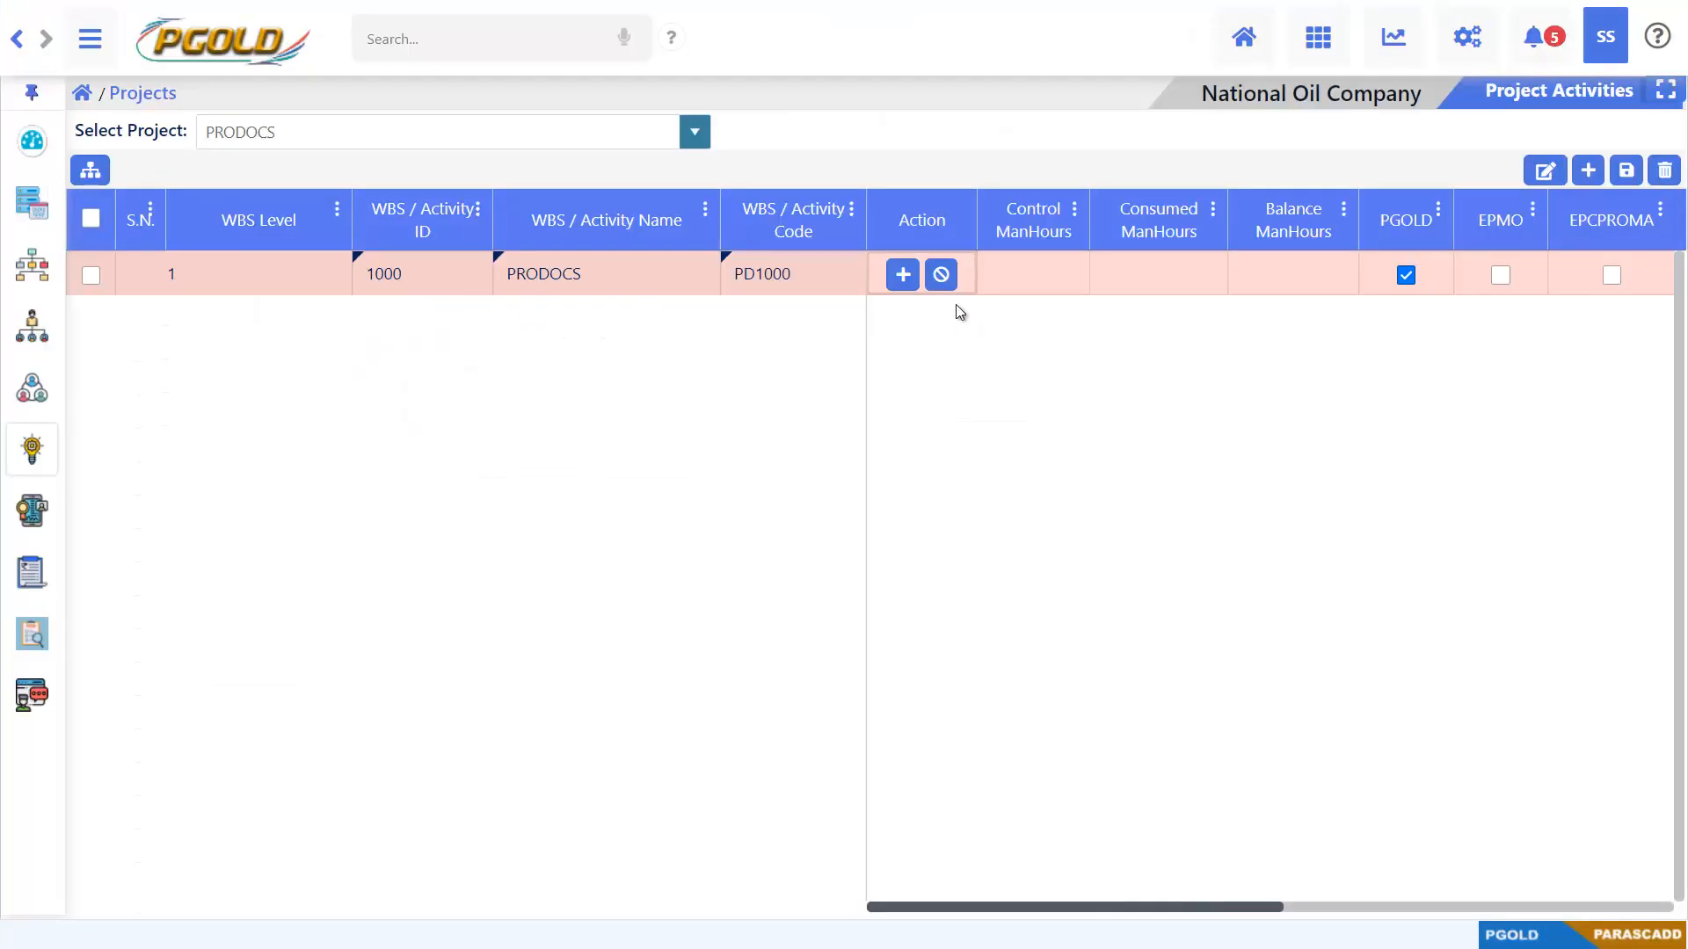
pyautogui.click(911, 277)
pyautogui.click(911, 277)
pyautogui.click(911, 277)
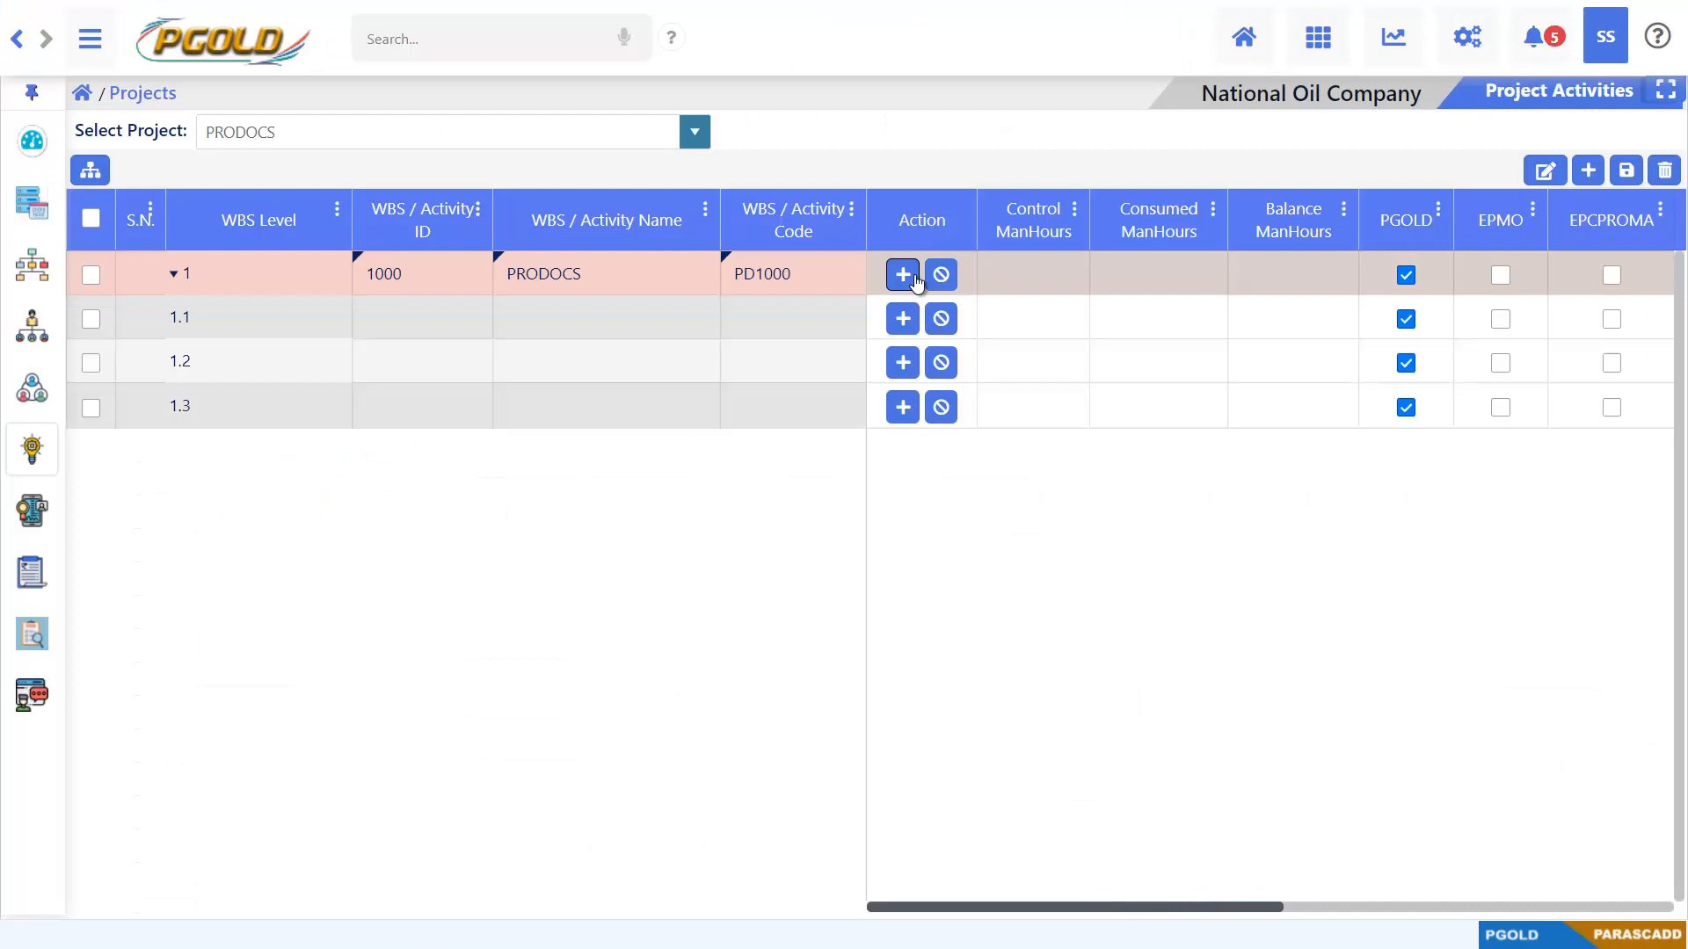
pyautogui.click(913, 277)
pyautogui.click(912, 277)
pyautogui.hotkey('alt', 'Tab')
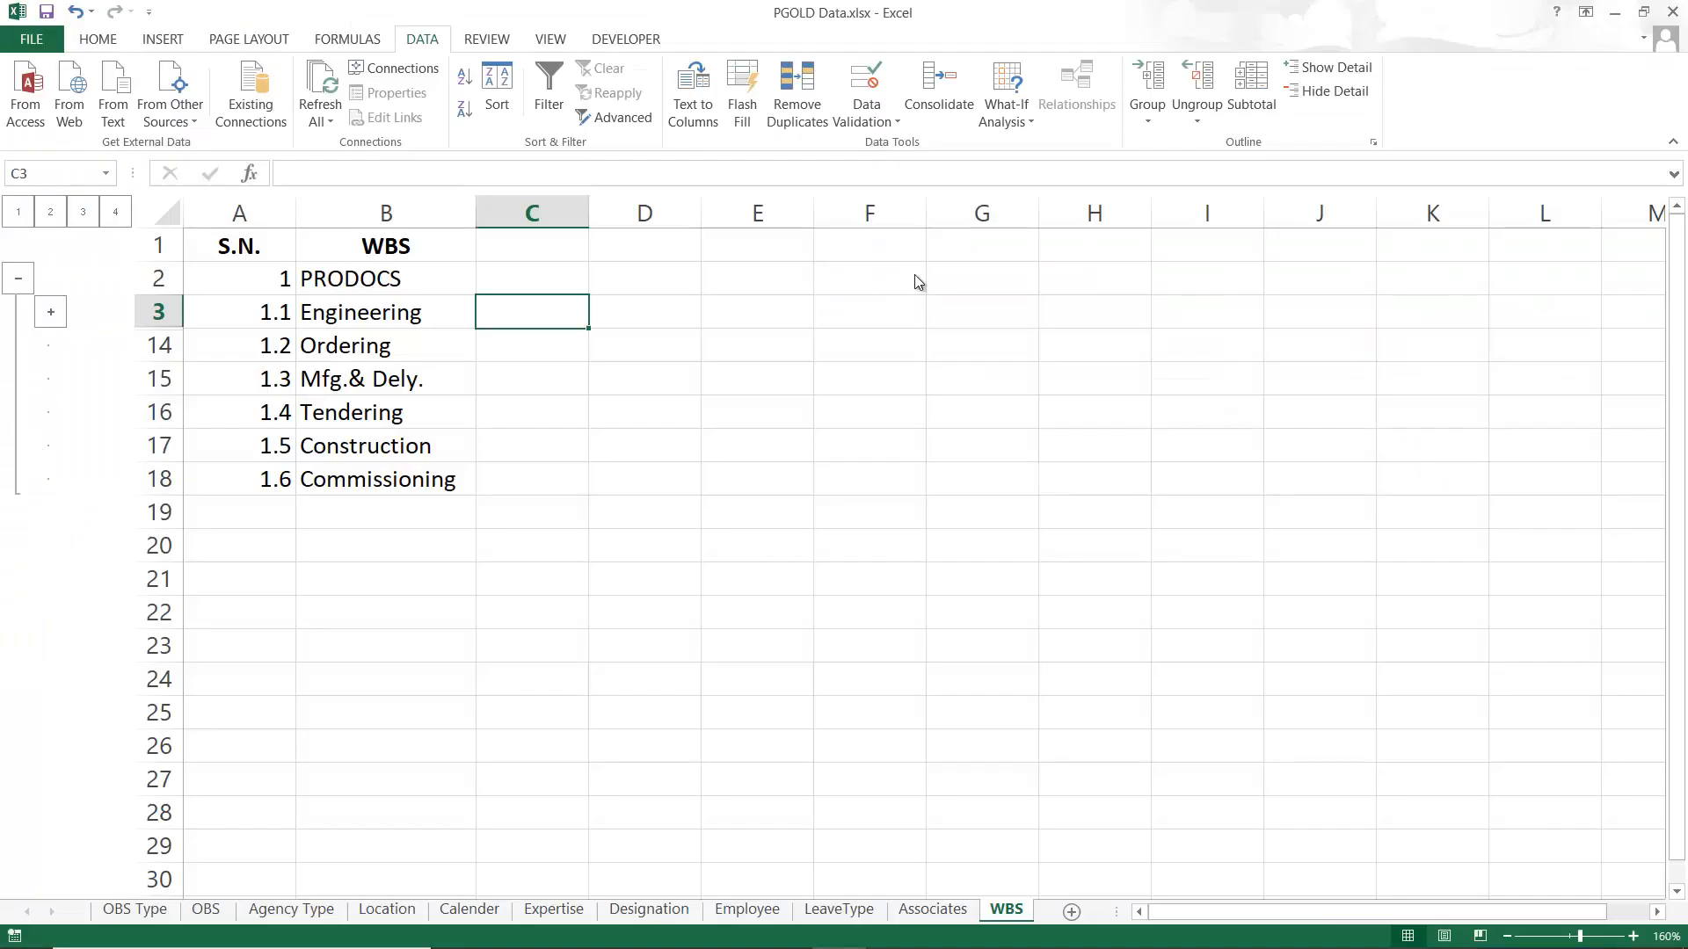
pyautogui.hotkey('alt', 'Tab')
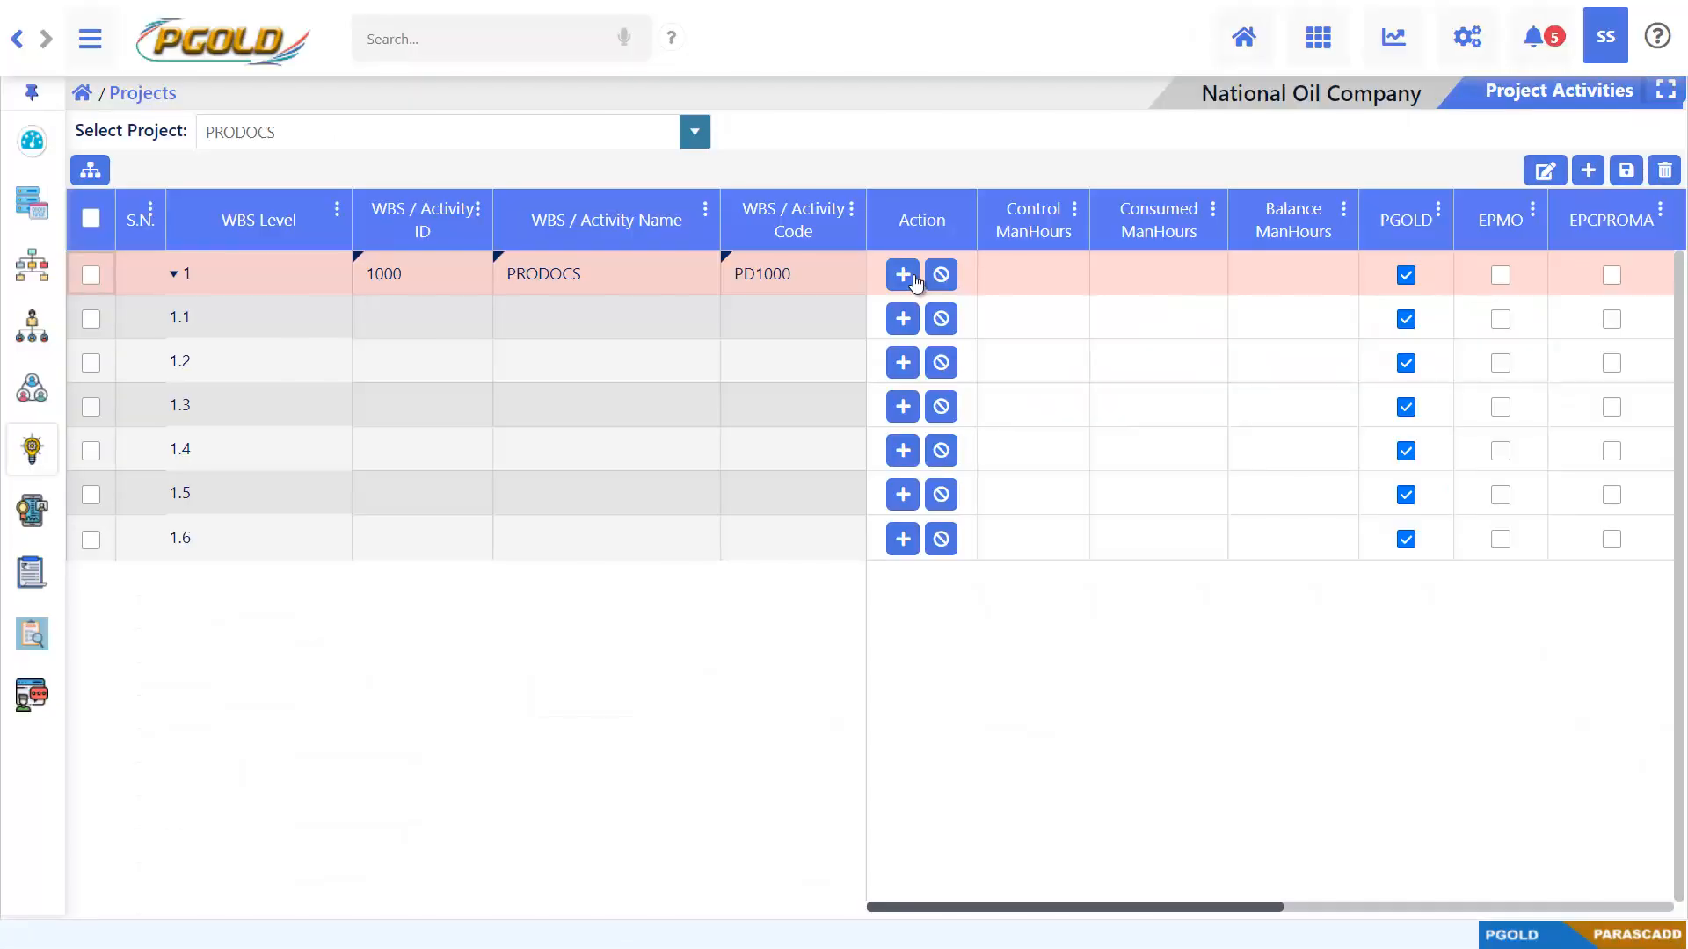
# Fill in WBS row 1.1 with ID 1001, name ENGINEERING and code EN1001
pyautogui.click(460, 313)
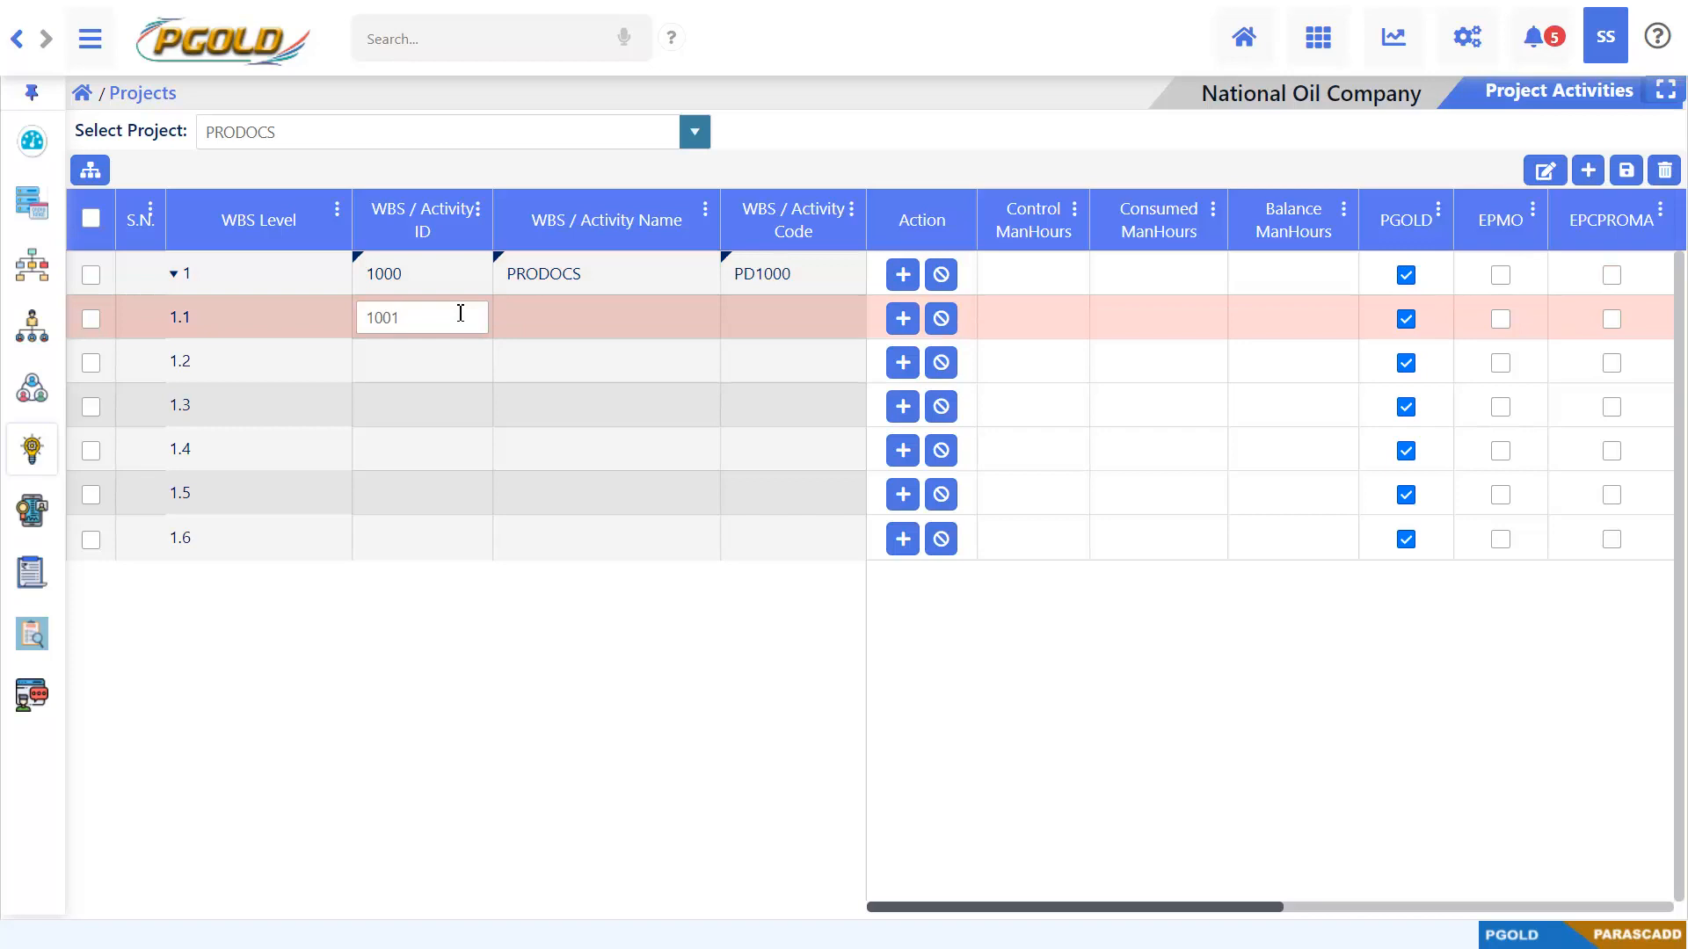
pyautogui.press('Tab')
pyautogui.write('E')
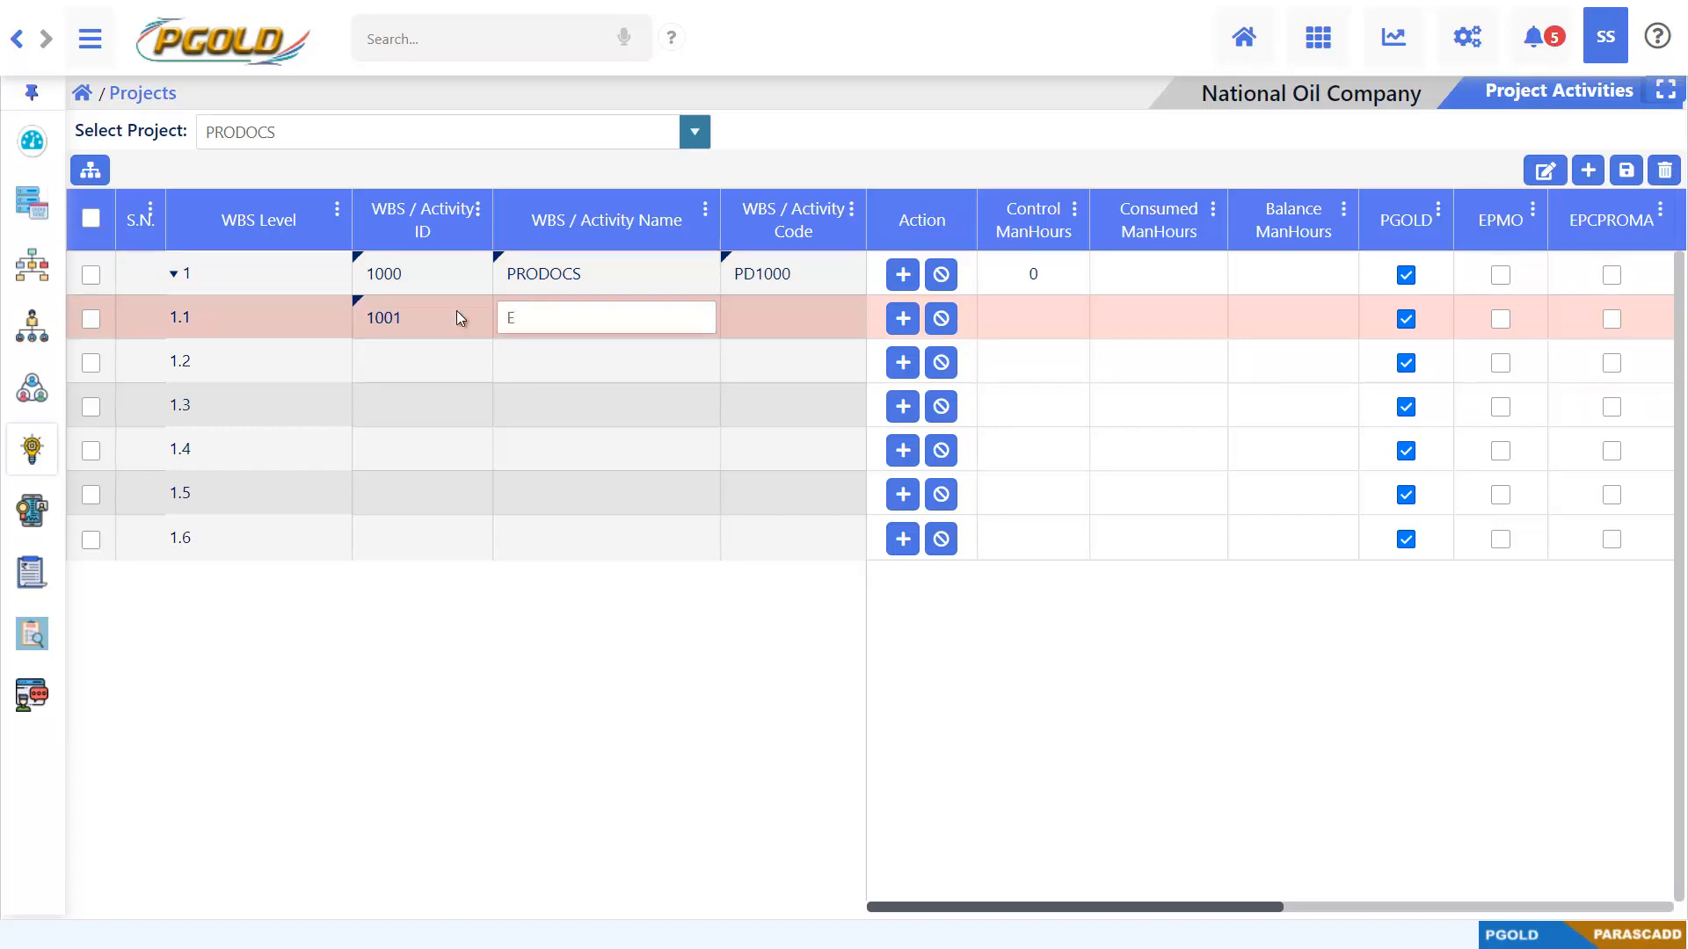
pyautogui.write('NGINEERING')
pyautogui.press('Tab')
pyautogui.write('EN')
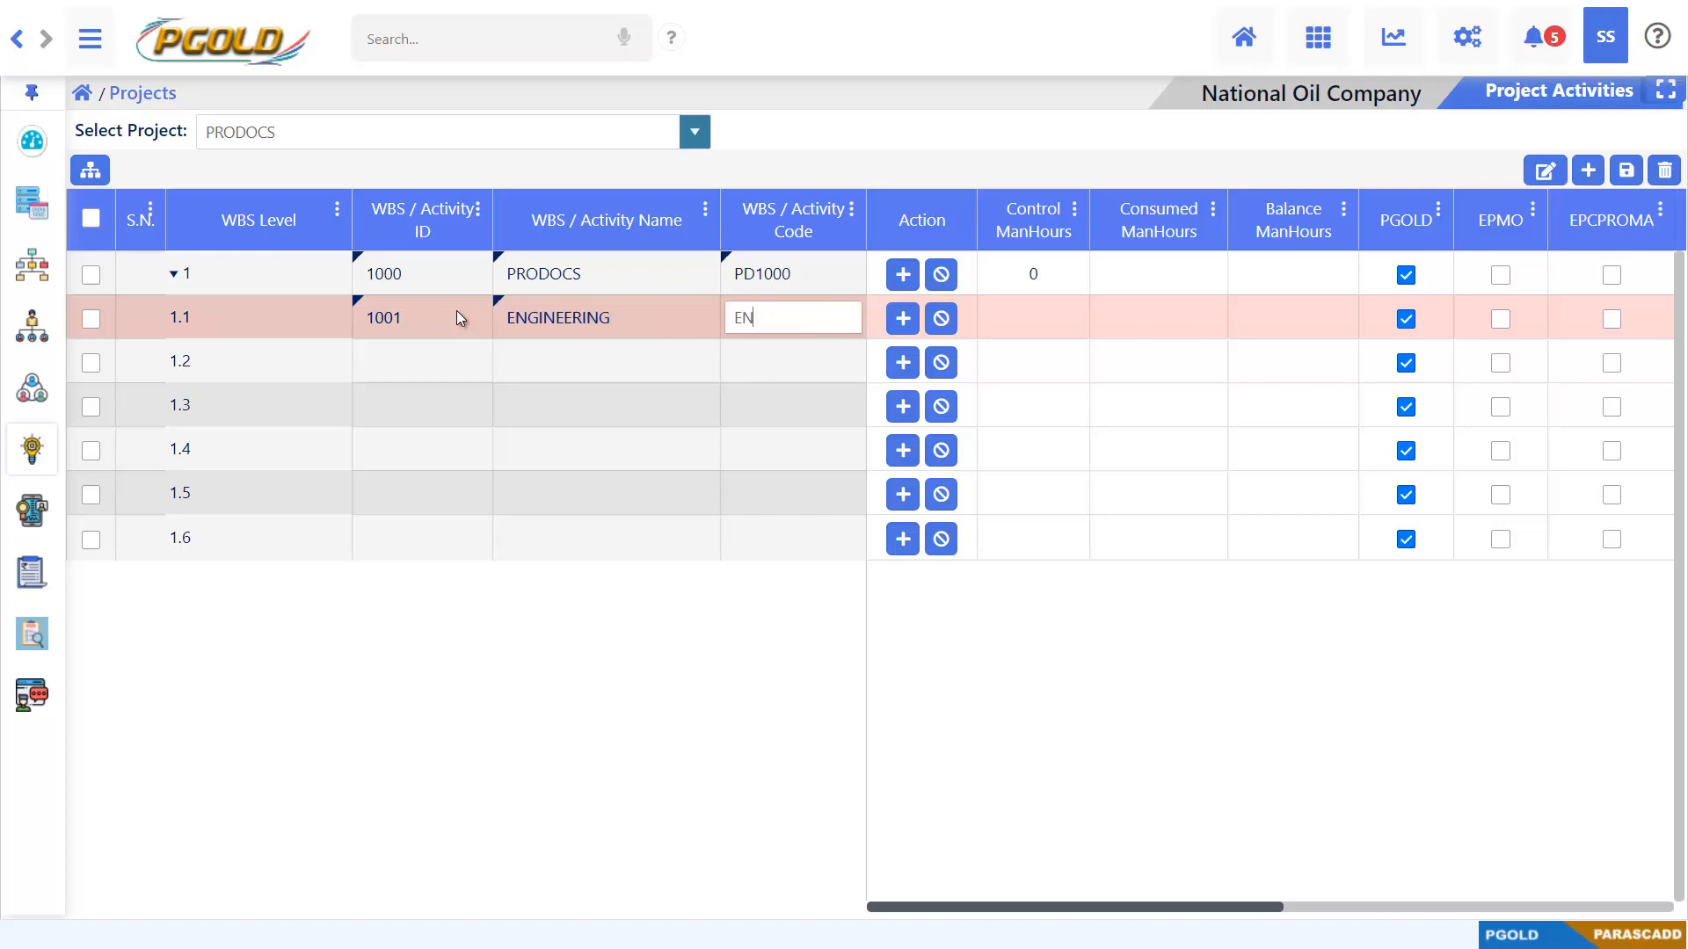
pyautogui.write('1001')
pyautogui.click(431, 362)
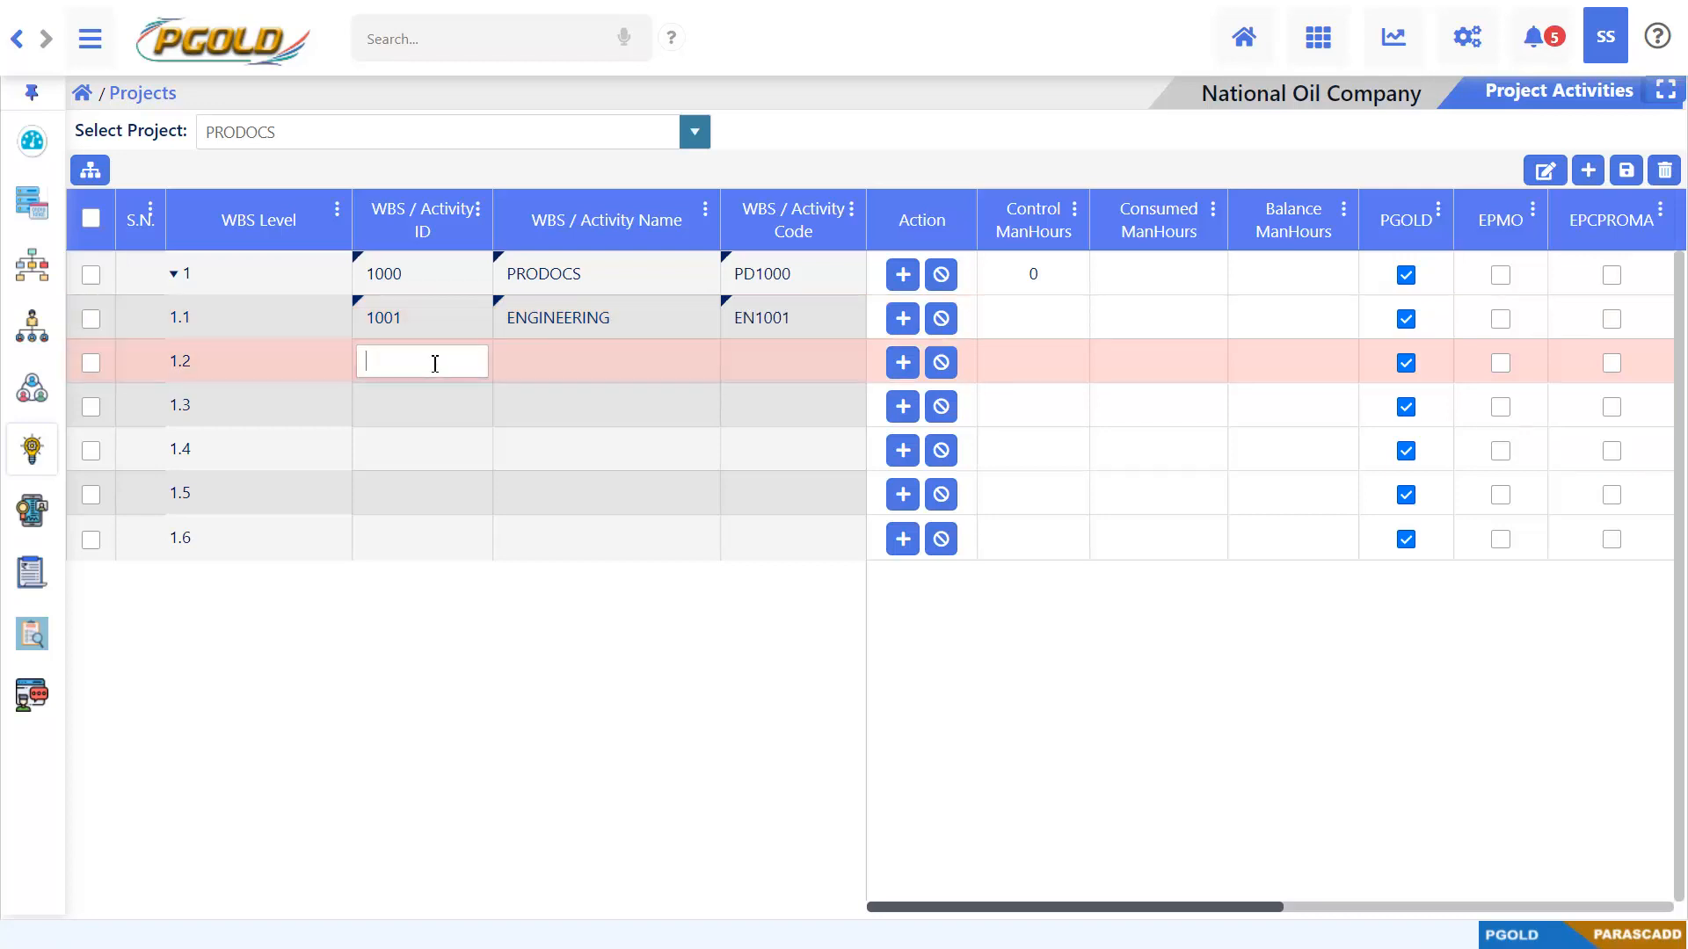
# Fill in WBS row 1.2 with ID 1002, name ORDERING and code OD1002
pyautogui.write('1002')
pyautogui.press('Tab')
pyautogui.write('ORDERING')
pyautogui.press('Tab')
pyautogui.write('OD')
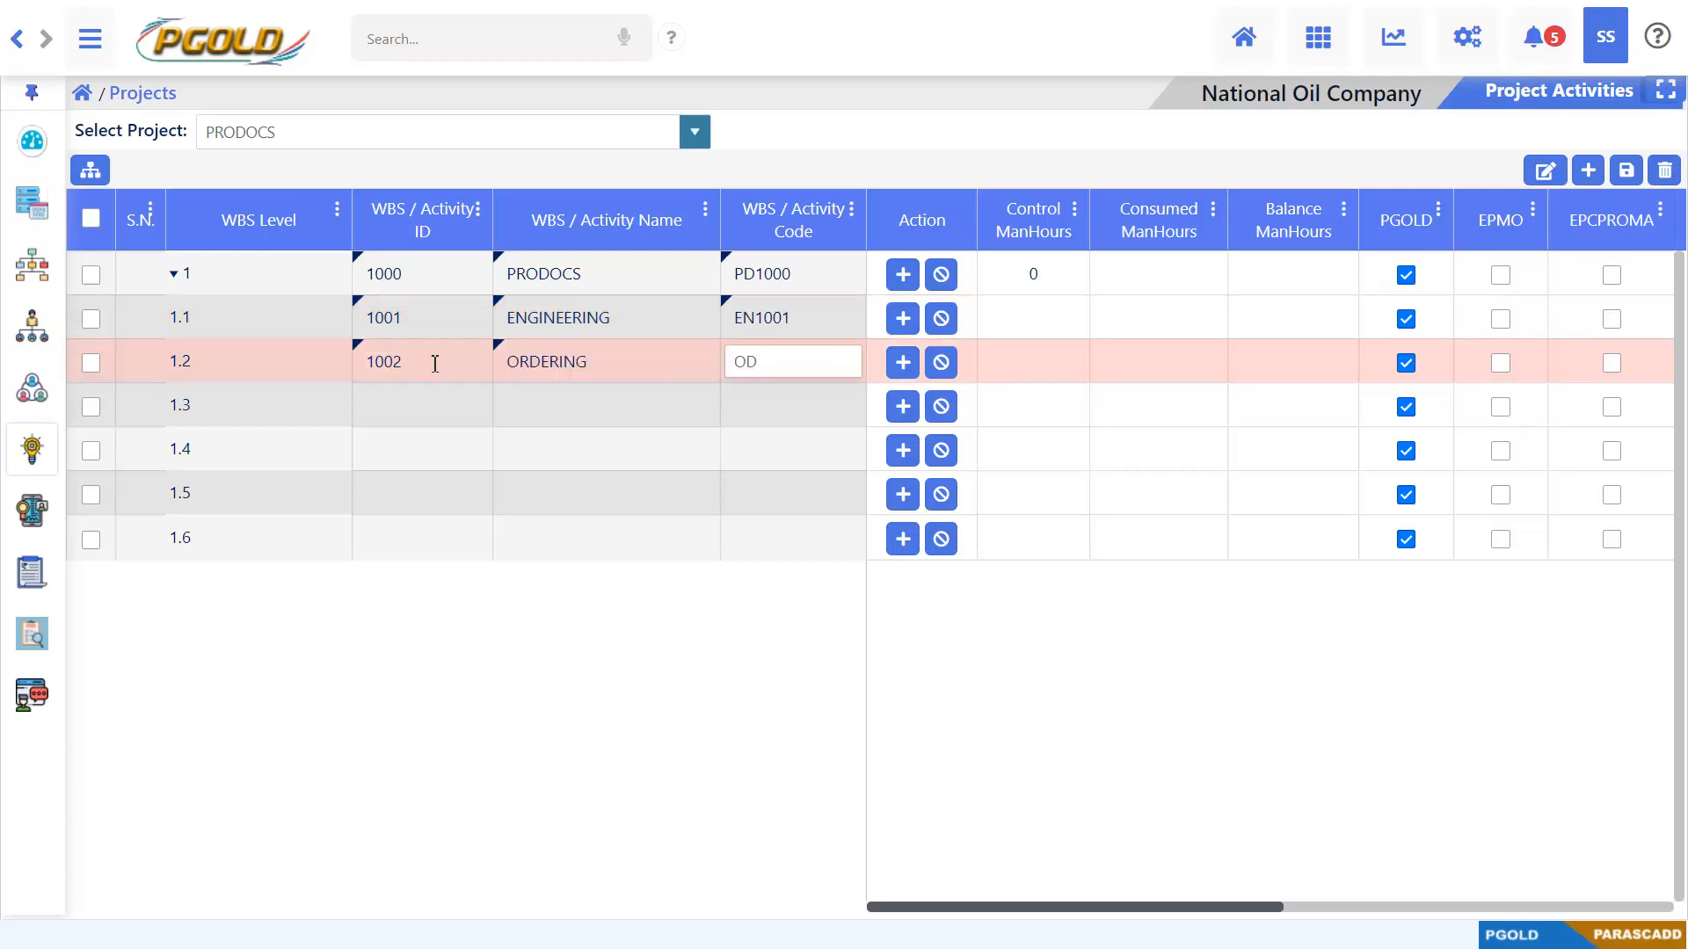
pyautogui.write('1002')
# Fill in WBS row 1.3 with ID 1003, name MFG. & DELY. and code MD1003
pyautogui.click(369, 402)
pyautogui.write('1003')
pyautogui.press('Tab')
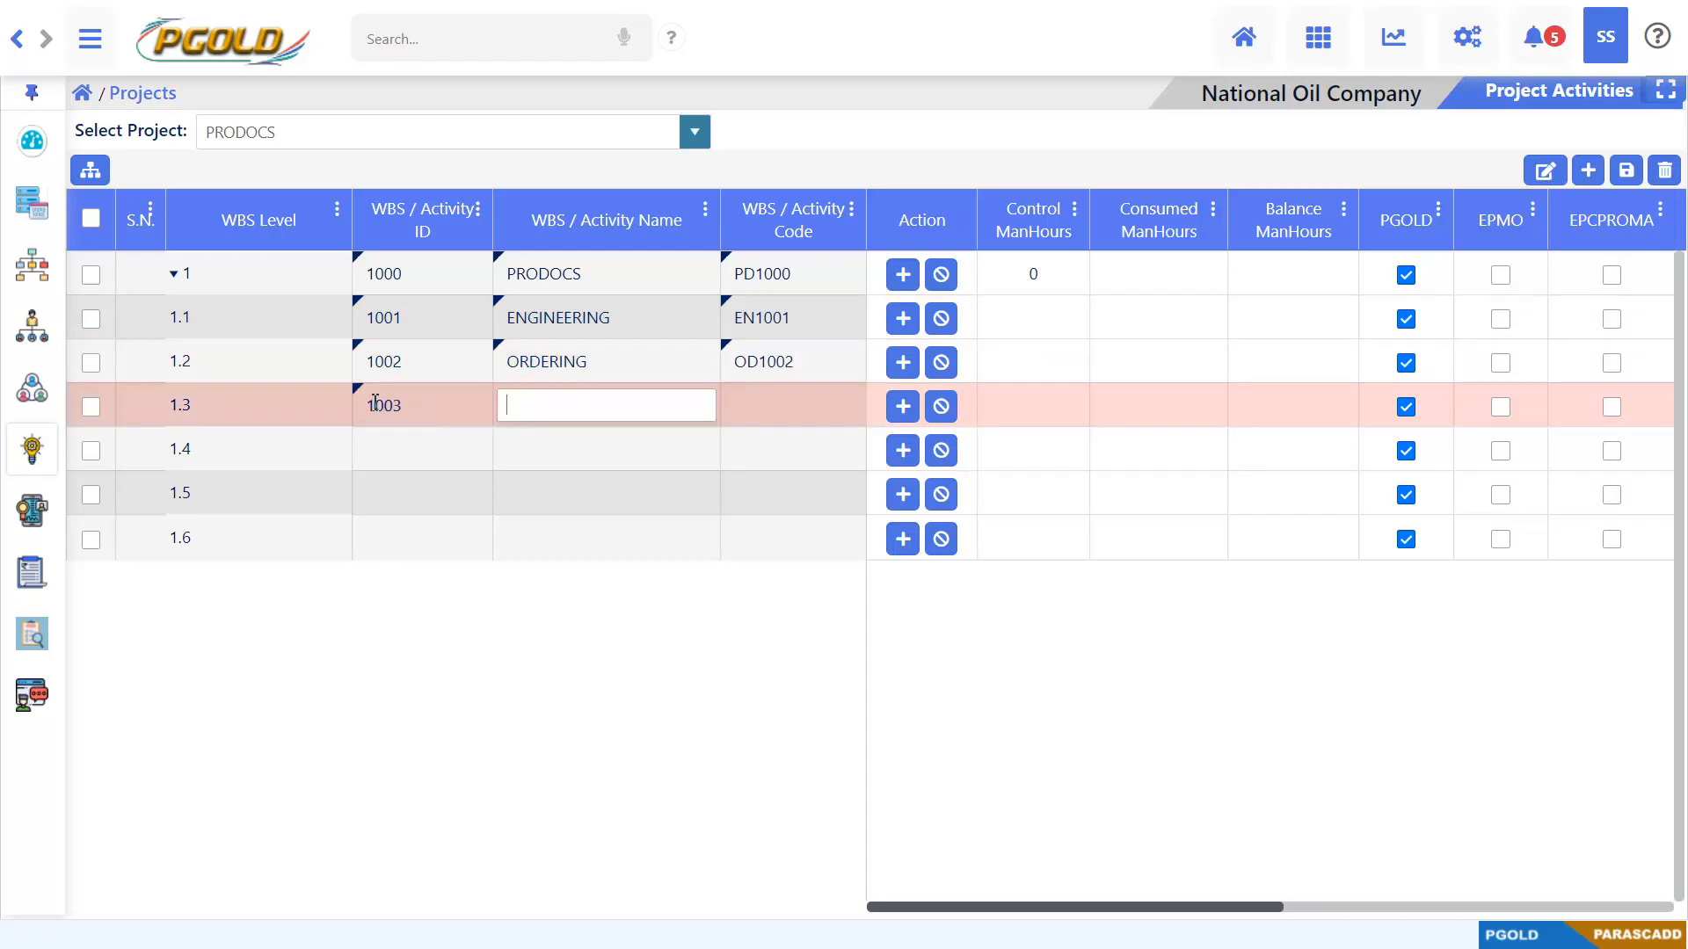
pyautogui.write('MFG. & DELY.')
pyautogui.press('Tab')
pyautogui.write('MD1003')
# Fill in WBS row 1.4 with ID 1004, name TENDERING and code TN1004
pyautogui.click(381, 448)
pyautogui.write('1004')
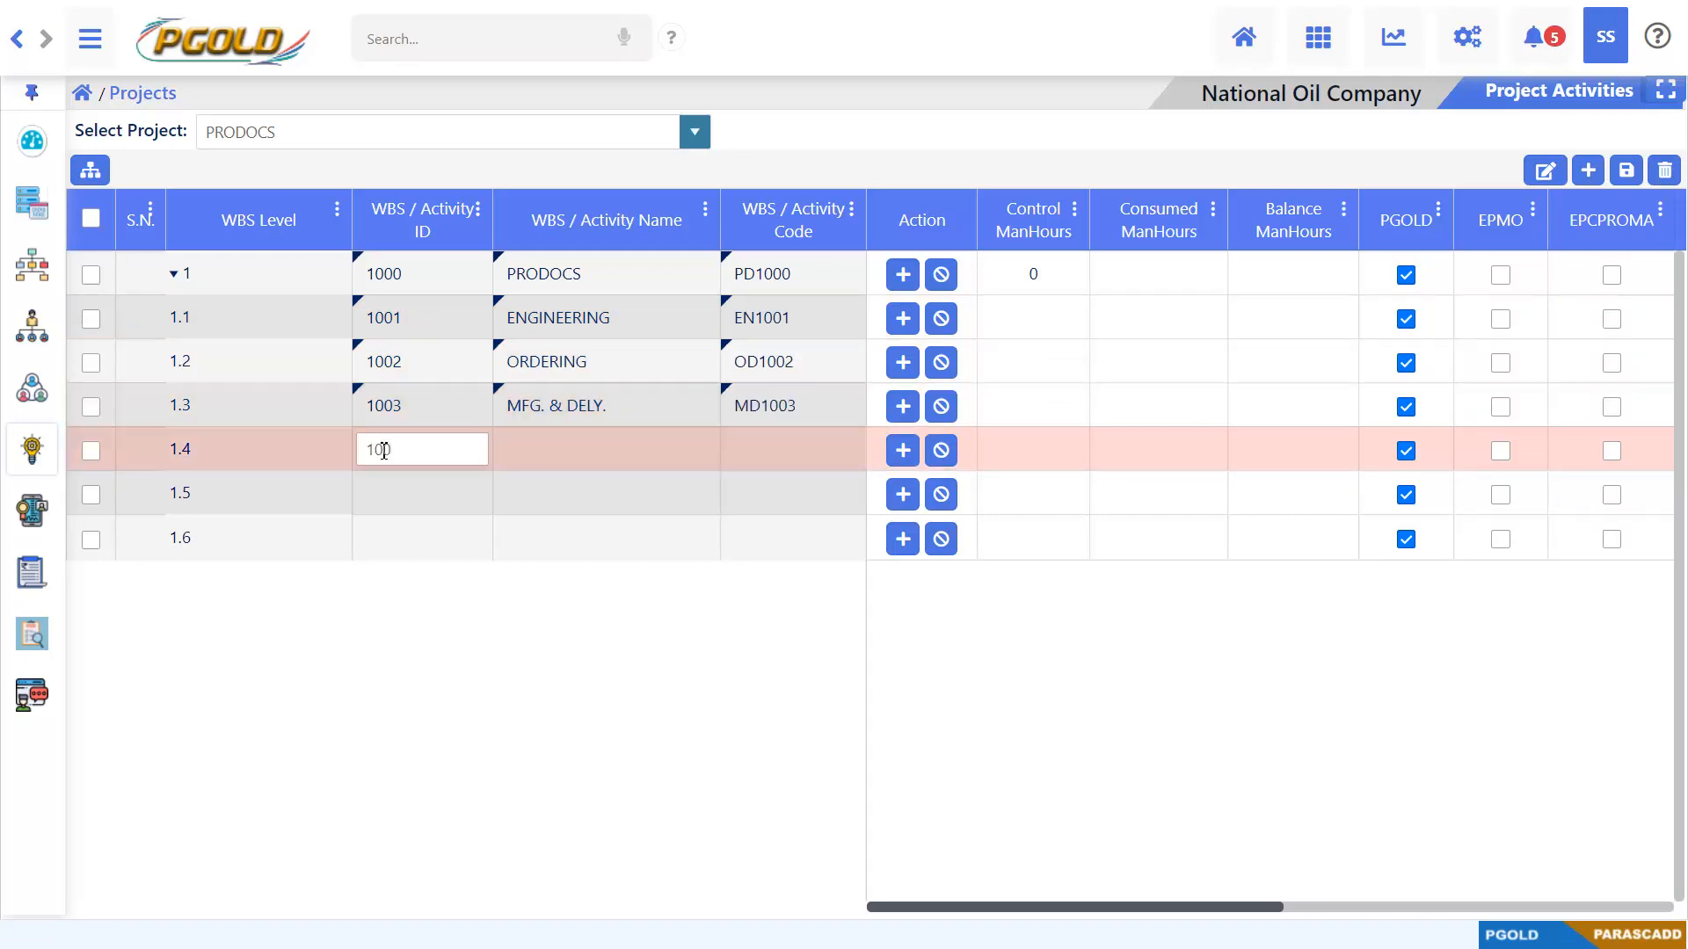
pyautogui.press('Tab')
pyautogui.write('TENDERING')
pyautogui.press('Tab')
pyautogui.write('TN1004')
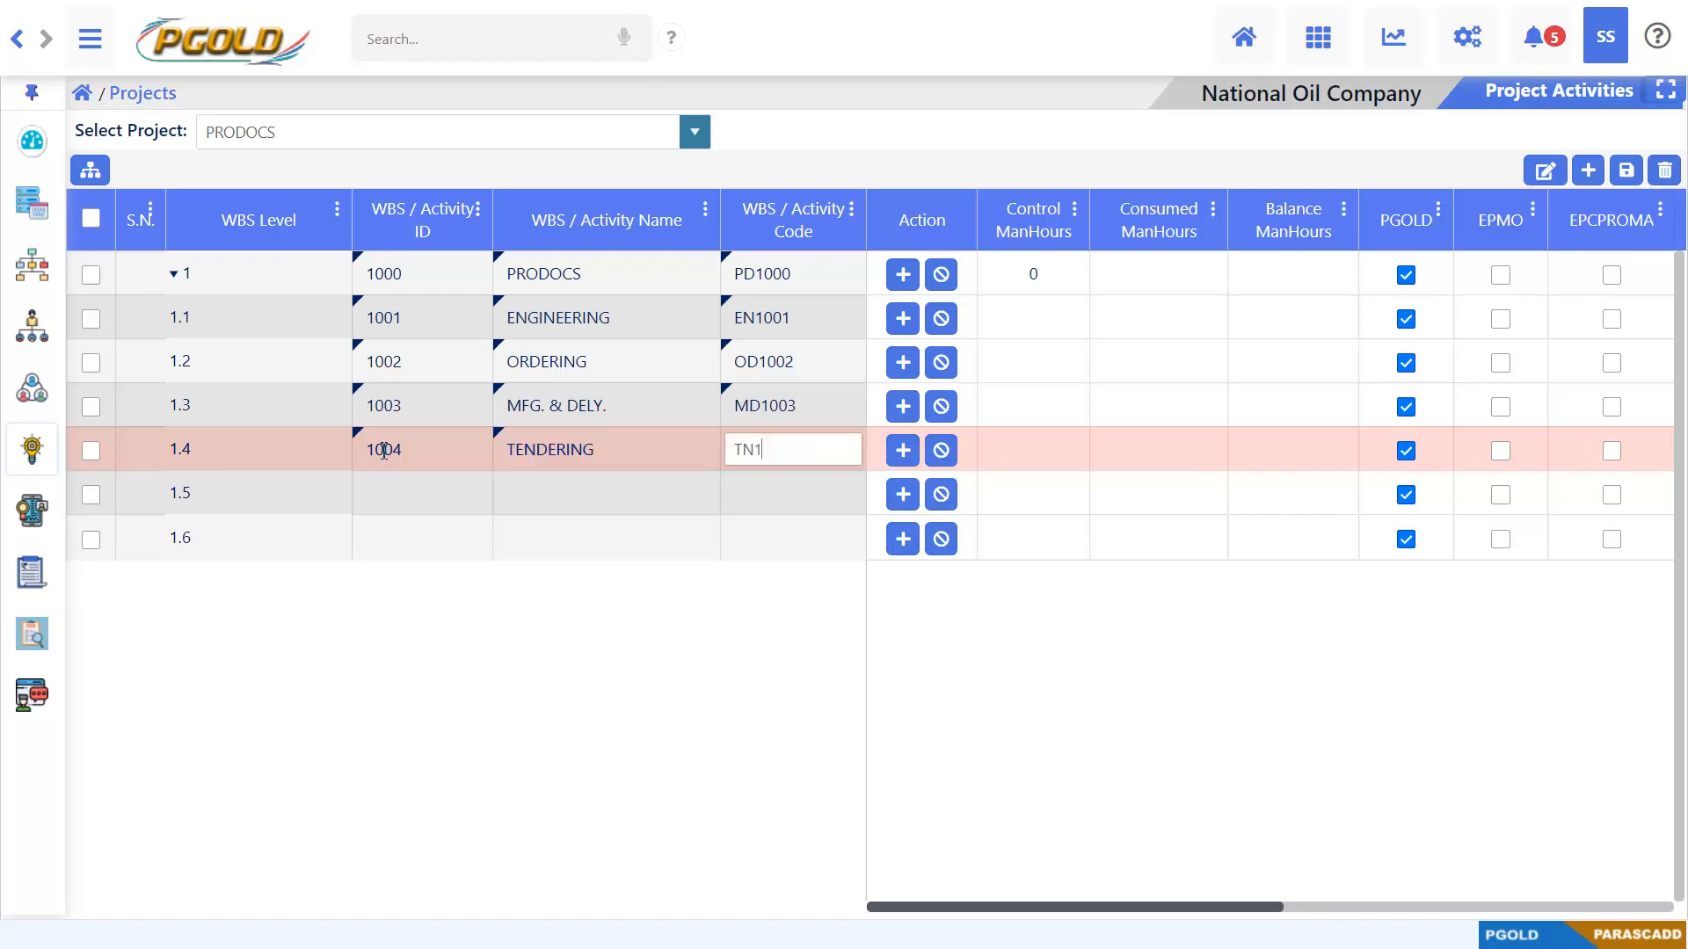
# Fill in WBS row 1.5 with ID 1005, name CONSTRUCTION and code CN1005
pyautogui.click(378, 492)
pyautogui.write('1005')
pyautogui.press('Tab')
pyautogui.write('CONSTRUCTION')
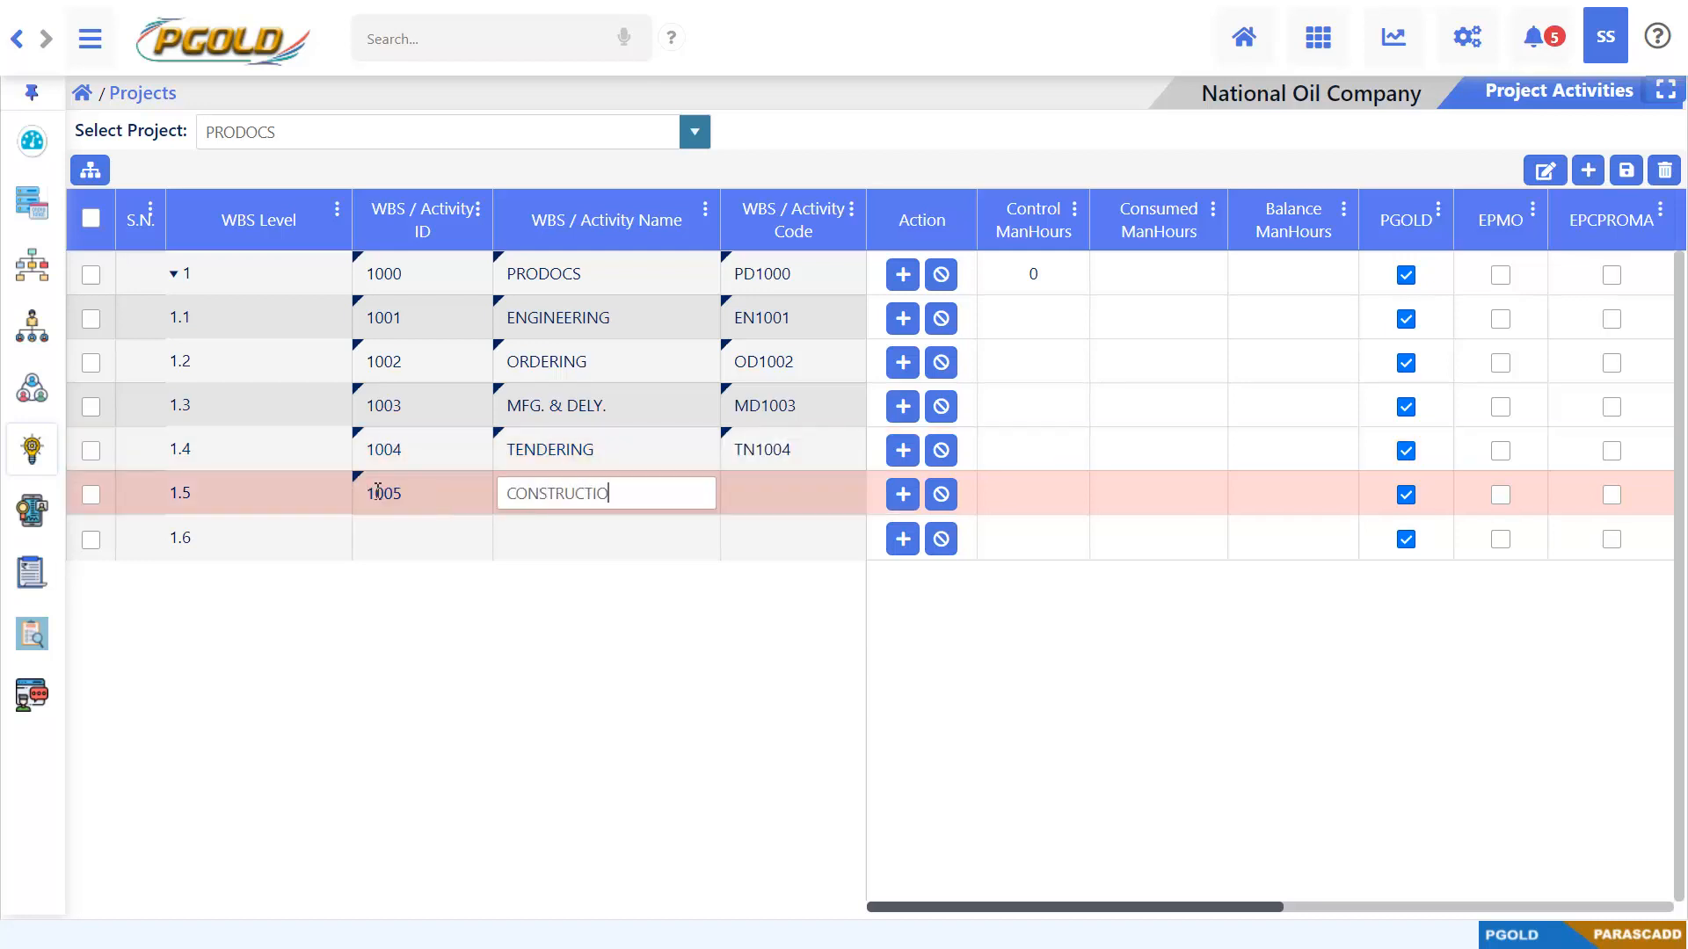
pyautogui.press('Tab')
pyautogui.write('CN1005')
# Fill in WBS row 1.6 with ID 1006, name COMMISSIONING and code CM1006
pyautogui.click(419, 545)
pyautogui.write('1006')
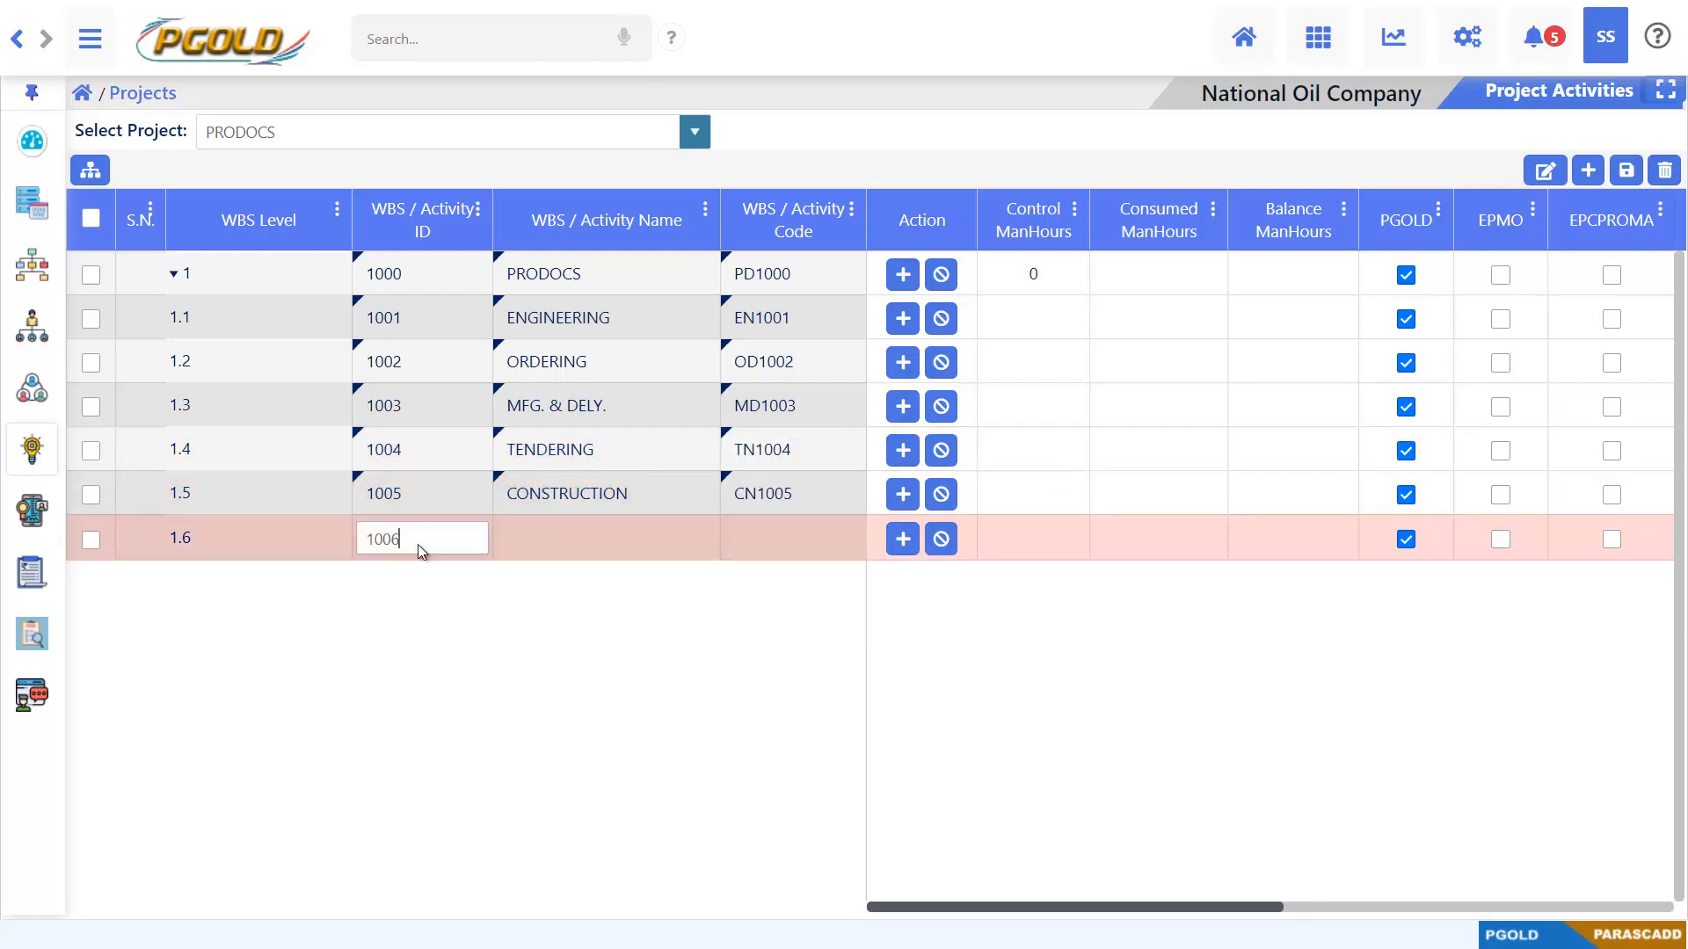
pyautogui.press('Tab')
pyautogui.write('COMMISSIONING')
pyautogui.press('Tab')
pyautogui.write('CM1006')
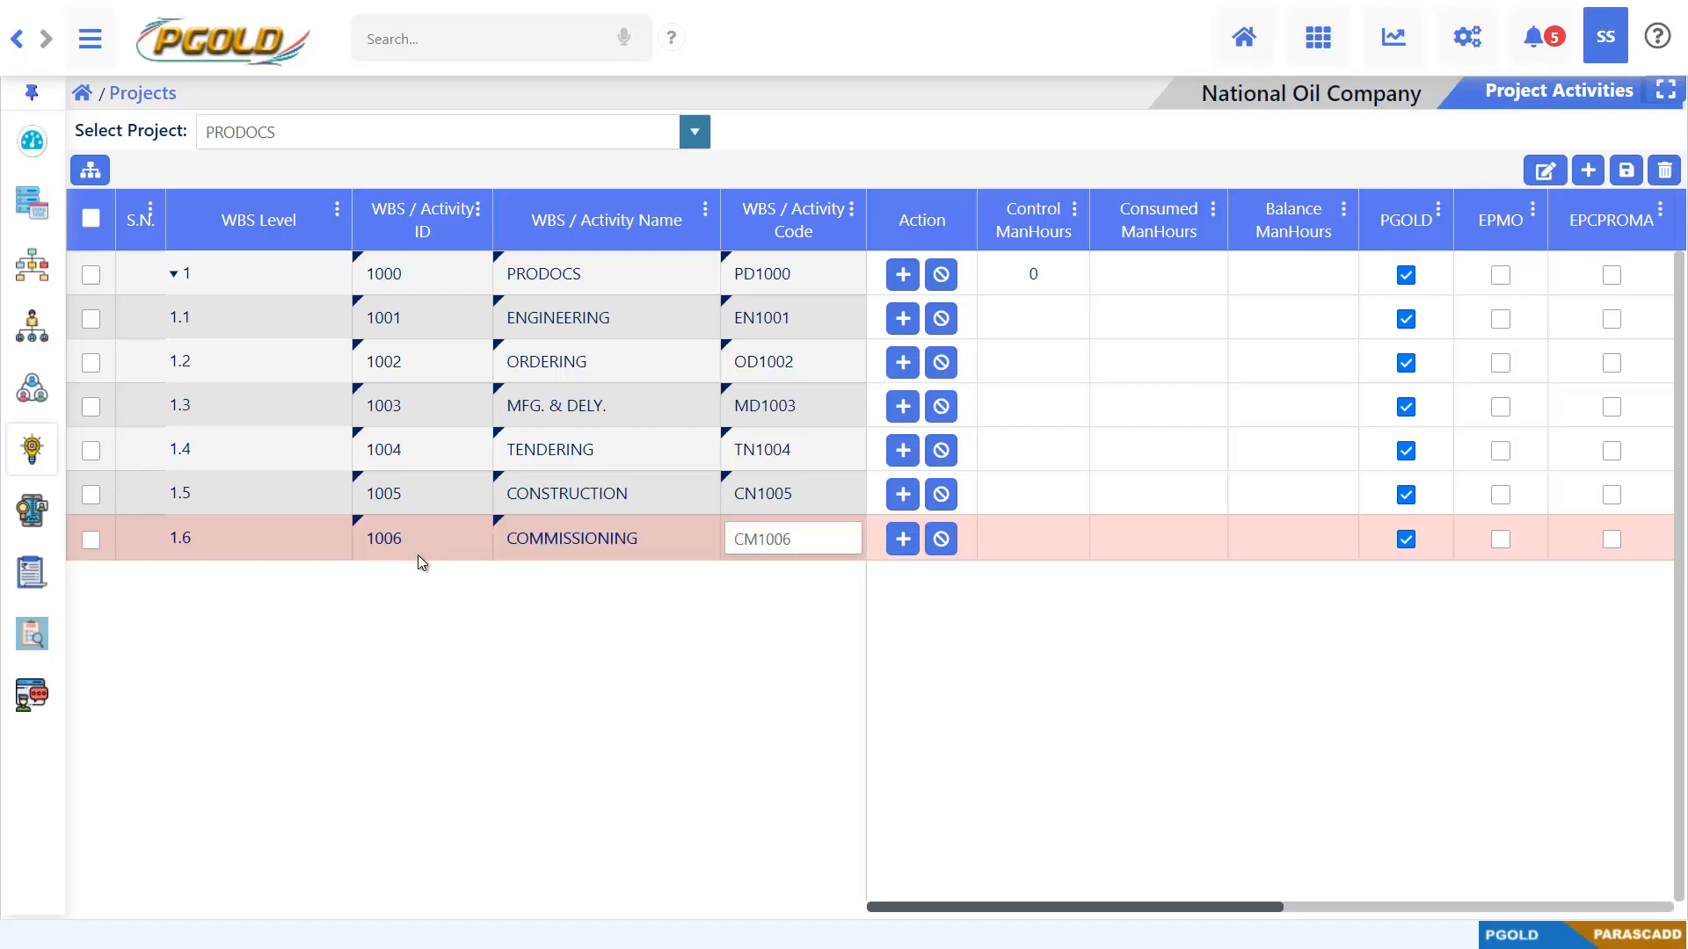
pyautogui.click(524, 637)
# Switch to the PGOLD Data.xlsx workbook in Excel, expand the WBS outline to level 3 and check the sub-levels of Engineering
pyautogui.hotkey('alt', 'Tab')
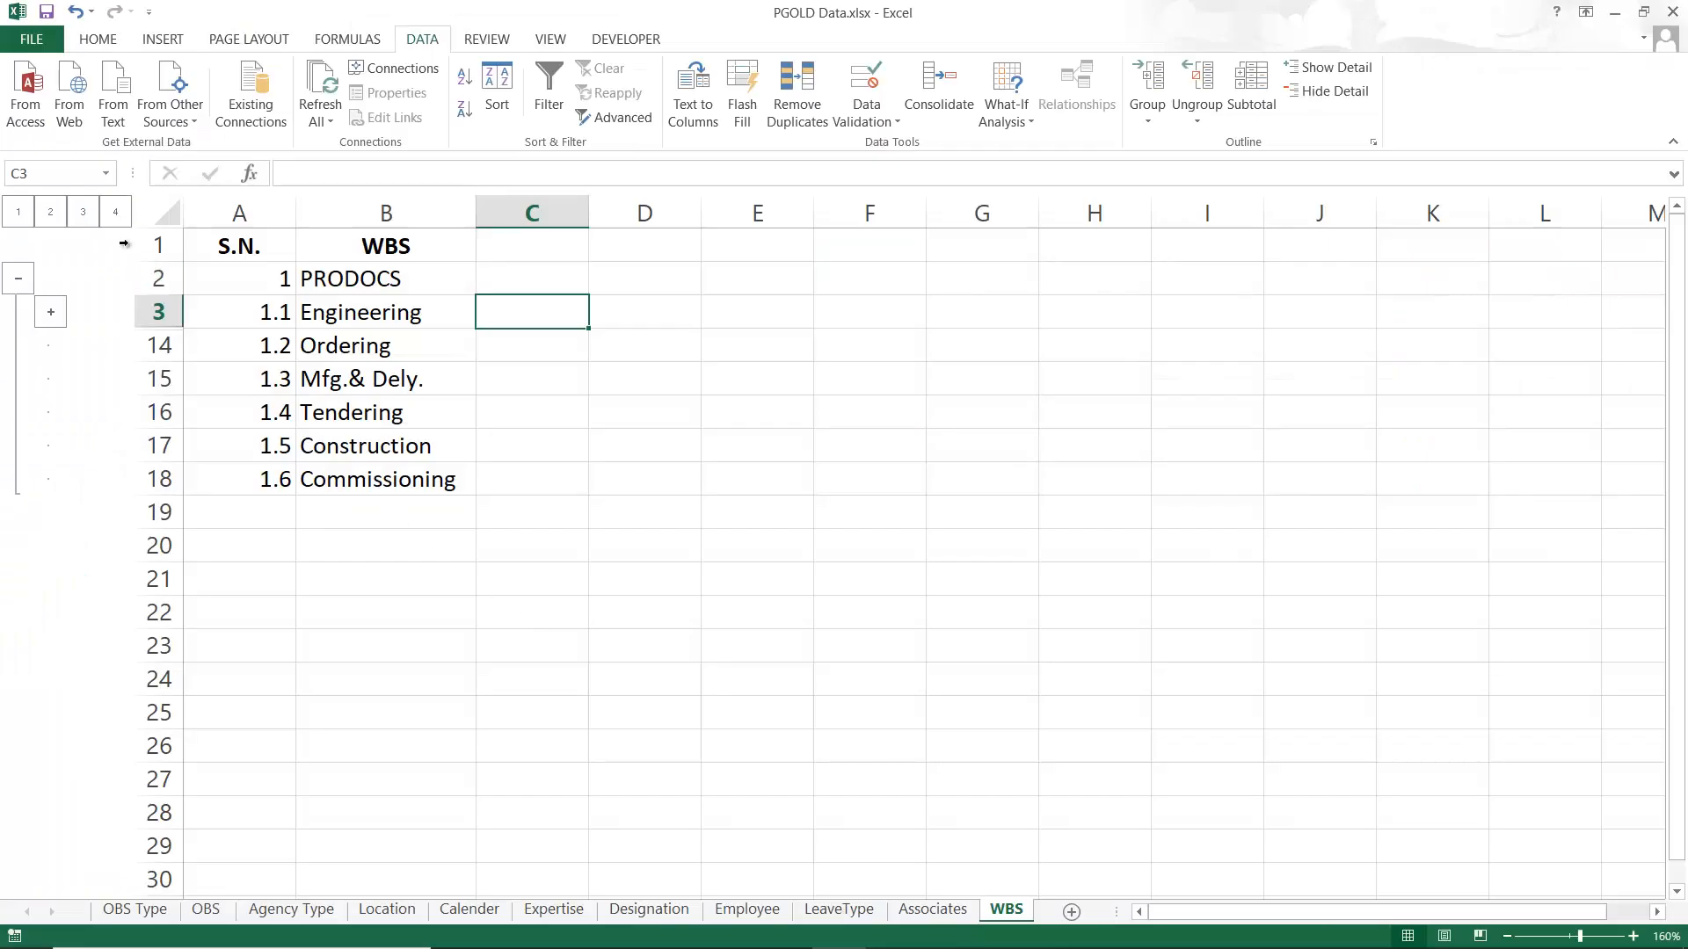
pyautogui.click(85, 212)
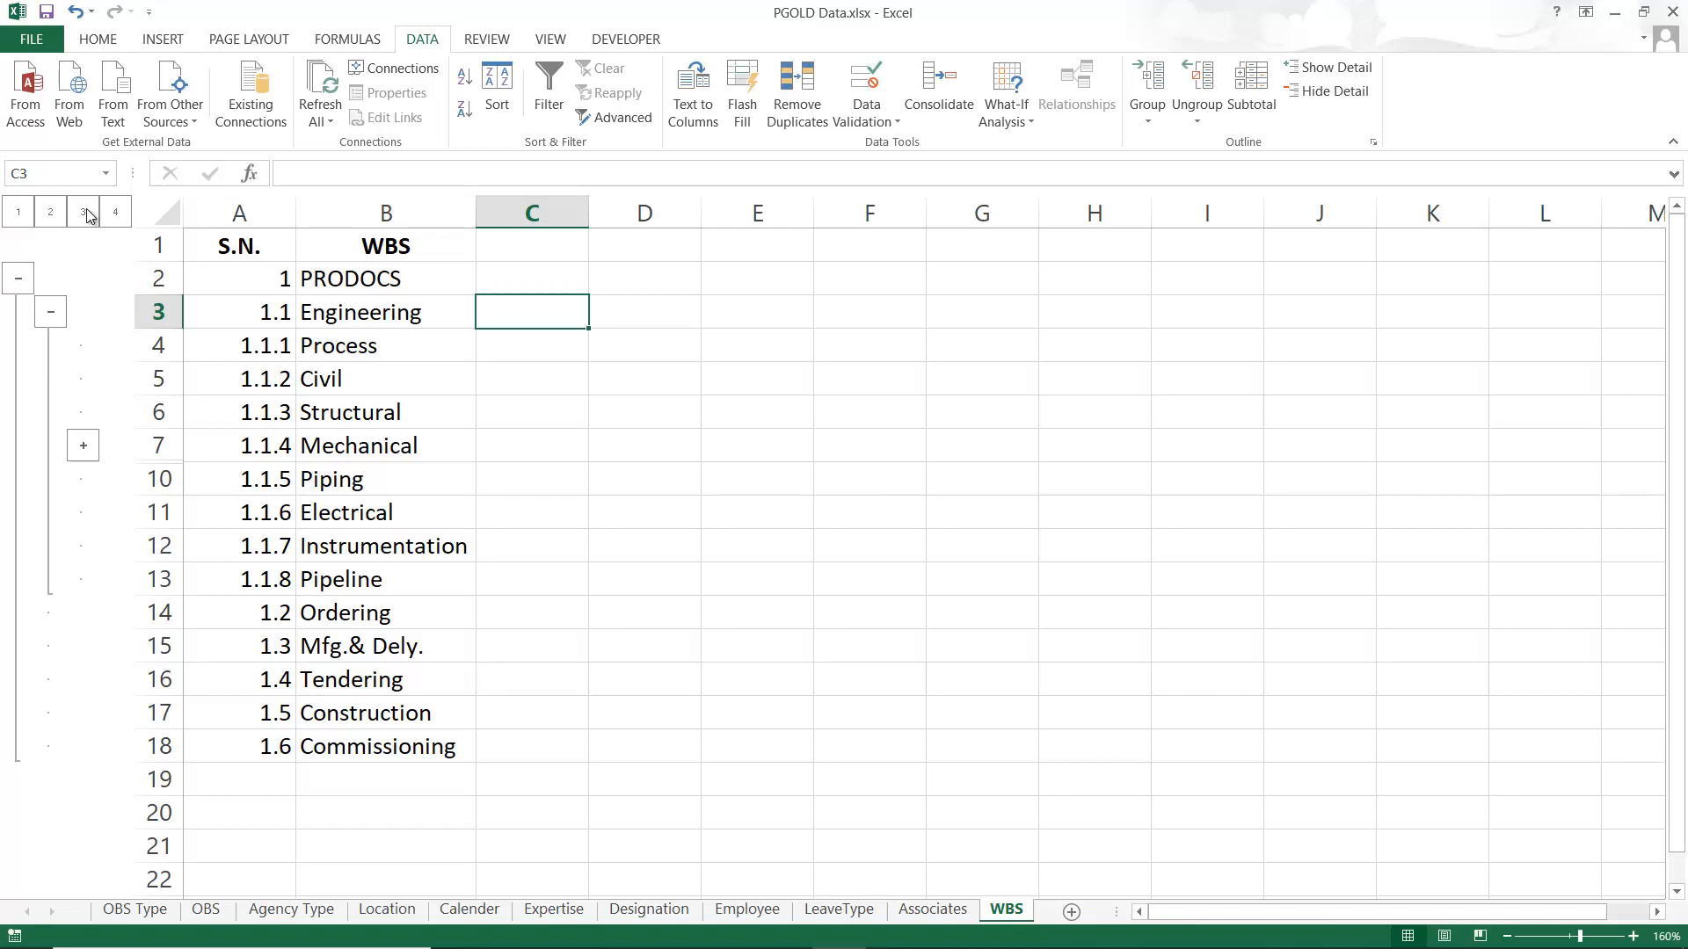
pyautogui.moveTo(250, 346); pyautogui.dragTo(422, 557)
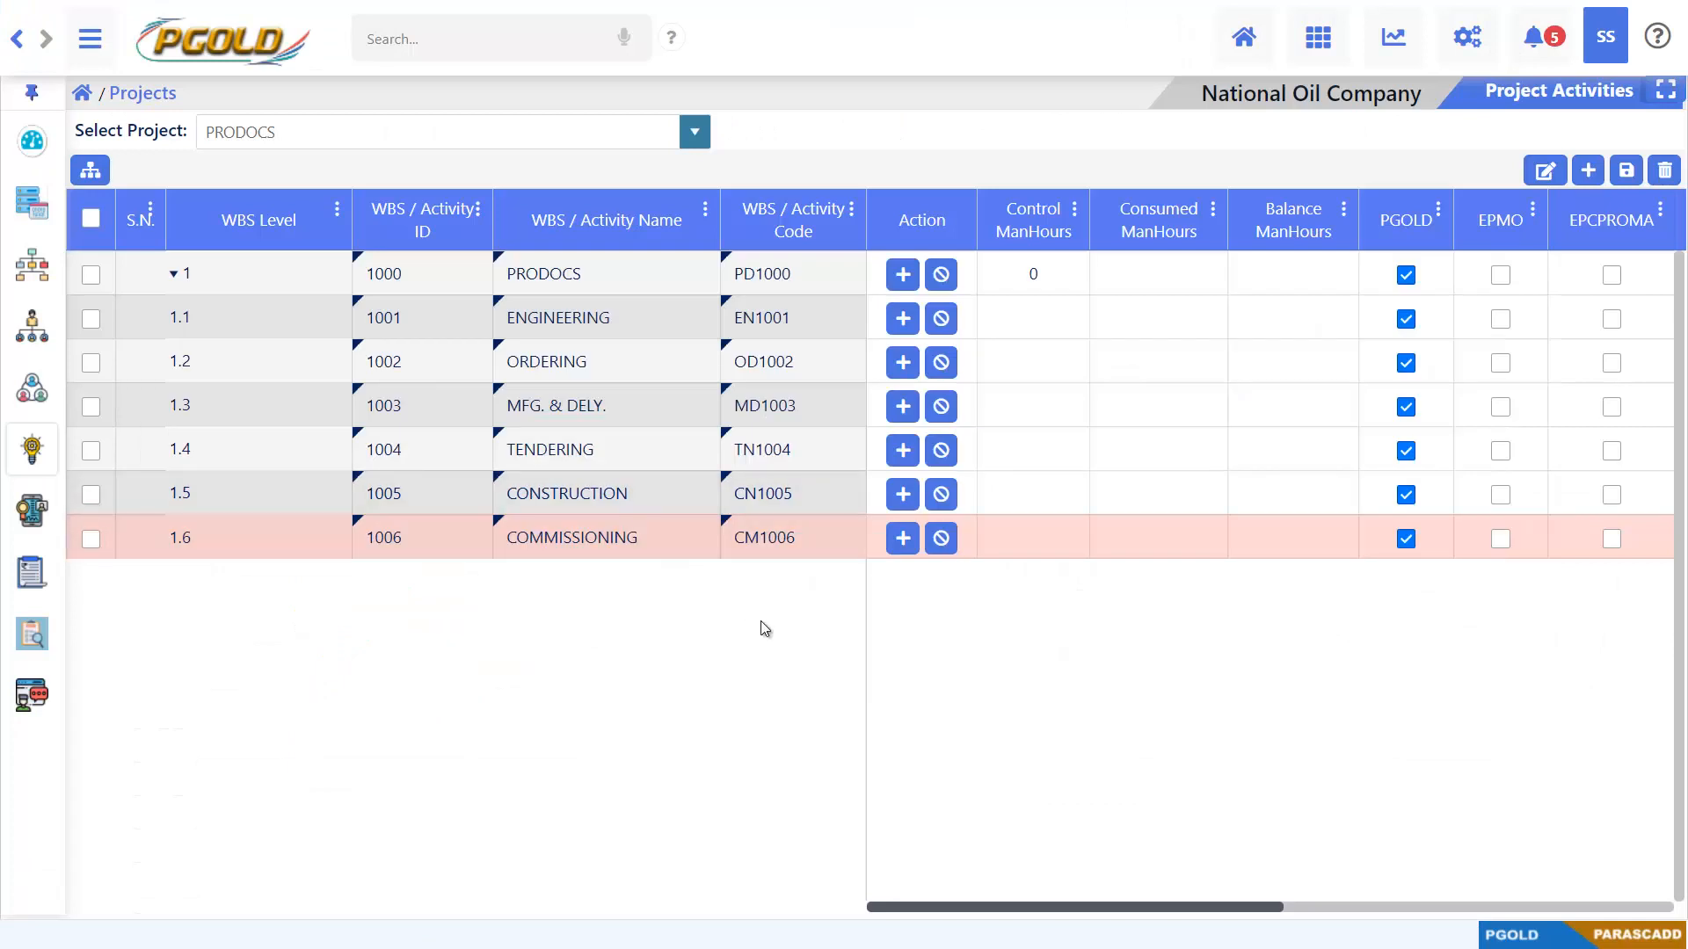
# Add eight child rows under the ENGINEERING row in PGOLD's Project Activities
pyautogui.click(903, 320)
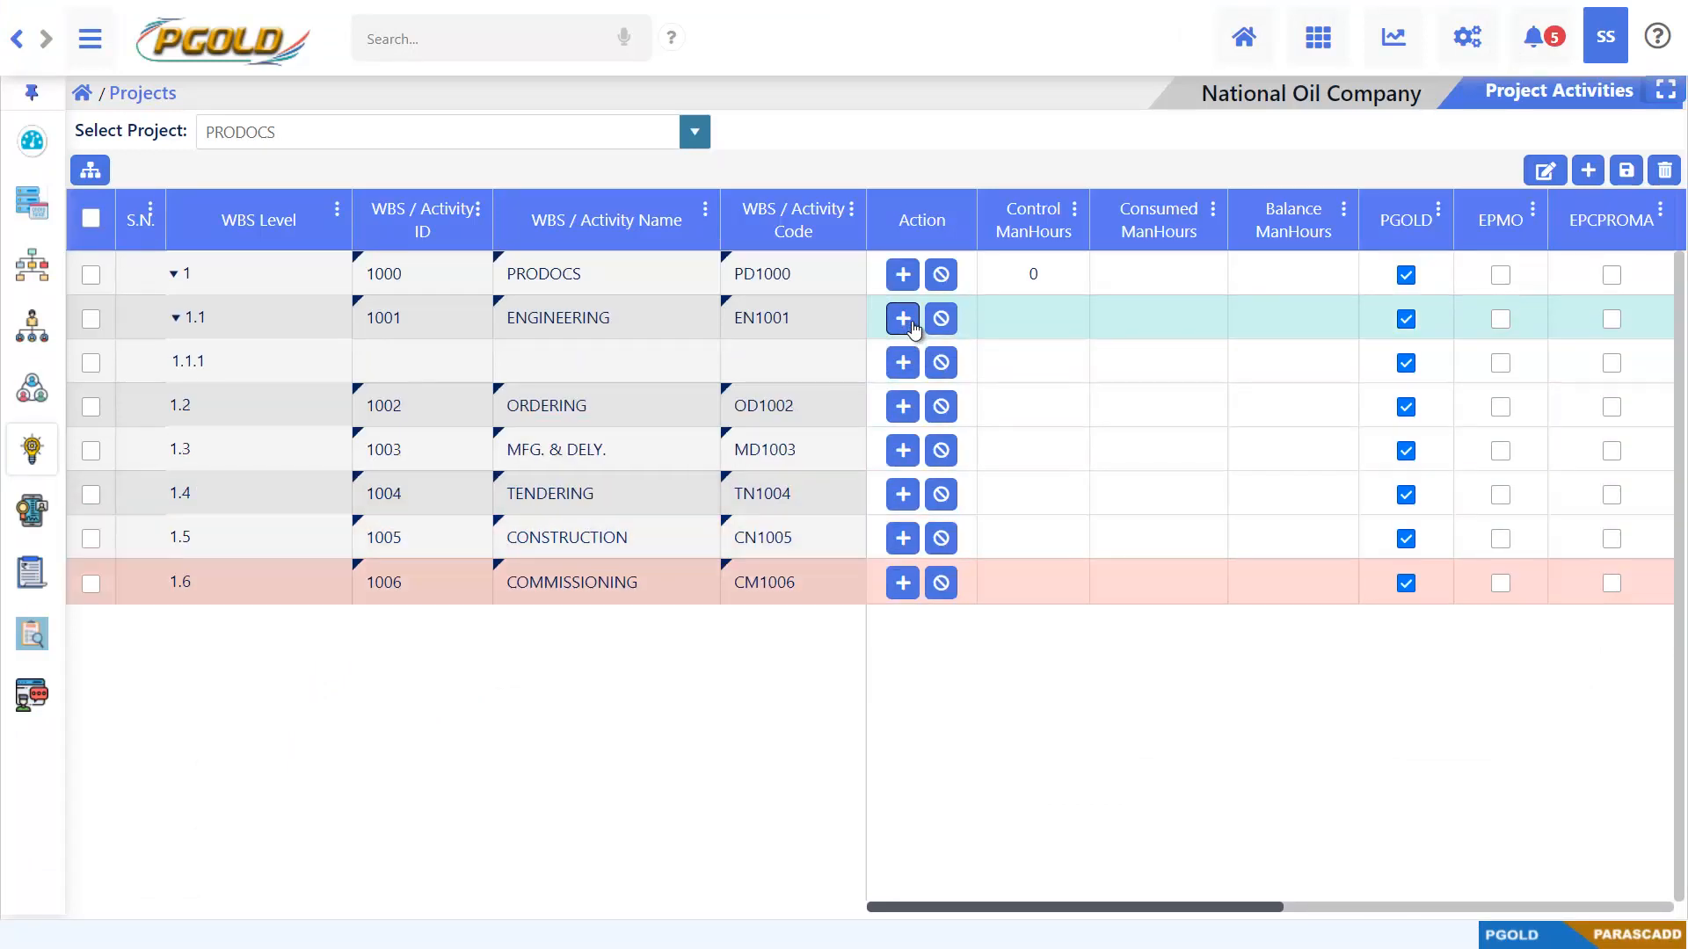
pyautogui.click(912, 325)
pyautogui.click(912, 325)
pyautogui.click(912, 325)
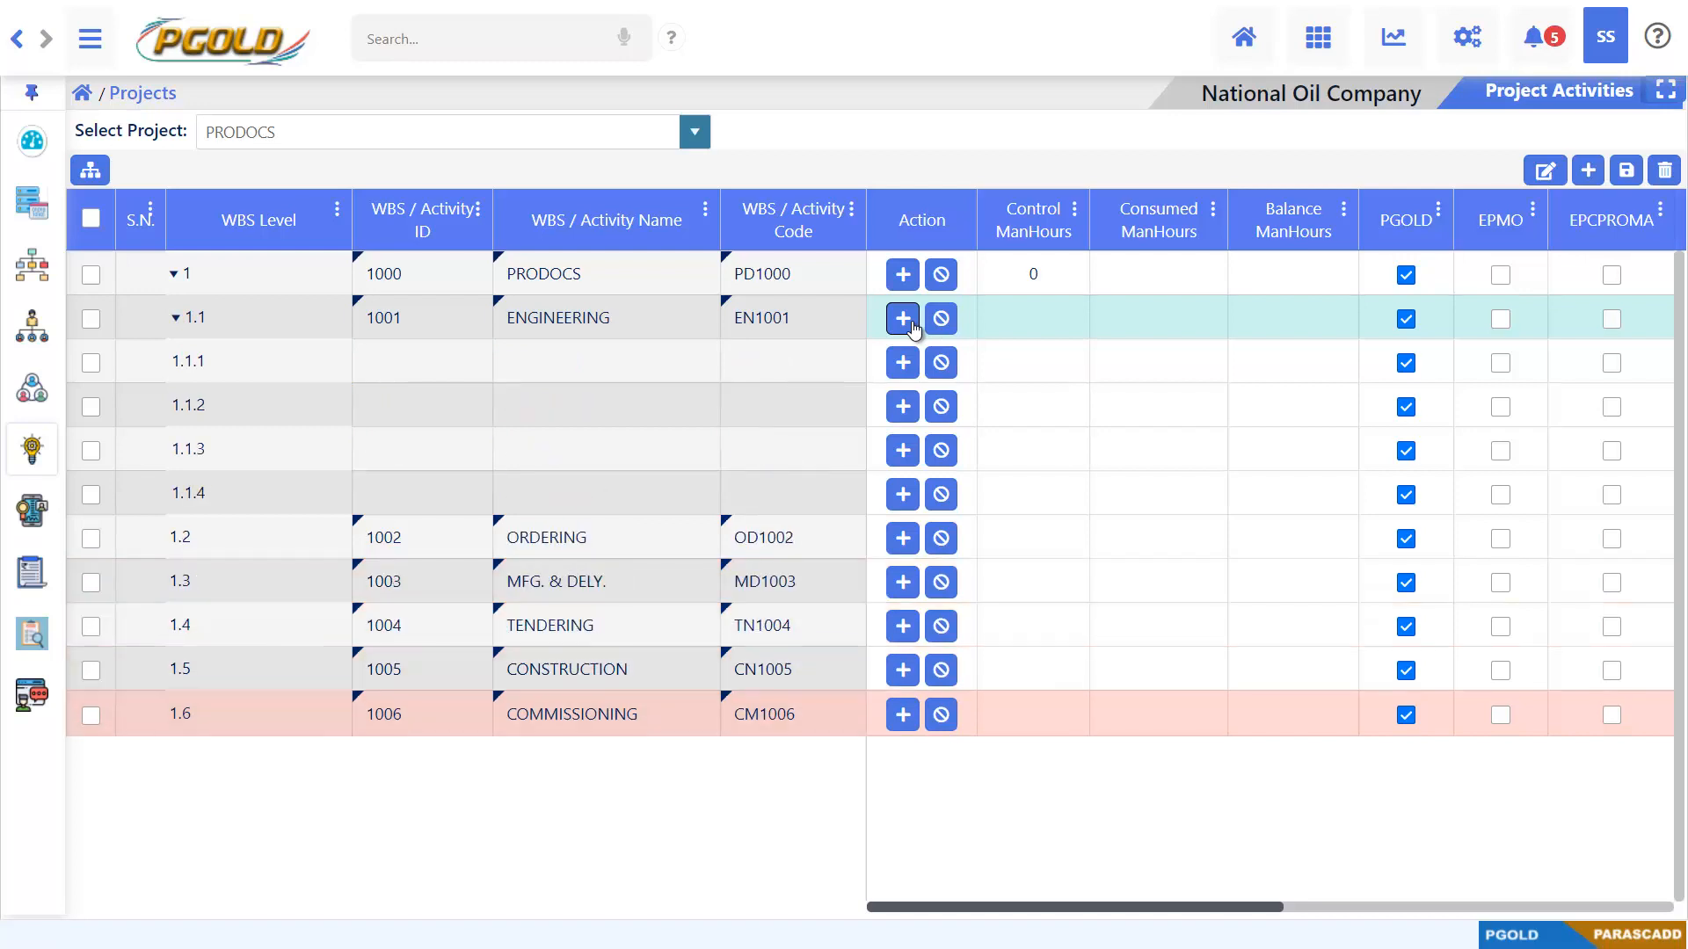
pyautogui.click(912, 325)
pyautogui.click(912, 326)
pyautogui.click(912, 326)
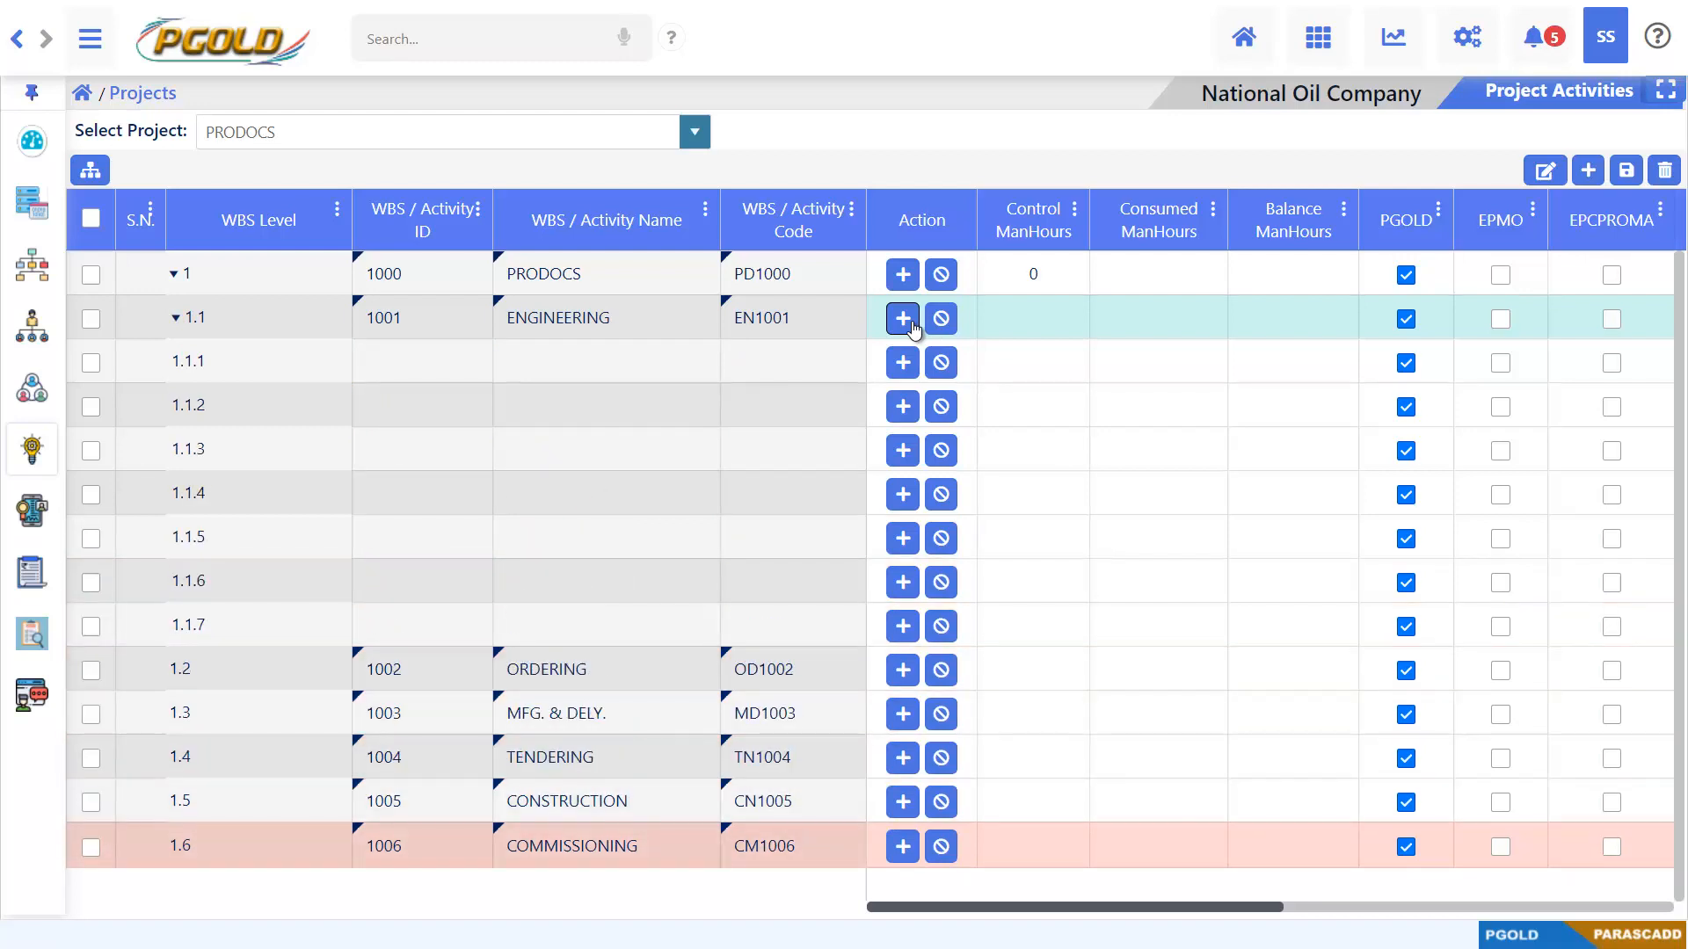
pyautogui.click(912, 325)
# Enter the IDs 1101, 1102, 1103 and 1104 for WBS rows 1.1.1 to 1.1.4
pyautogui.doubleClick(437, 353)
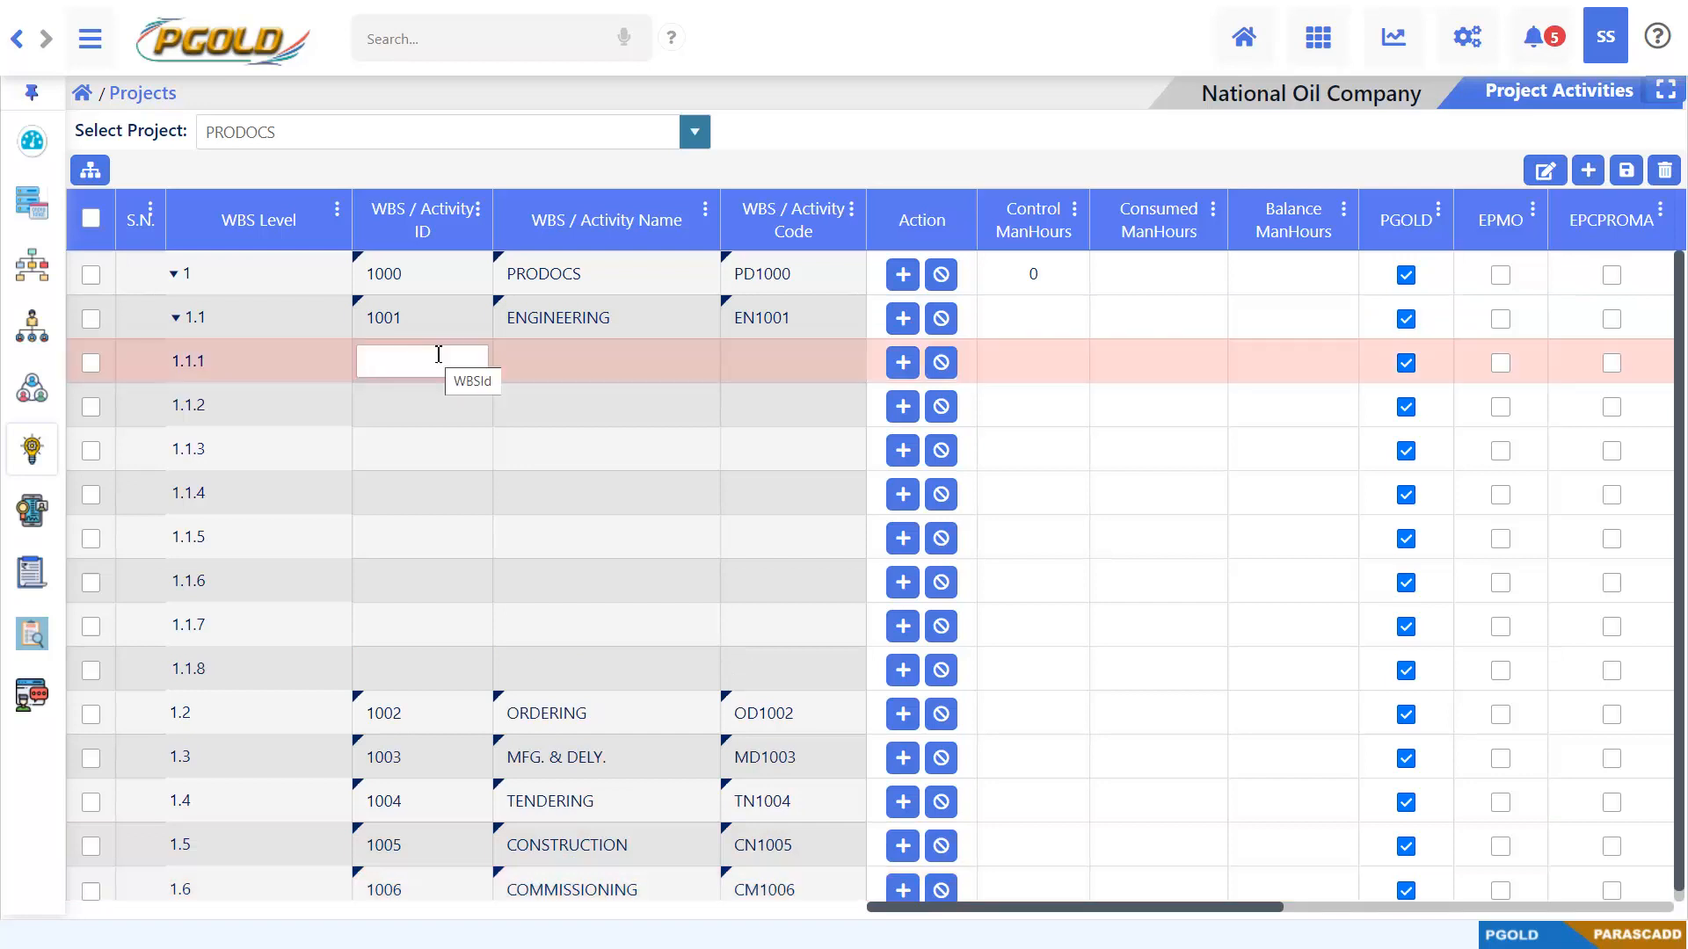
pyautogui.write('1101')
pyautogui.doubleClick(414, 406)
pyautogui.write('1102')
pyautogui.doubleClick(414, 447)
pyautogui.write('1103')
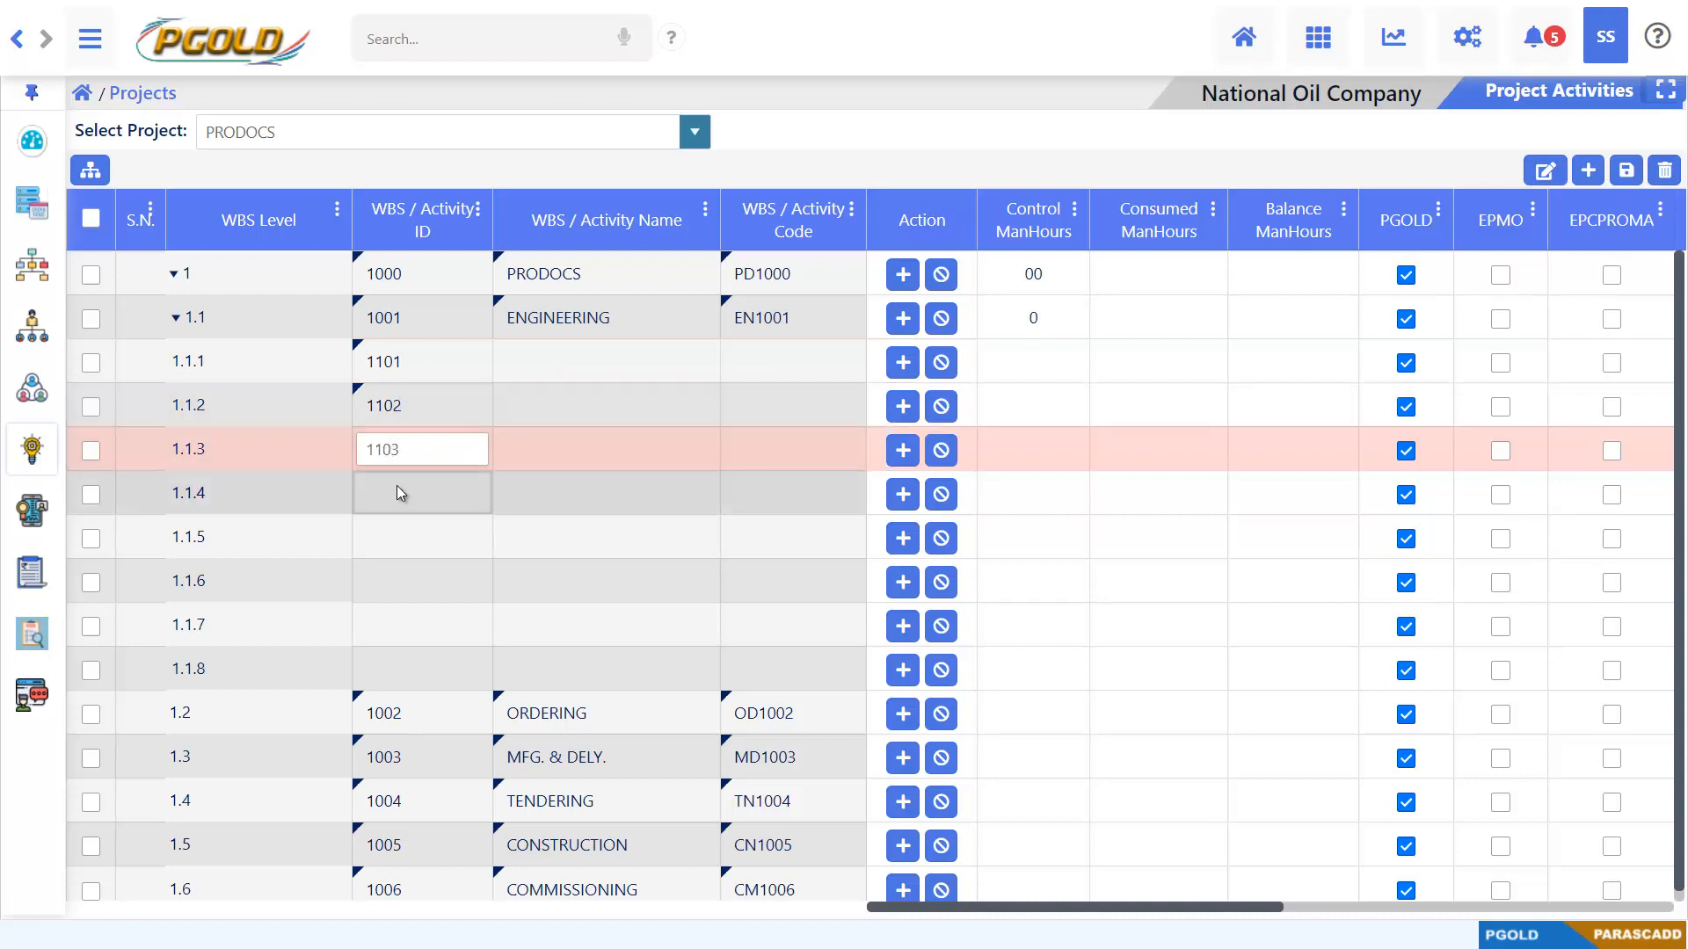
pyautogui.doubleClick(398, 492)
pyautogui.write('1104')
# Enter the IDs 1105, 1106, 1107 and 1108 for WBS rows 1.1.5 to 1.1.8
pyautogui.doubleClick(404, 534)
pyautogui.write('10')
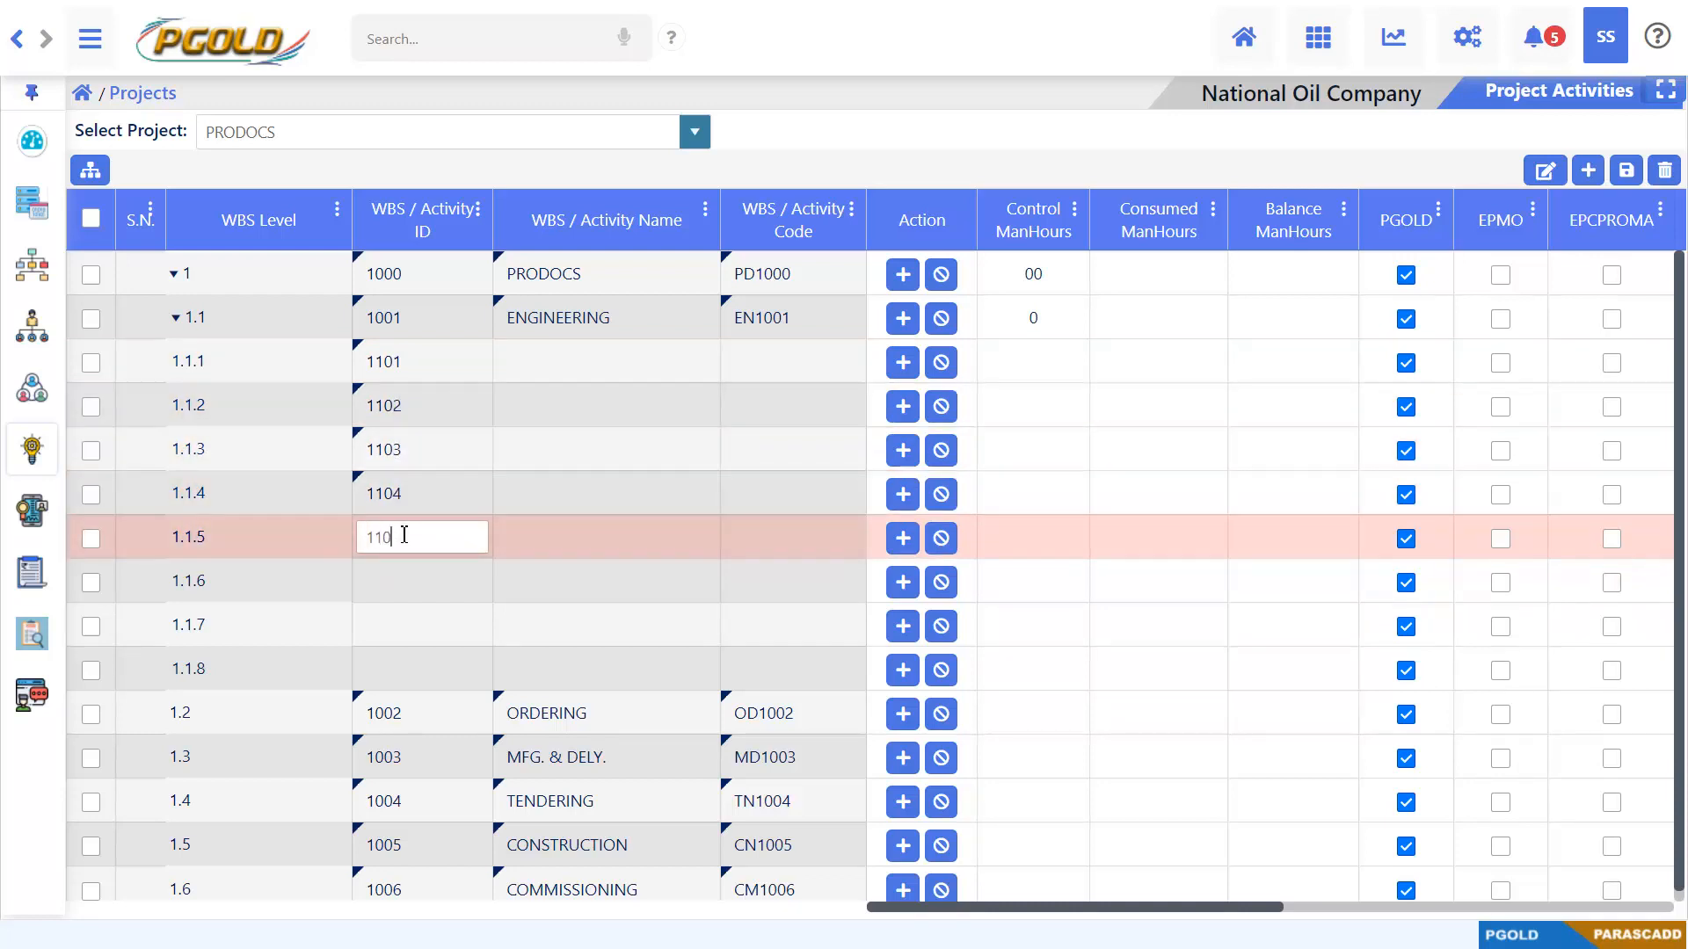
pyautogui.write('055')
pyautogui.doubleClick(402, 576)
pyautogui.write('1106')
pyautogui.doubleClick(405, 624)
pyautogui.write('1107')
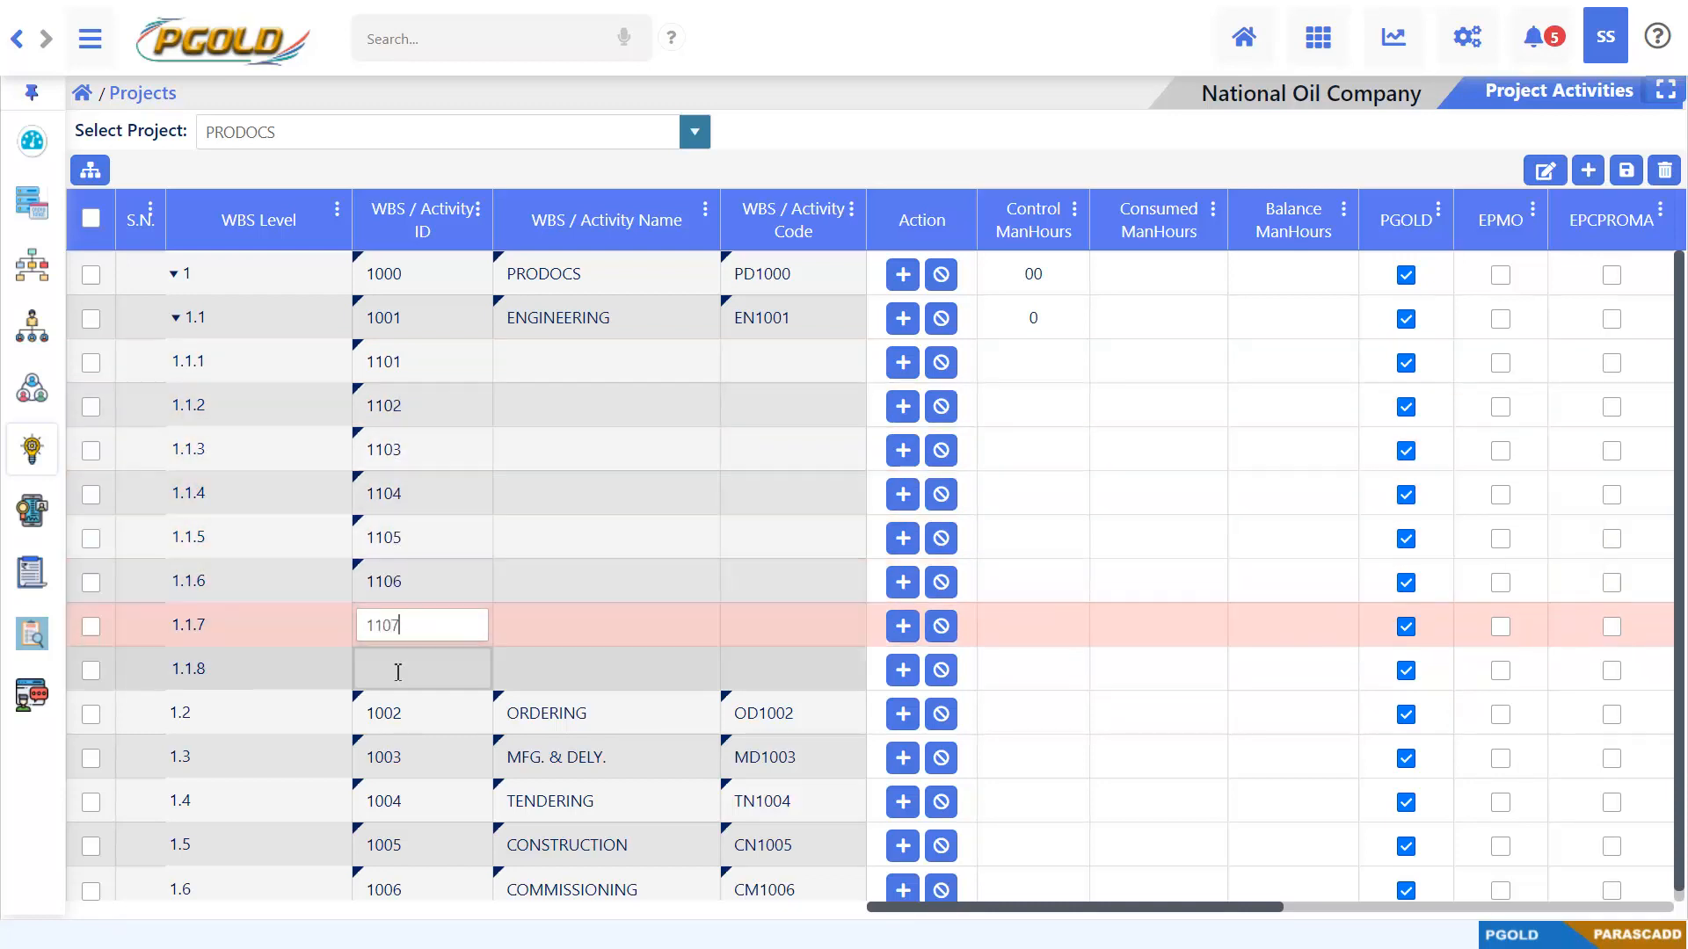
pyautogui.doubleClick(397, 673)
pyautogui.write('1108')
# Name WBS rows 1.1.1 to 1.1.4 PROCESS, CIVIL, STRUCTURAL and MECHANICAL
pyautogui.doubleClick(596, 356)
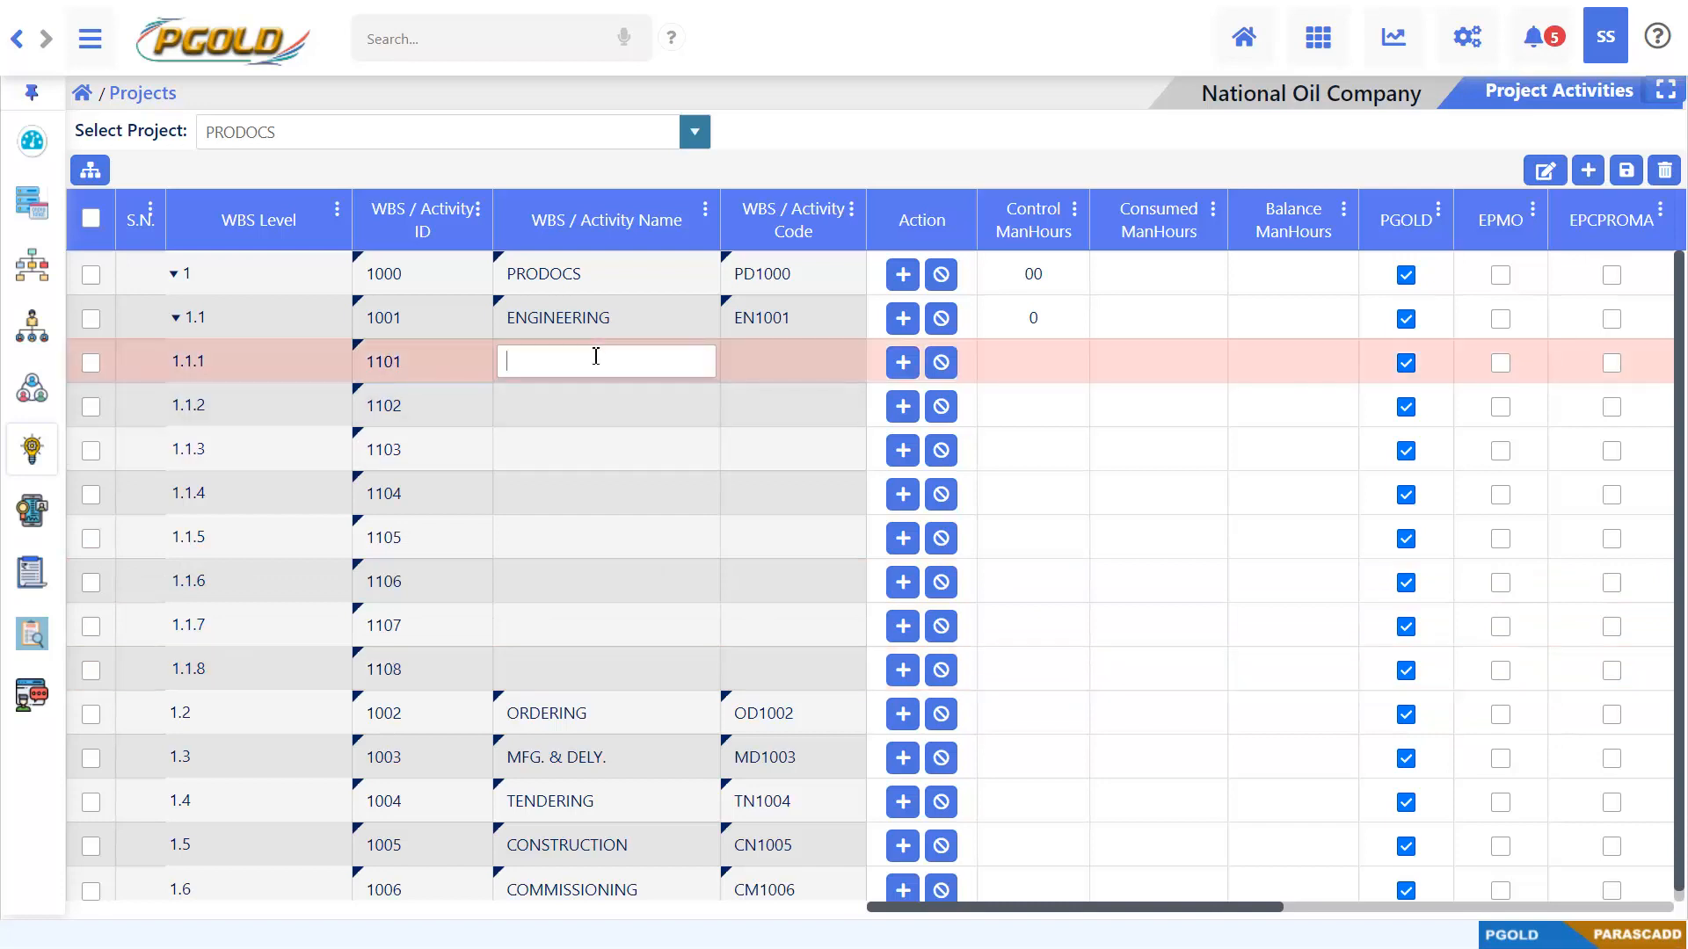
pyautogui.write('PROCESS')
pyautogui.doubleClick(600, 406)
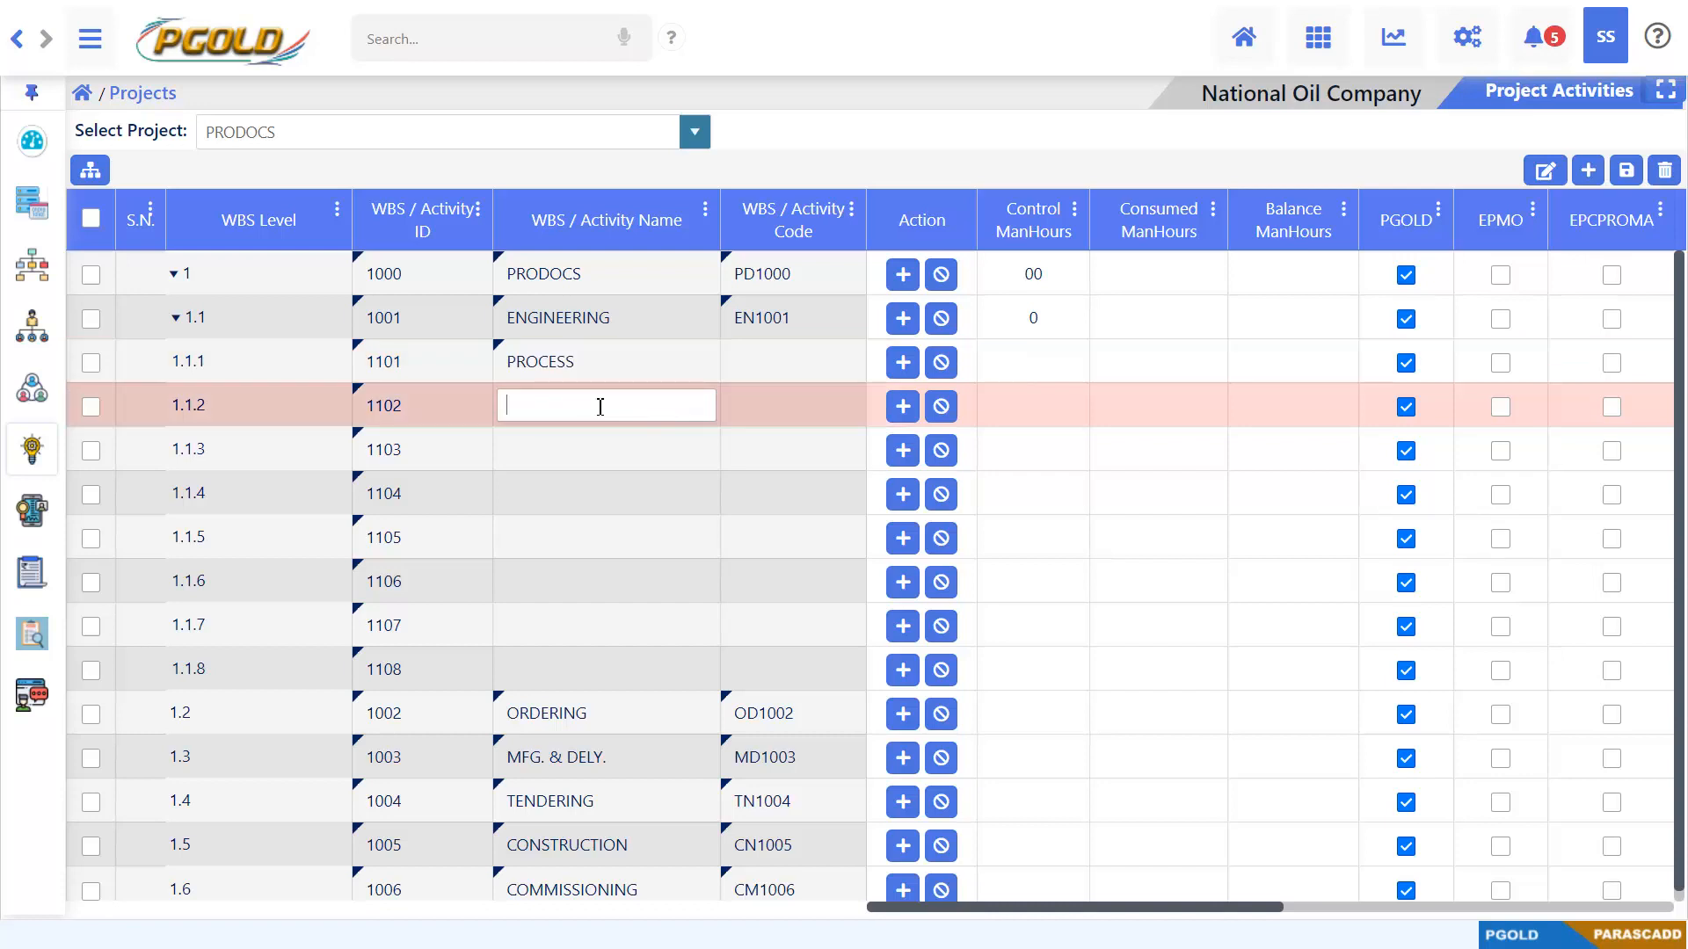
pyautogui.write('CIVIL')
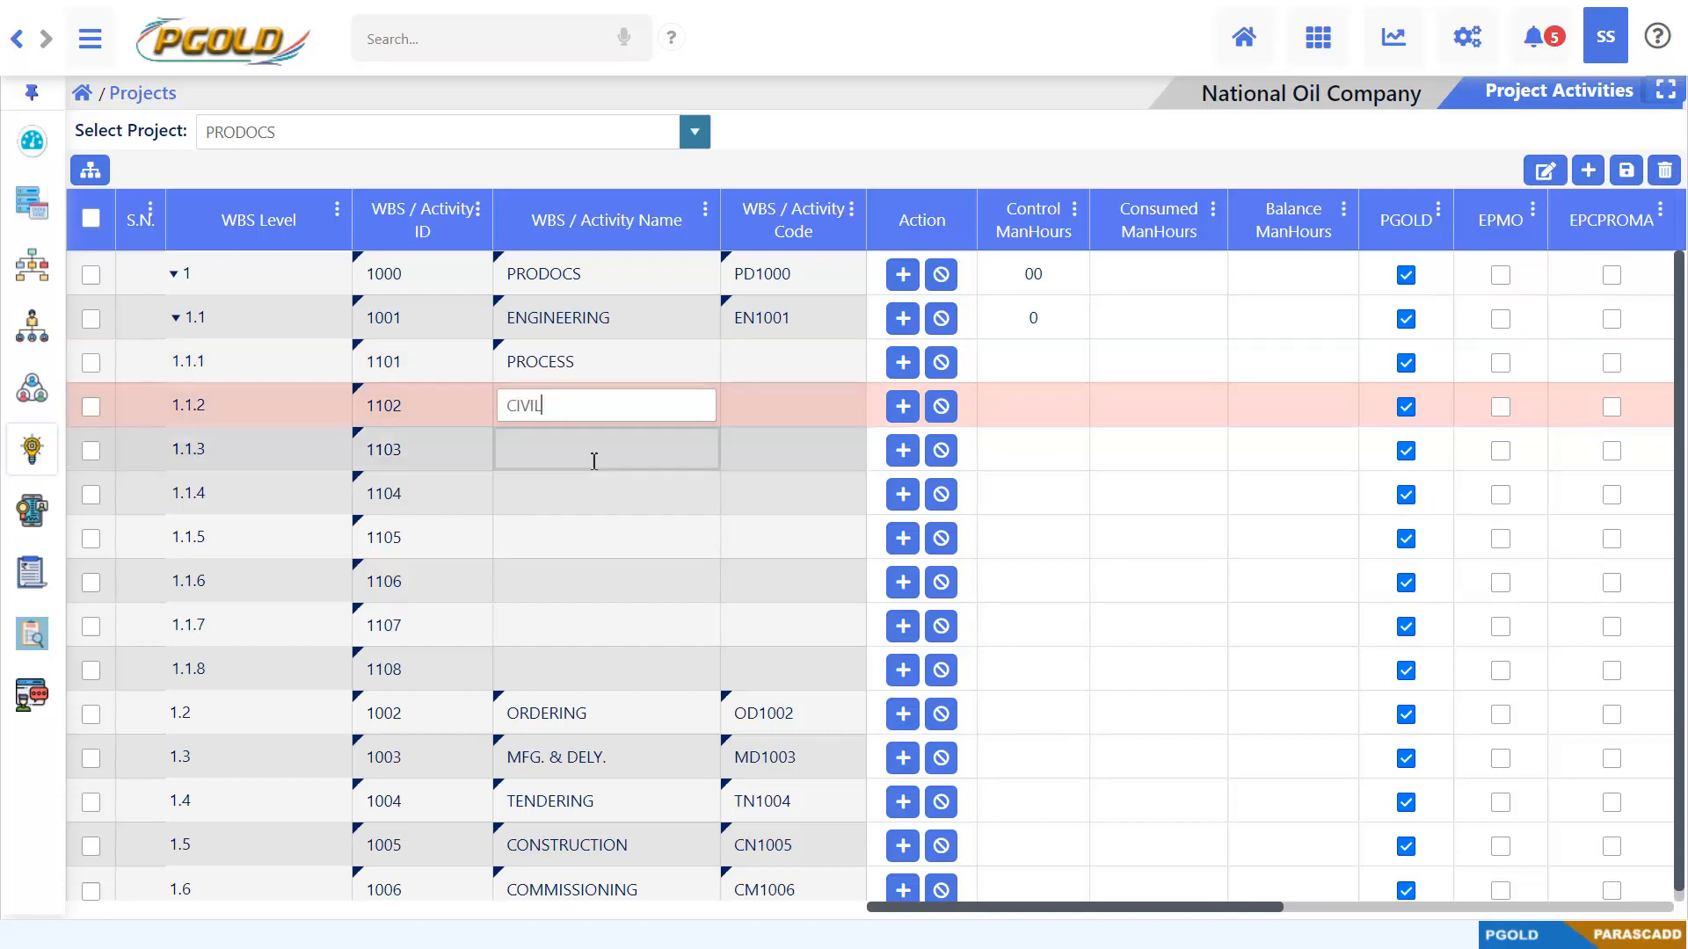
pyautogui.doubleClick(591, 453)
pyautogui.write('STRUCTURAL')
pyautogui.doubleClick(585, 493)
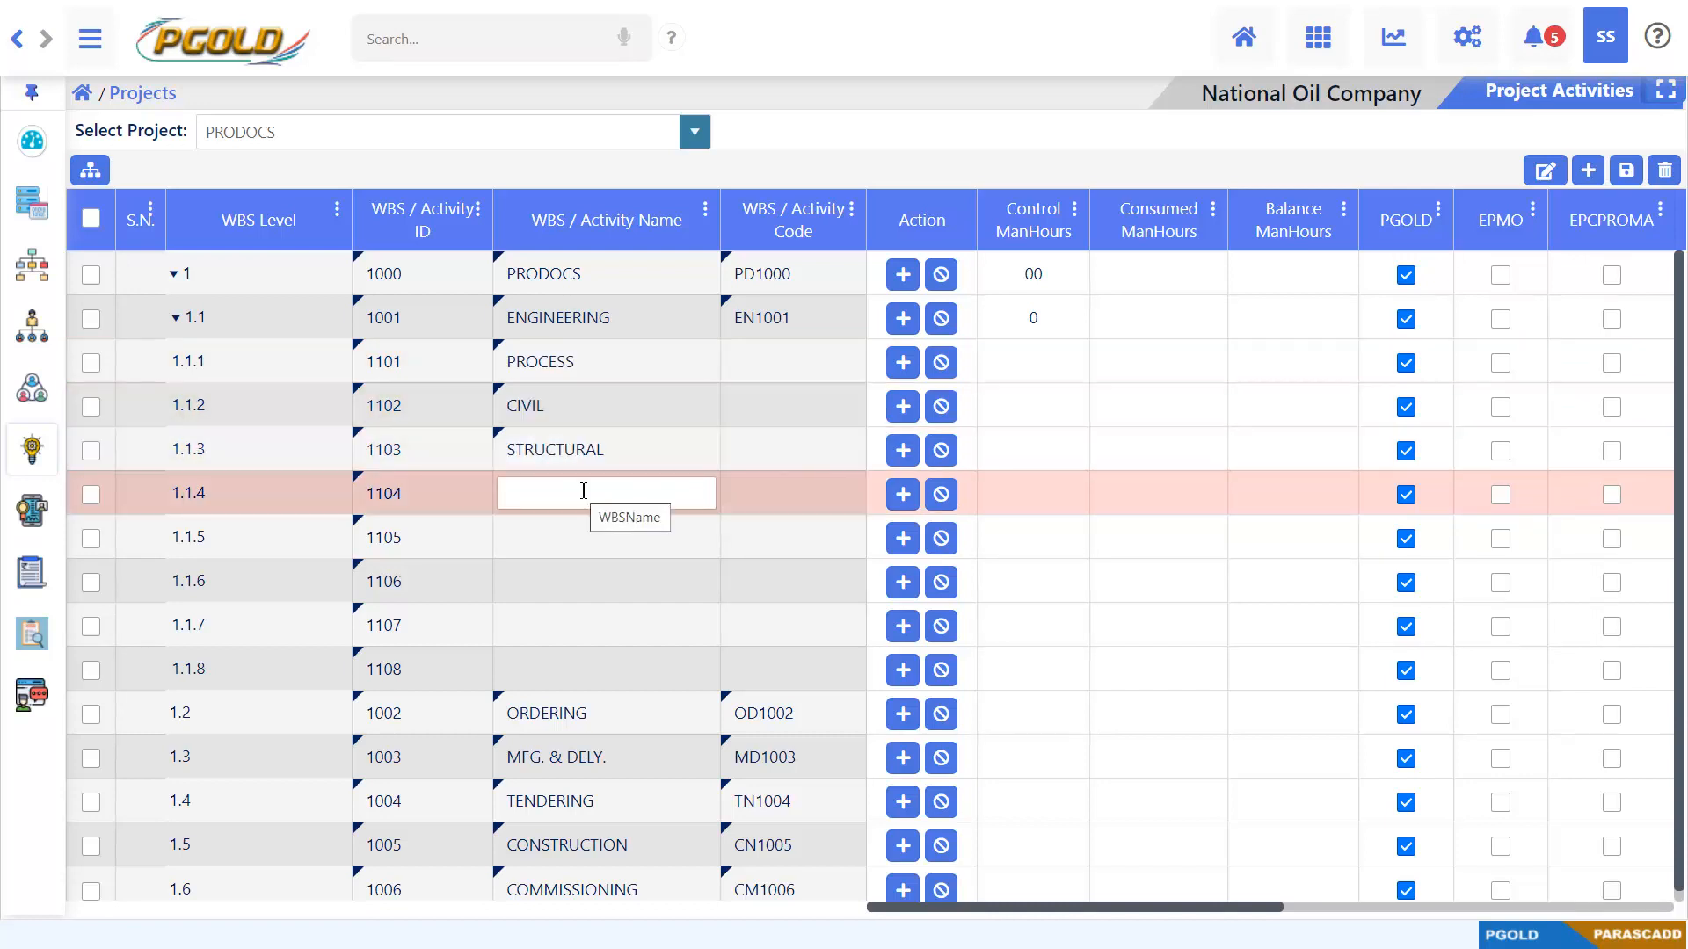
pyautogui.write('MECHANICAL')
# Name WBS rows 1.1.5 to 1.1.8 PIPING, ELECTRICAL, INSTRUMENTATION and PIPELINE
pyautogui.doubleClick(577, 538)
pyautogui.write('PIPING')
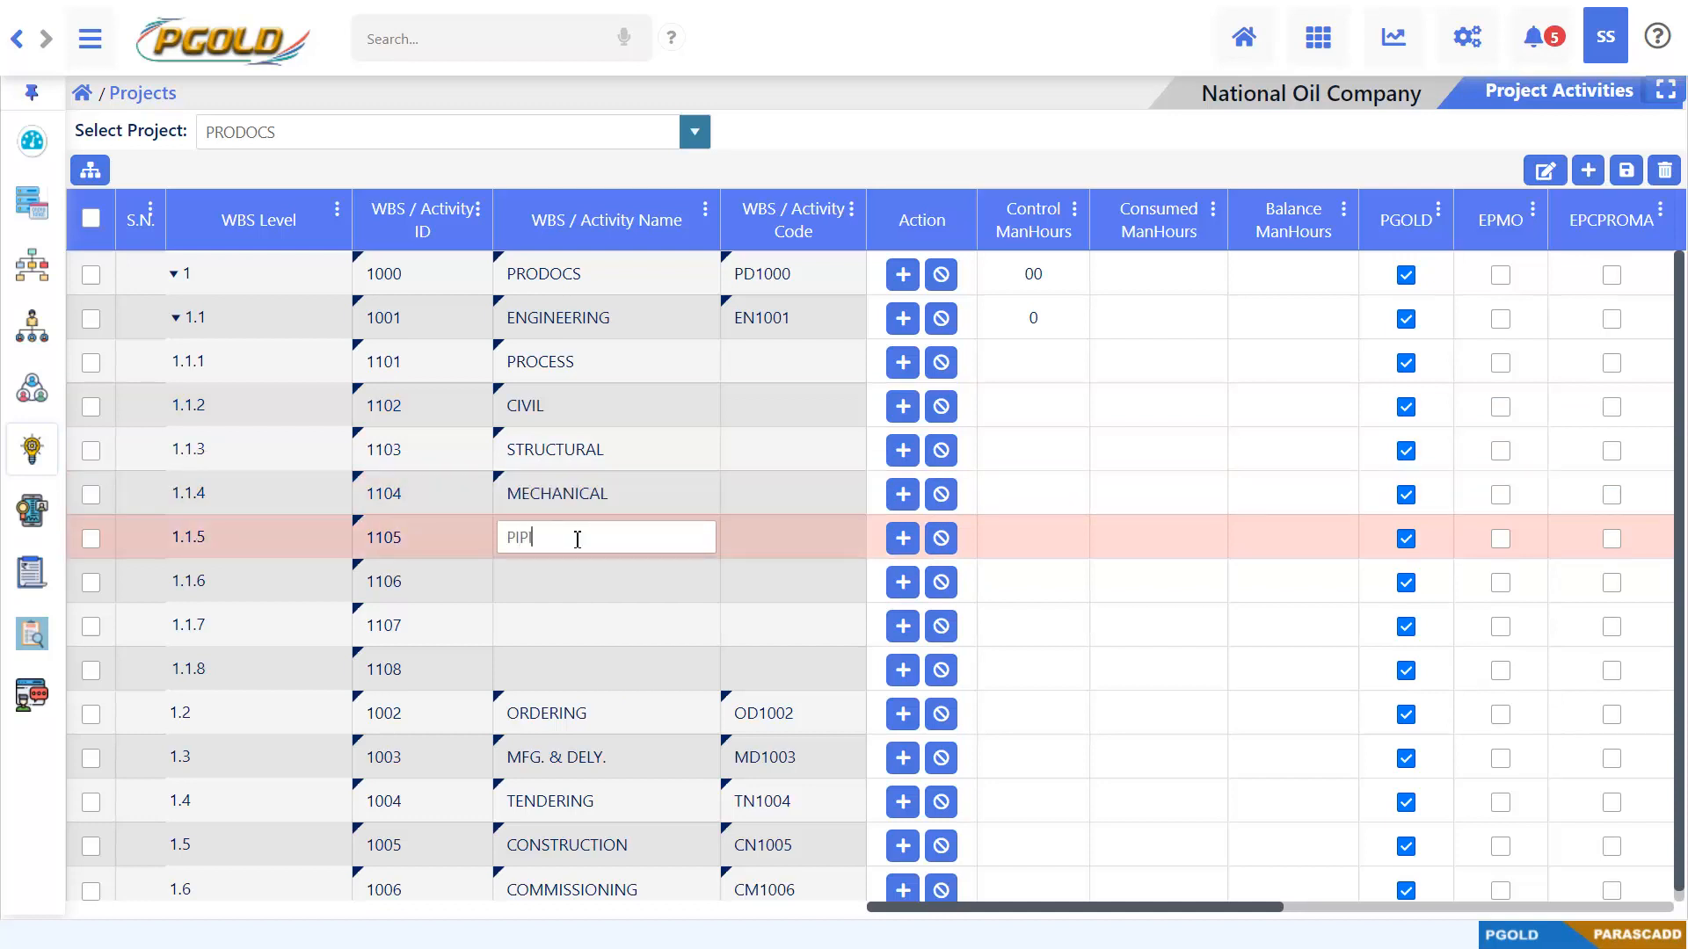
pyautogui.doubleClick(576, 581)
pyautogui.write('ELECTRICAL')
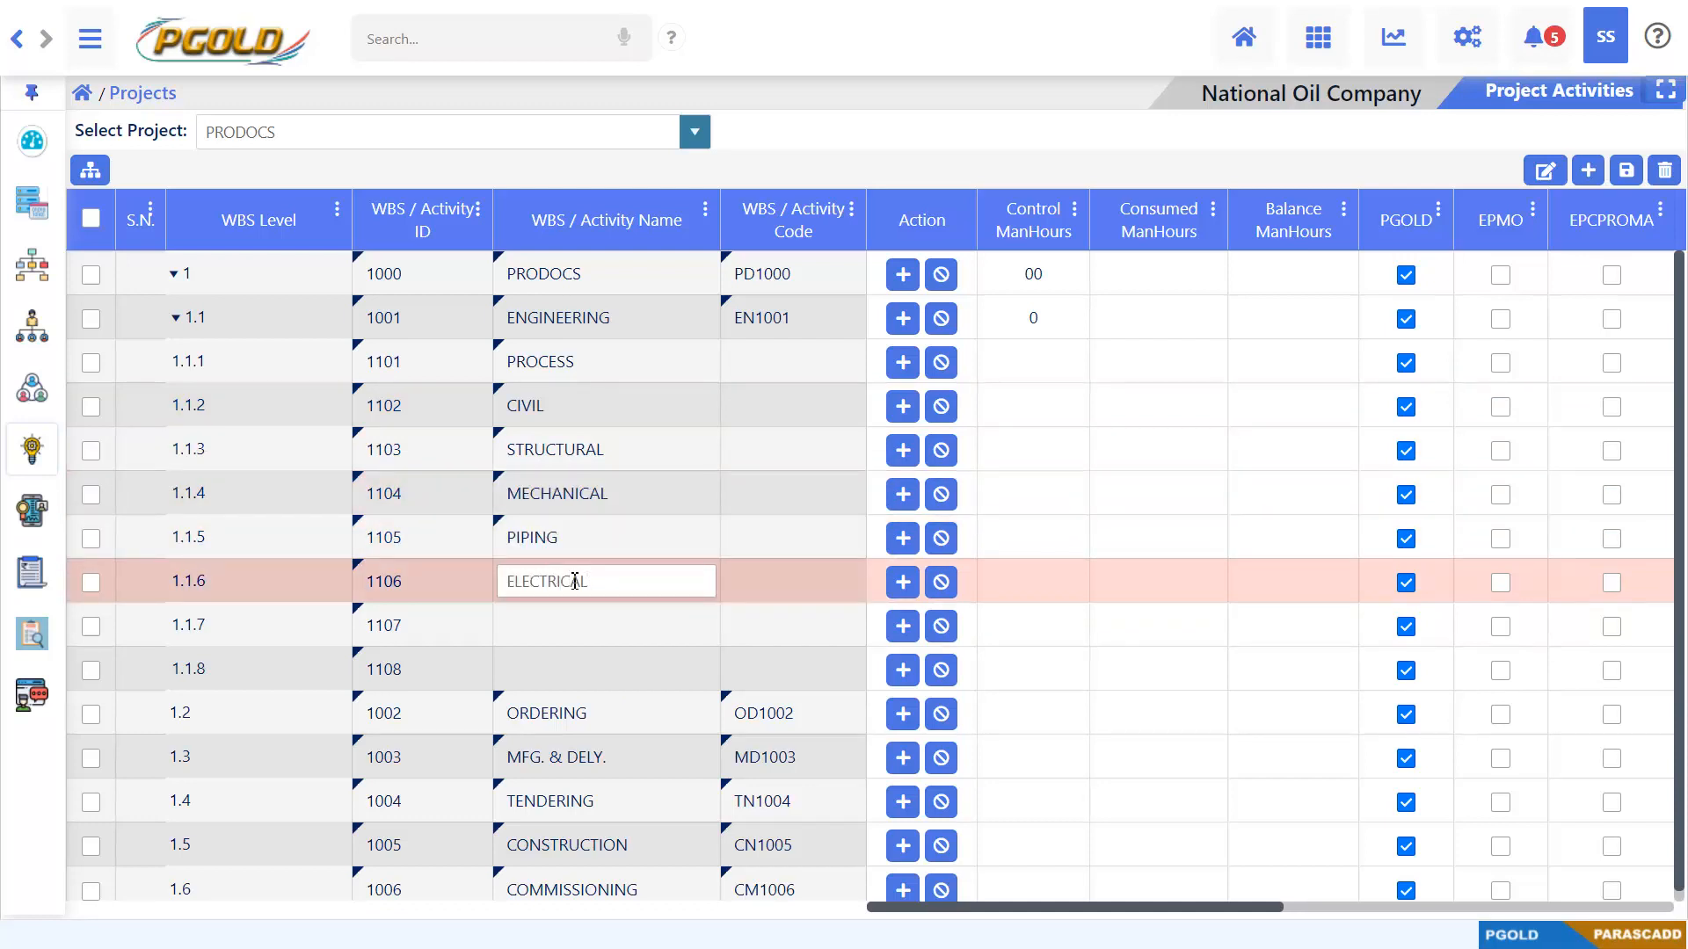
pyautogui.doubleClick(570, 624)
pyautogui.write('INSTRUMENTATION')
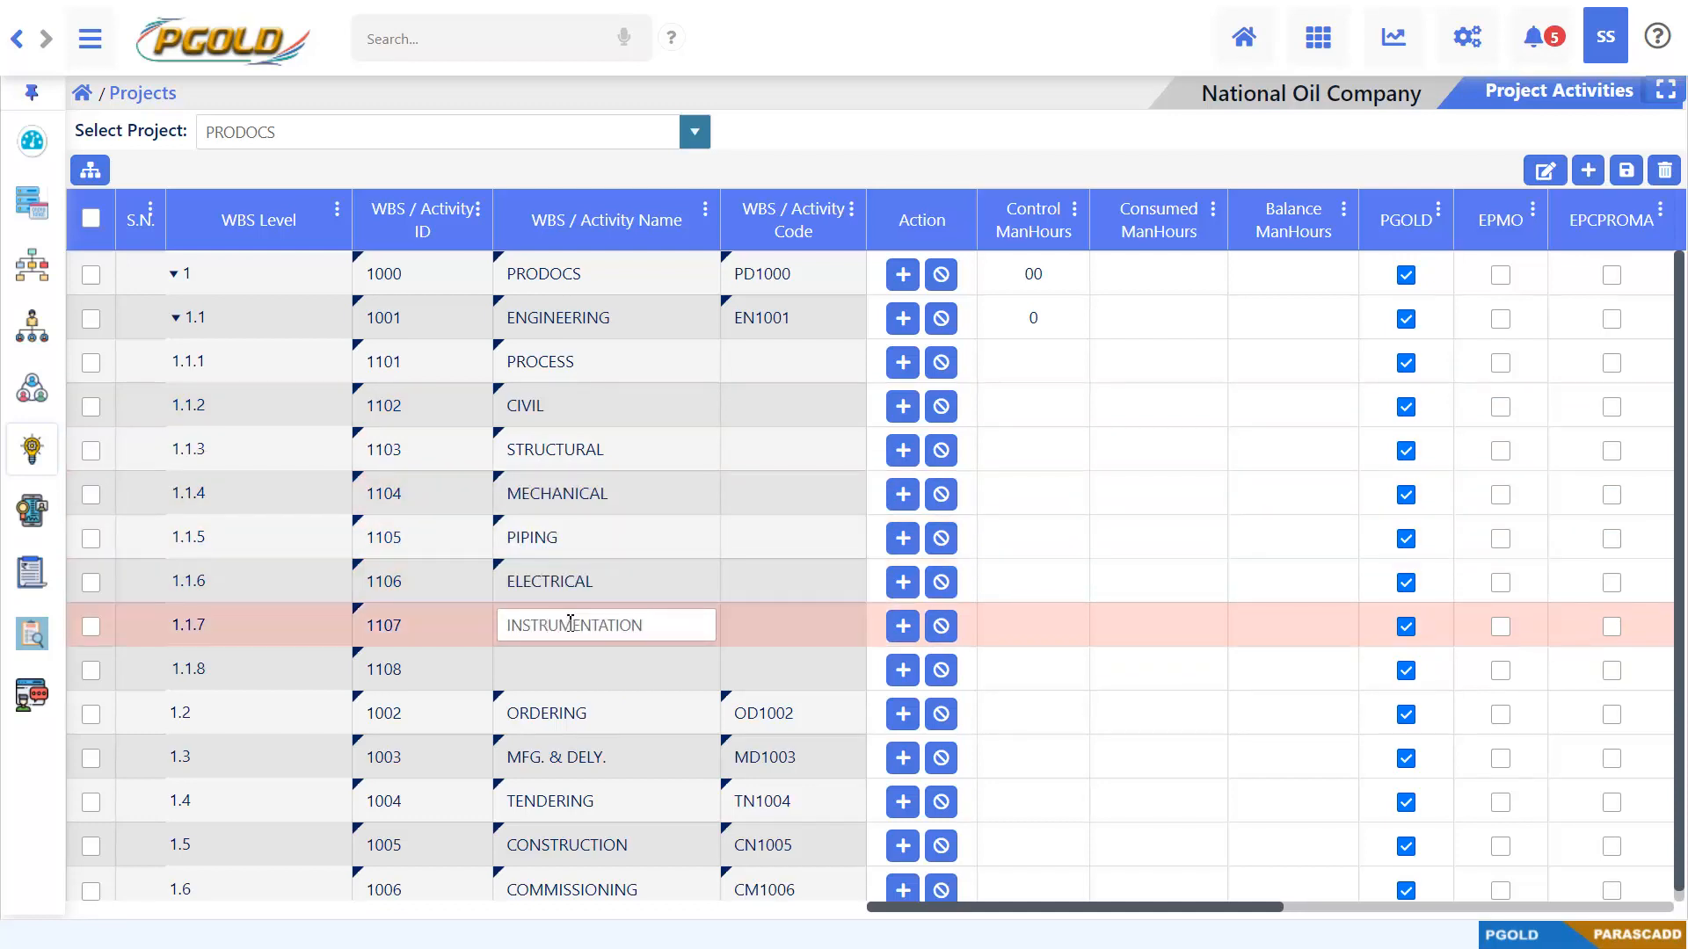
pyautogui.doubleClick(629, 668)
pyautogui.write('PIPELINE')
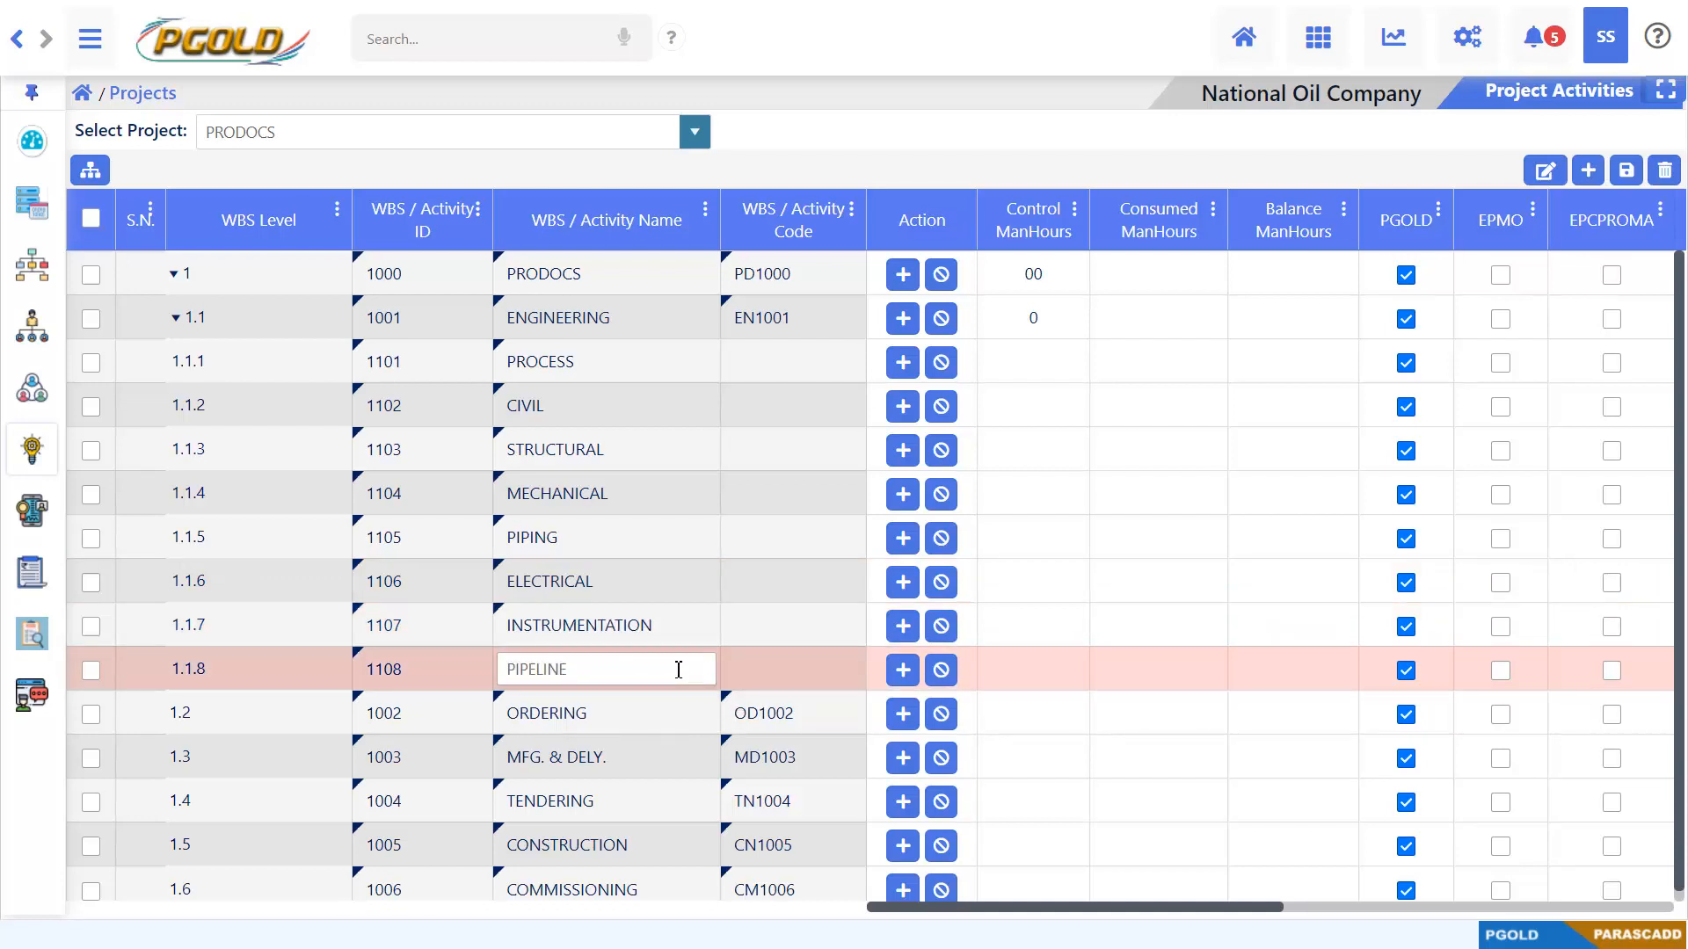
# Enter the codes PR1101, CV1102, ST1103 and ME1104 for WBS rows 1.1.1 to 1.1.4
pyautogui.doubleClick(809, 364)
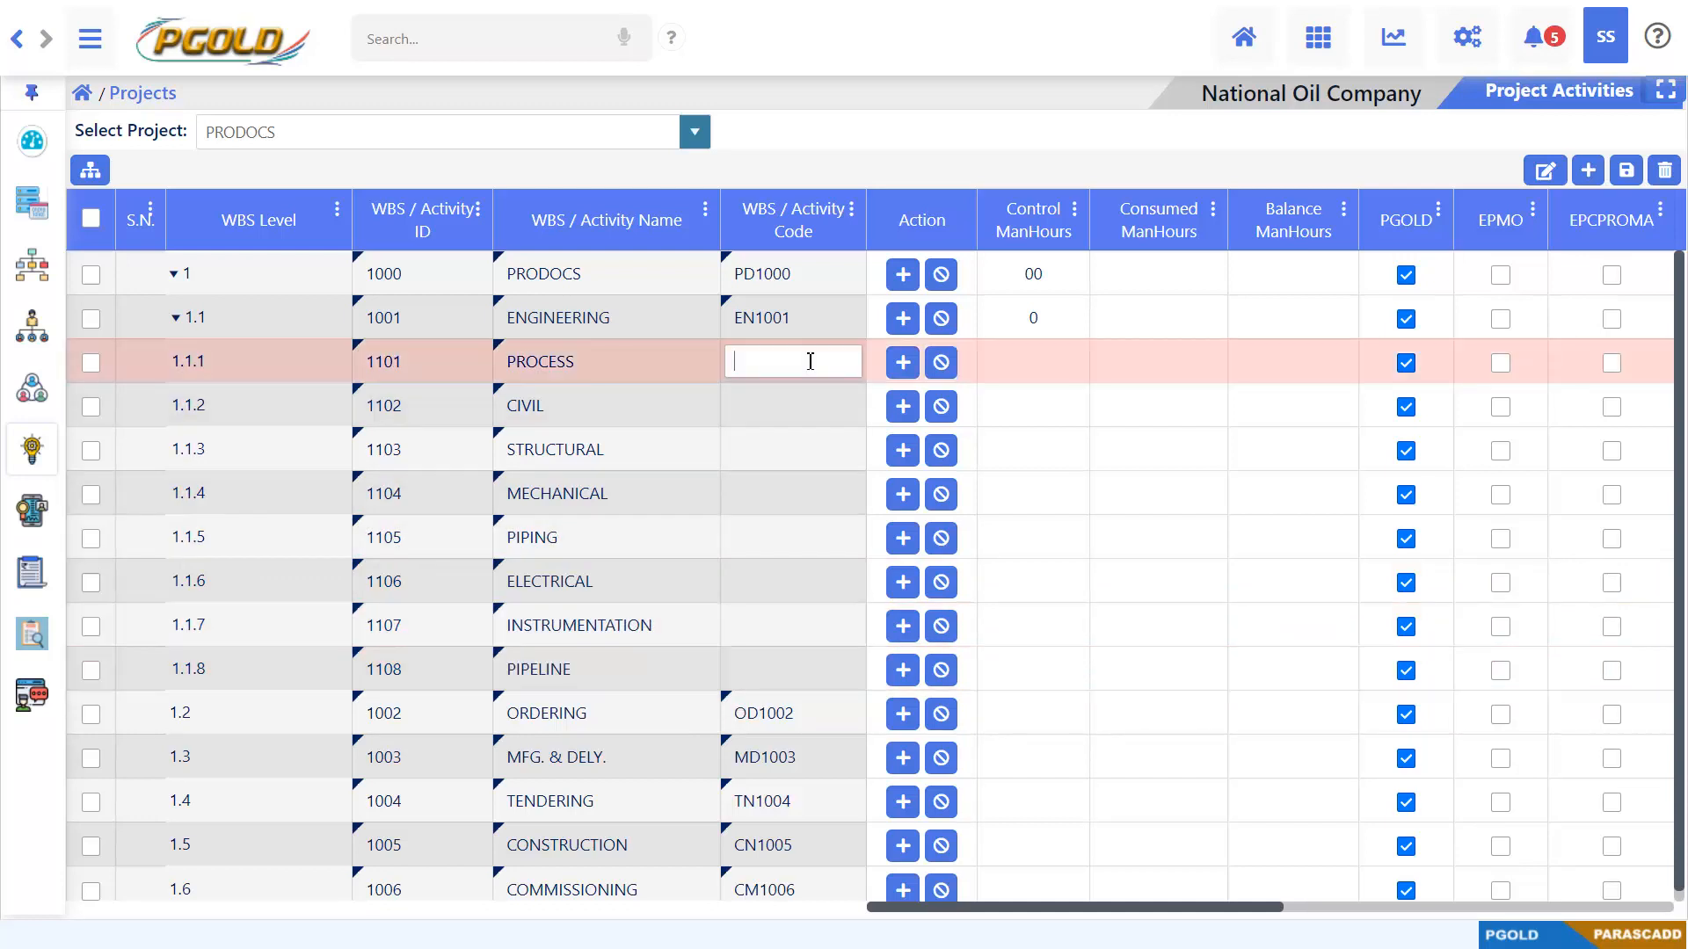
pyautogui.write('PR1101')
pyautogui.doubleClick(798, 407)
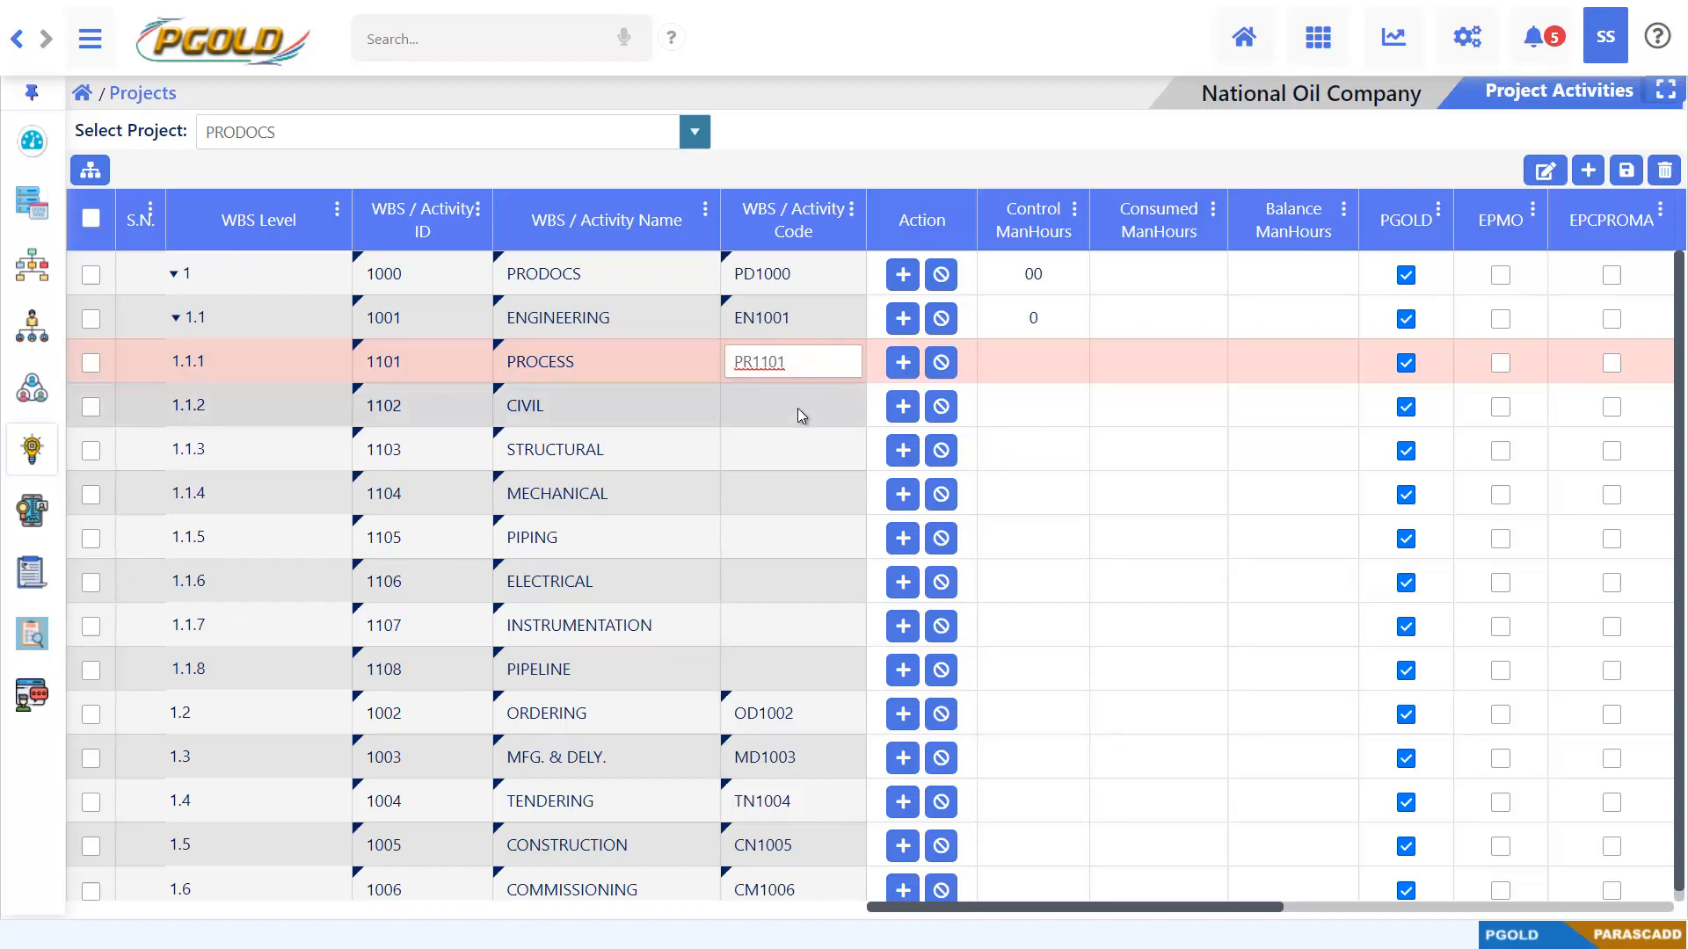
pyautogui.write('CV1102')
pyautogui.doubleClick(790, 444)
pyautogui.write('ST1103')
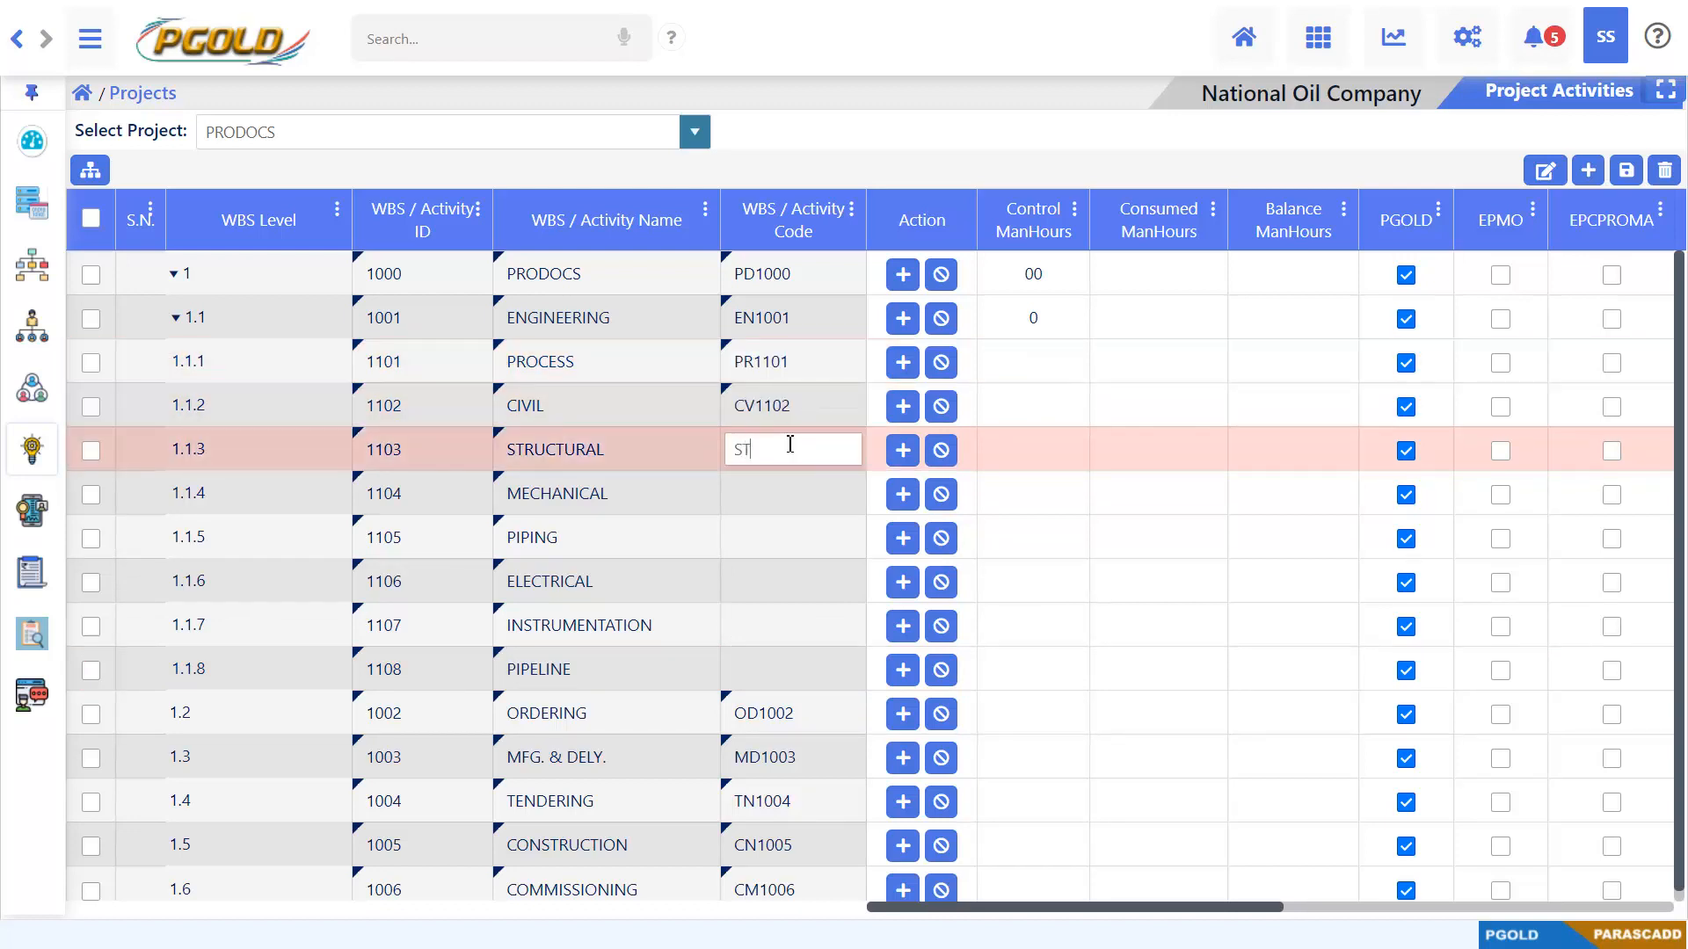
pyautogui.doubleClick(789, 488)
pyautogui.write('ME1104')
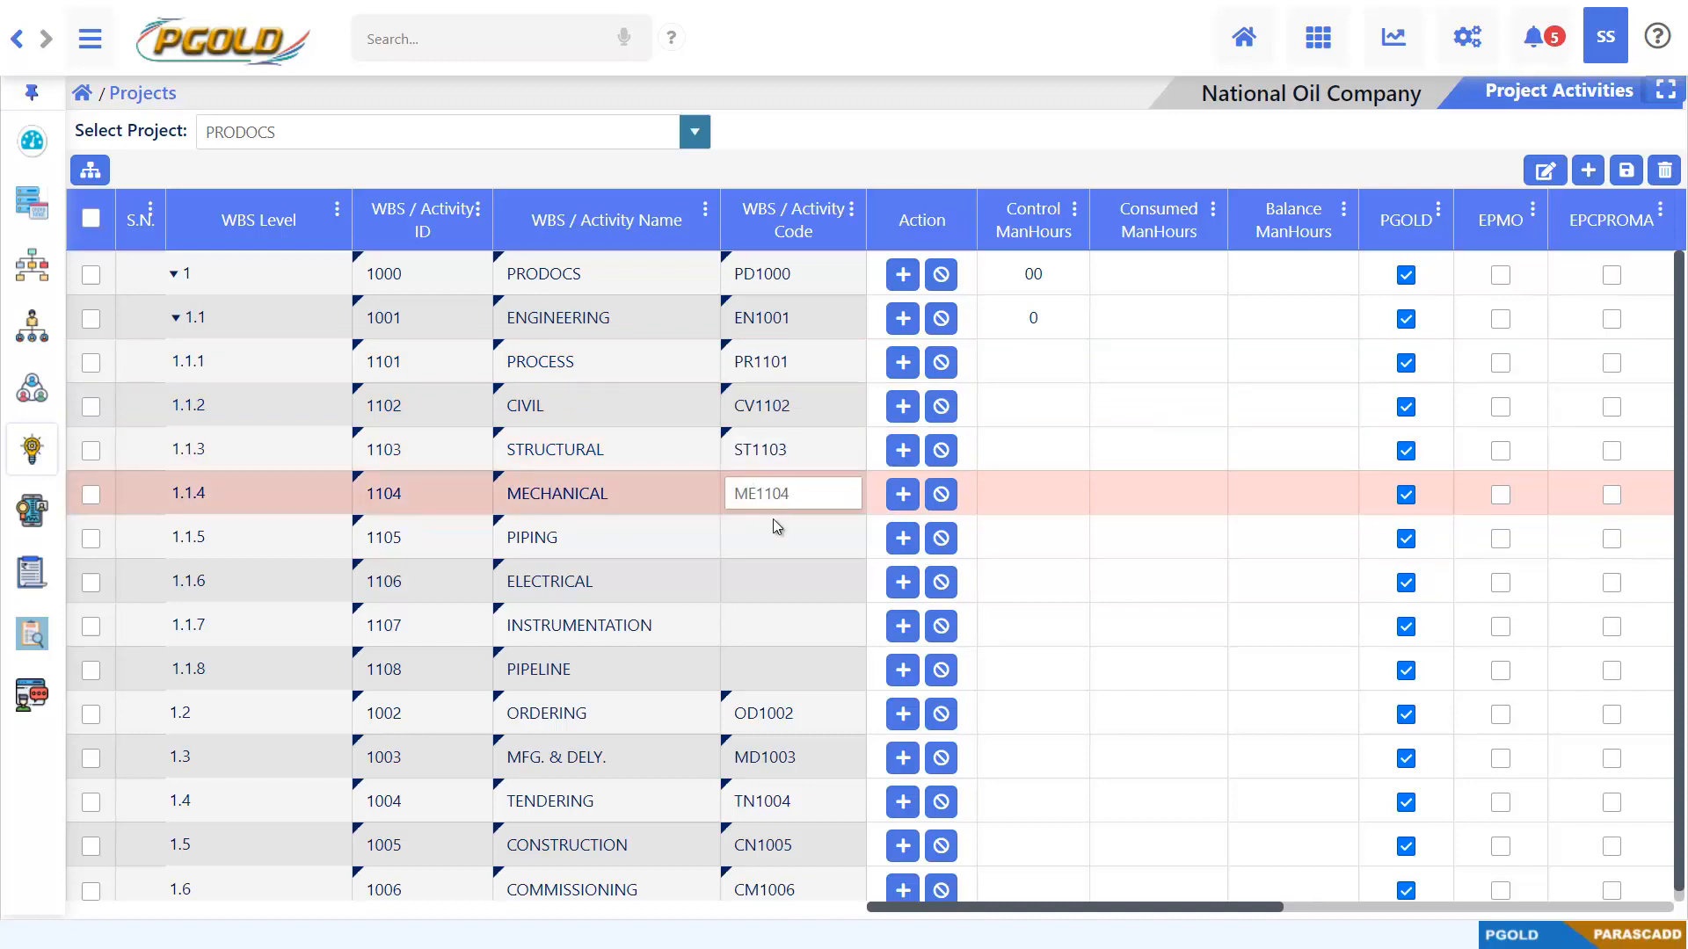
# Enter the codes PI1105, EL1106, IN1107 and PP1108 for WBS rows 1.1.5 to 1.1.8
pyautogui.doubleClick(775, 536)
pyautogui.write('PP')
pyautogui.write('1105')
pyautogui.doubleClick(770, 579)
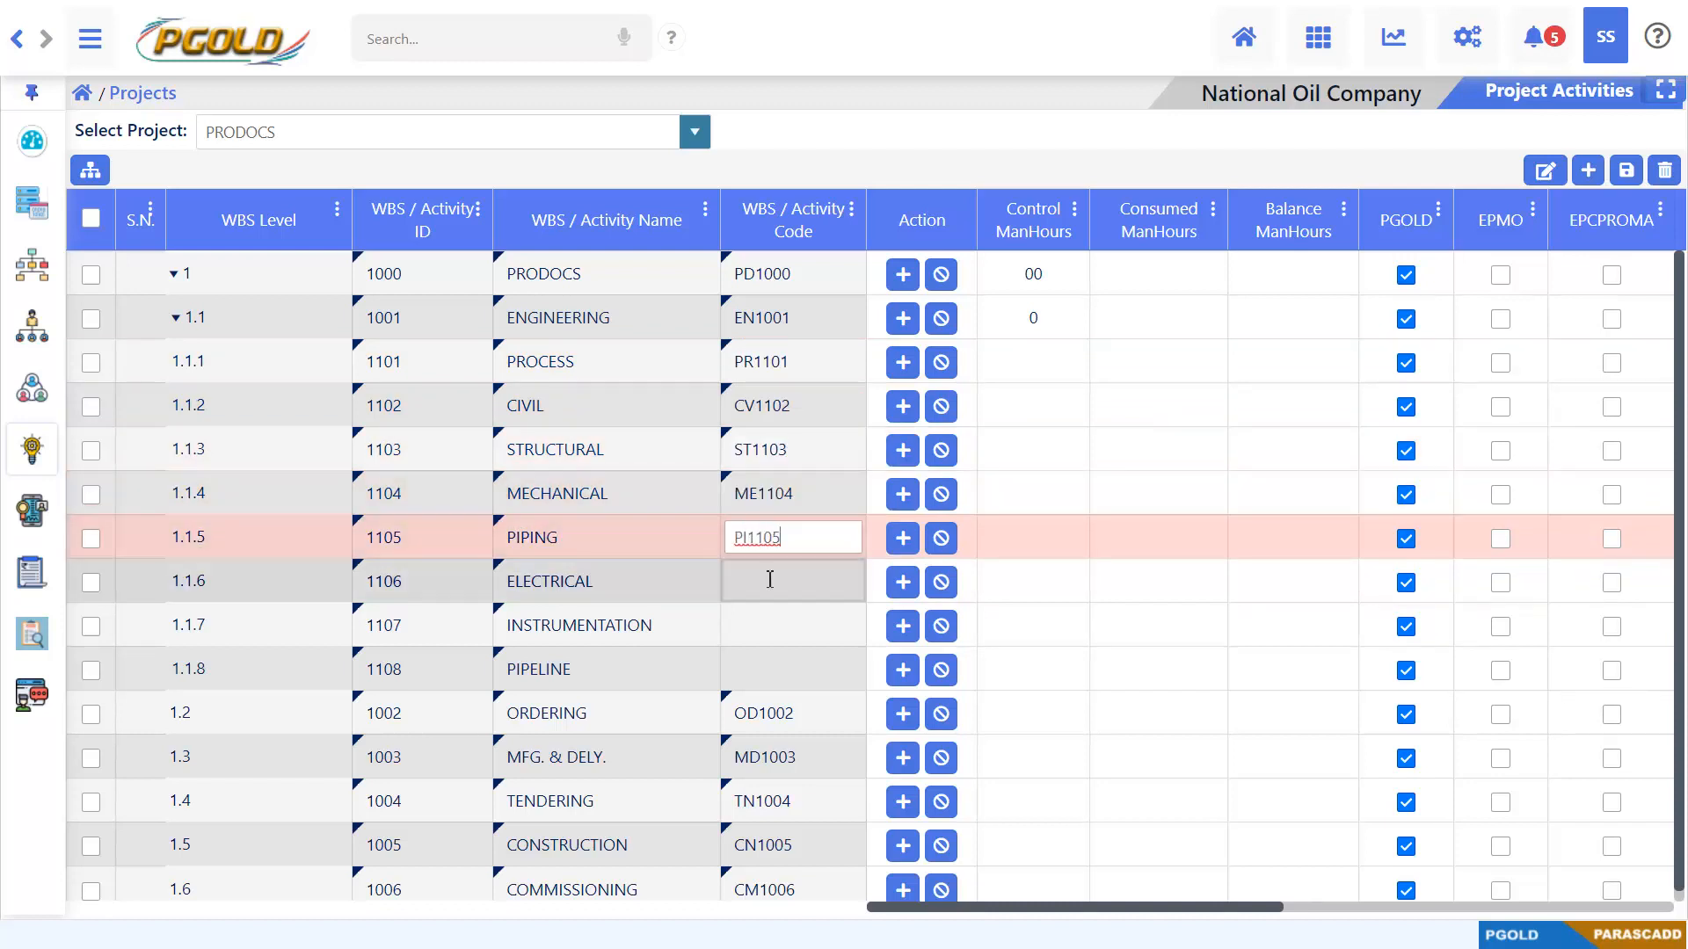
pyautogui.write('EL1106')
pyautogui.doubleClick(769, 626)
pyautogui.write('IN1107')
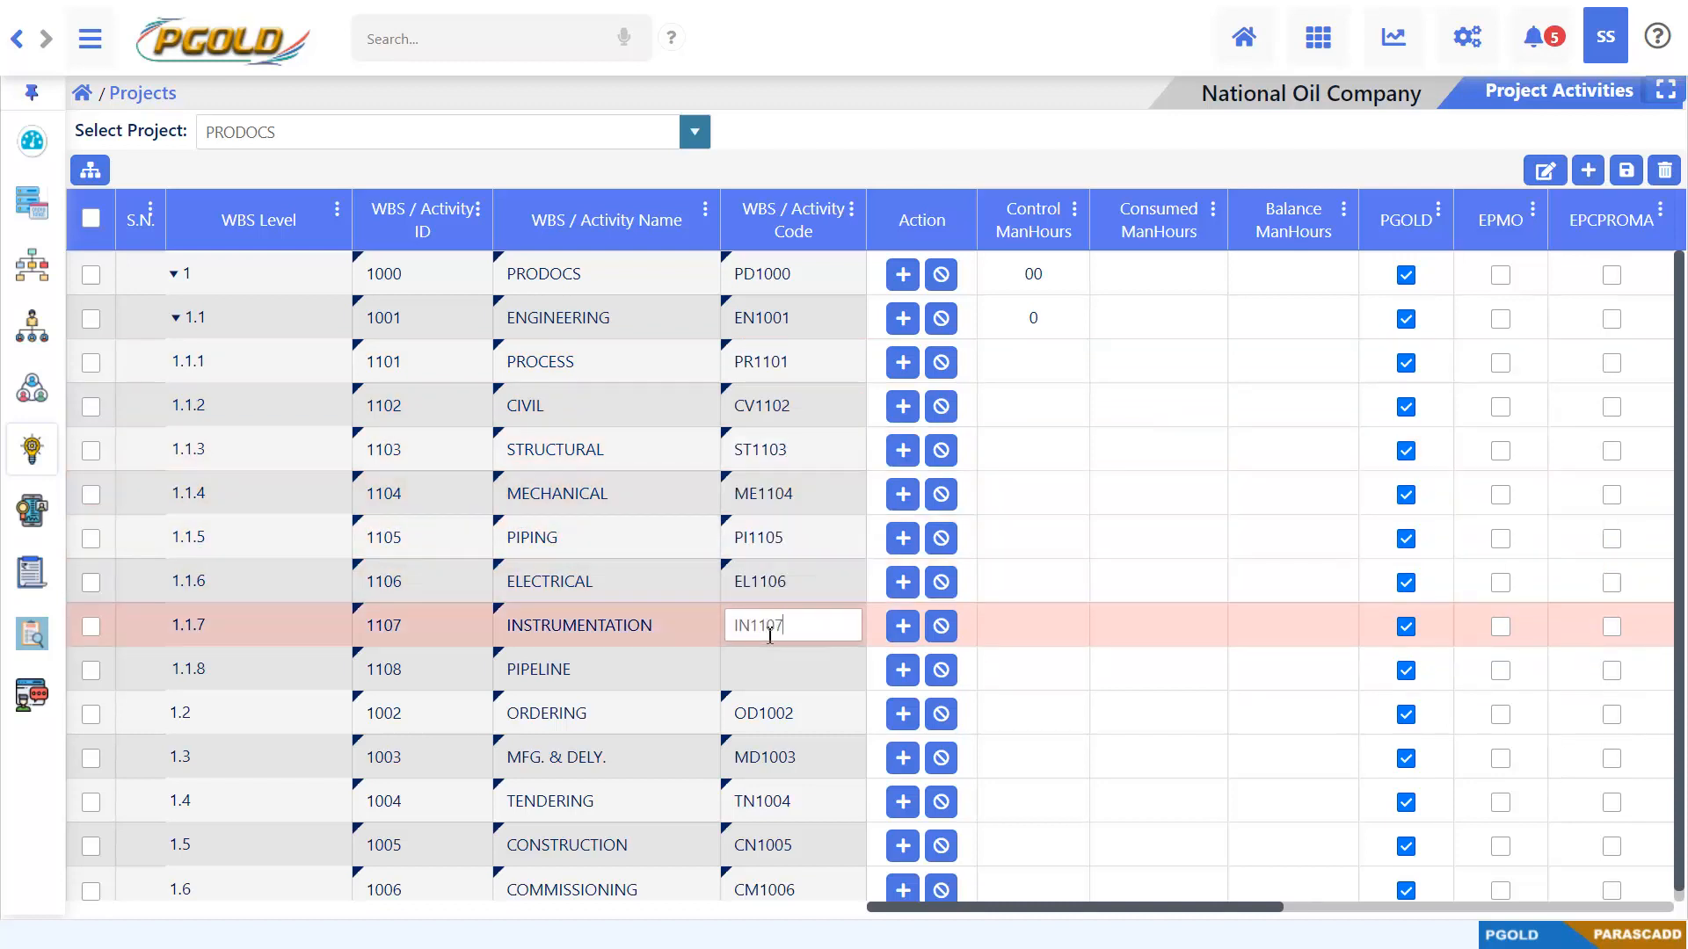
pyautogui.doubleClick(767, 661)
pyautogui.write('PP')
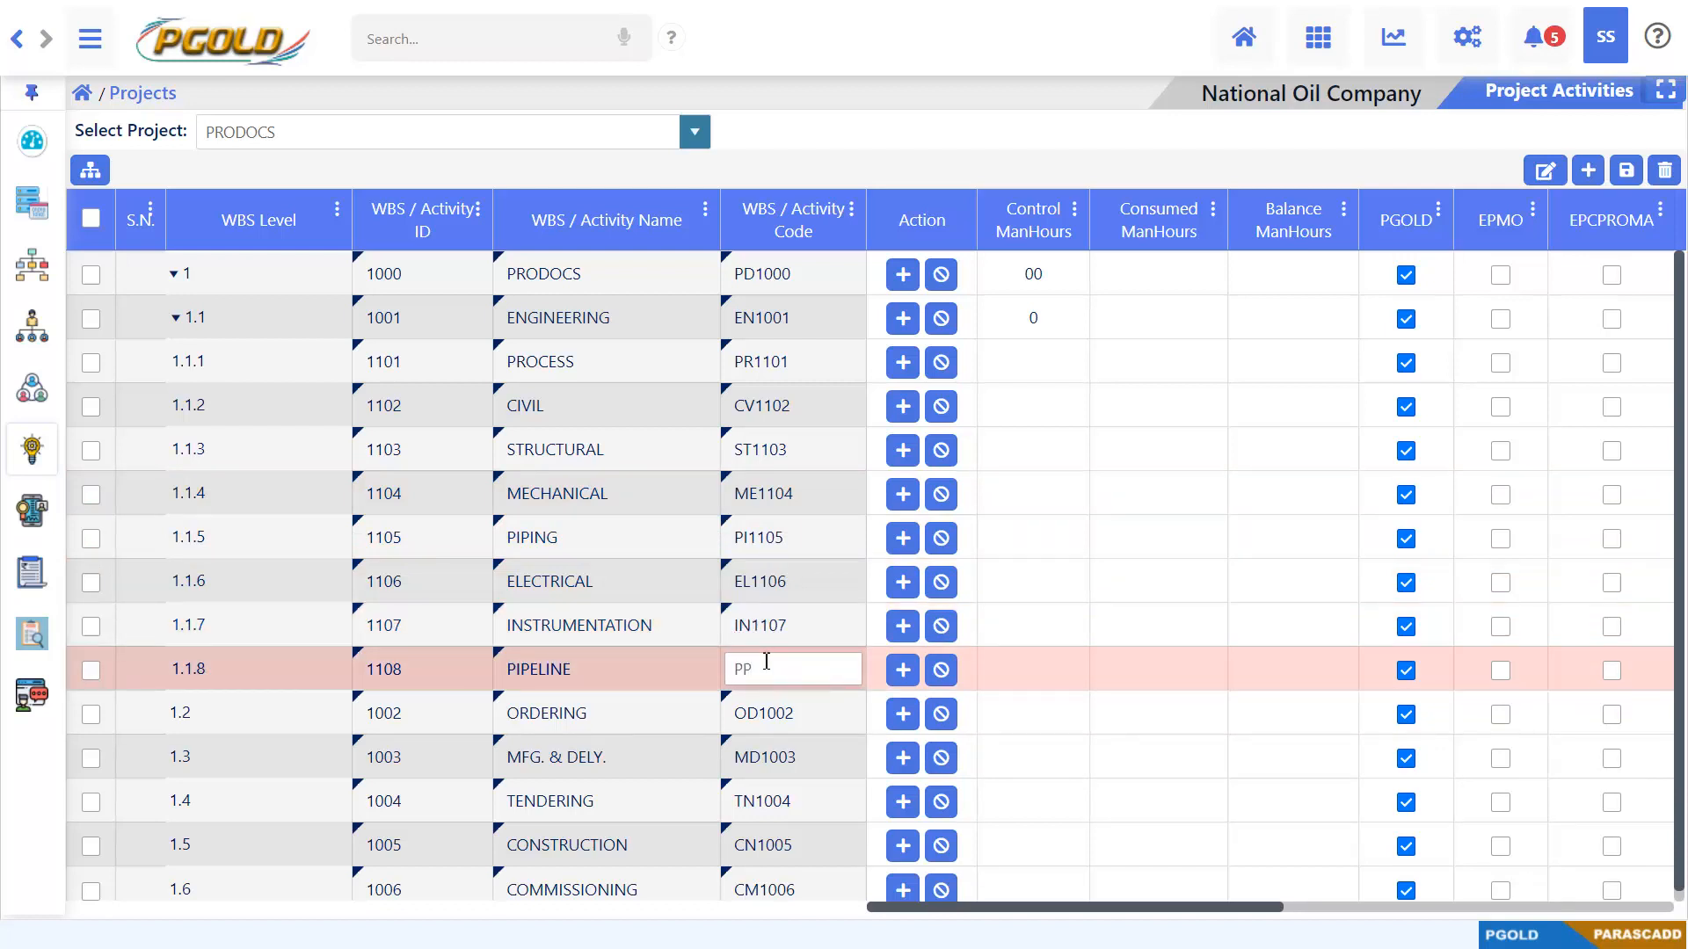
pyautogui.write('1108')
pyautogui.press('Return')
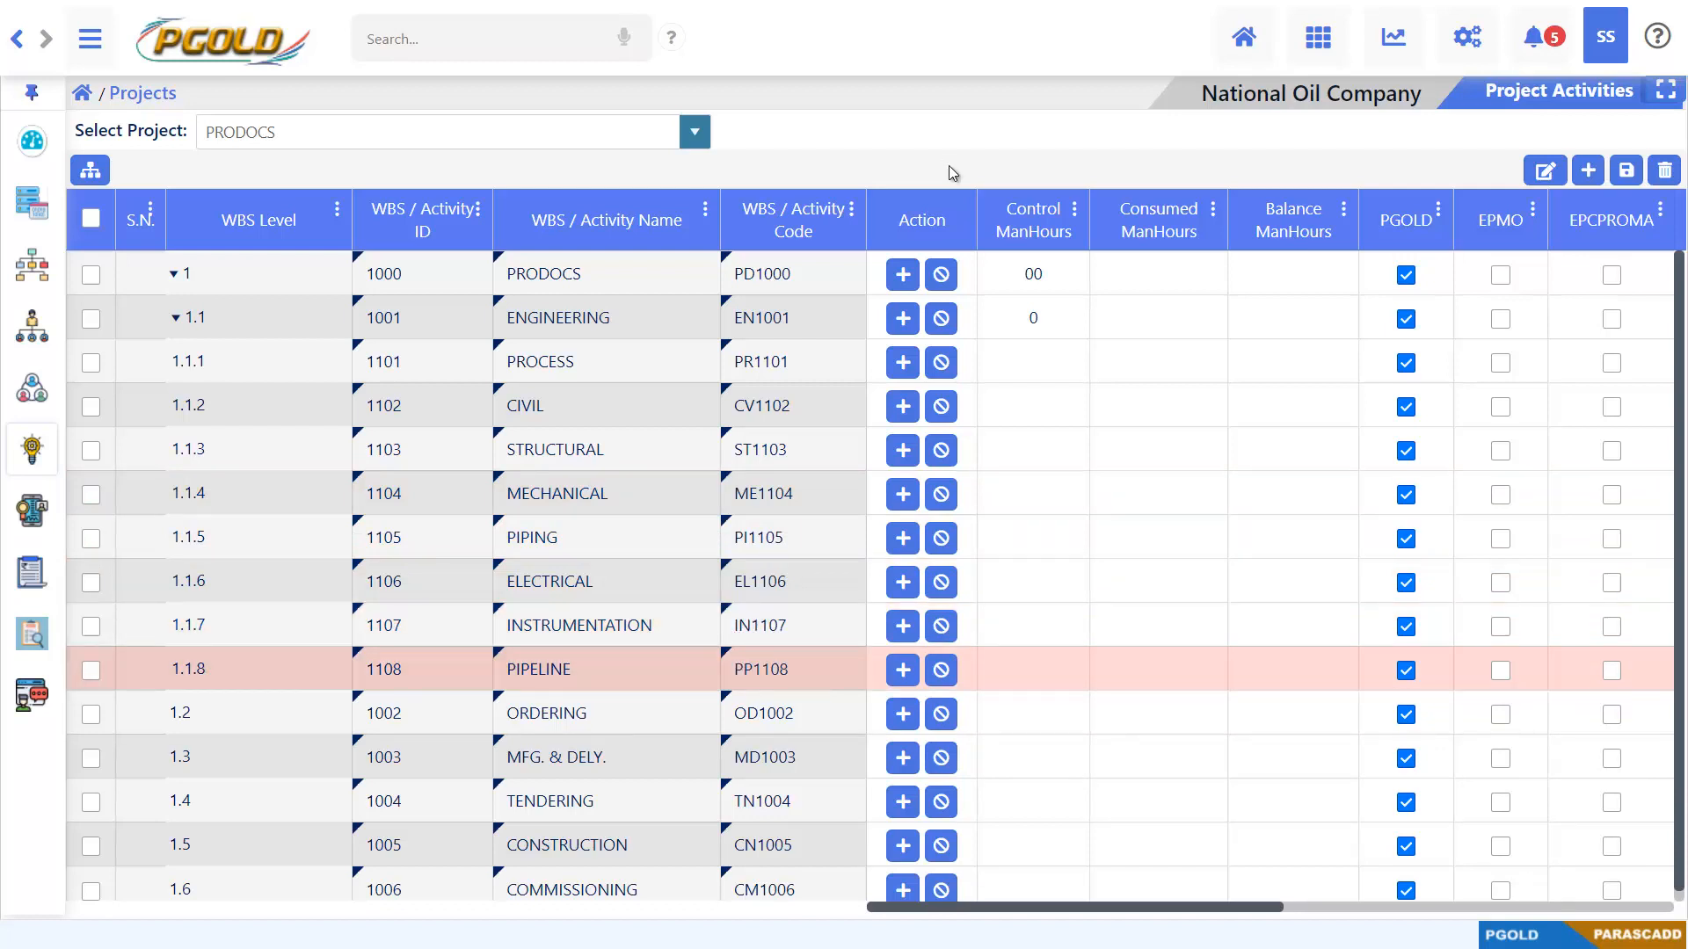
# Add two sub-rows under WBS 1.1.4 MECHANICAL and enter the activity IDs 1201 and 1202 for 1.1.4.1 and 1.1.4.2
pyautogui.click(903, 494)
pyautogui.write('1201')
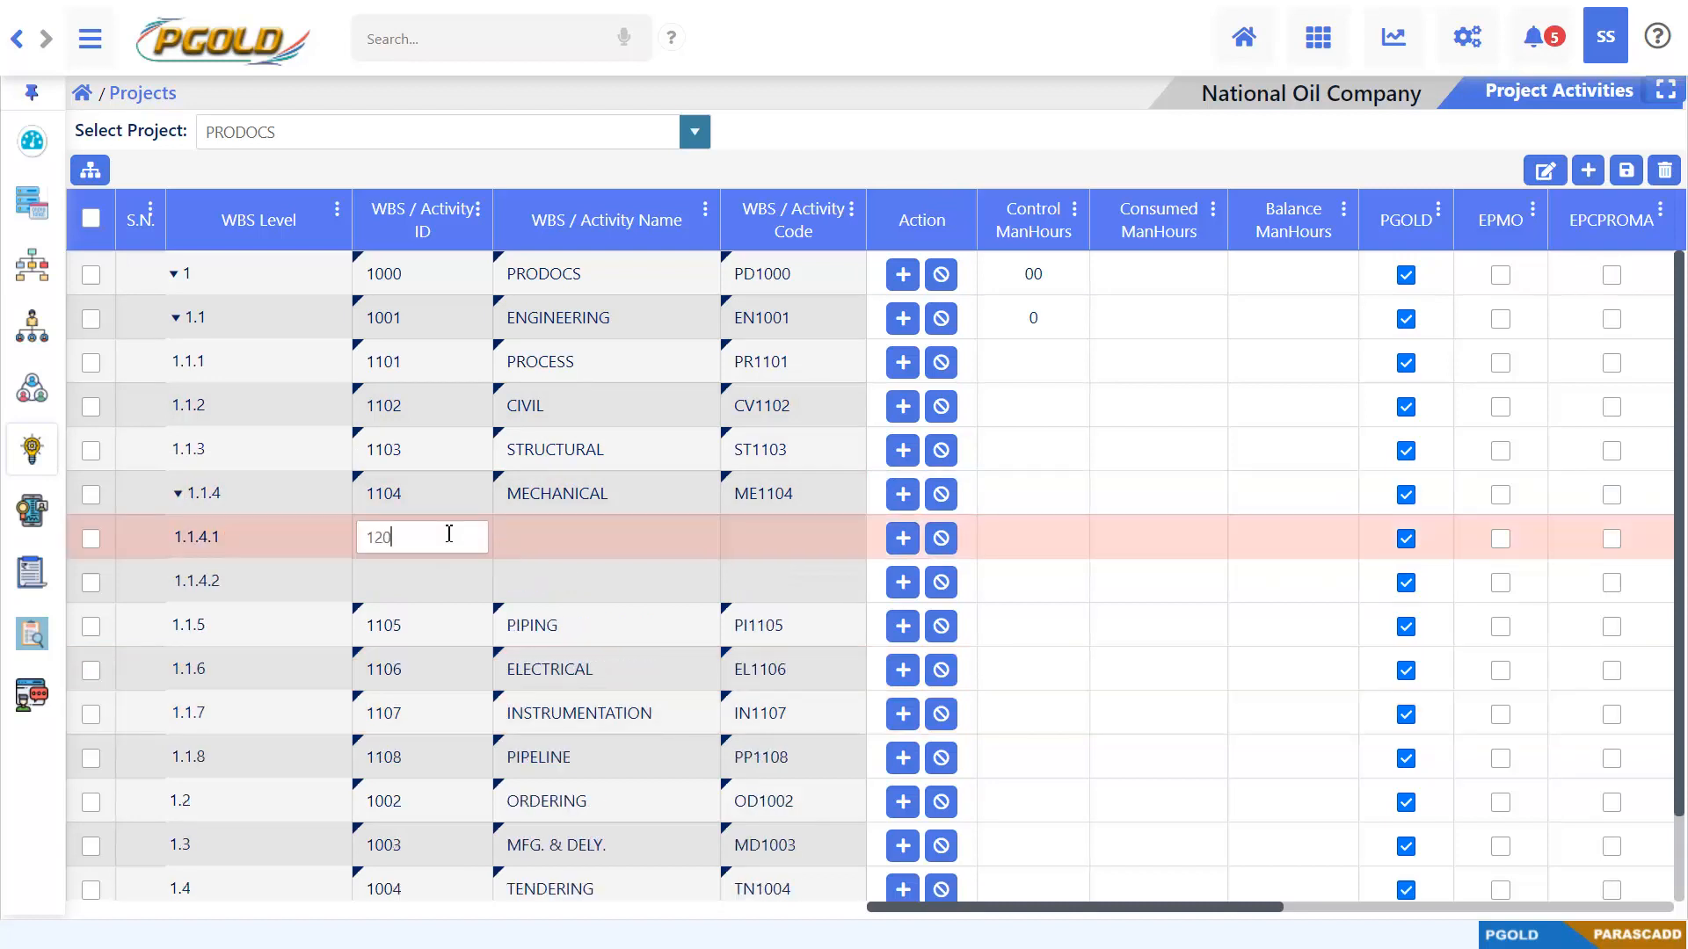
pyautogui.press('Return')
pyautogui.click(430, 572)
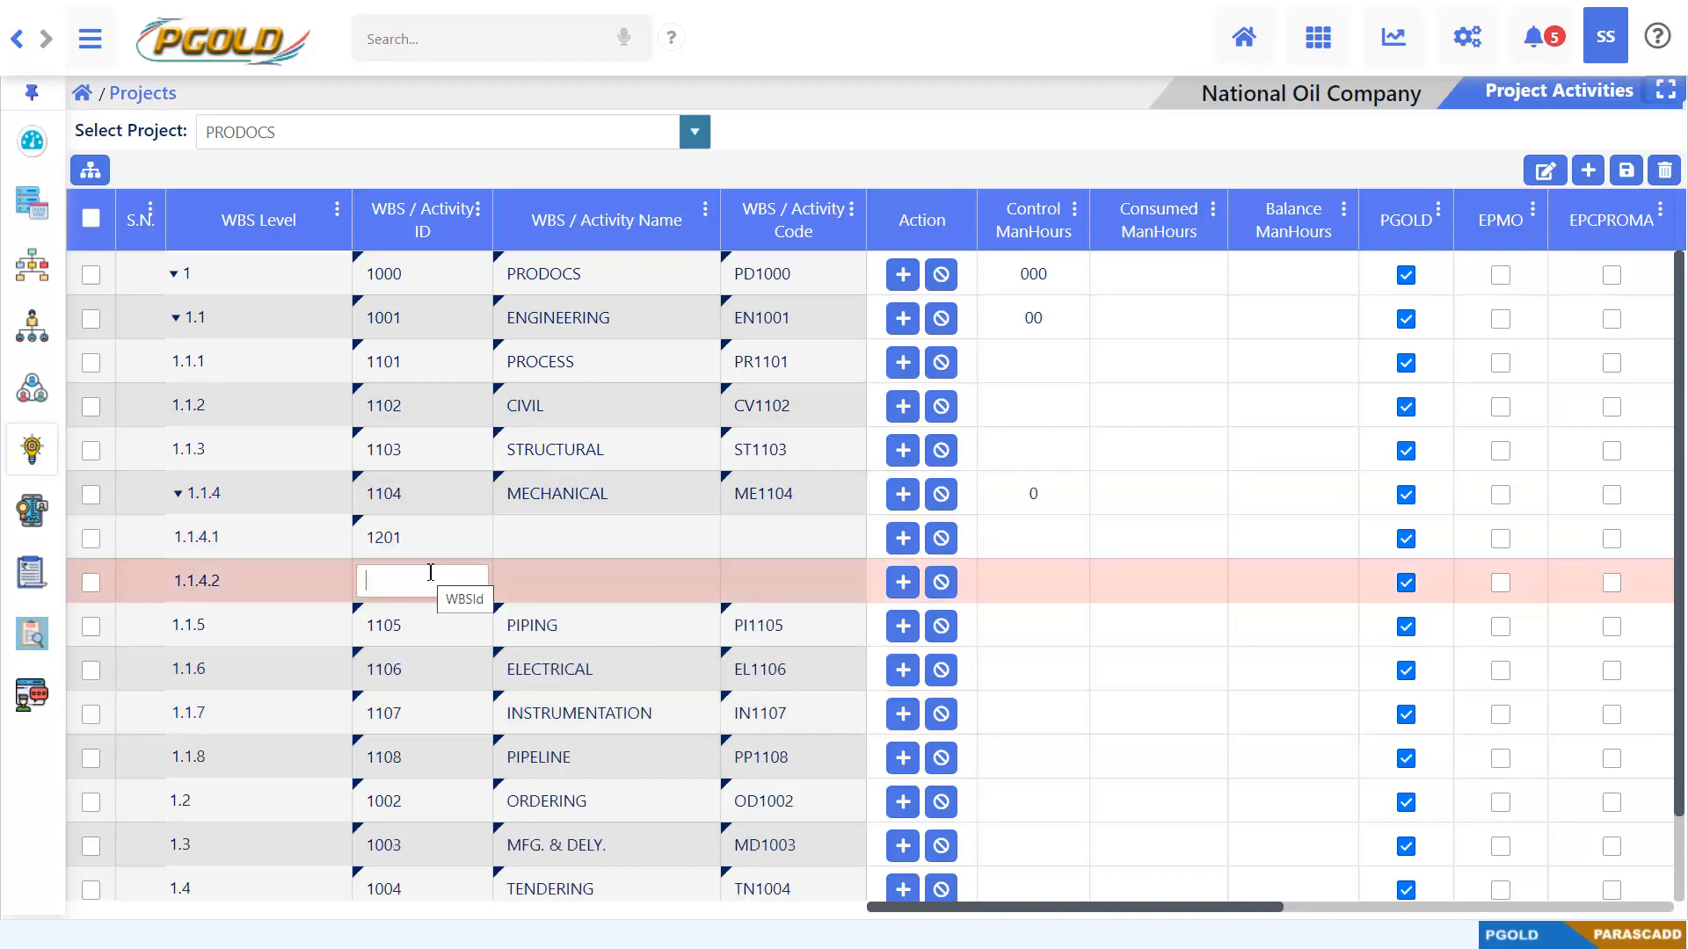
pyautogui.write('1202')
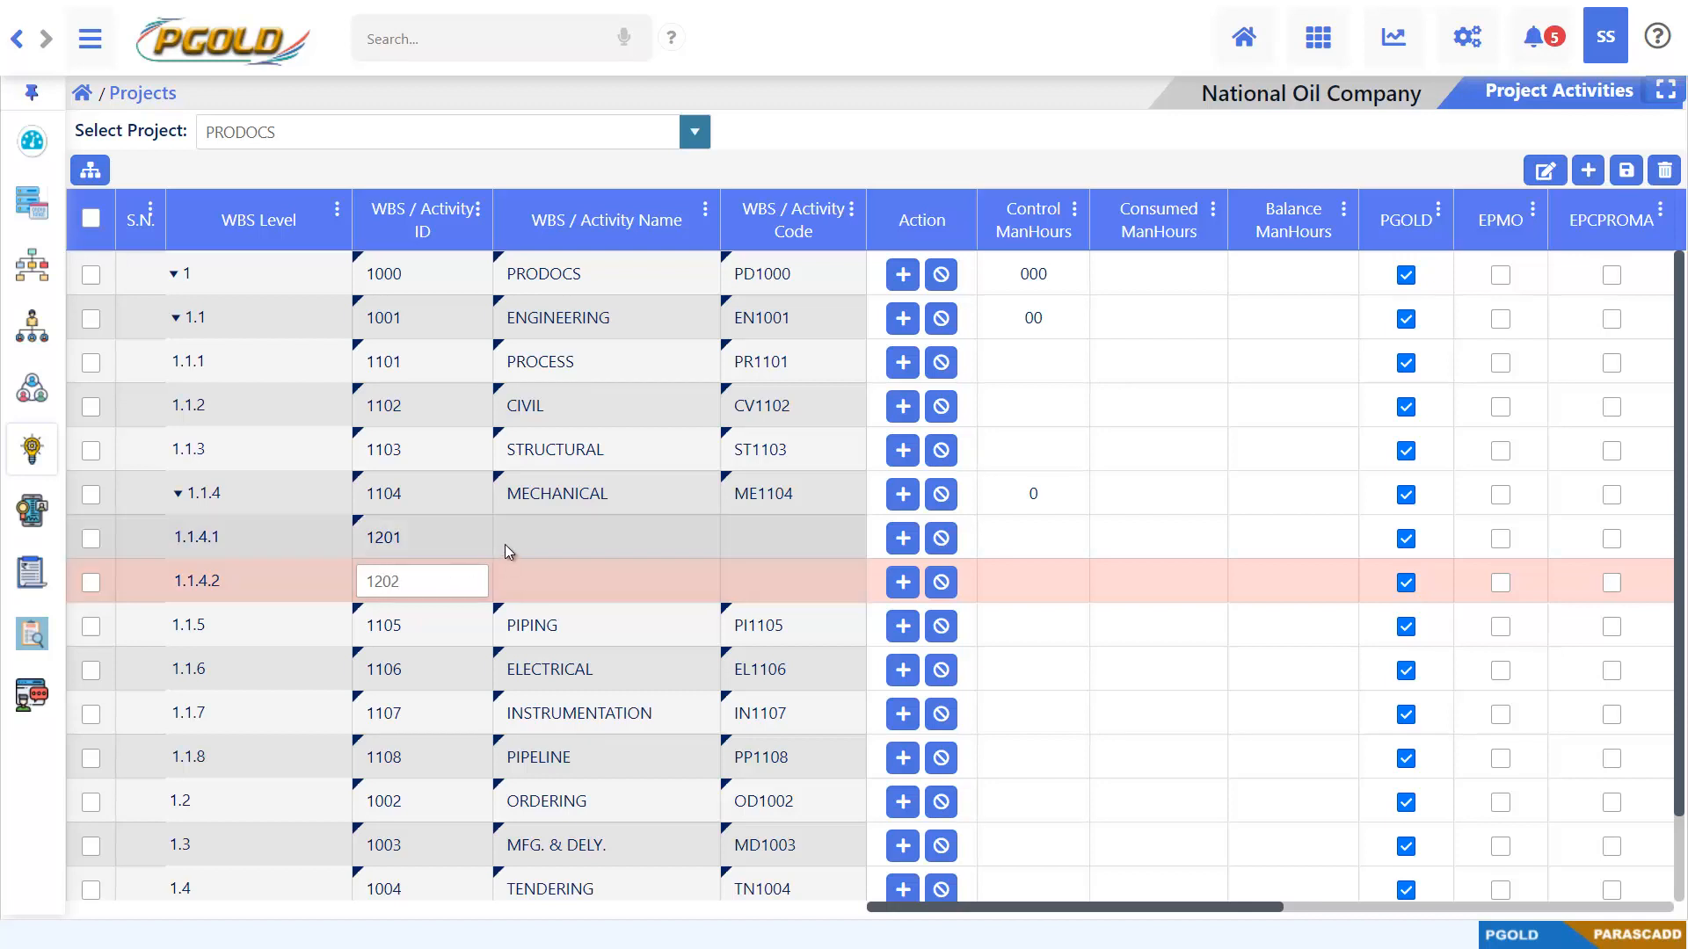
# Name WBS rows 1.1.4.1 and 1.1.4.2 STATIC and ROTATING
pyautogui.click(531, 536)
pyautogui.write('STATIC')
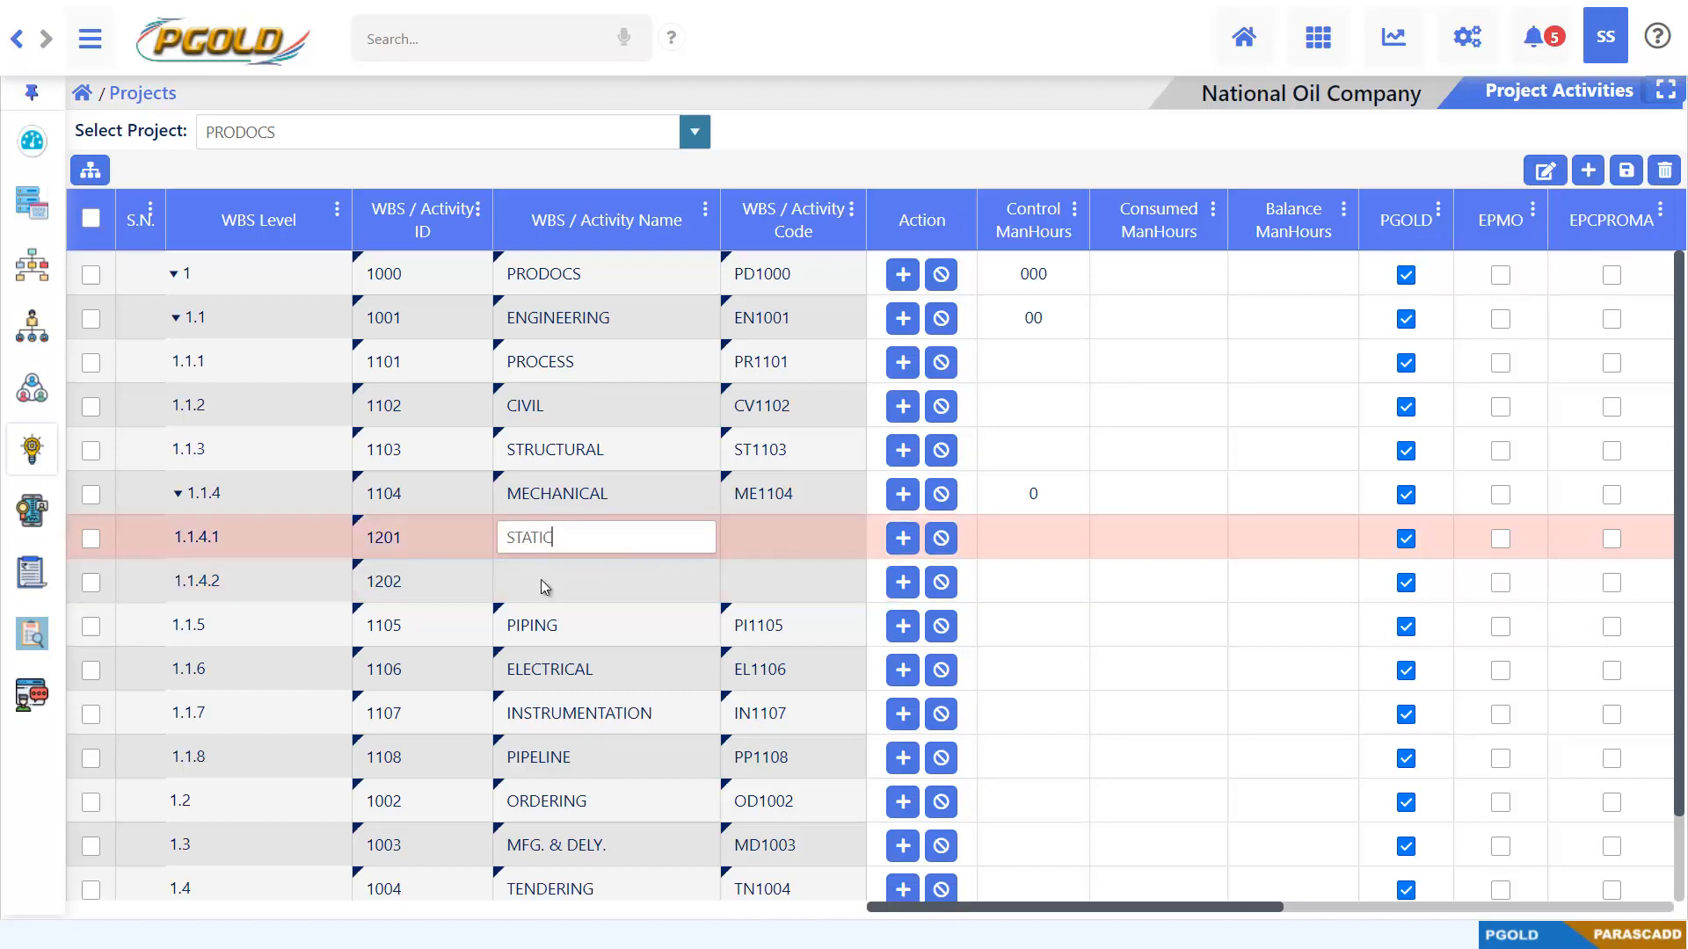
pyautogui.click(540, 584)
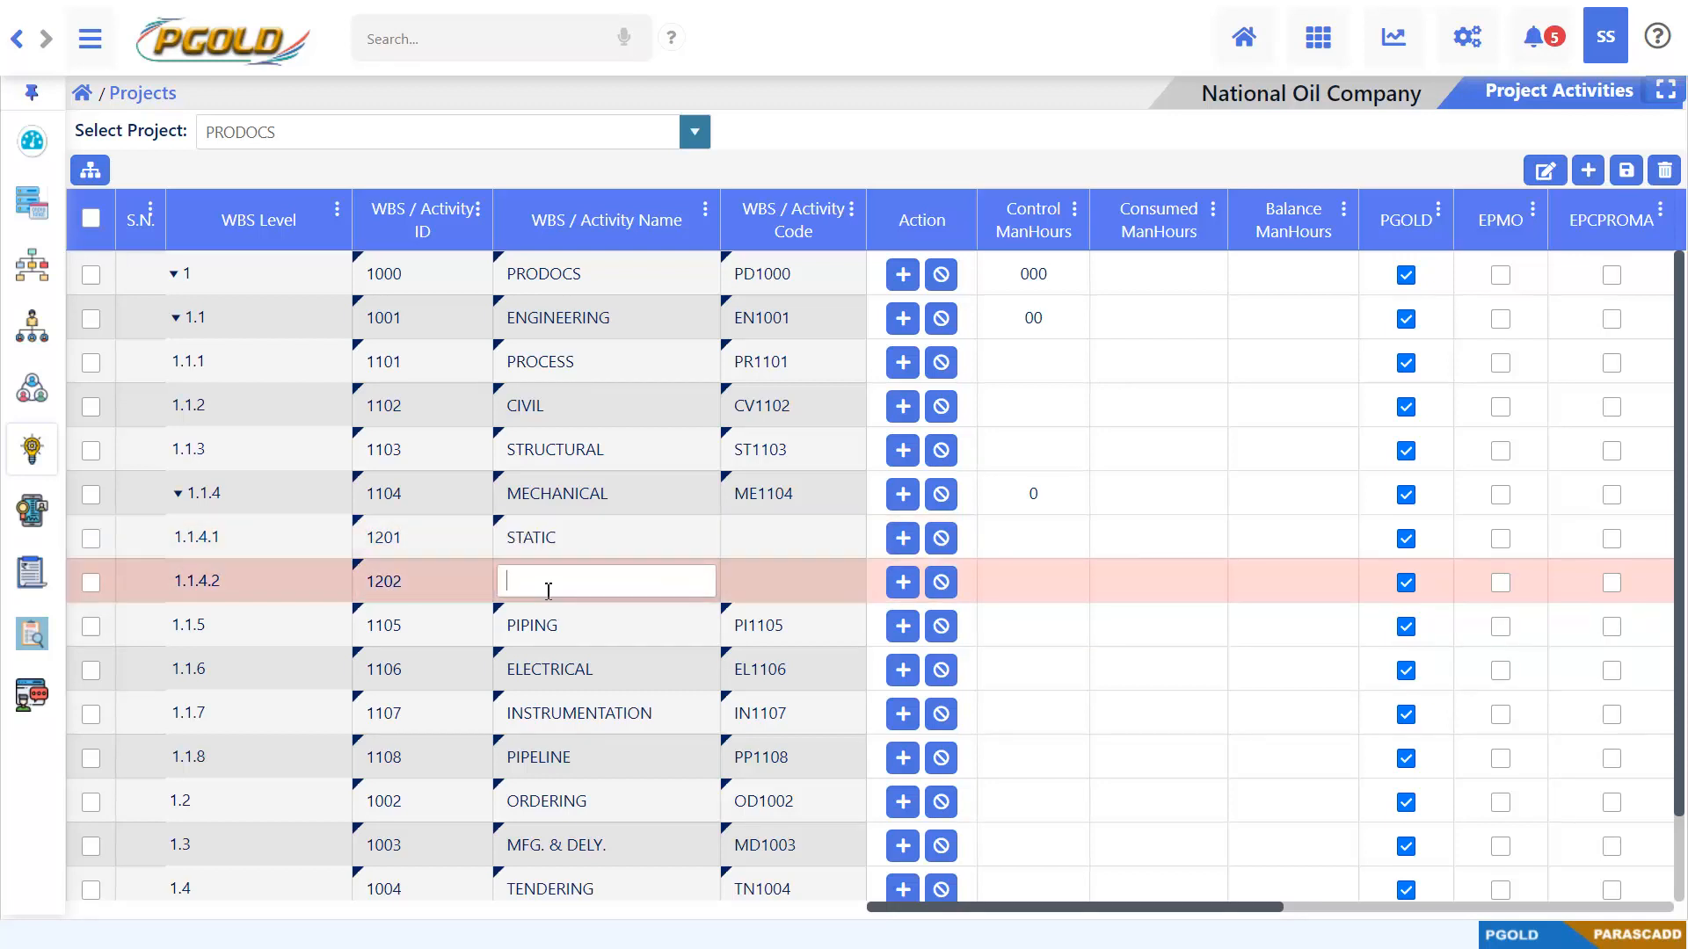
pyautogui.write('TR')
pyautogui.write('TATING')
# Enter the activity codes SC1201 and RT1202 for the STATIC and ROTATING rows
pyautogui.click(817, 538)
pyautogui.write('SC')
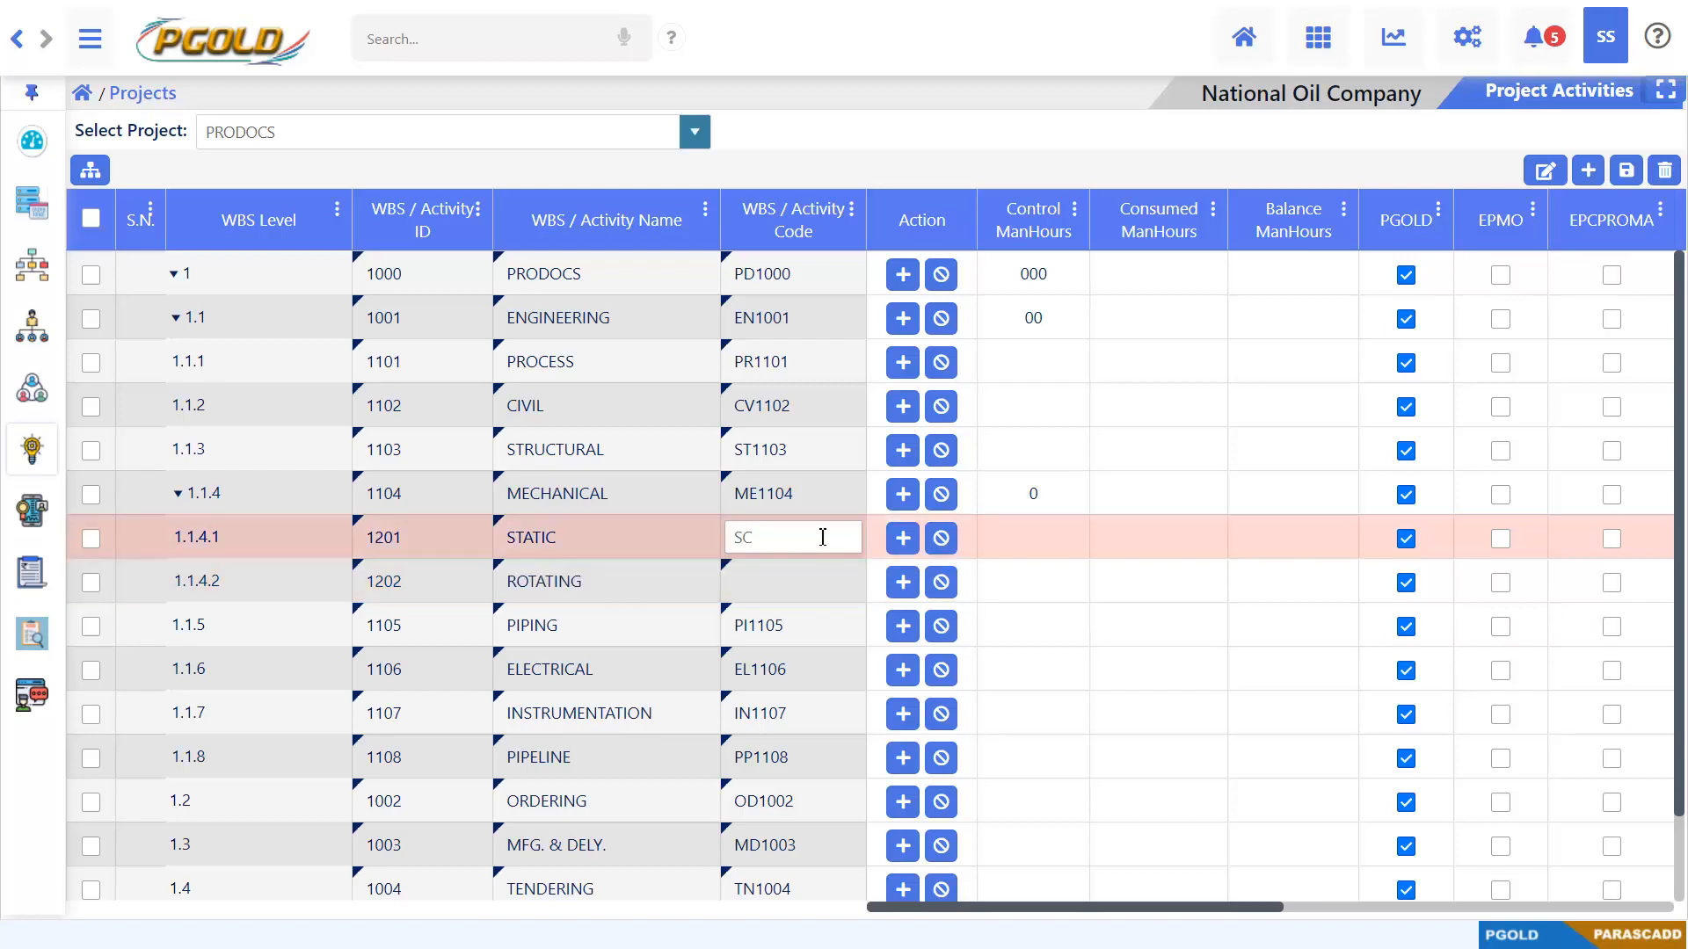
pyautogui.write('1201')
pyautogui.click(794, 576)
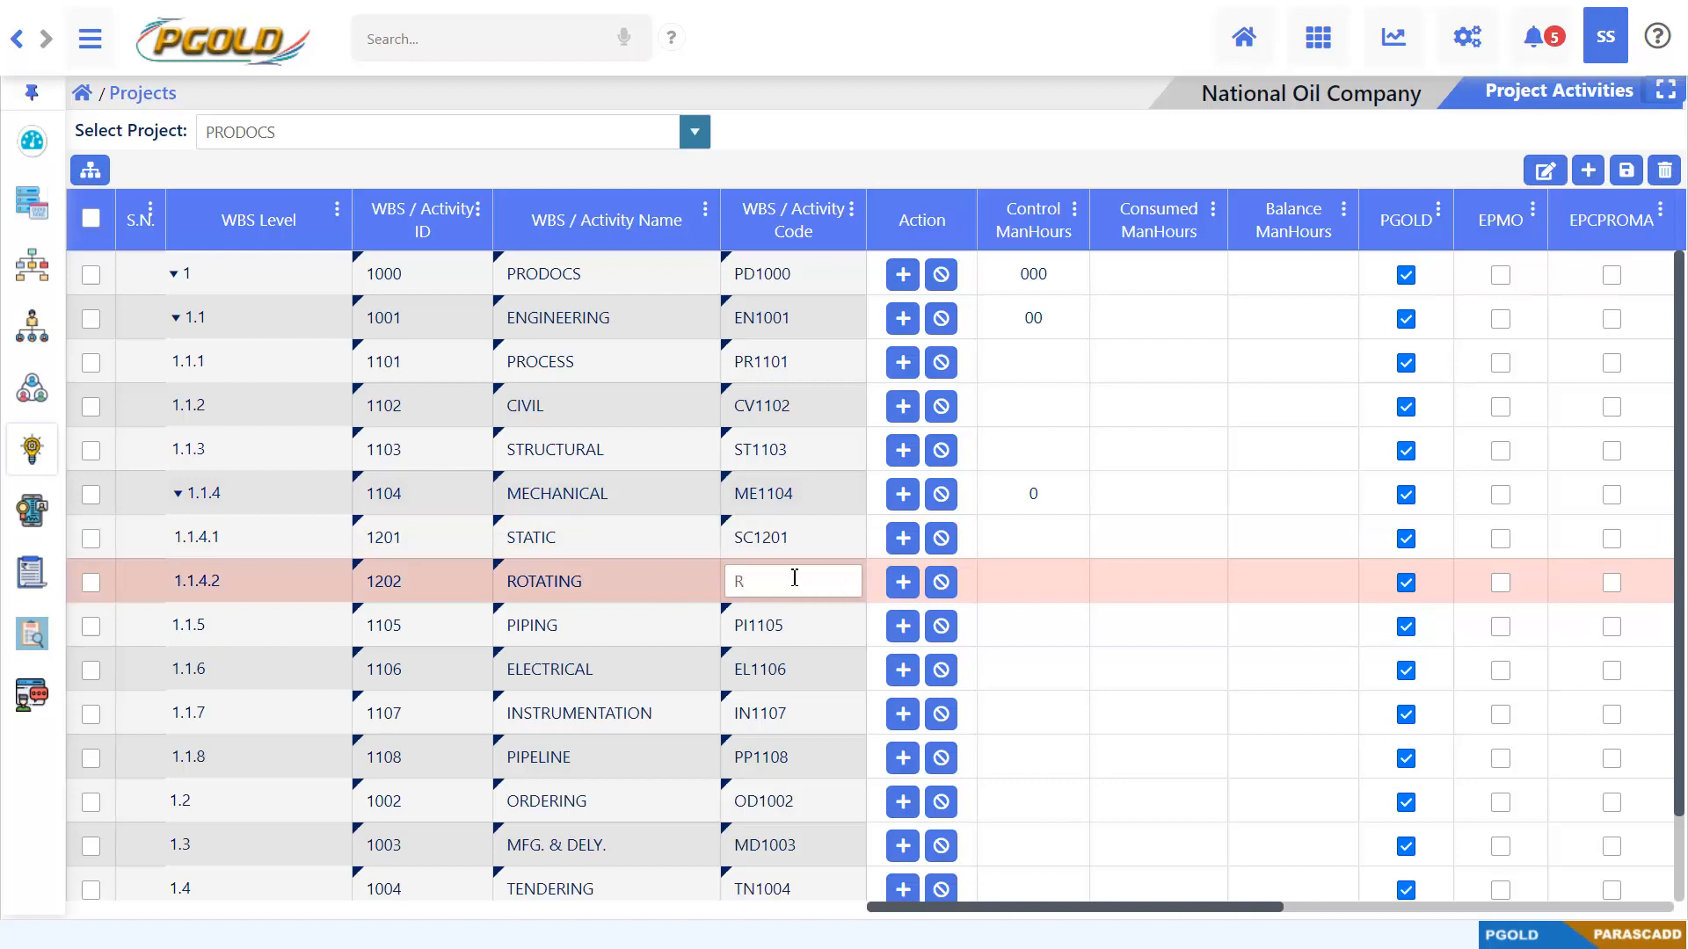
pyautogui.write('RT1202')
pyautogui.click(996, 179)
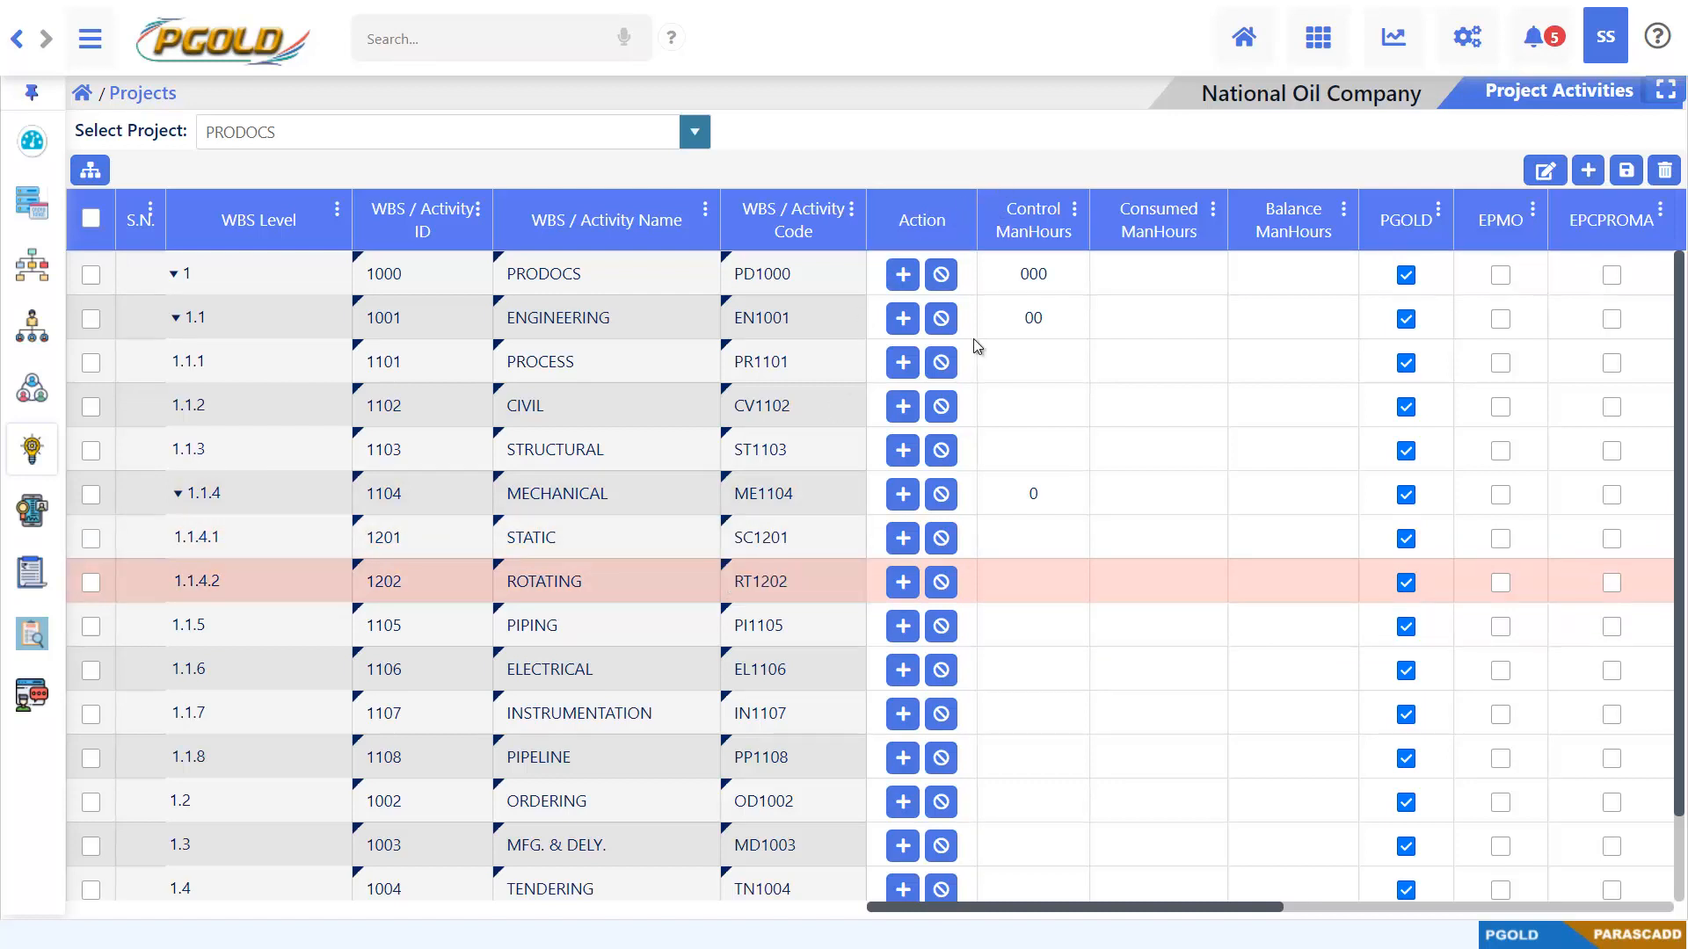
# Save the PRODOCS work breakdown structure and dismiss the notification
pyautogui.scroll(-1, 905, 490)
pyautogui.scroll(1, 931, 488)
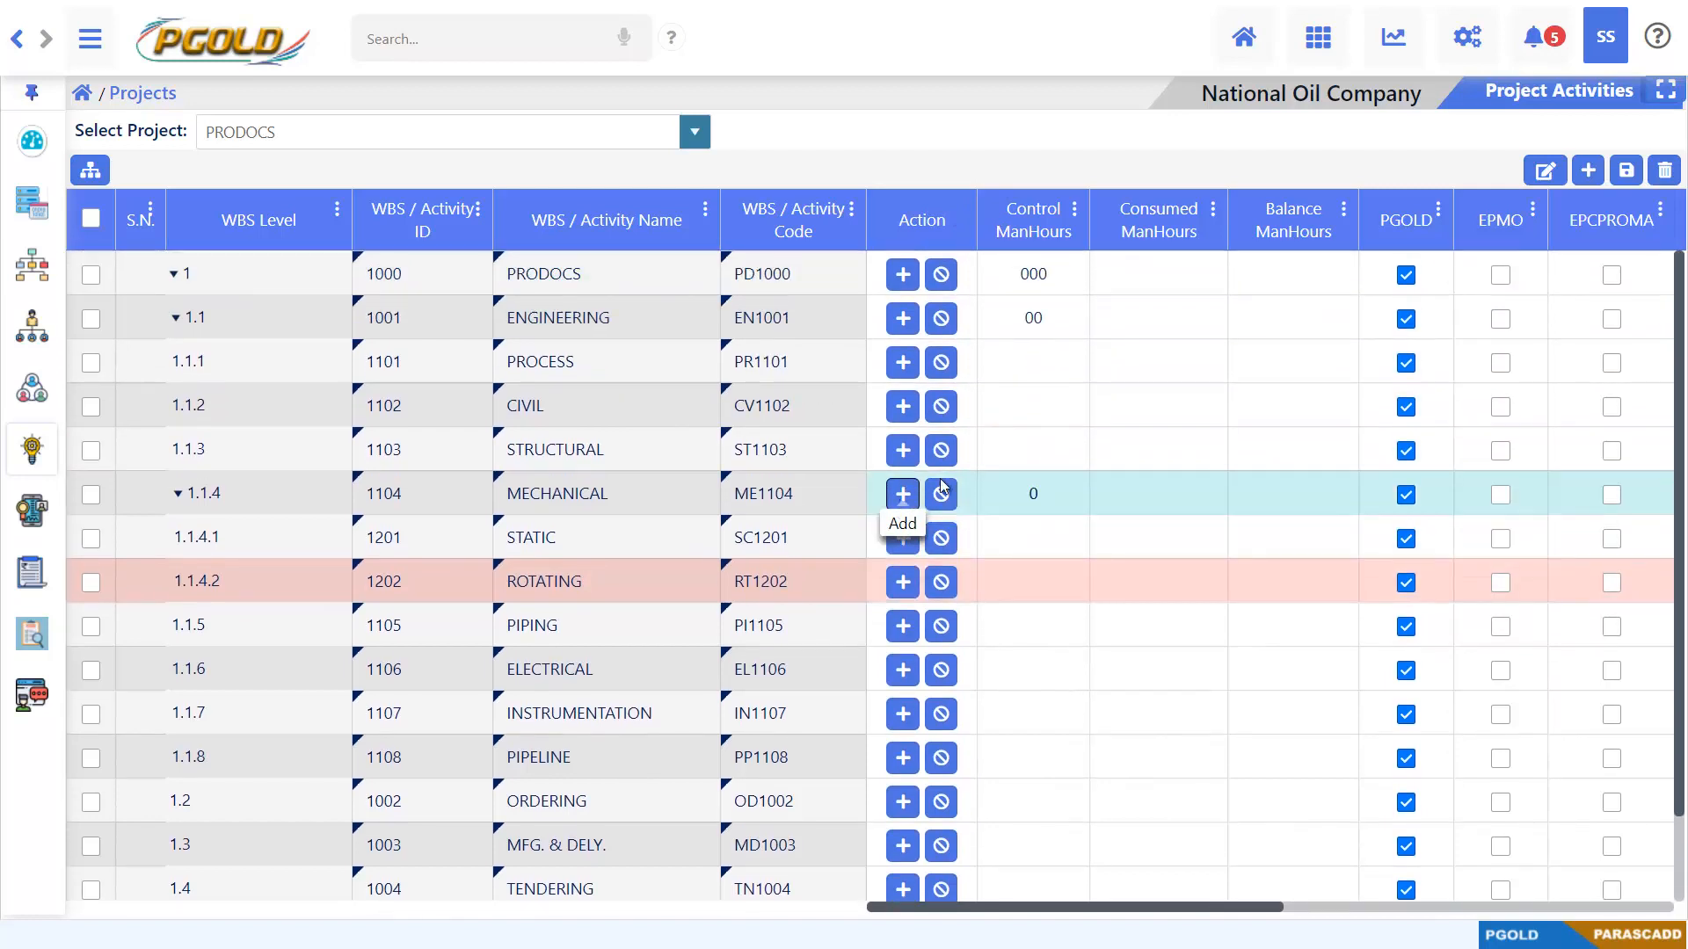
pyautogui.click(1627, 177)
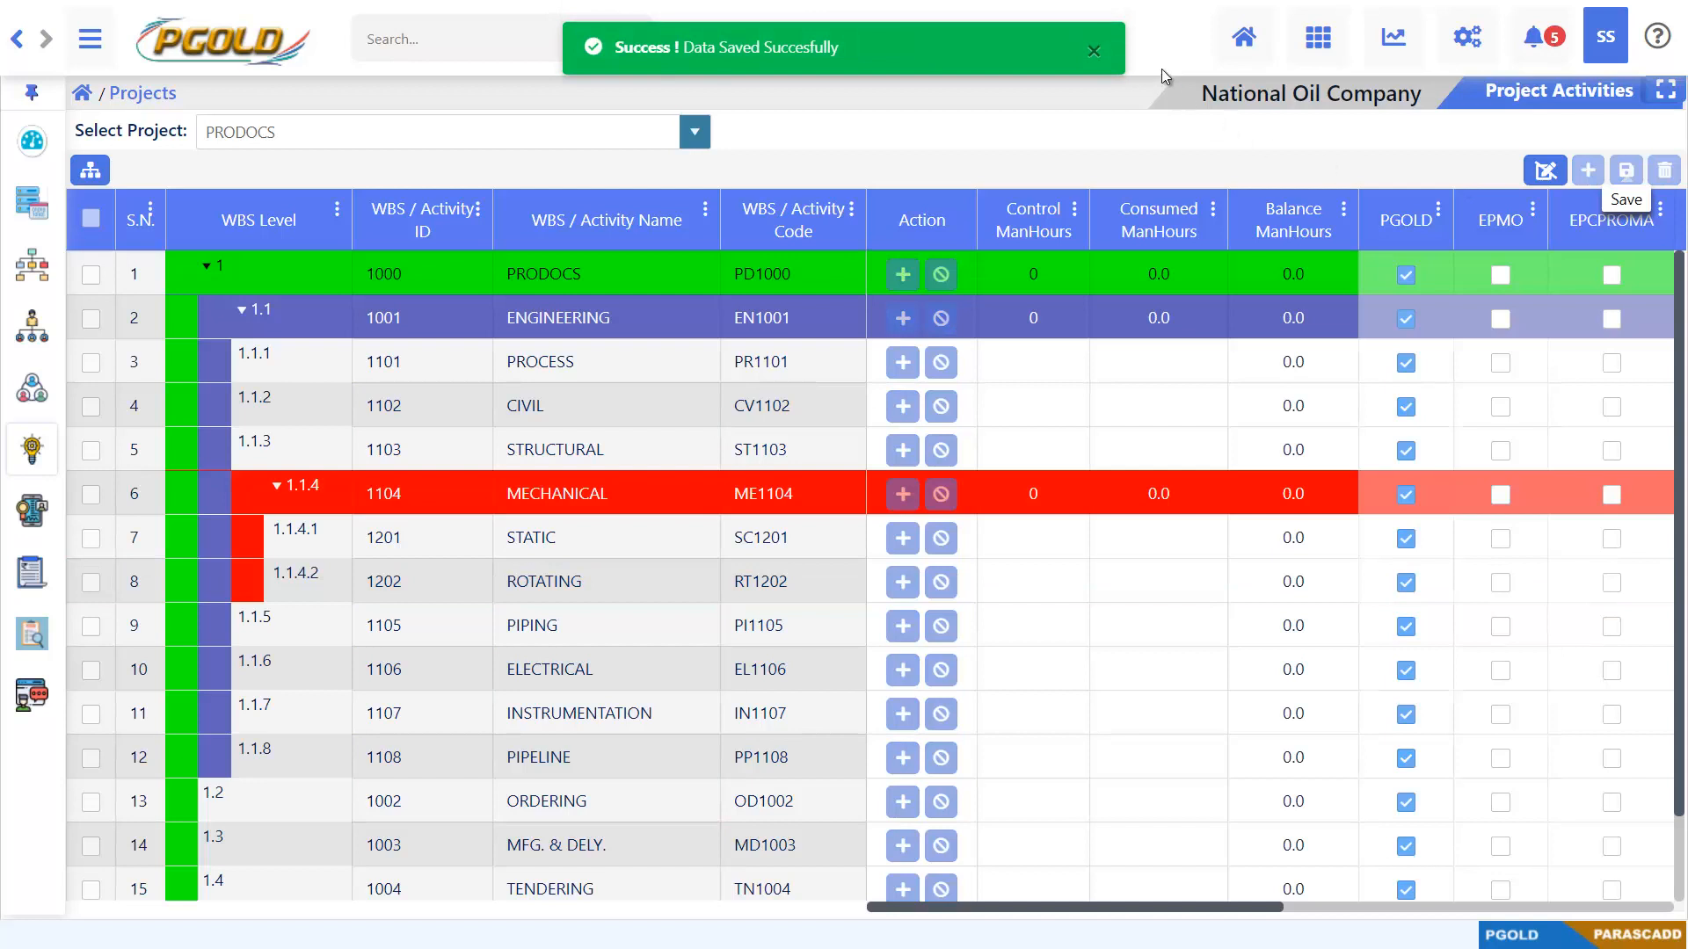
pyautogui.click(1092, 55)
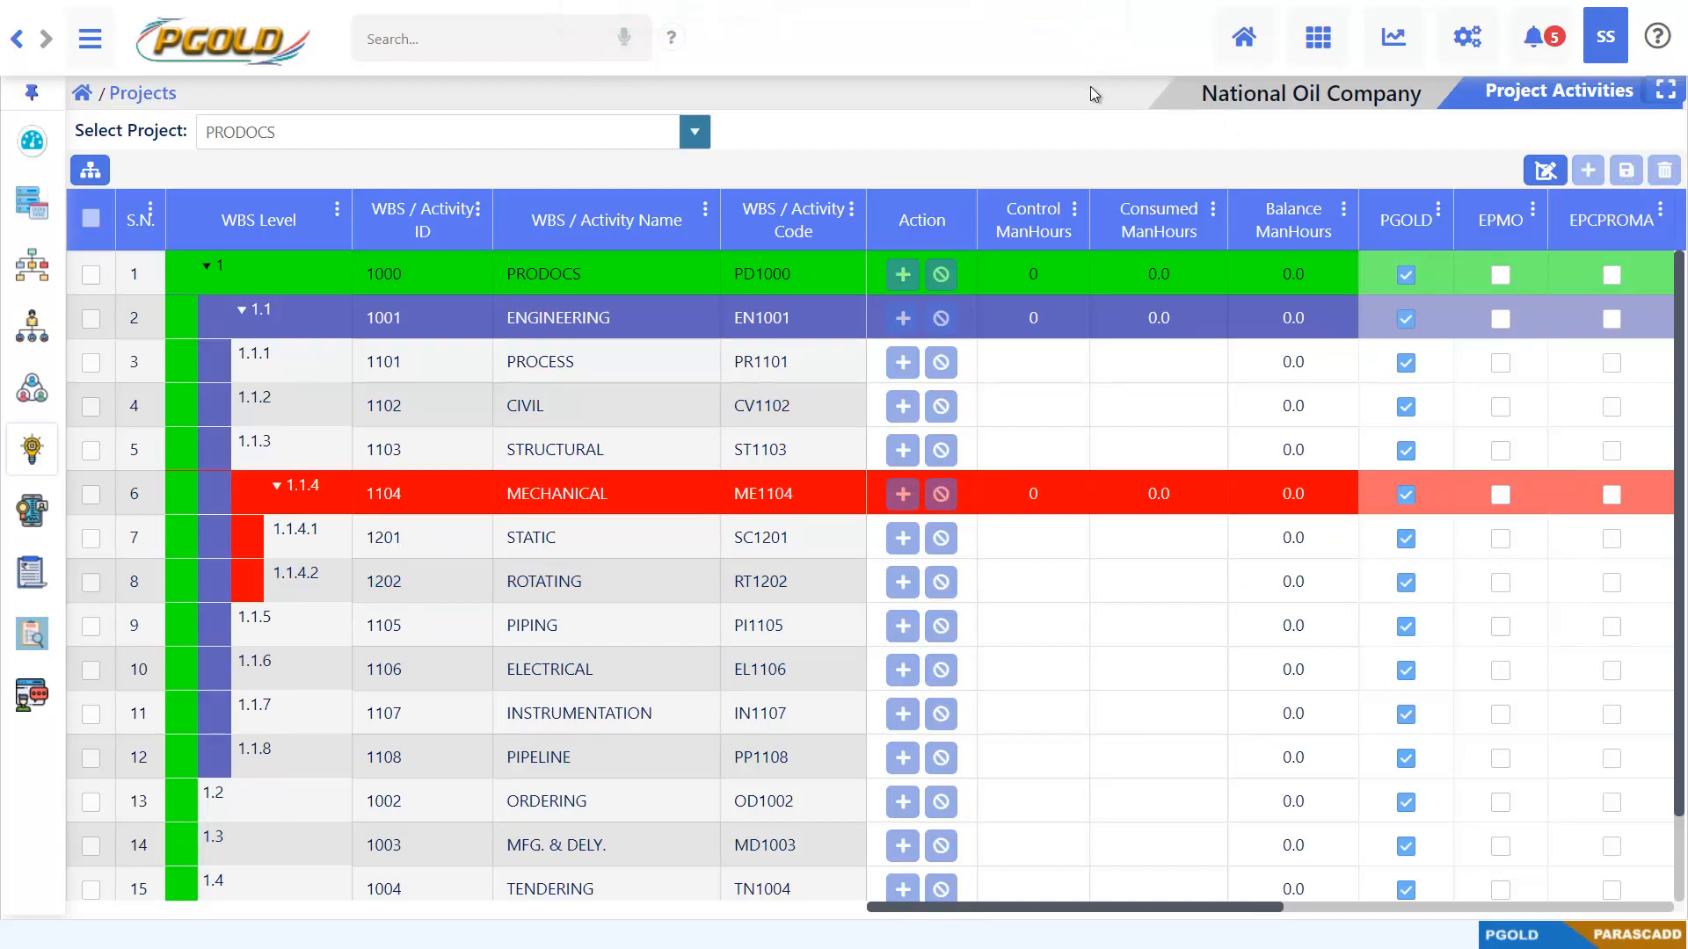
# Enable editing of the activities grid and set the control man-hours of STATIC and ROTATING to 150 each
pyautogui.click(1545, 170)
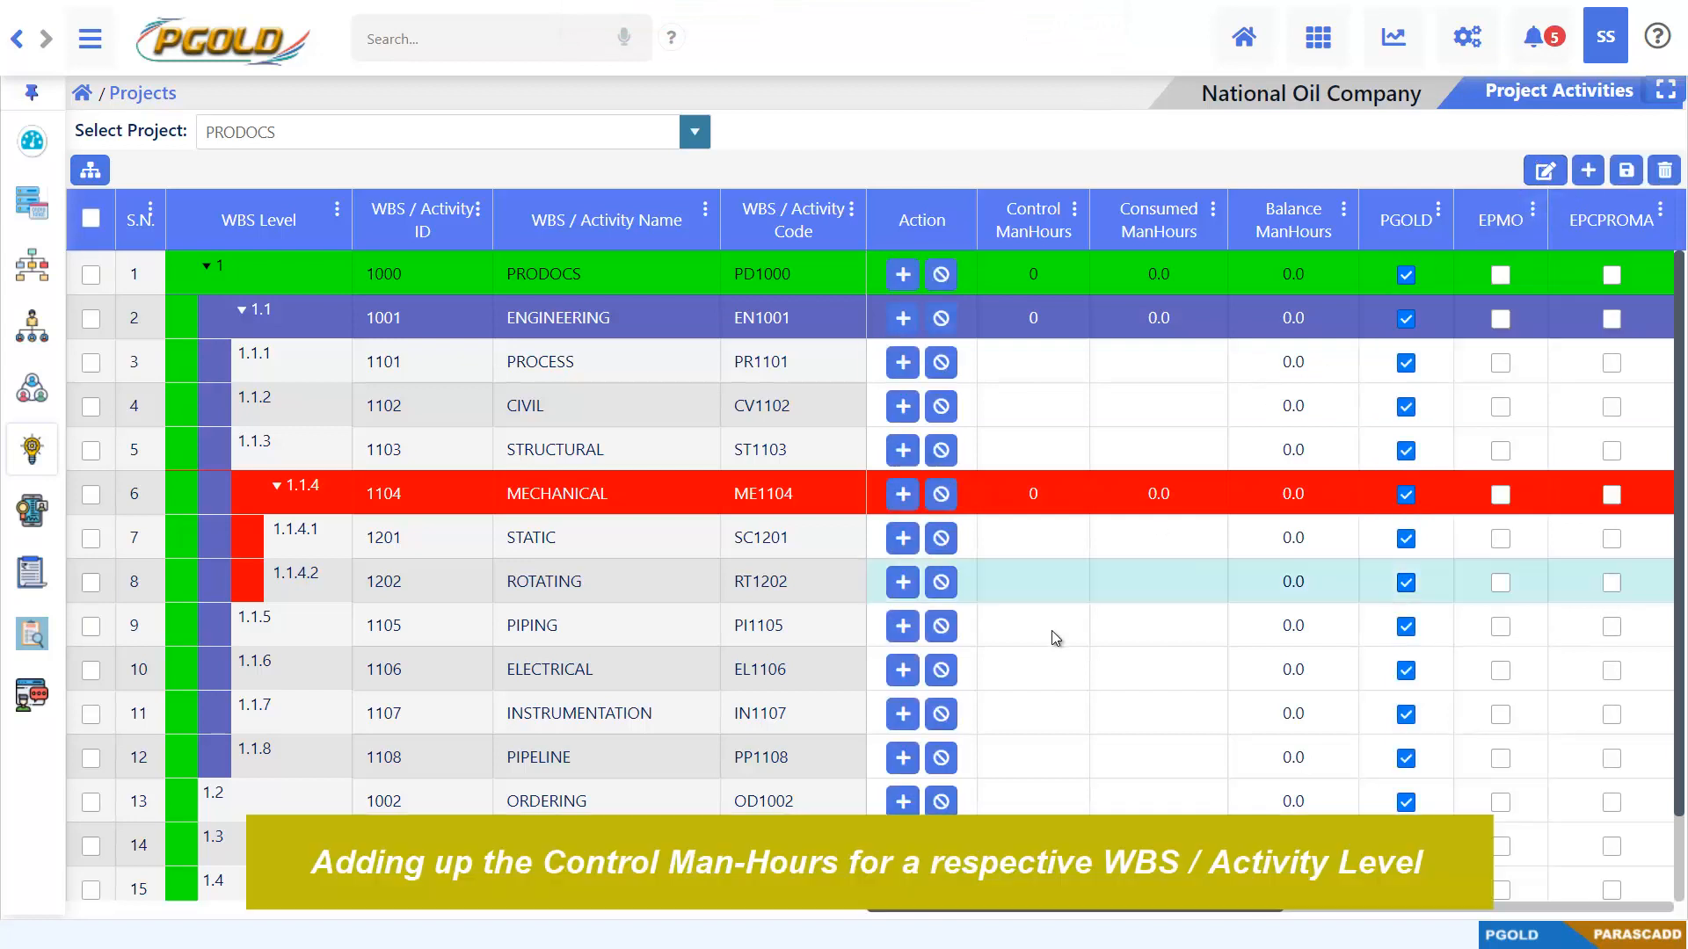
pyautogui.click(1048, 545)
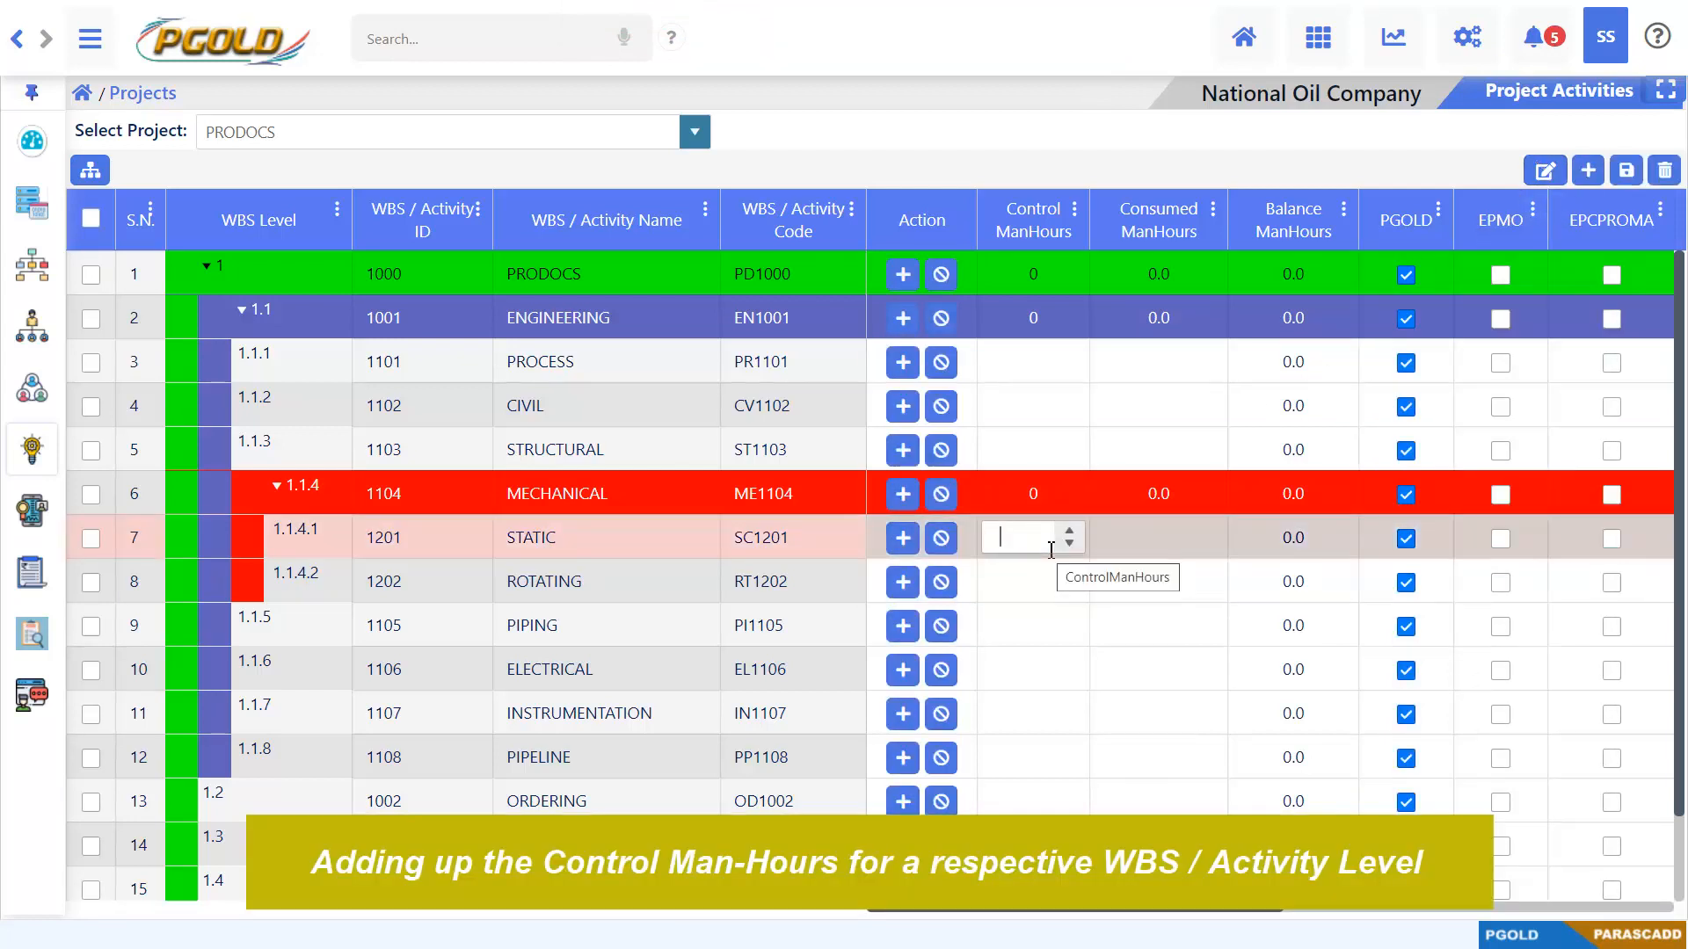
pyautogui.write('150')
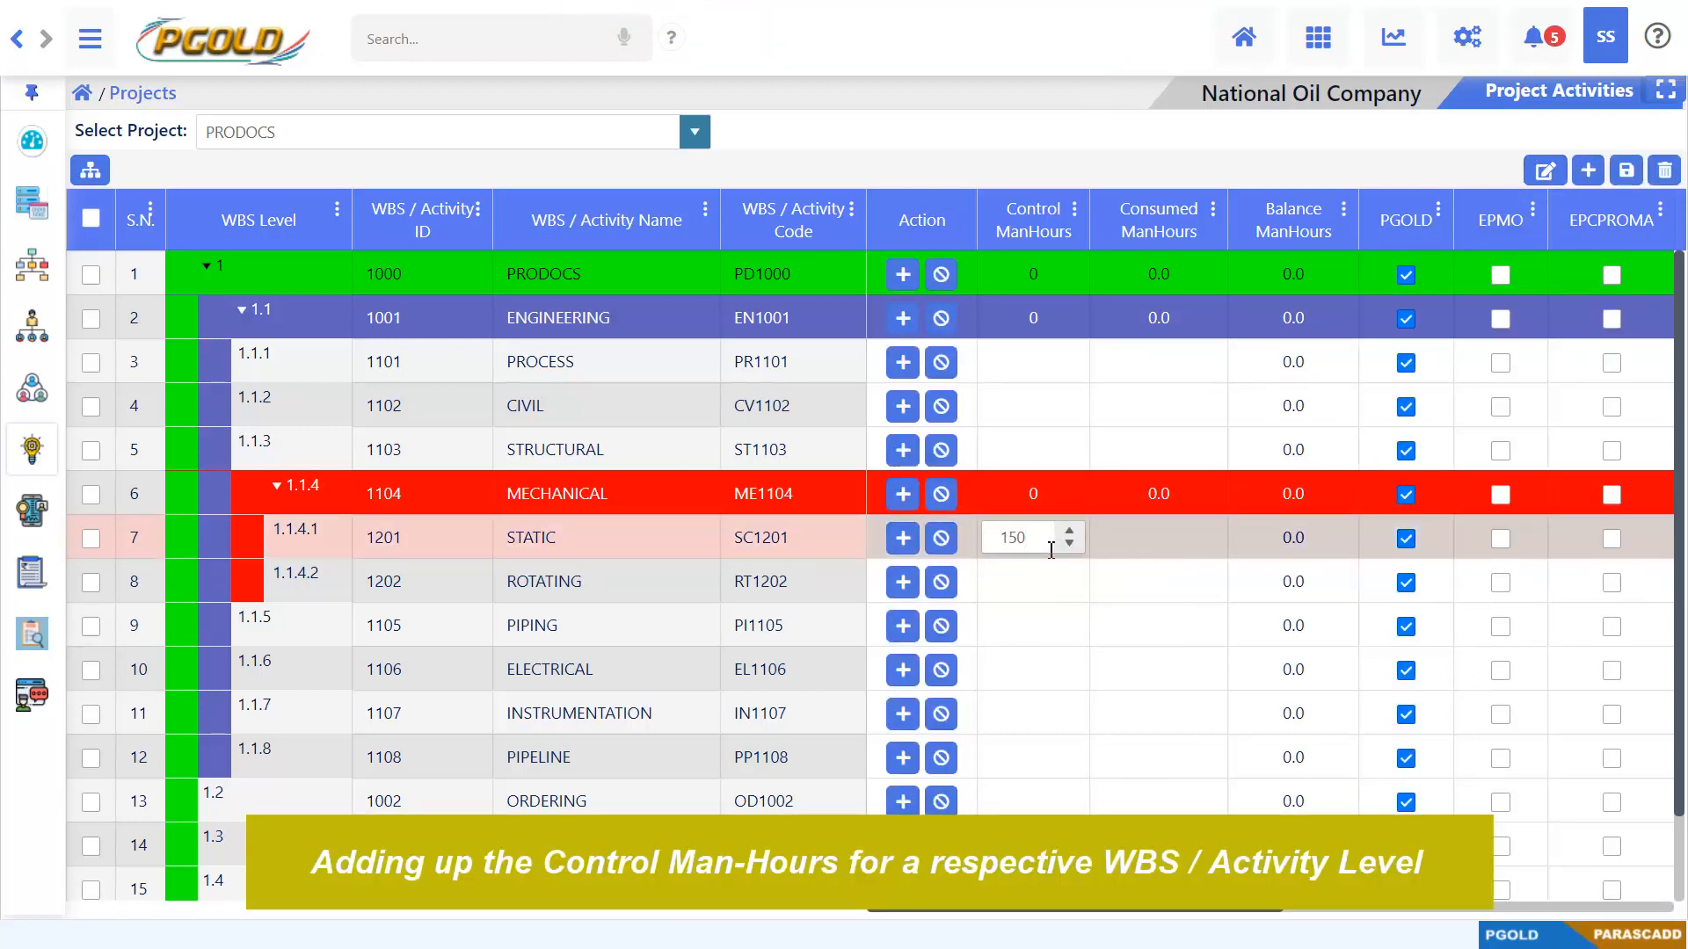
pyautogui.click(1044, 572)
pyautogui.write('150')
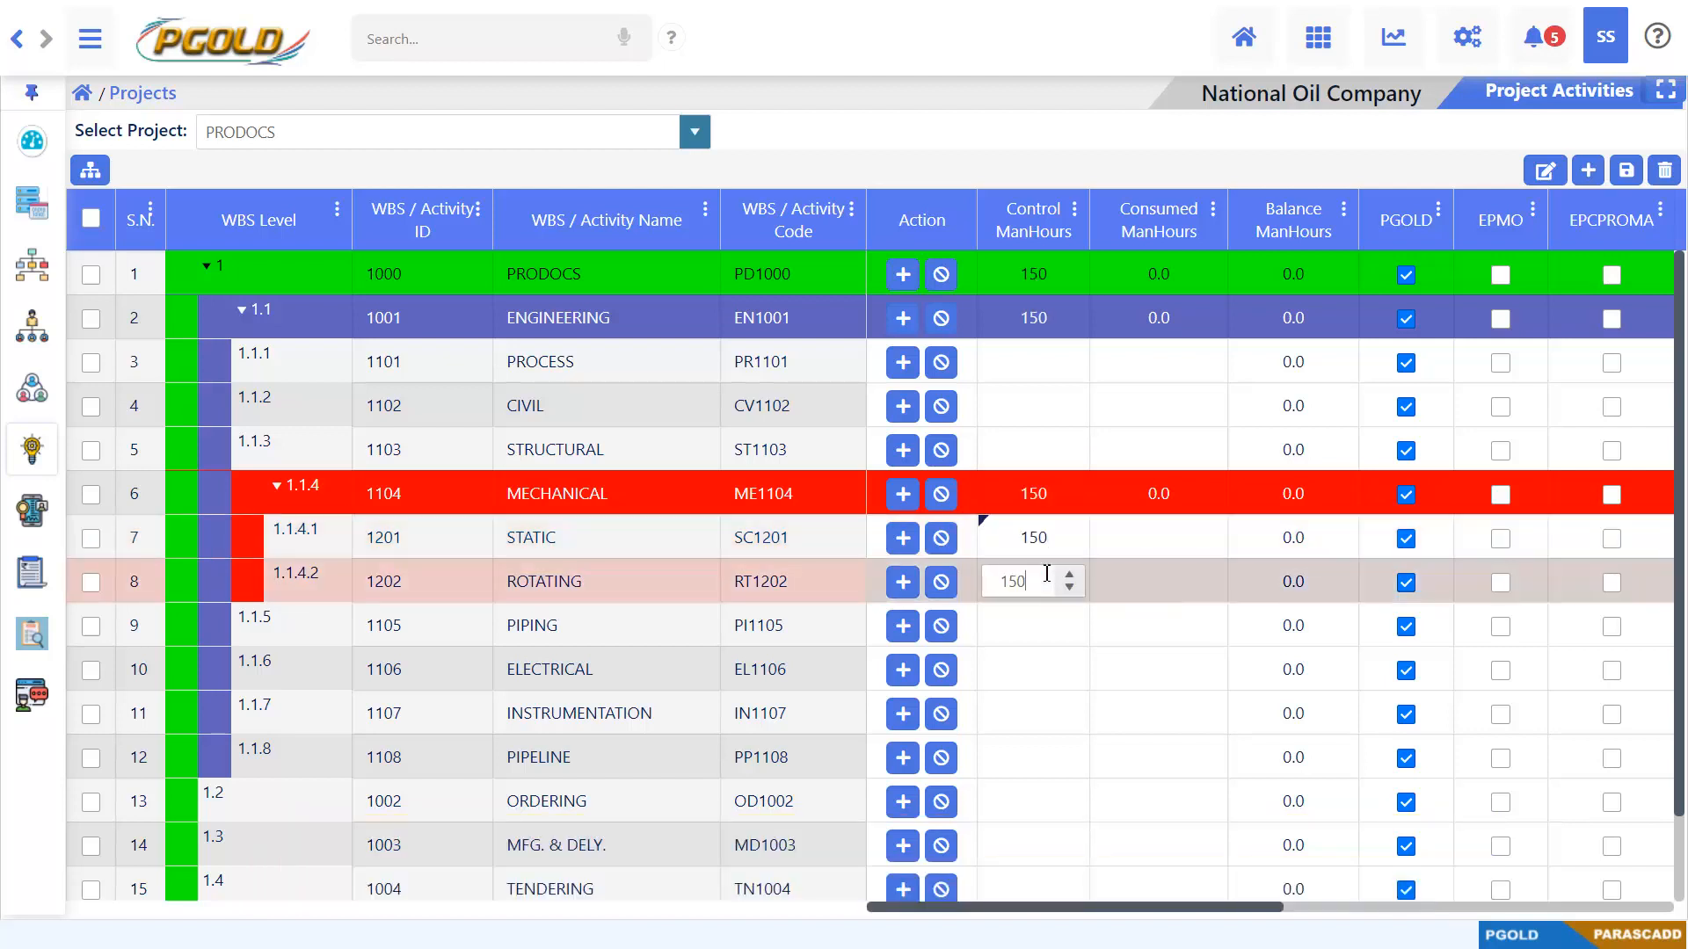
# Set the control man-hours to 500 for PIPING, 400 for ELECTRICAL, and 300 each for INSTRUMENTATION and PIPELINE
pyautogui.click(1057, 617)
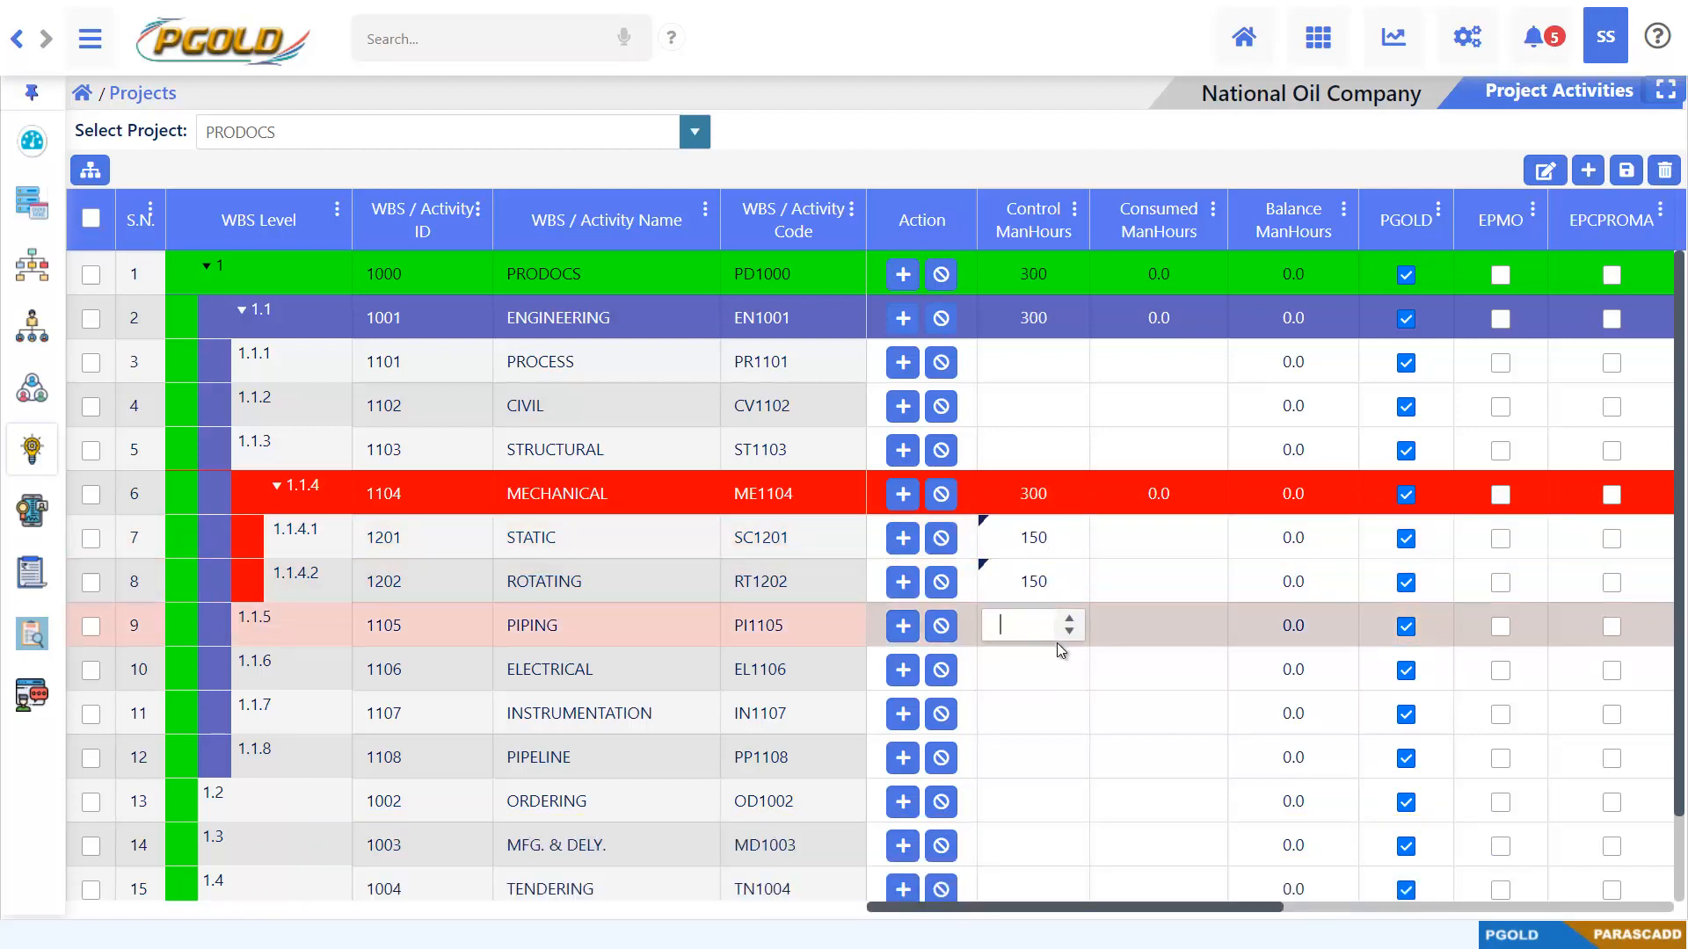
pyautogui.write('500')
pyautogui.click(1046, 666)
pyautogui.write('400')
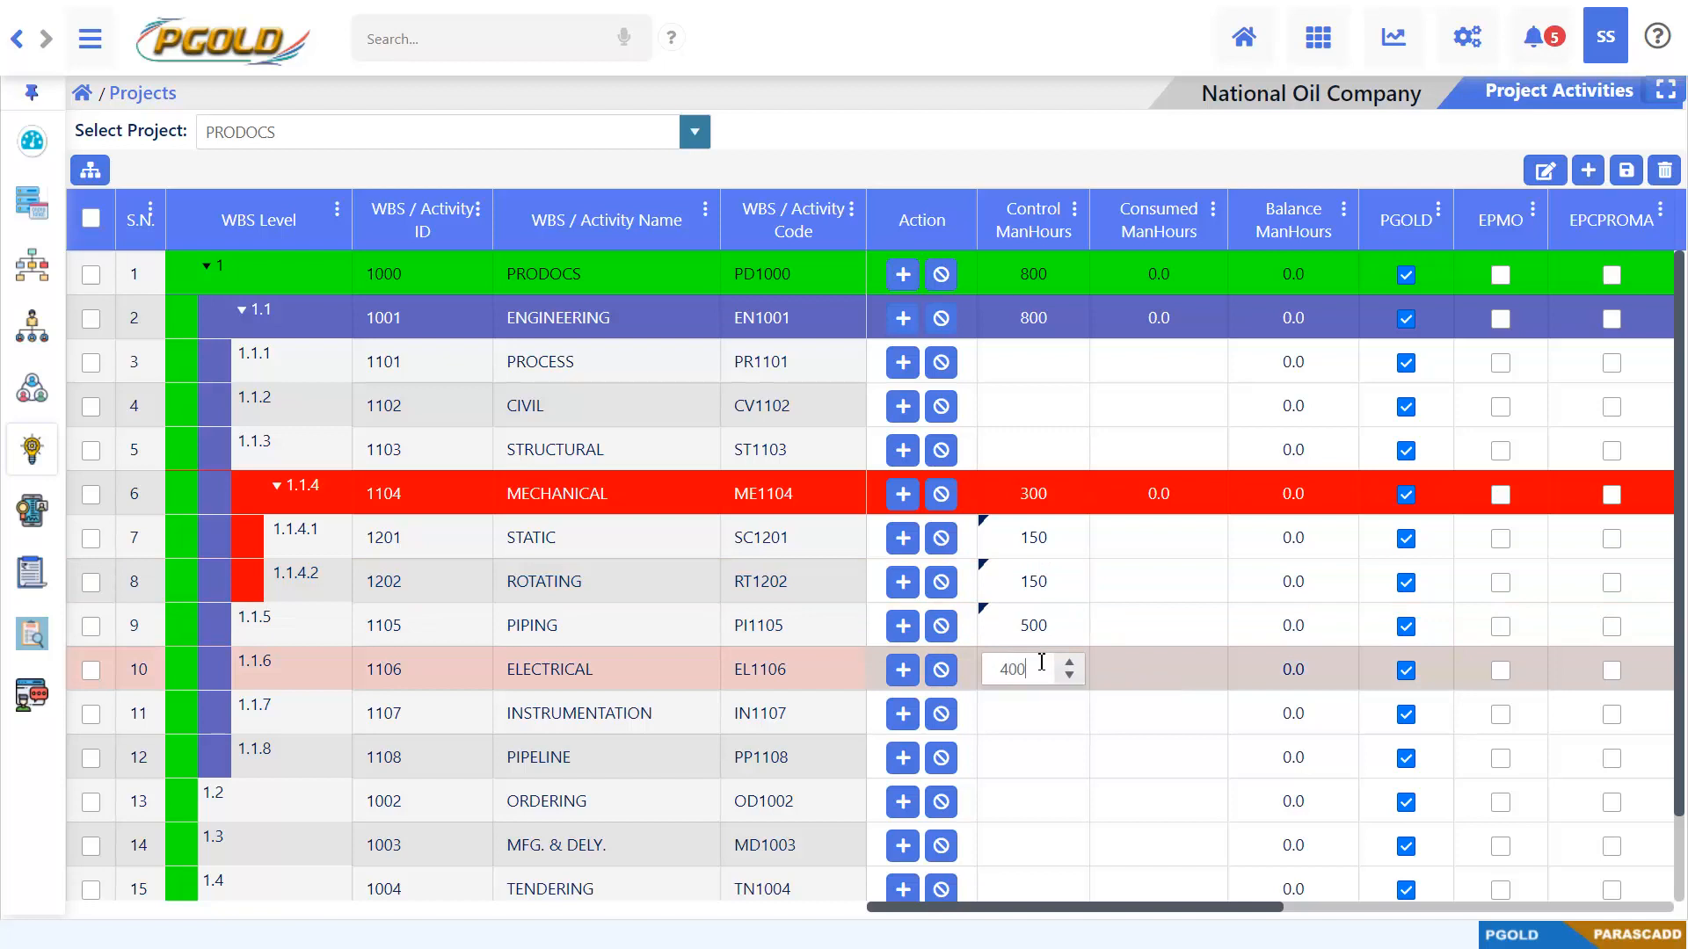
pyautogui.click(1041, 712)
pyautogui.write('300')
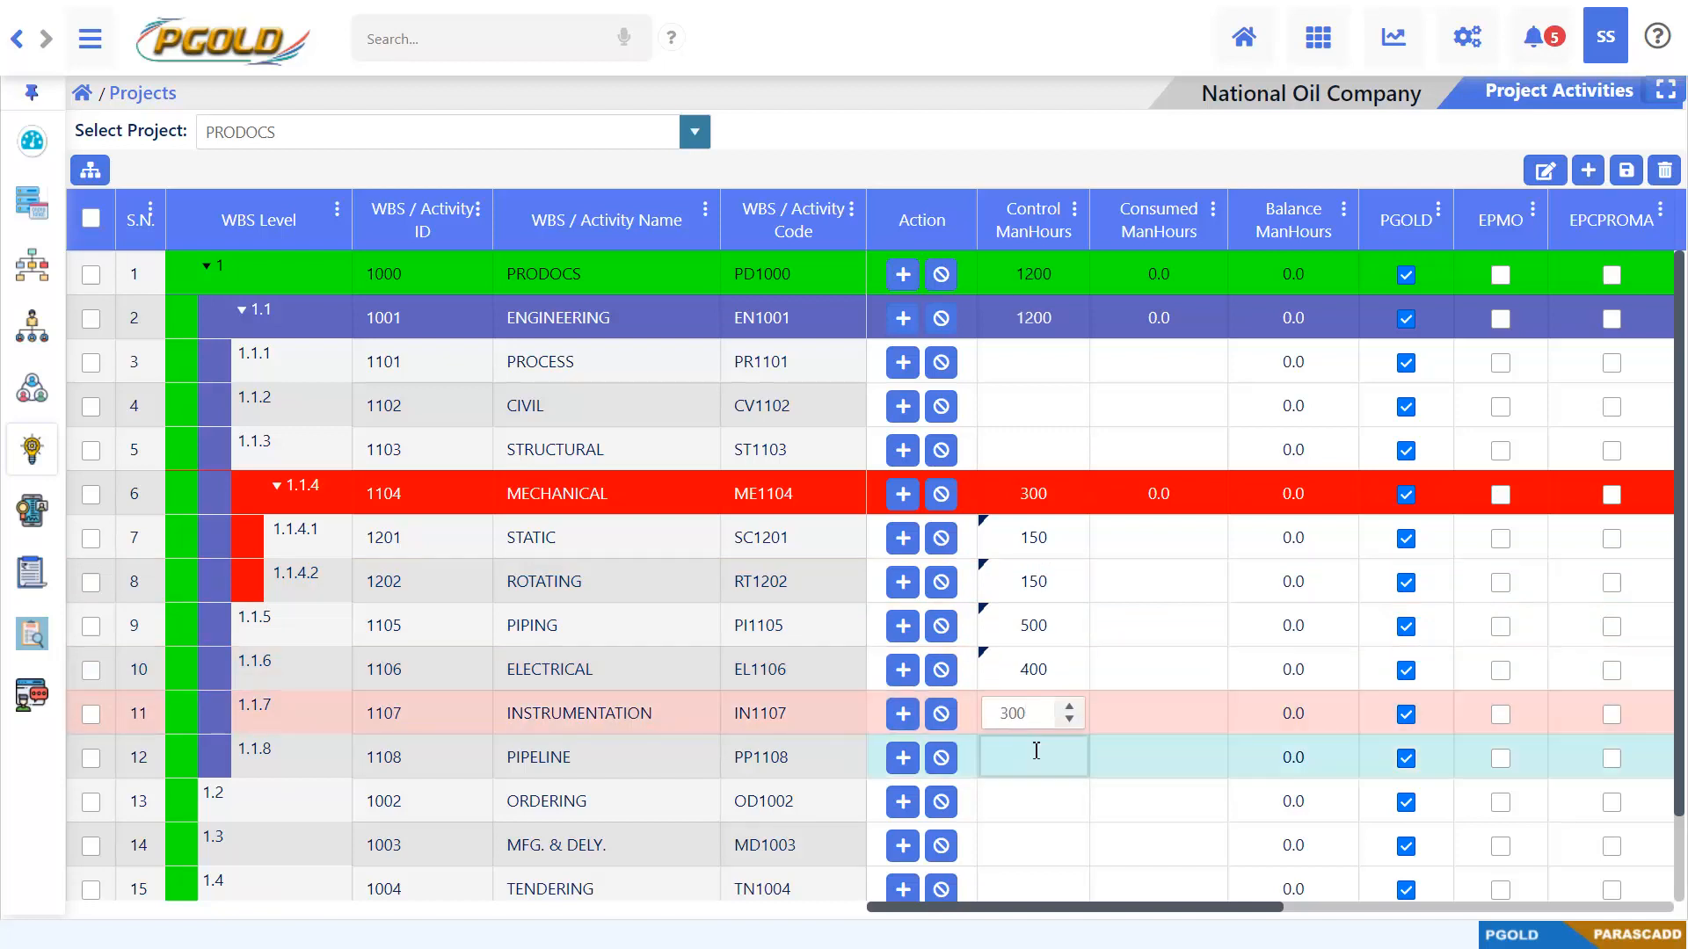
pyautogui.click(1037, 747)
pyautogui.write('300')
pyautogui.click(1030, 798)
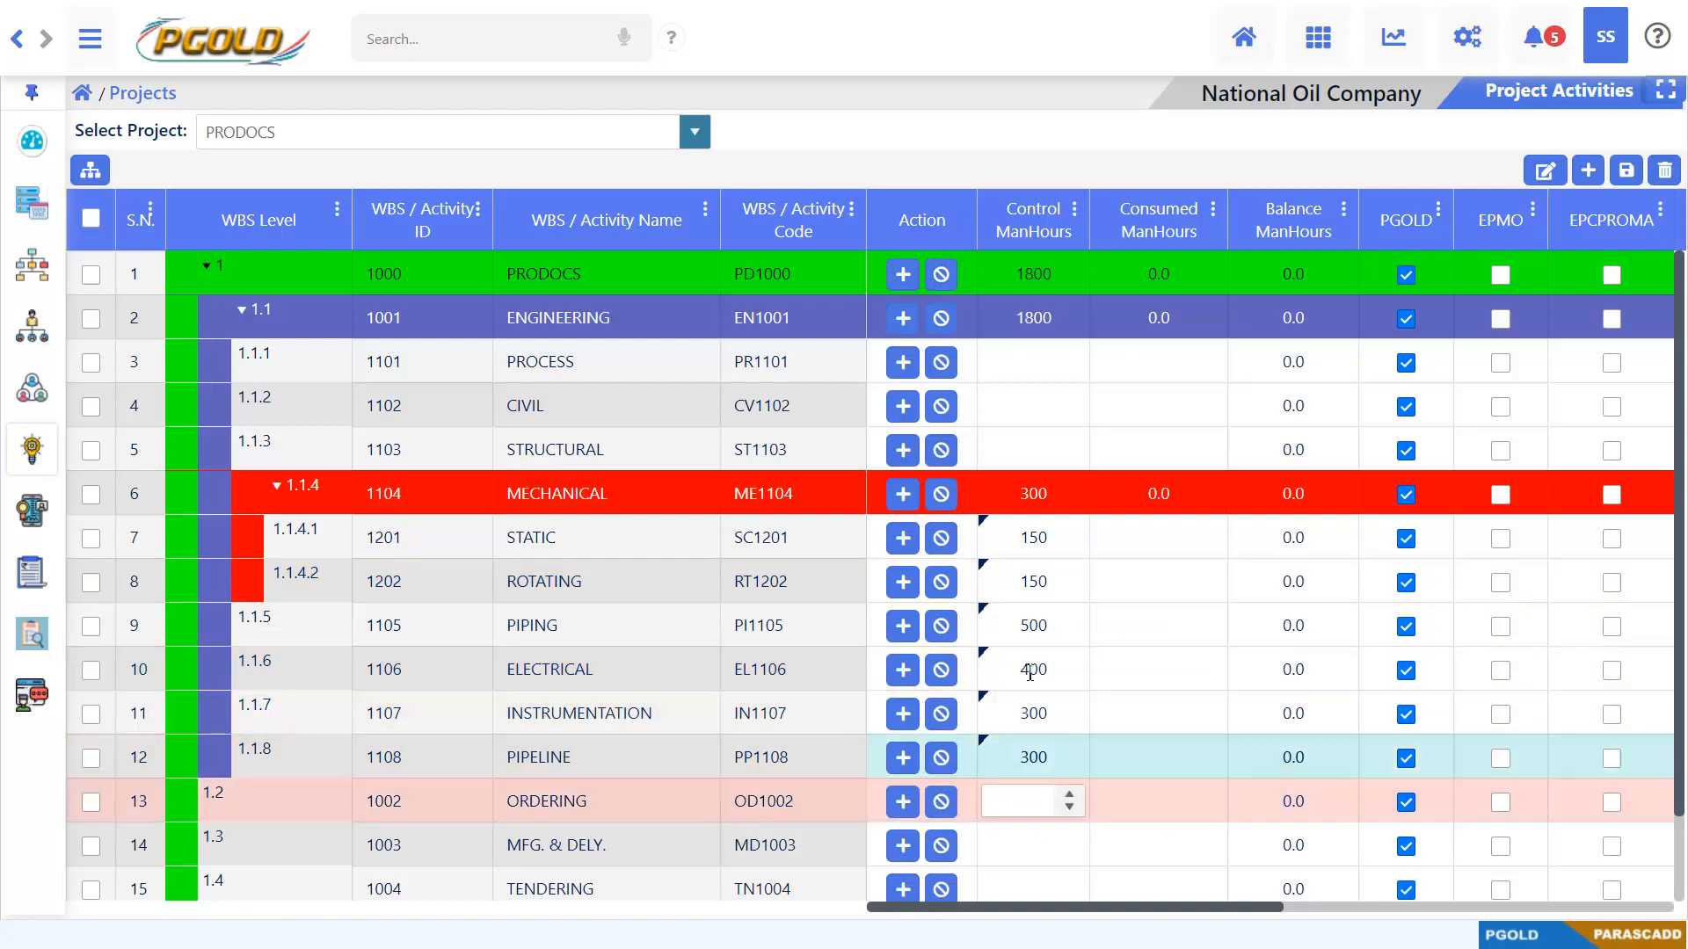
# Set the control man-hours to 400 each for STRUCTURAL and CIVIL, and 600 for PROCESS
pyautogui.click(1016, 451)
pyautogui.write('400')
pyautogui.click(1024, 405)
pyautogui.write('1400')
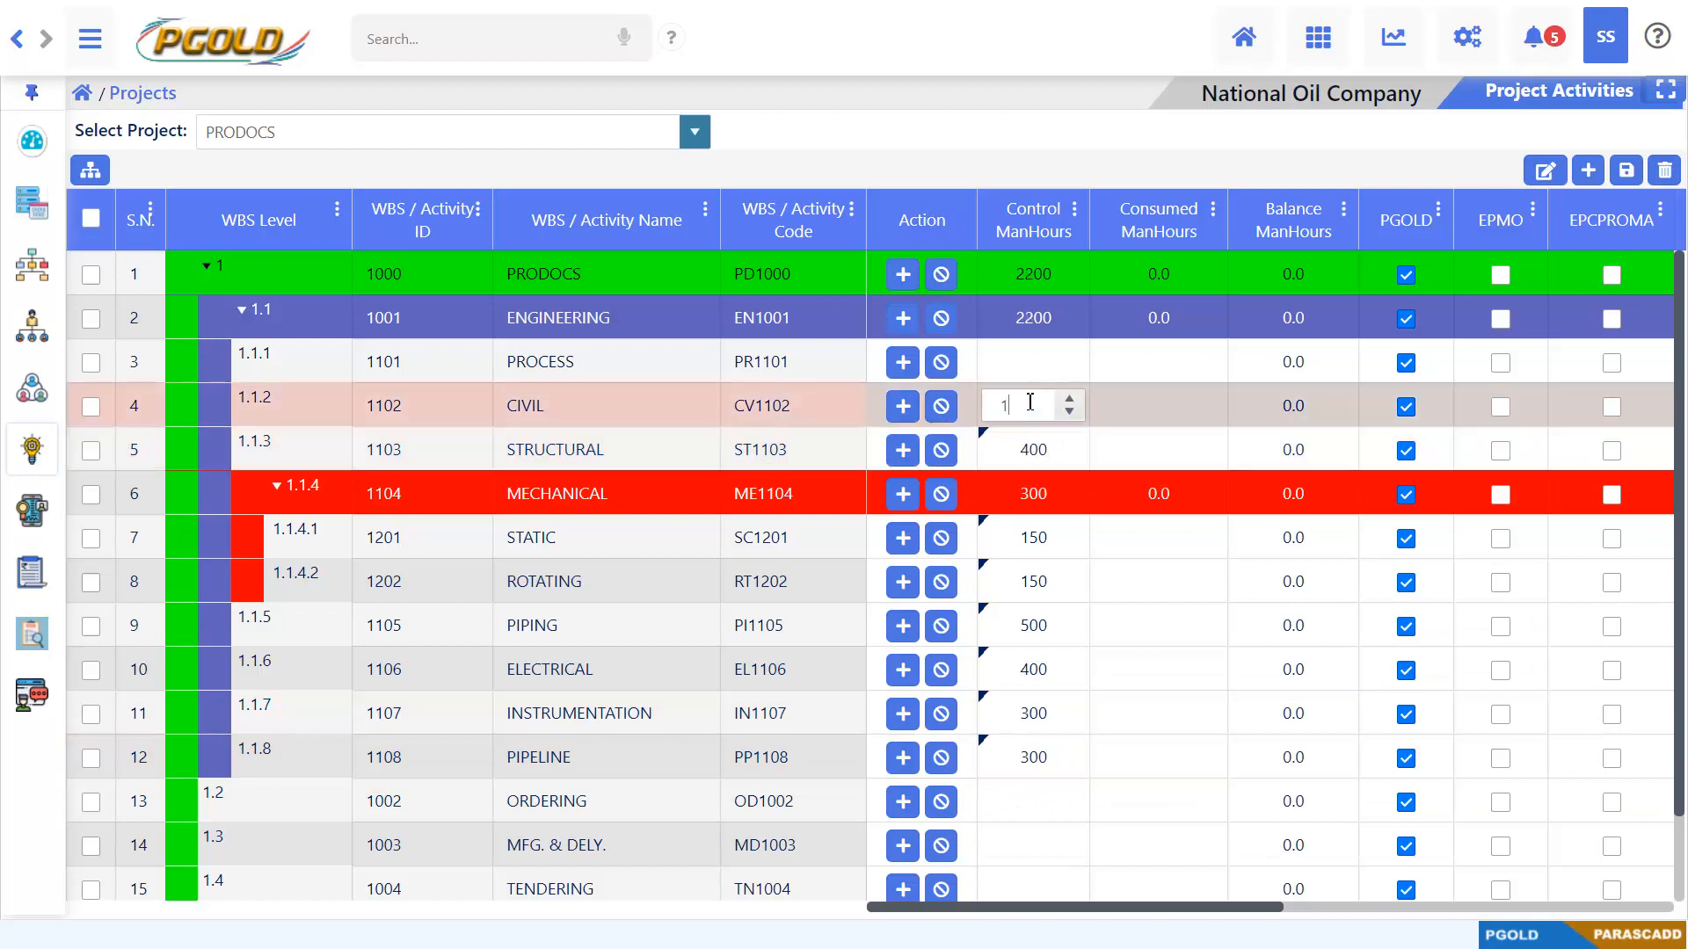
pyautogui.press('BackSpace')
pyautogui.press('BackSpace')
pyautogui.press('BackSpace')
pyautogui.press('BackSpace')
pyautogui.write('400')
pyautogui.click(1025, 362)
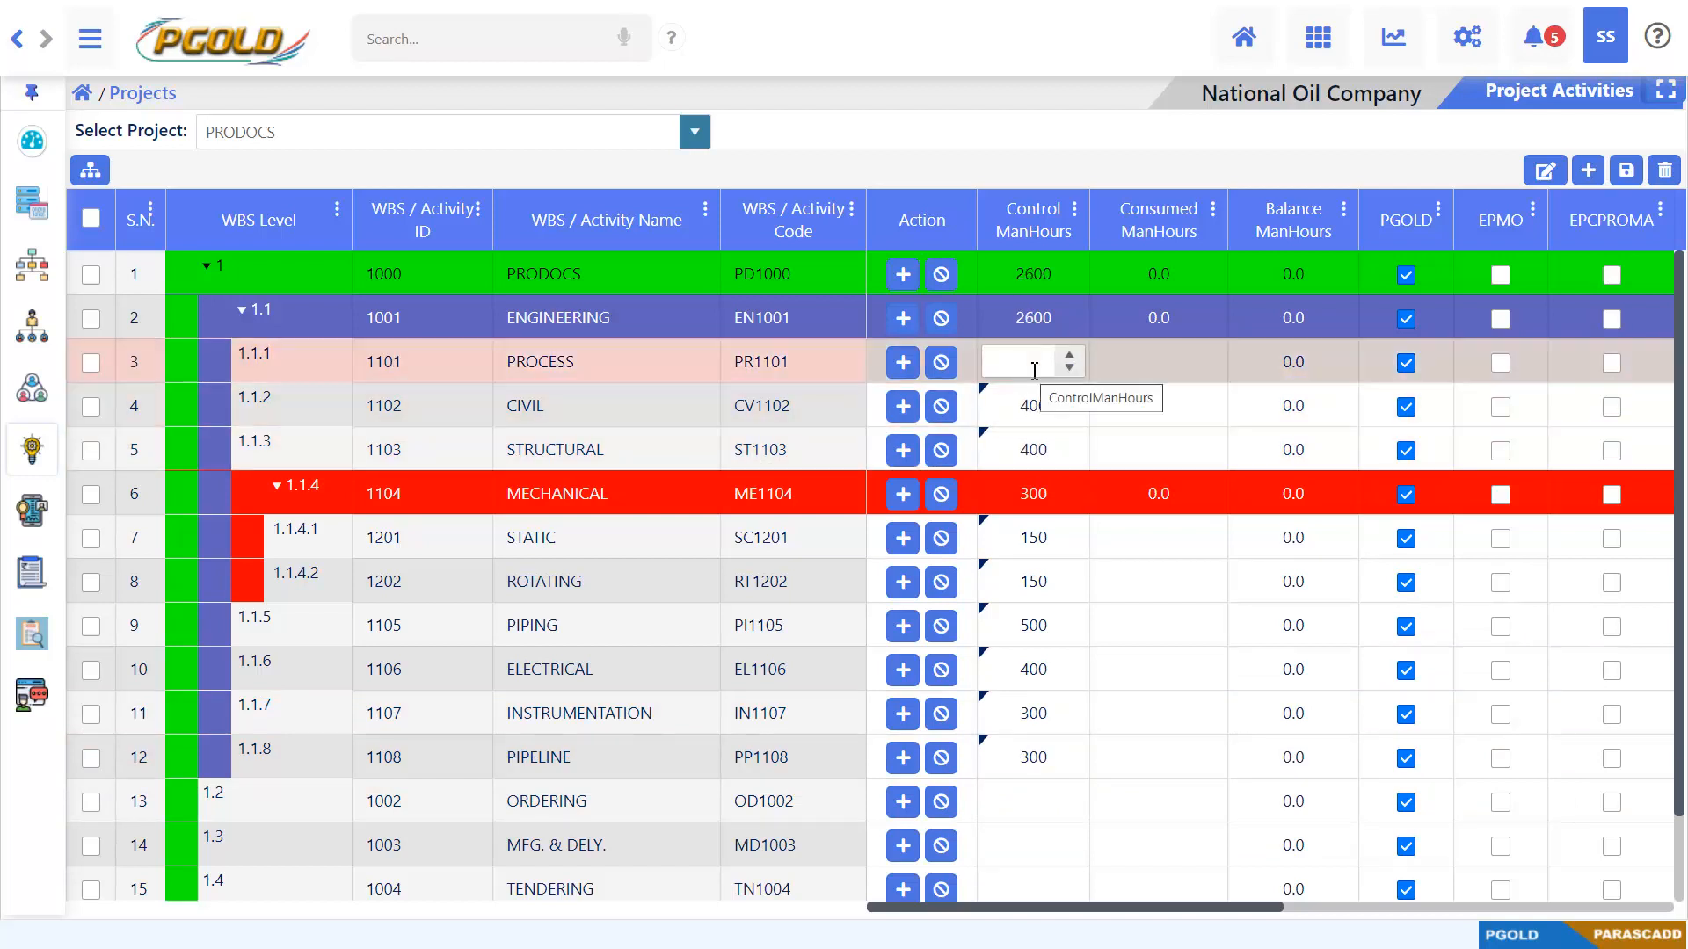
pyautogui.write('600')
pyautogui.press('Tab')
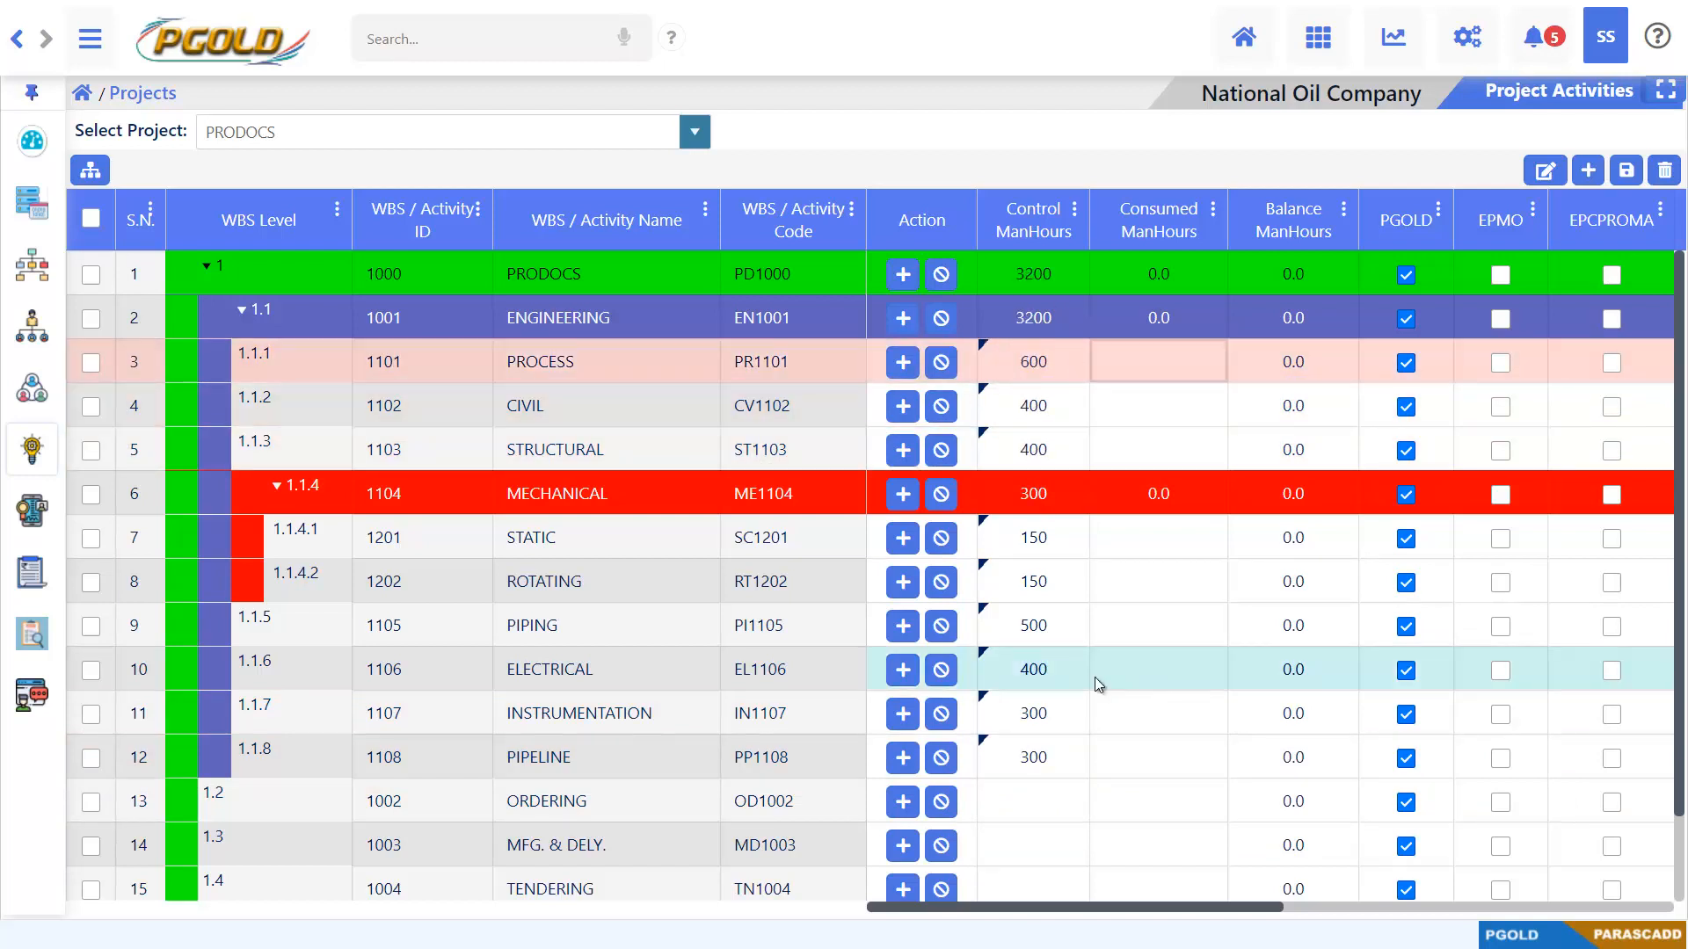
# Set the control man-hours of WBS row 1.2 ORDERING to 1000
pyautogui.scroll(-1, 1096, 679)
pyautogui.scroll(1, 1094, 676)
pyautogui.scroll(-1, 1094, 677)
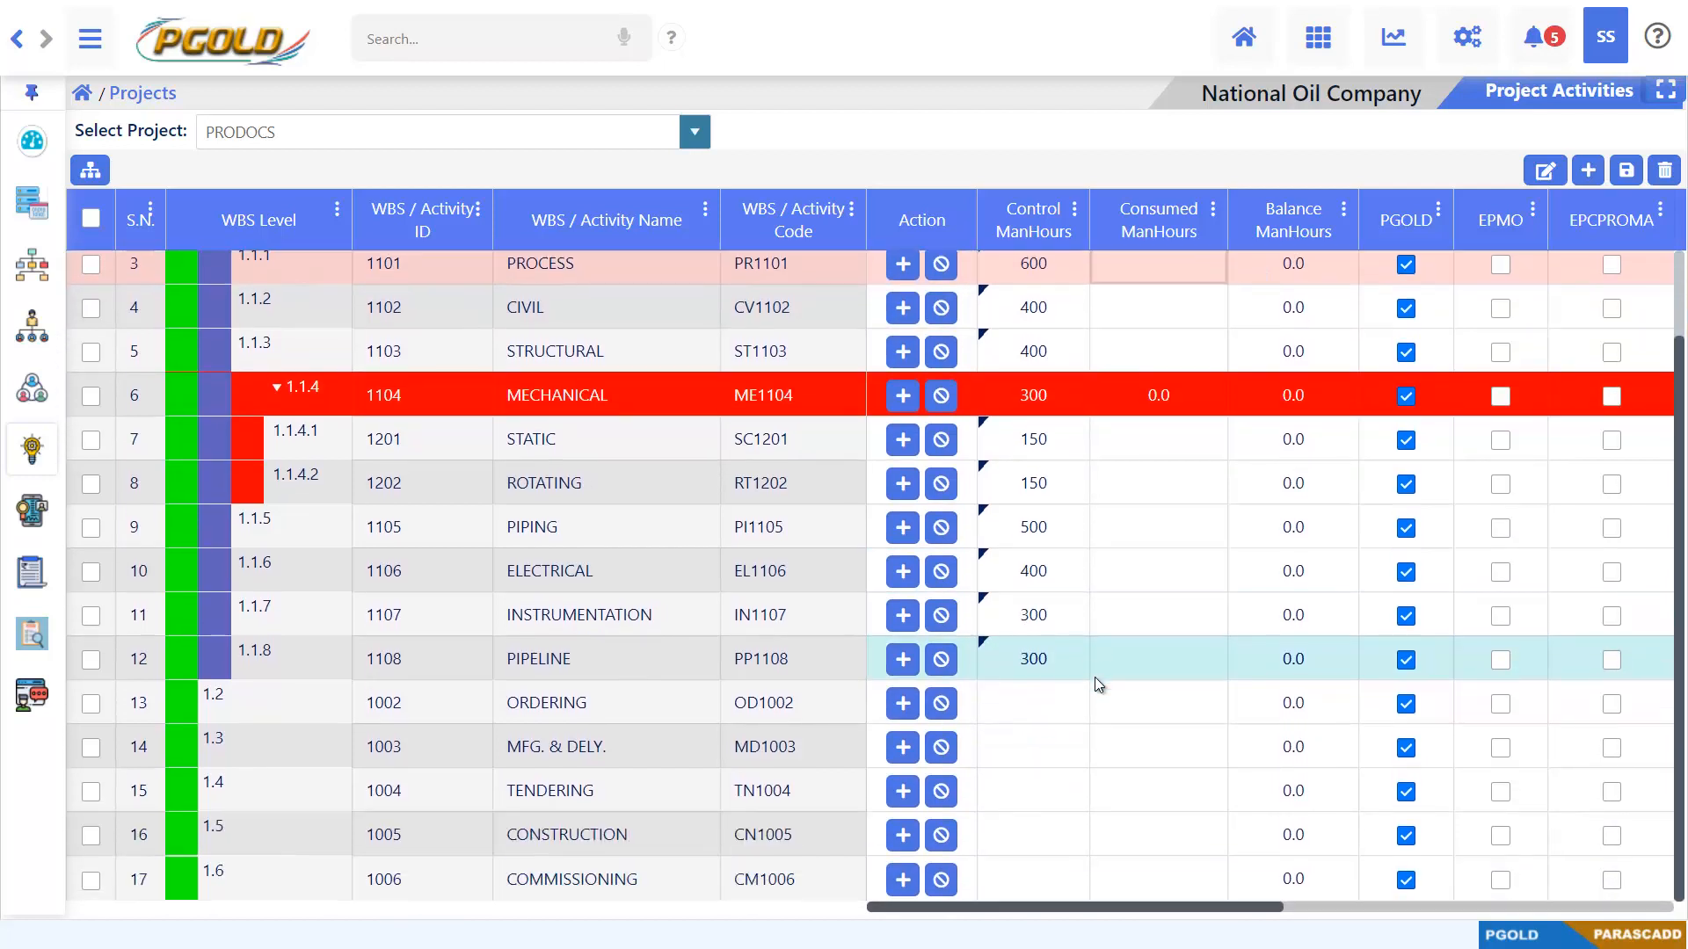
pyautogui.click(1057, 712)
pyautogui.write('500')
pyautogui.click(1040, 738)
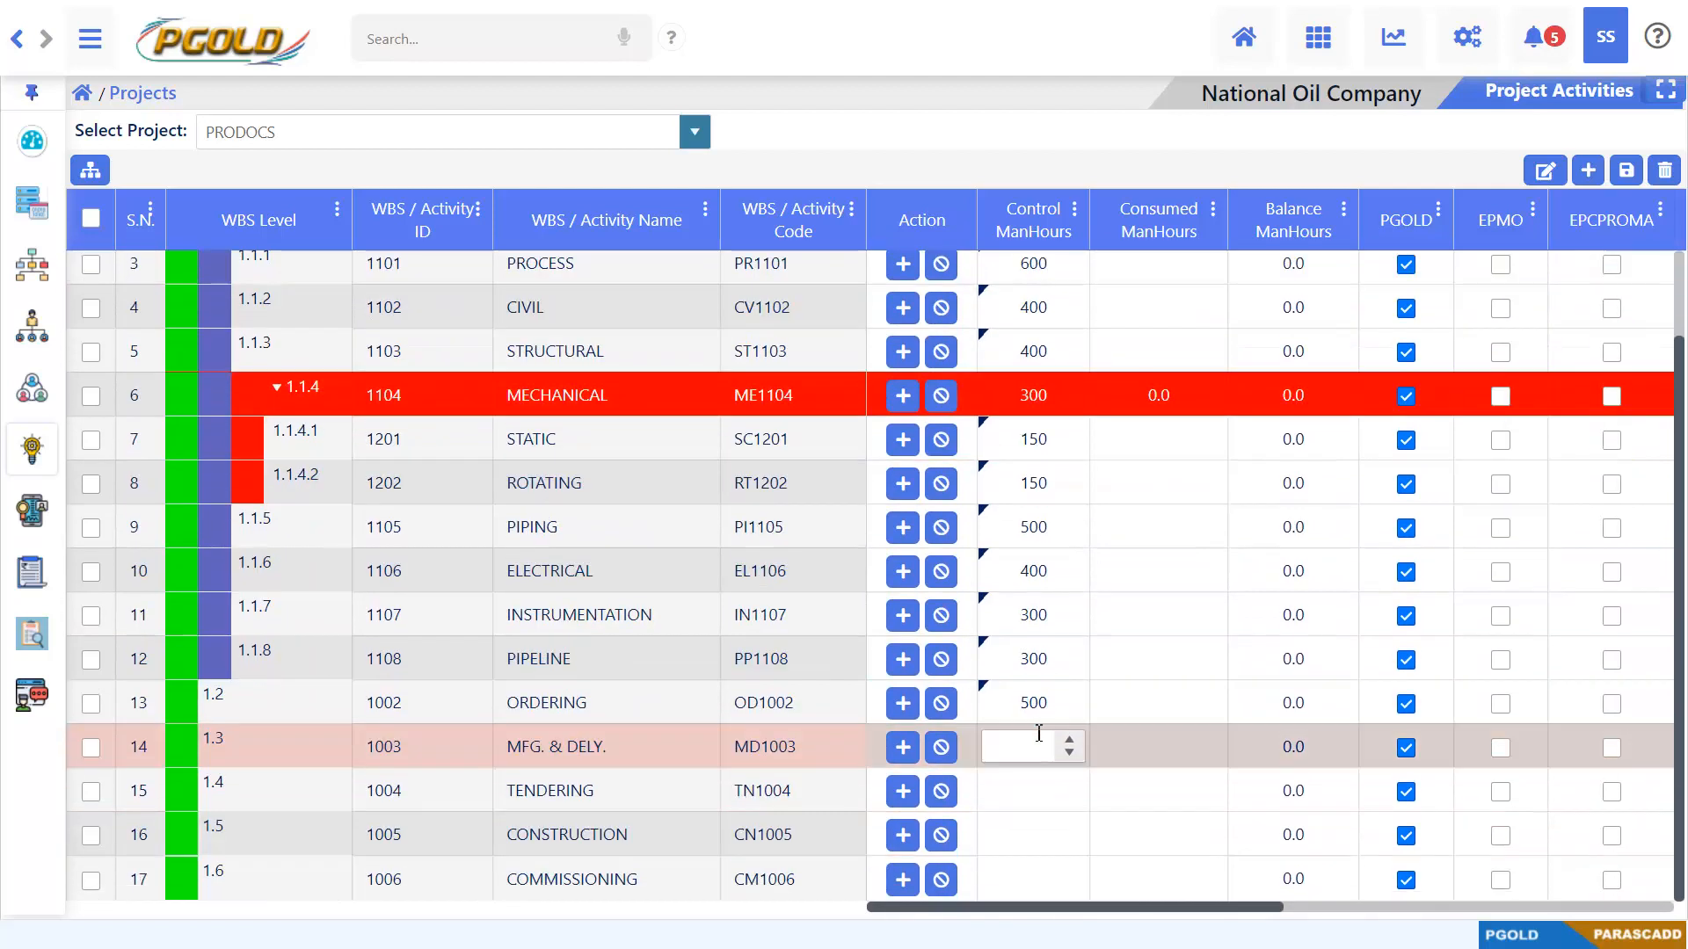
pyautogui.click(1038, 702)
pyautogui.moveTo(1000, 702); pyautogui.dragTo(1070, 708)
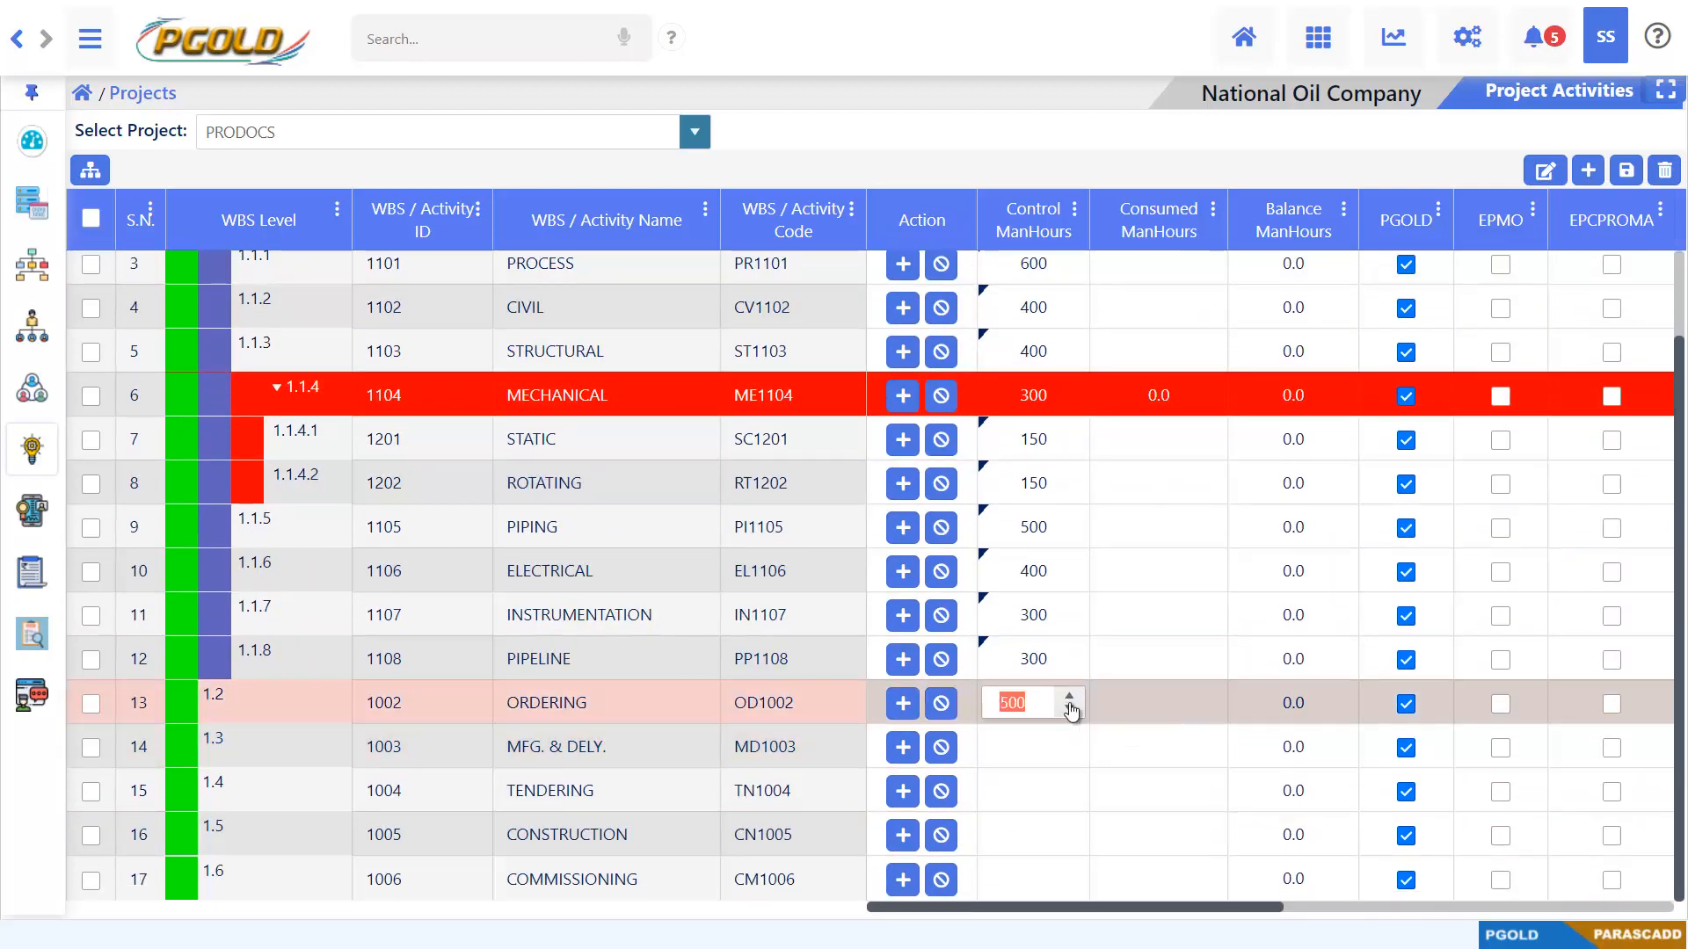
pyautogui.write('1000')
# Set the control man-hours to 800 each for MFG. & DELY. and TENDERING, 1500 for CONSTRUCTION and 1000 for COMMISSIONING
pyautogui.click(1037, 748)
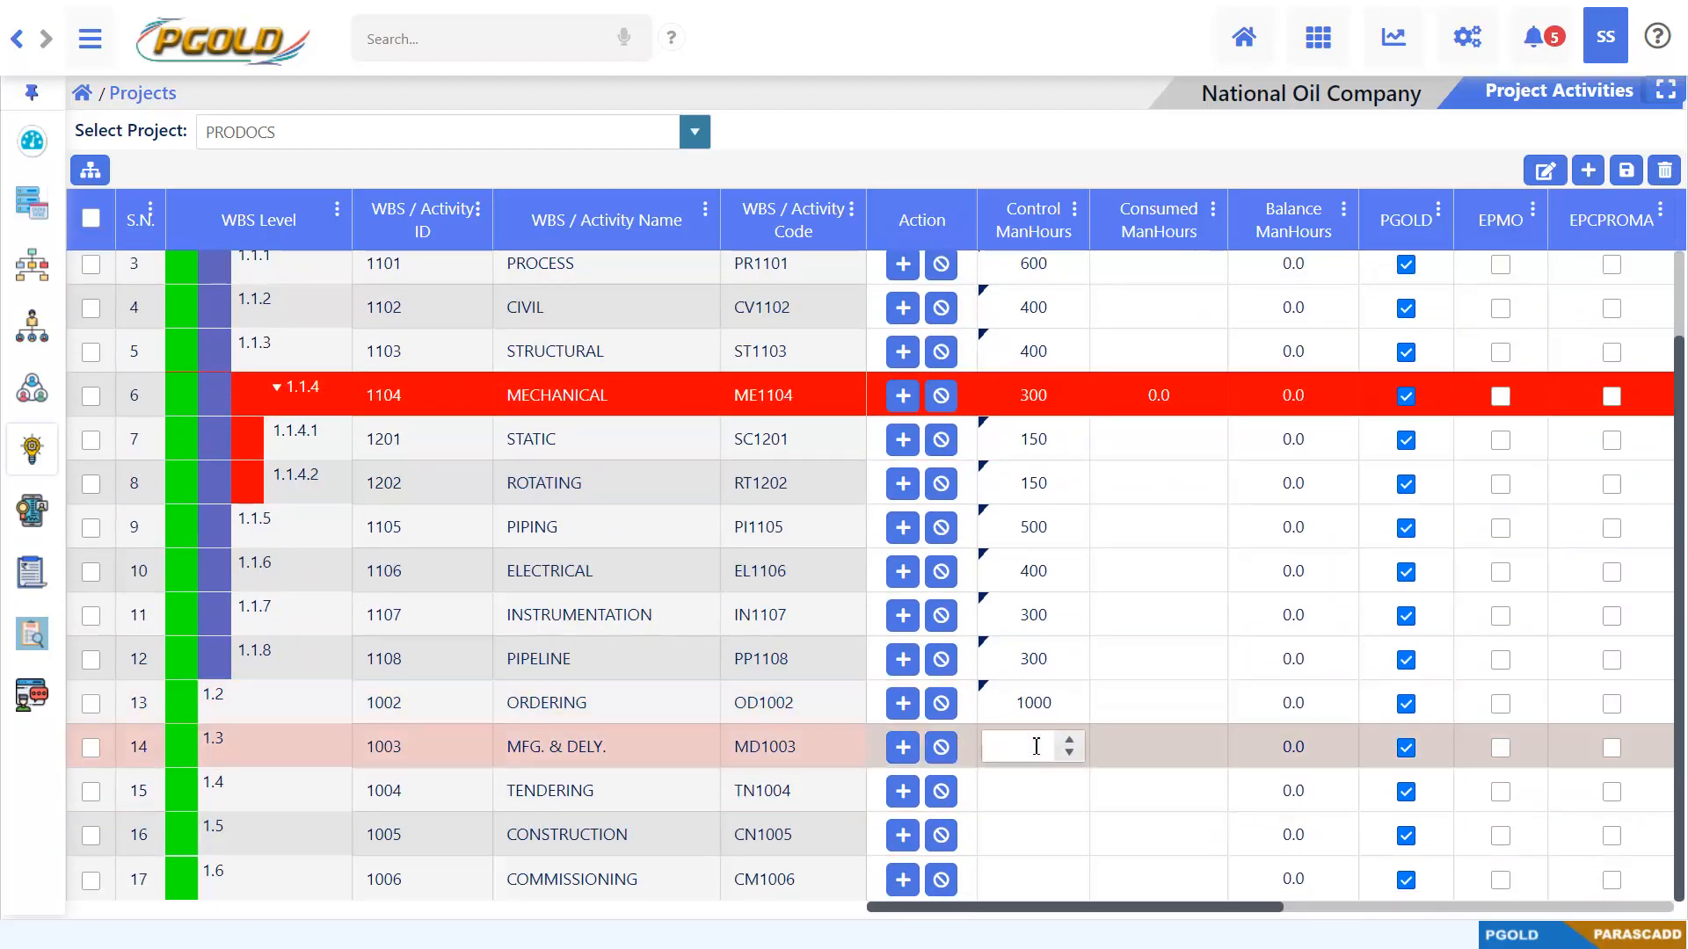
pyautogui.write('800')
pyautogui.click(1033, 785)
pyautogui.write('800')
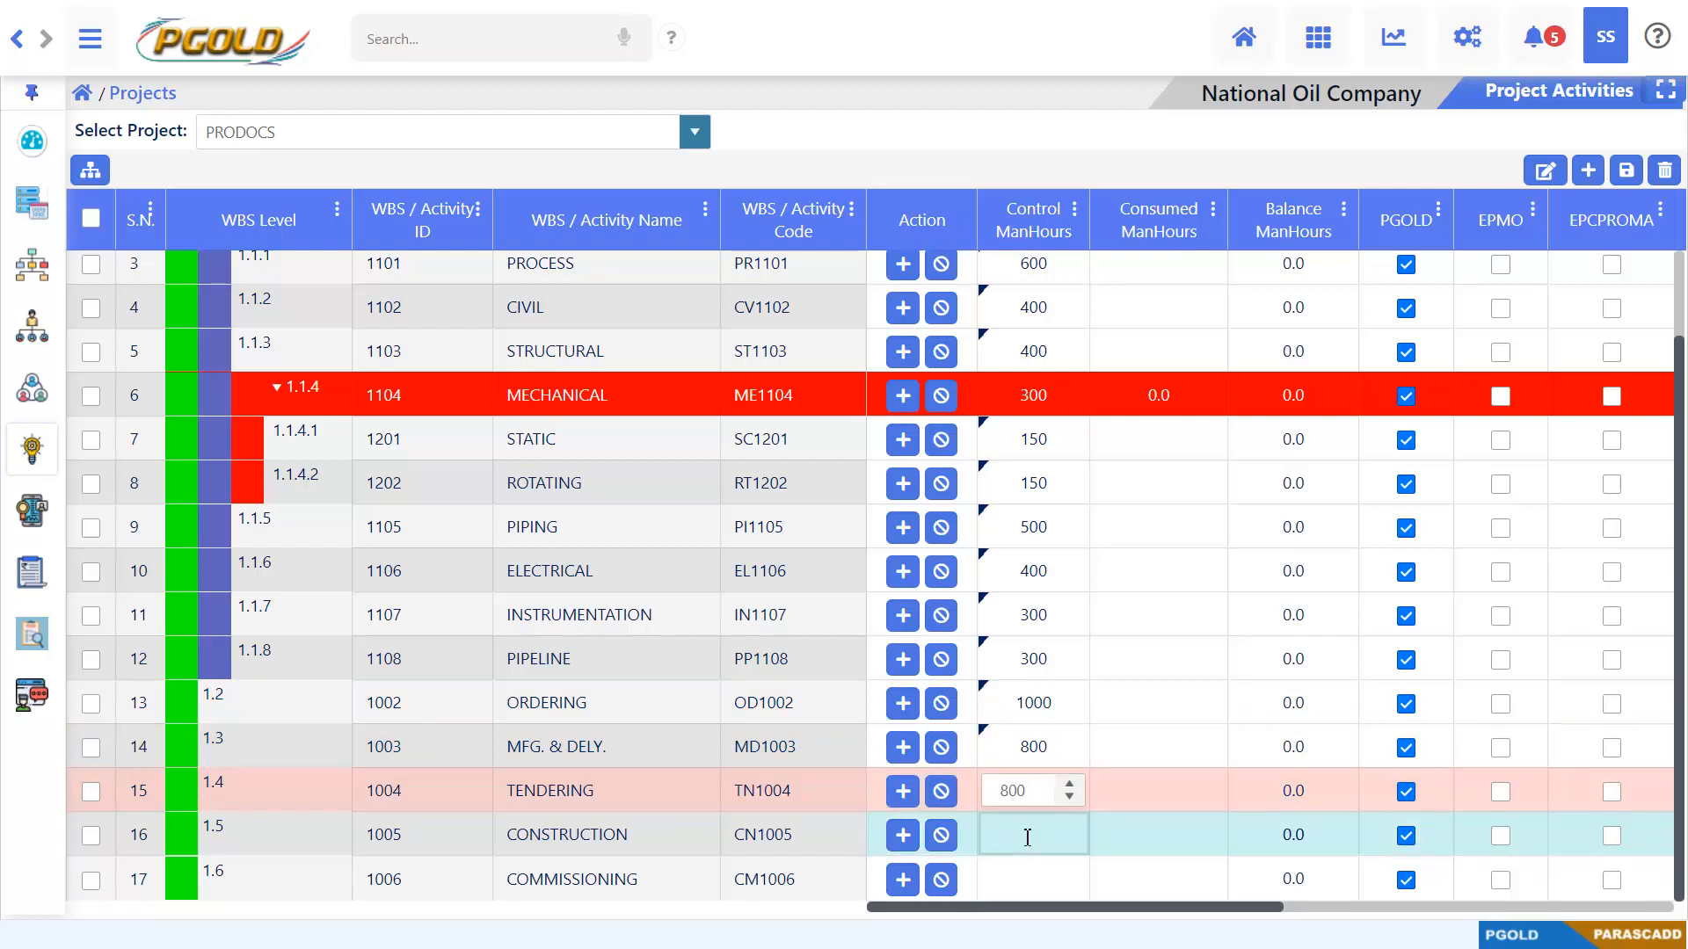
pyautogui.click(1025, 832)
pyautogui.write('1500')
pyautogui.click(1025, 881)
pyautogui.write('1000')
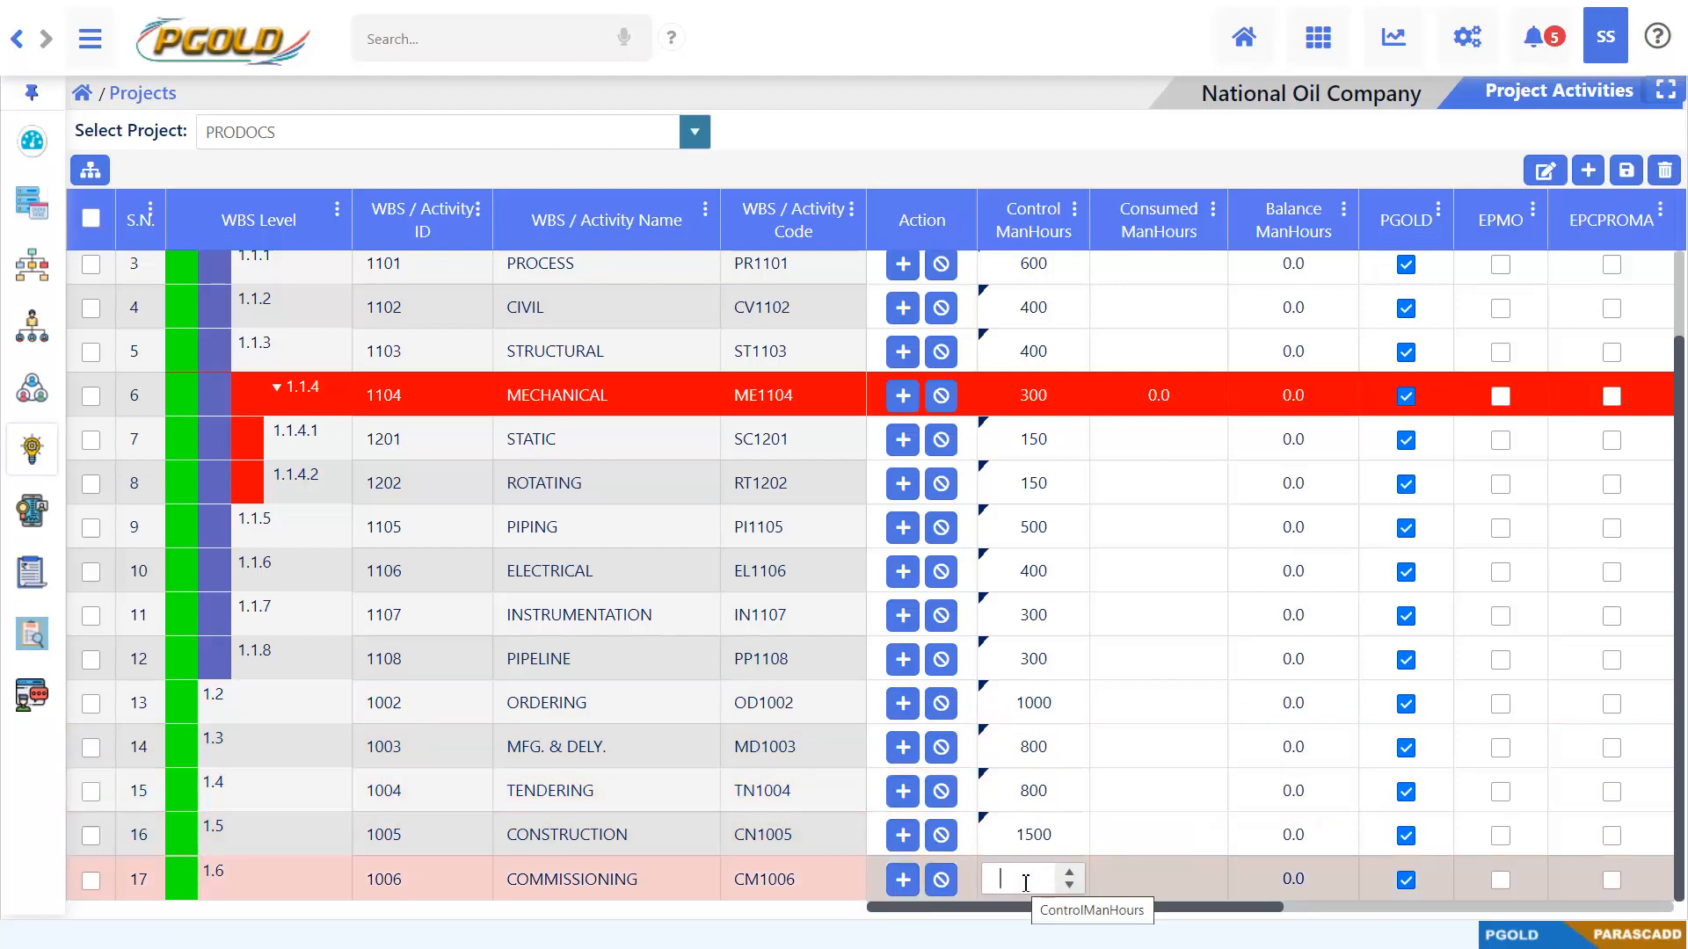
pyautogui.press('Return')
# Save the control man-hours entered for the PRODOCS activities and dismiss the notification
pyautogui.scroll(1, 1077, 792)
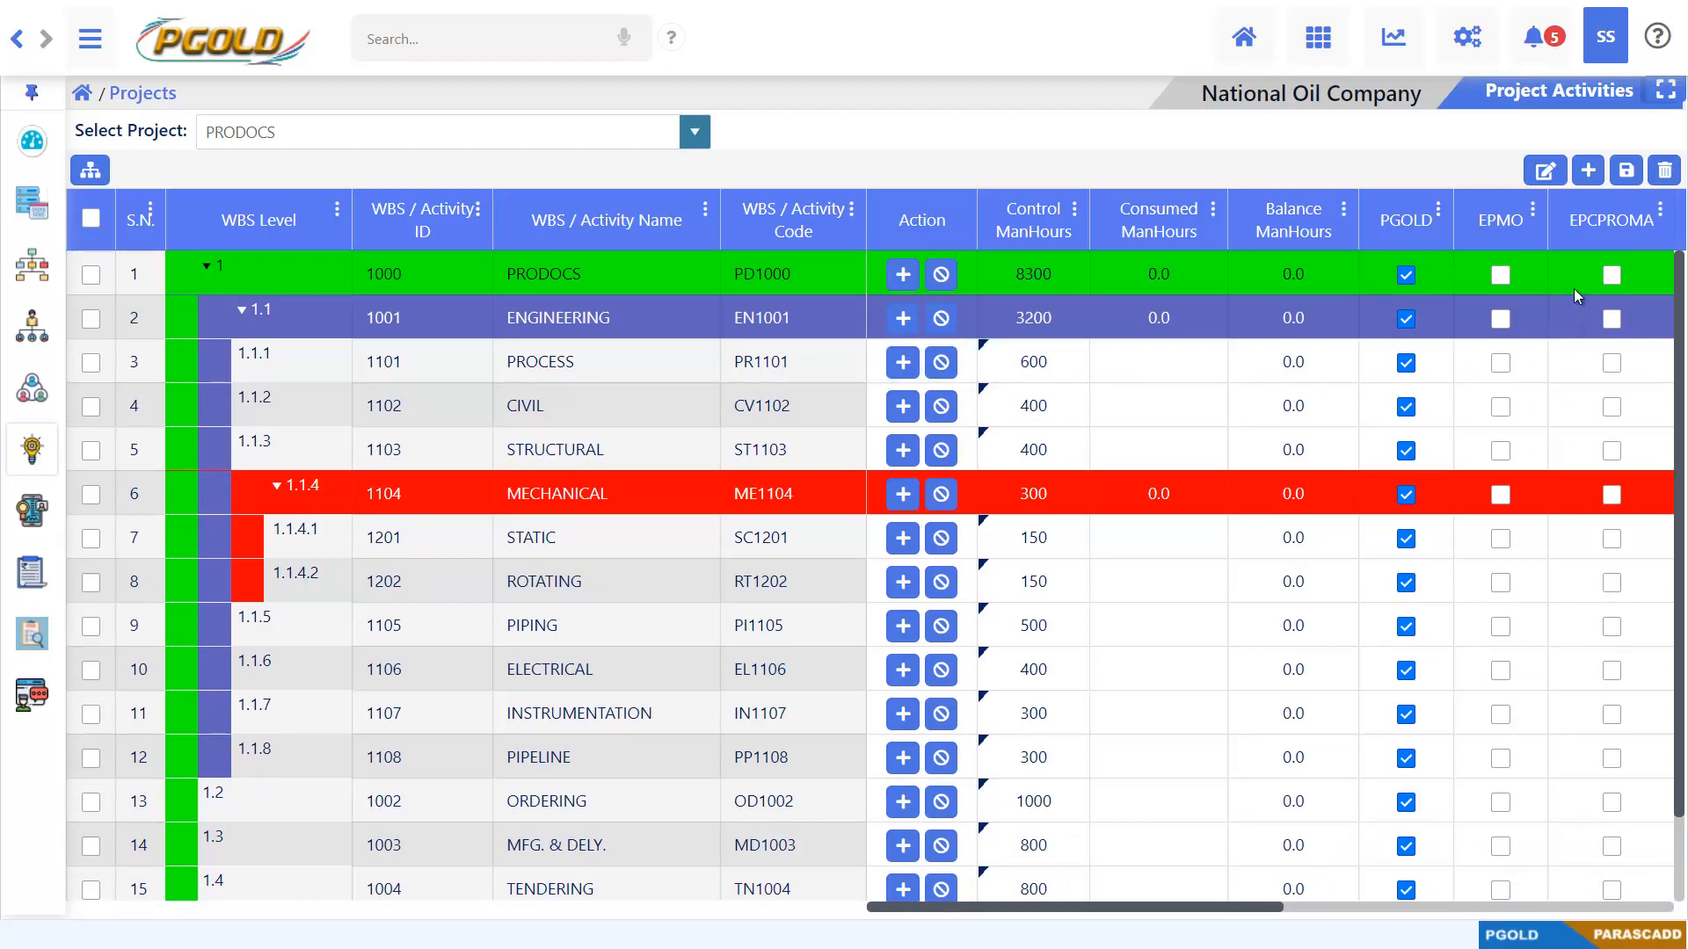
pyautogui.click(1625, 171)
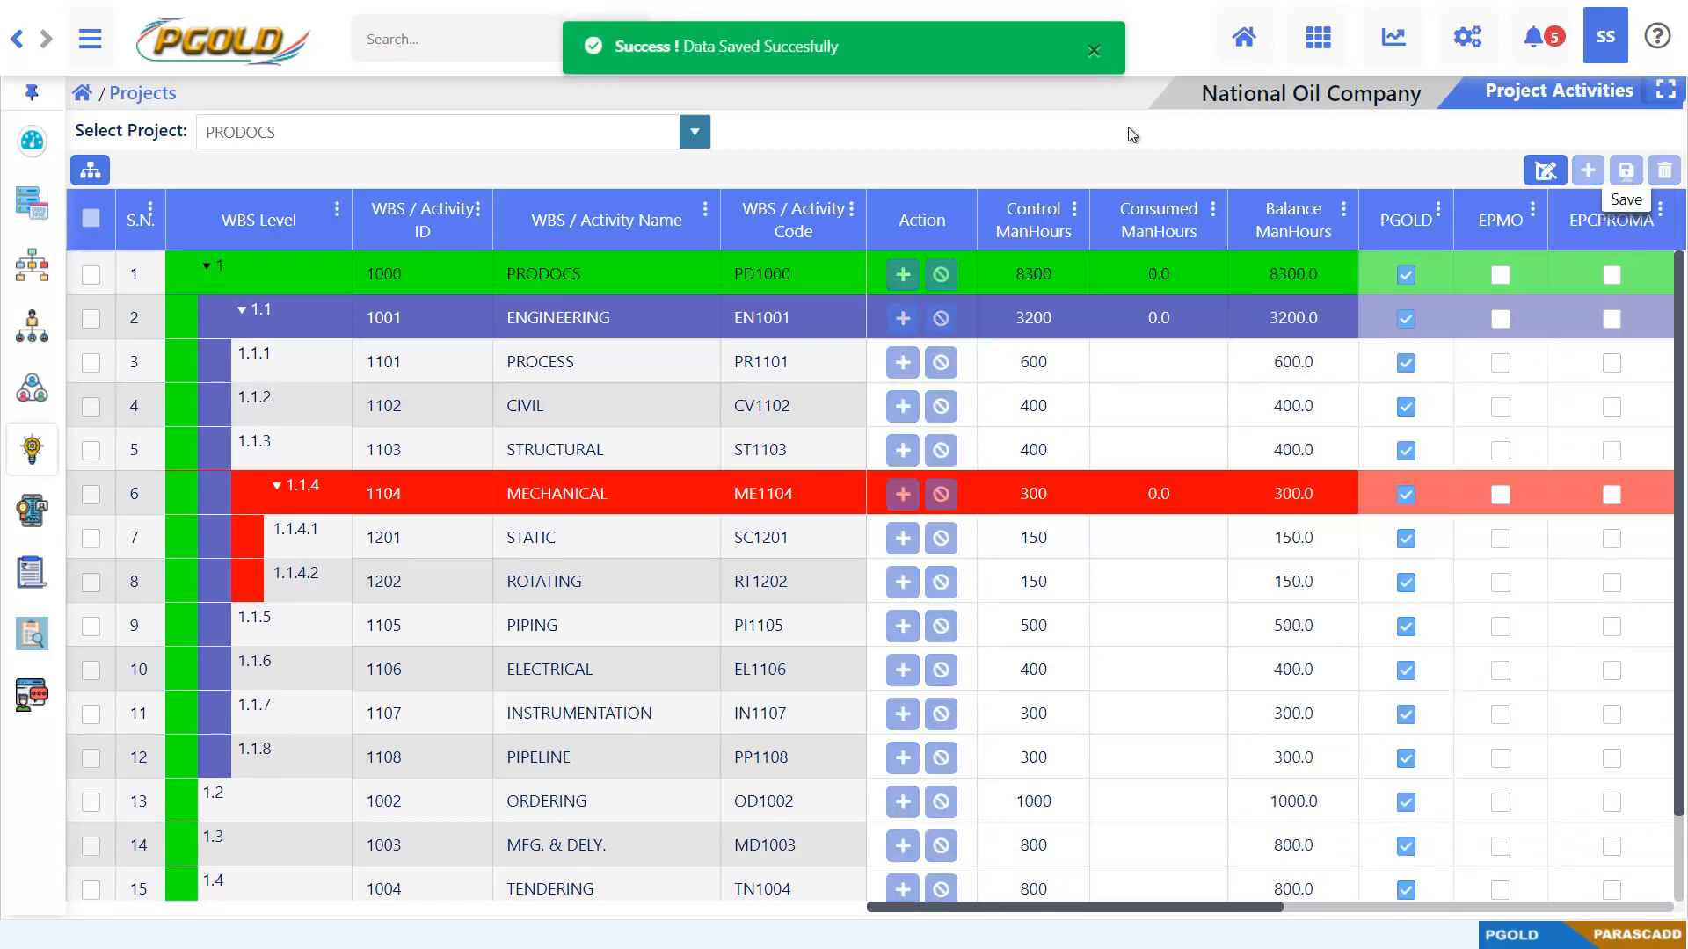
pyautogui.click(1091, 50)
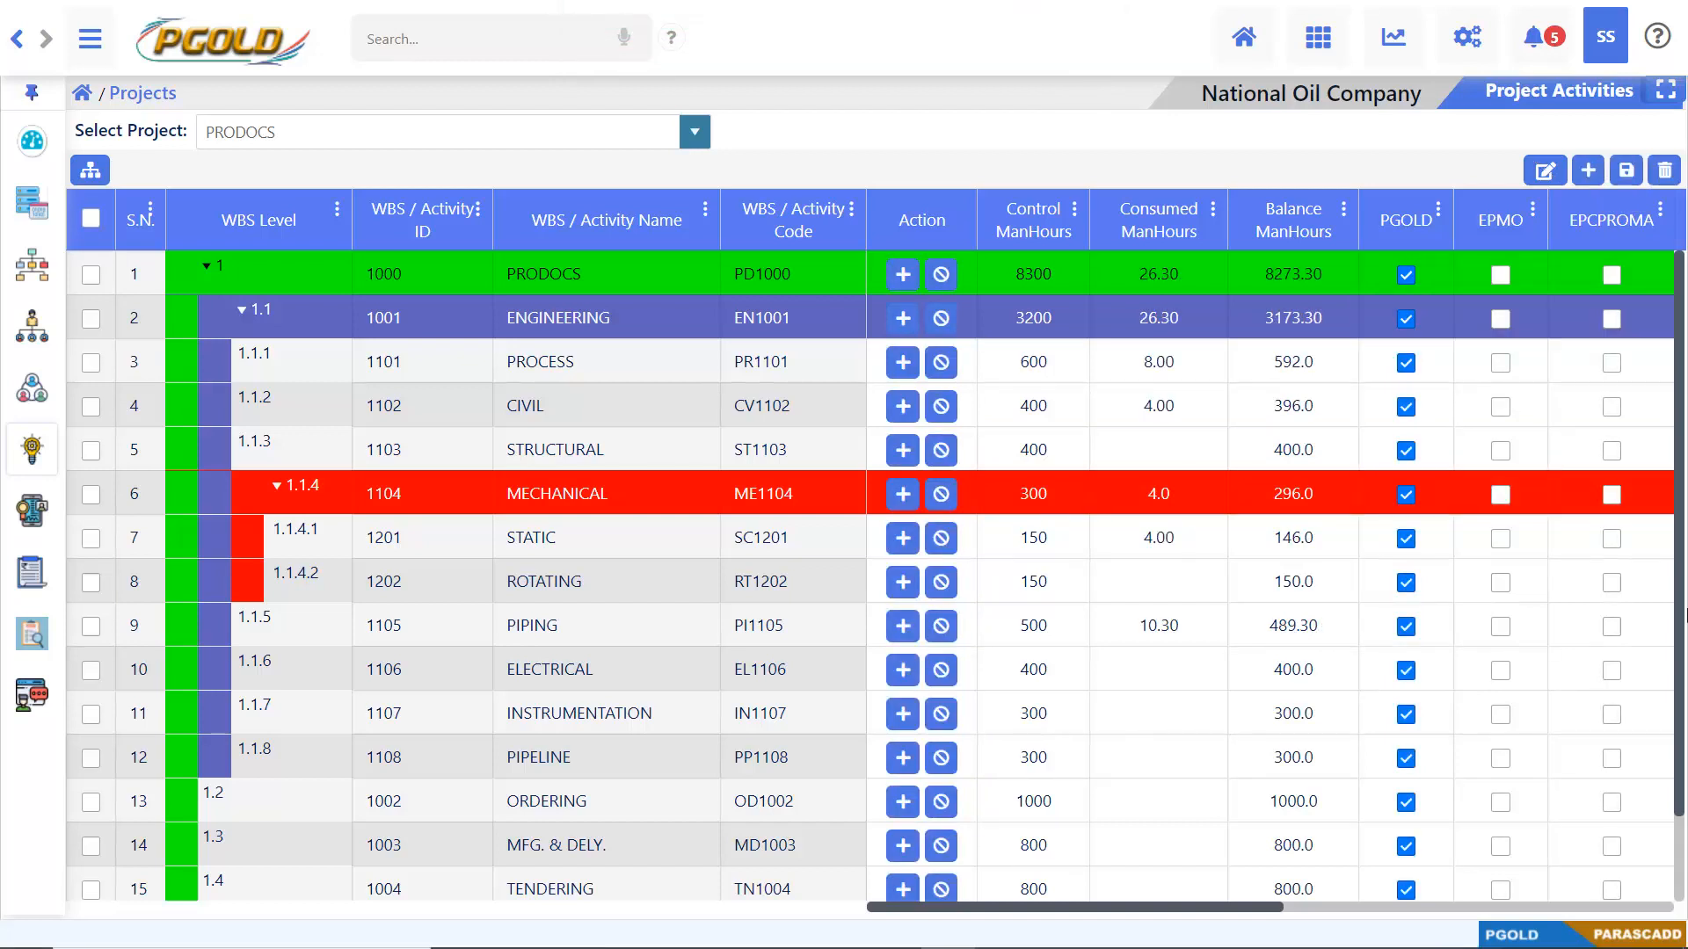